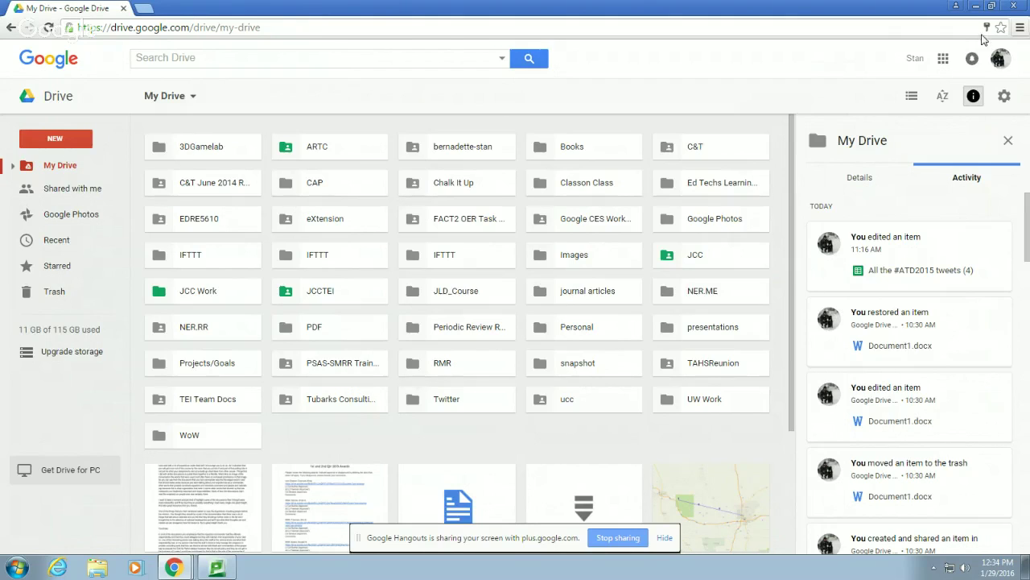
Open a new Chrome incognito window and enter myjcc.sunyjcc.edu in its address bar
click(1021, 29)
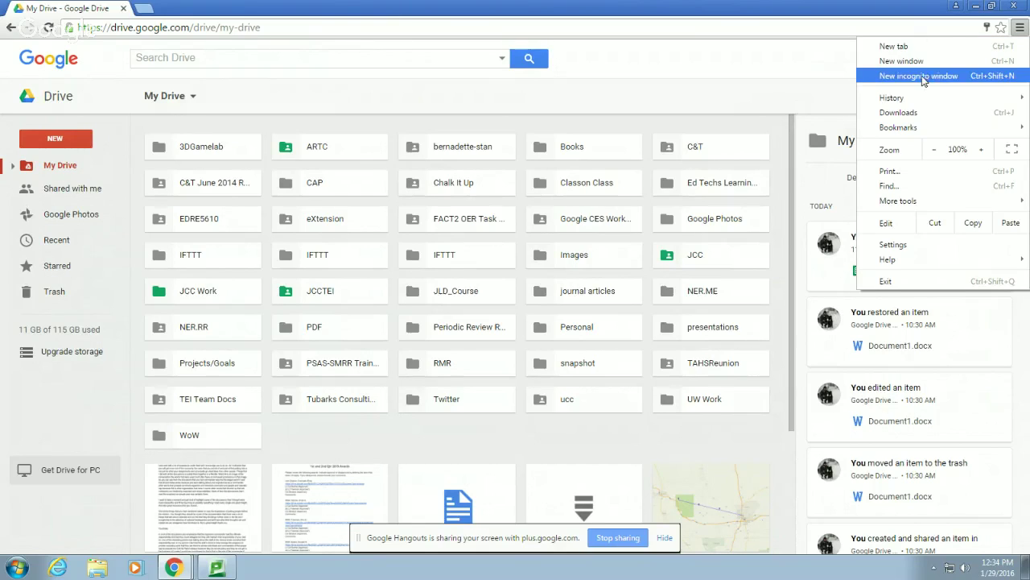
click(924, 77)
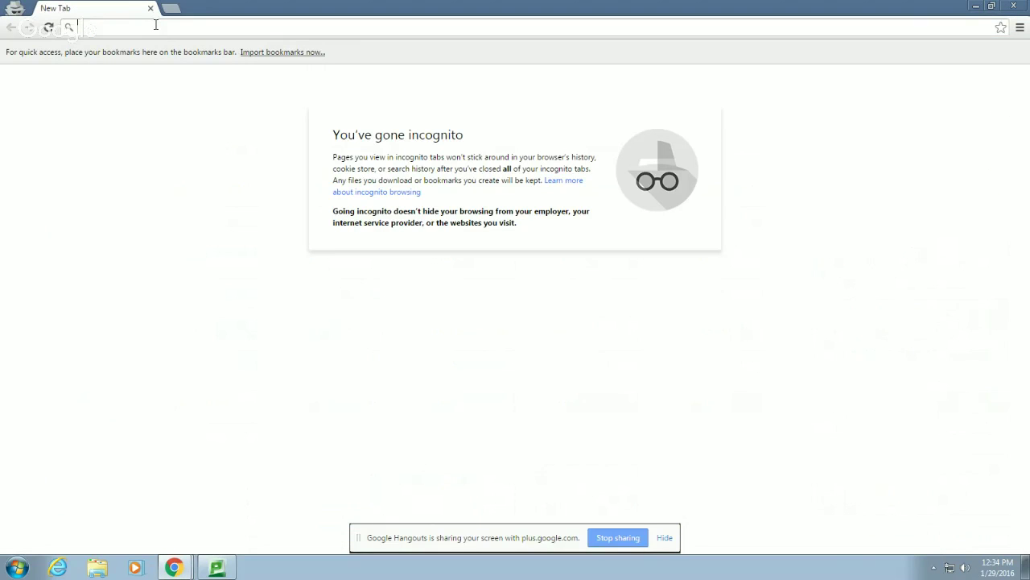
text(myjjc)
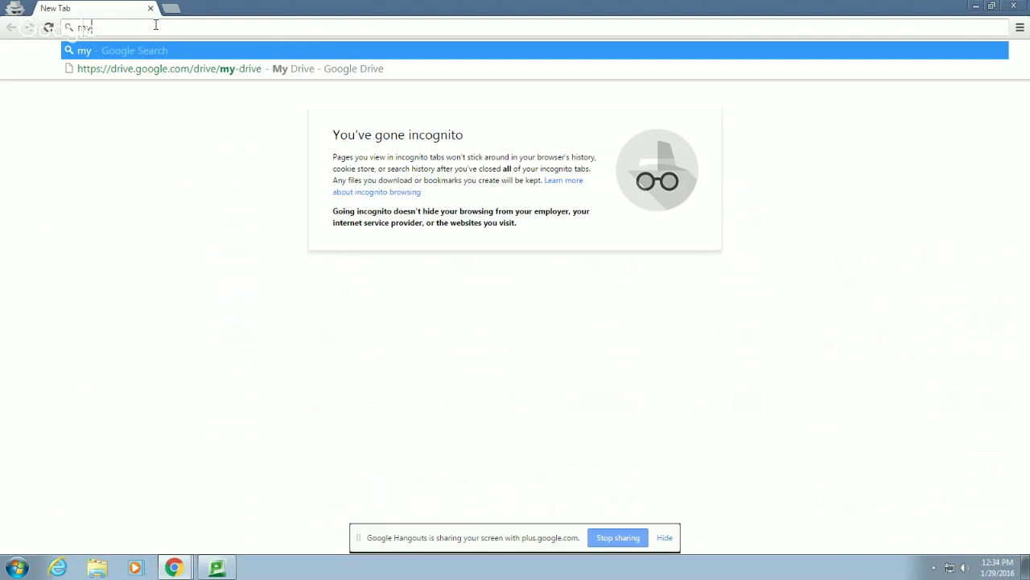
key(BackSpace)
key(BackSpace)
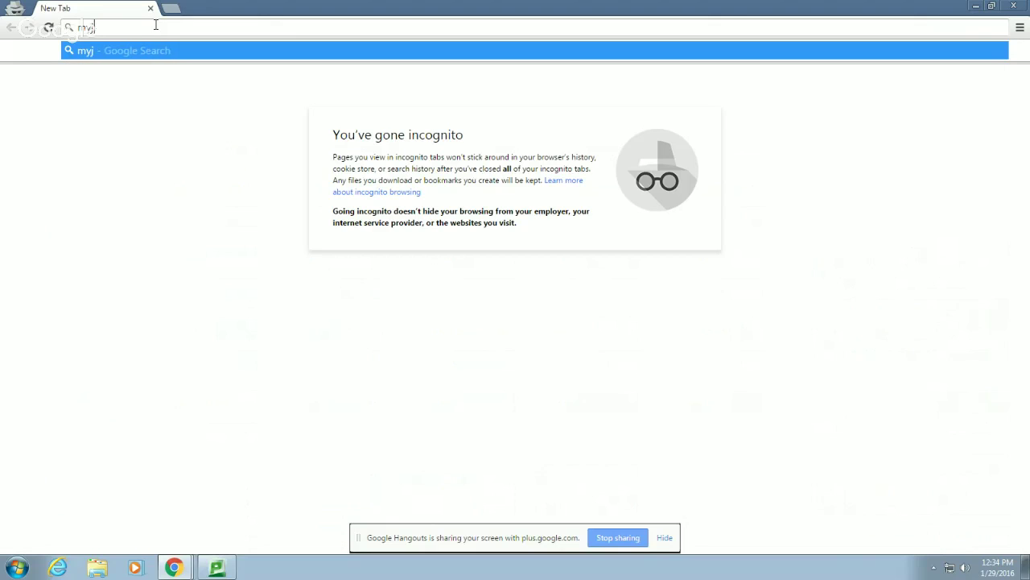
text(cc.suny)
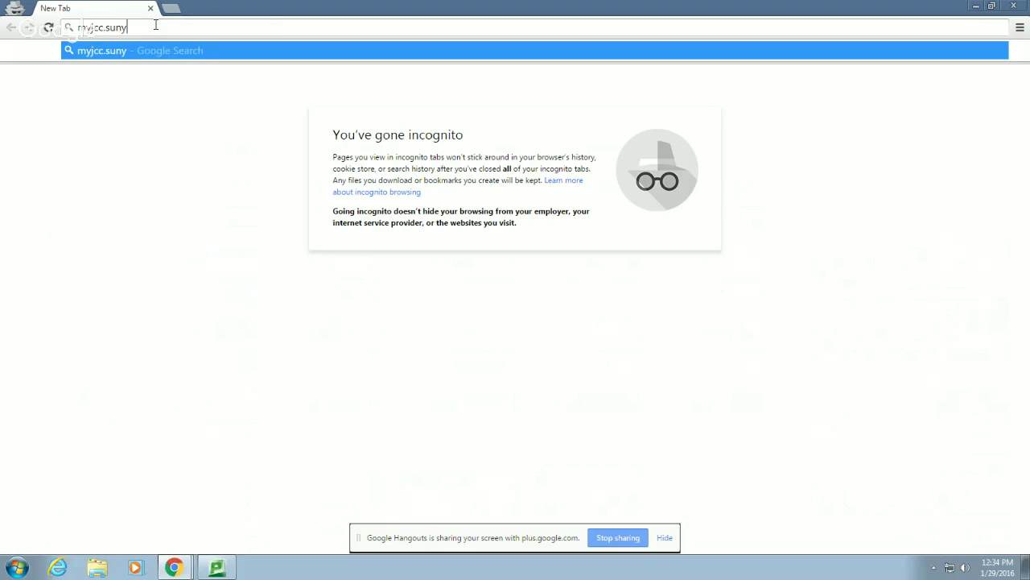
text(jcc.edu)
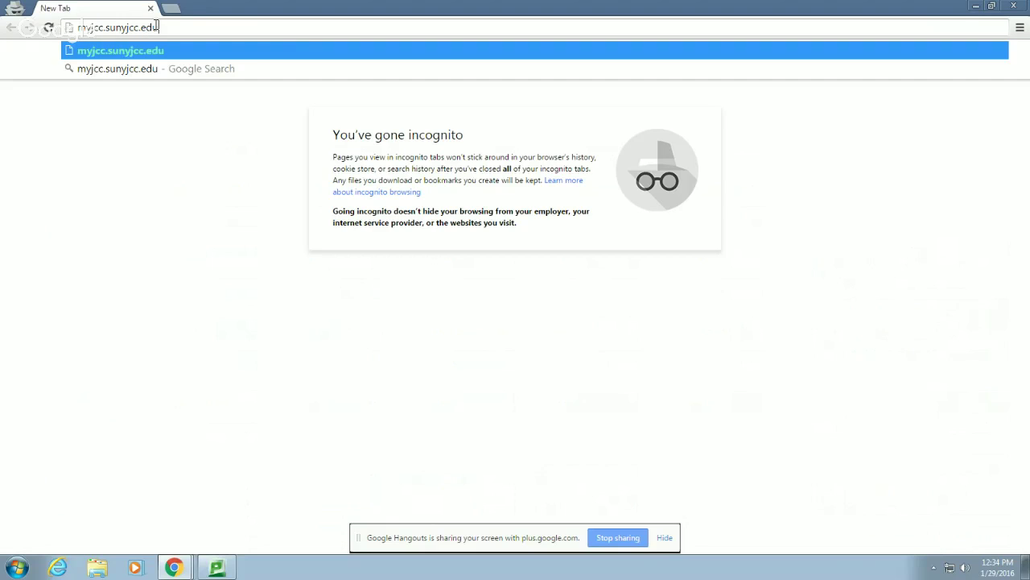
key(Return)
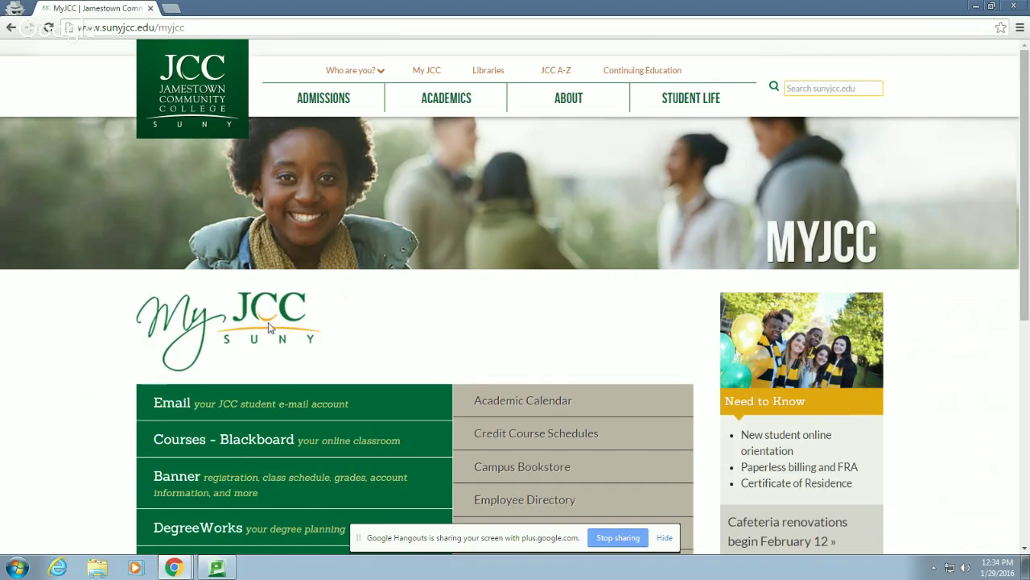
Scroll down the MyJCC page and follow the Email link to the JCC sign-in page
scroll(290, 367, down, 1)
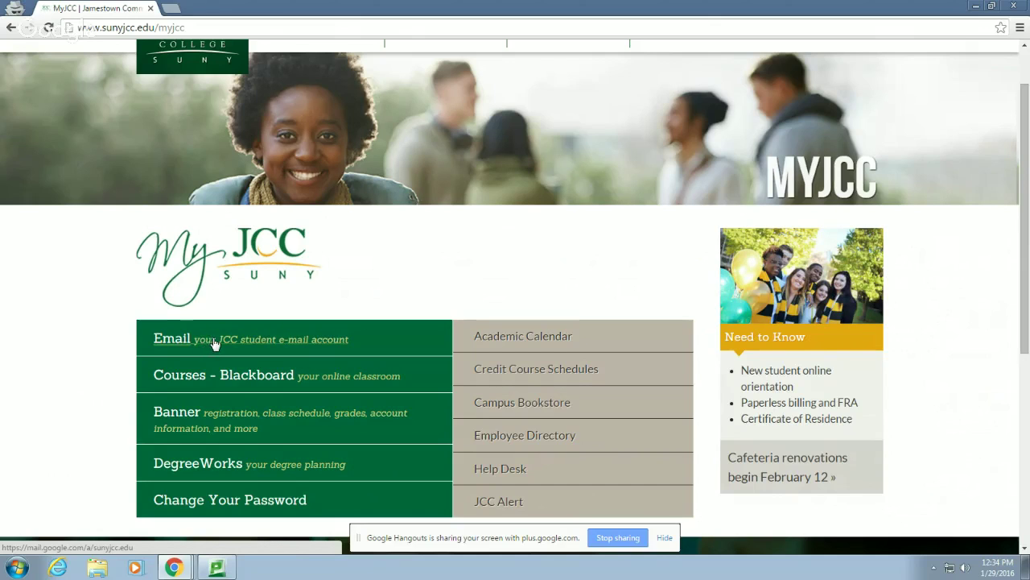
click(212, 339)
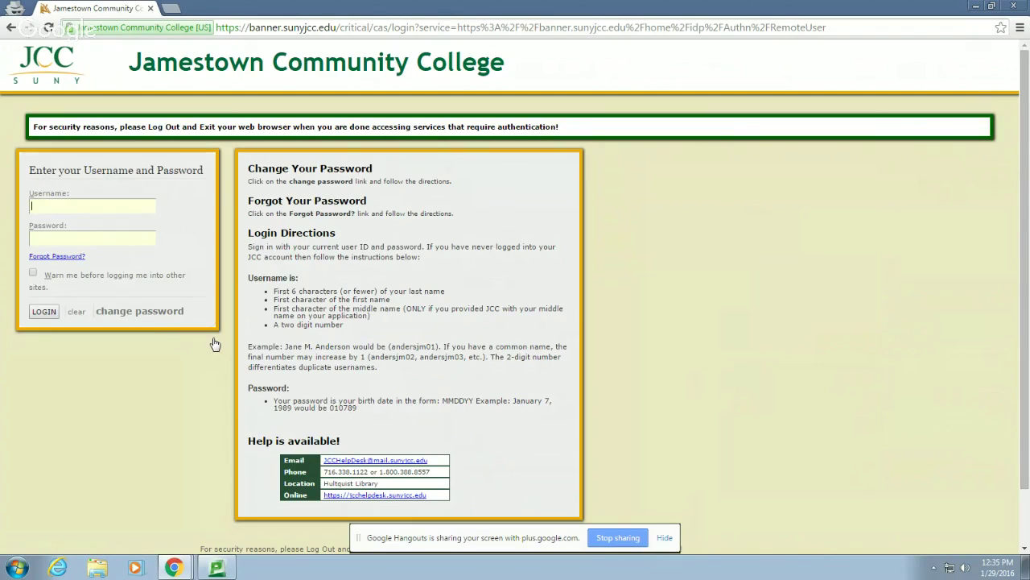
Log in with the student's username and password to reach the 12-message JCC Mail inbox
key(Tab)
text(******)
key(Return)
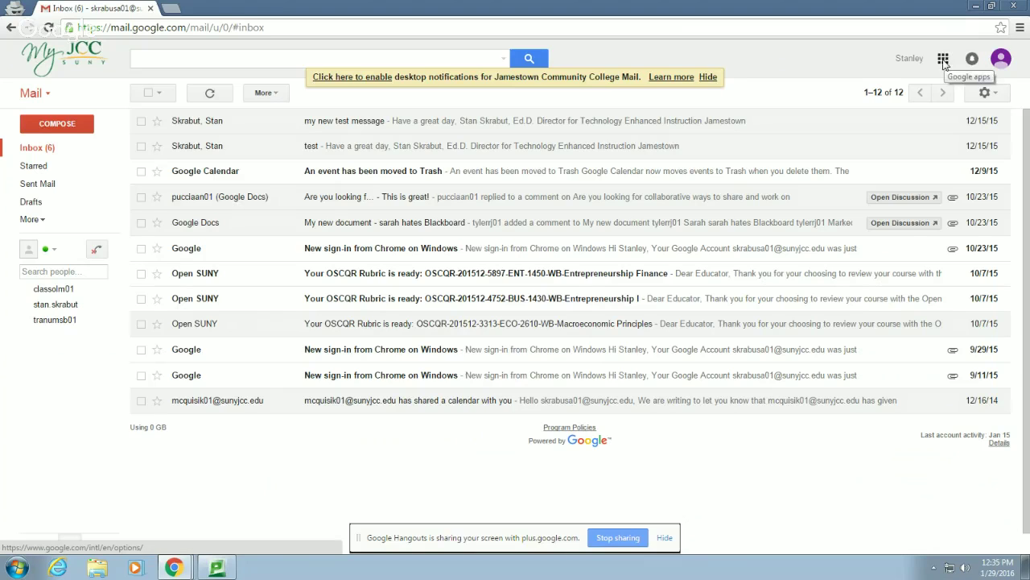
Launch Google Drive from the Google apps grid to show My Drive
click(944, 62)
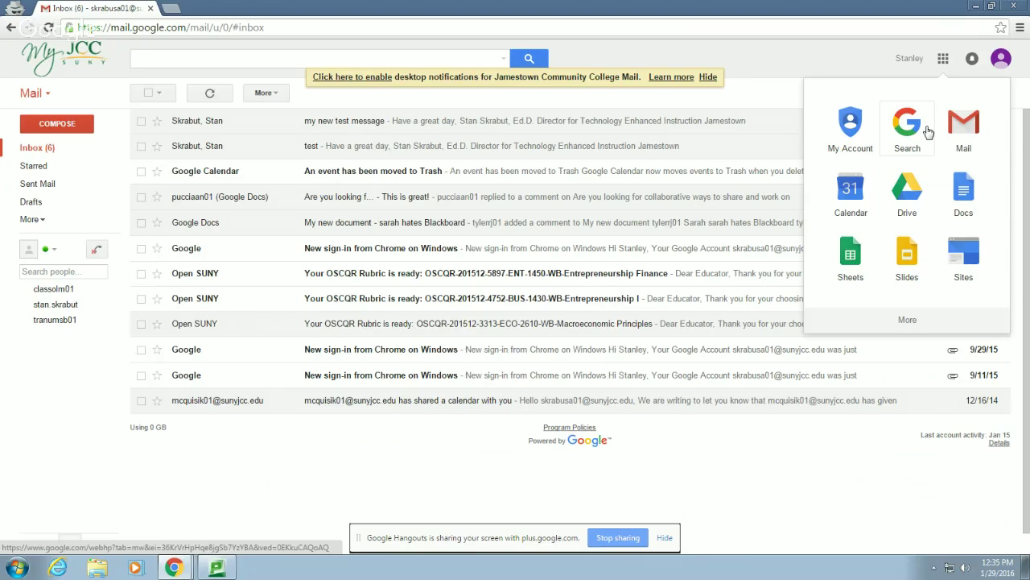
click(907, 191)
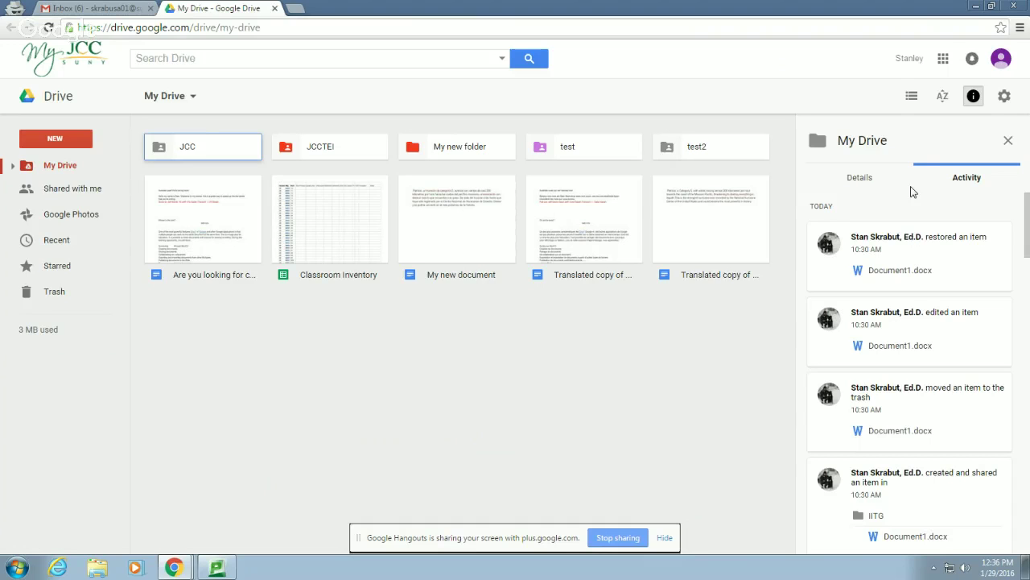
Zoom the Drive page in, view the New menu, and open the Search Drive options
key(ctrl+plus)
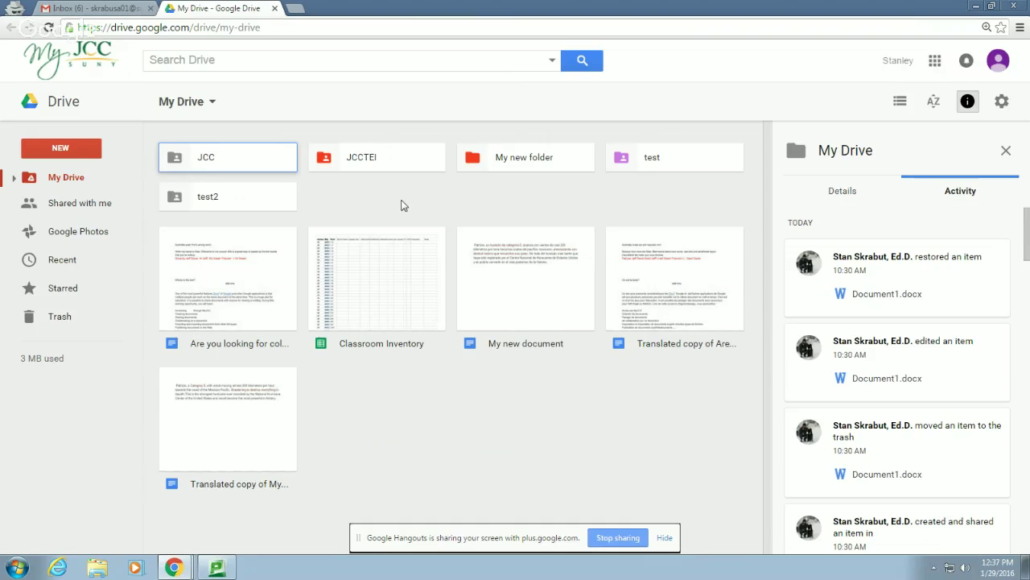
click(74, 152)
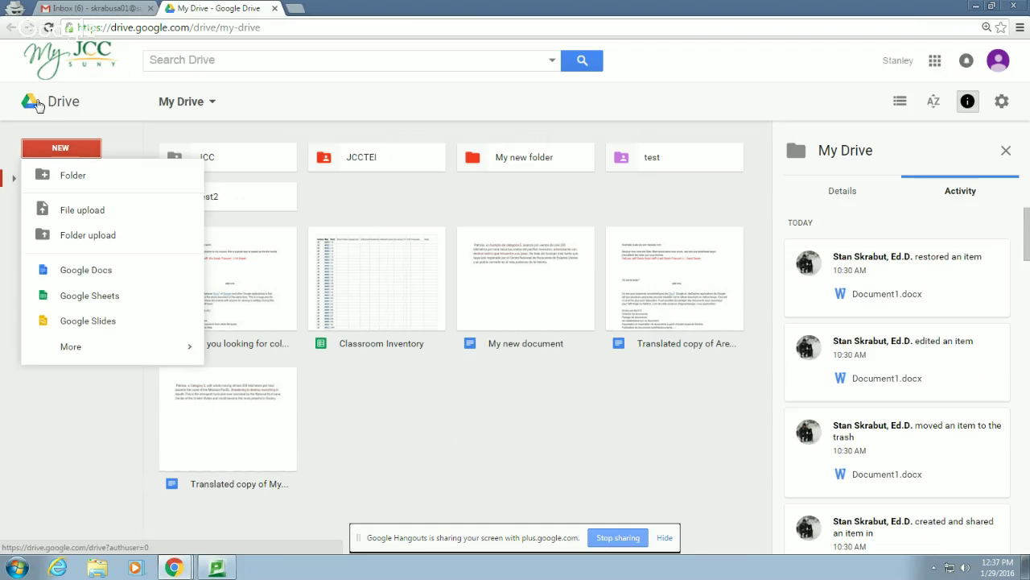
click(552, 59)
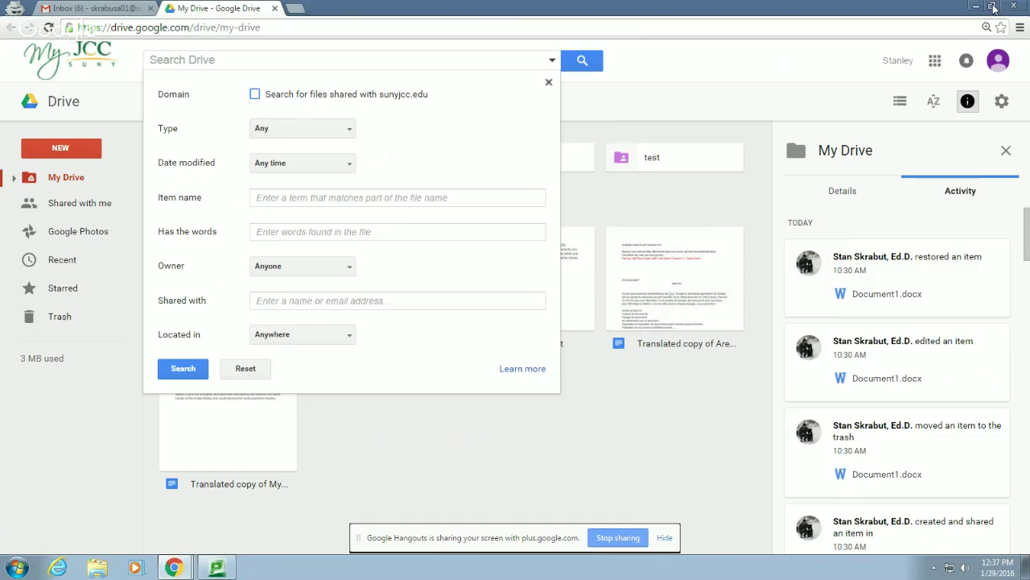
Close the search panel, demonstrate dragging a desktop file into Drive, then maximize the window
click(993, 7)
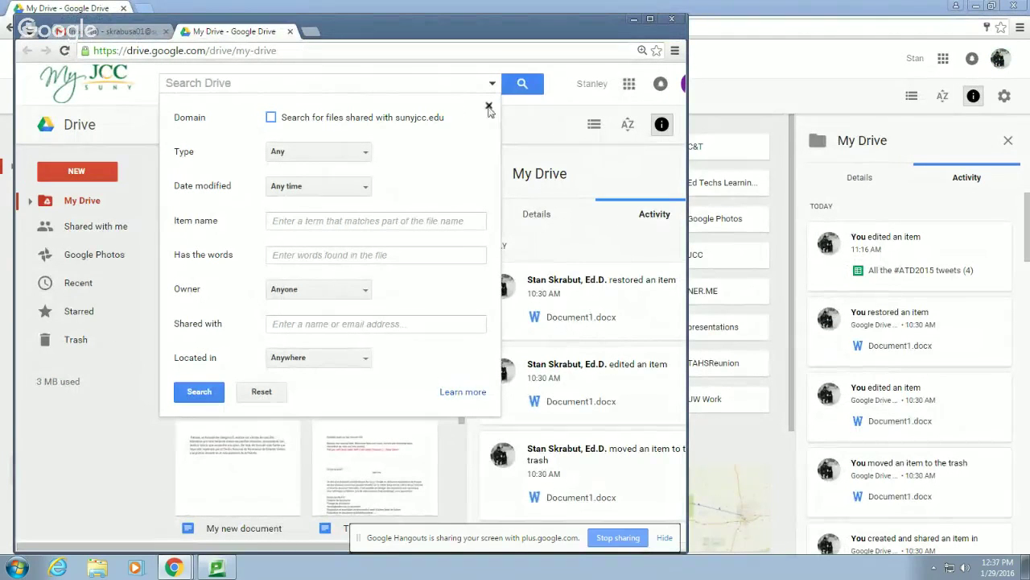
click(488, 104)
click(976, 6)
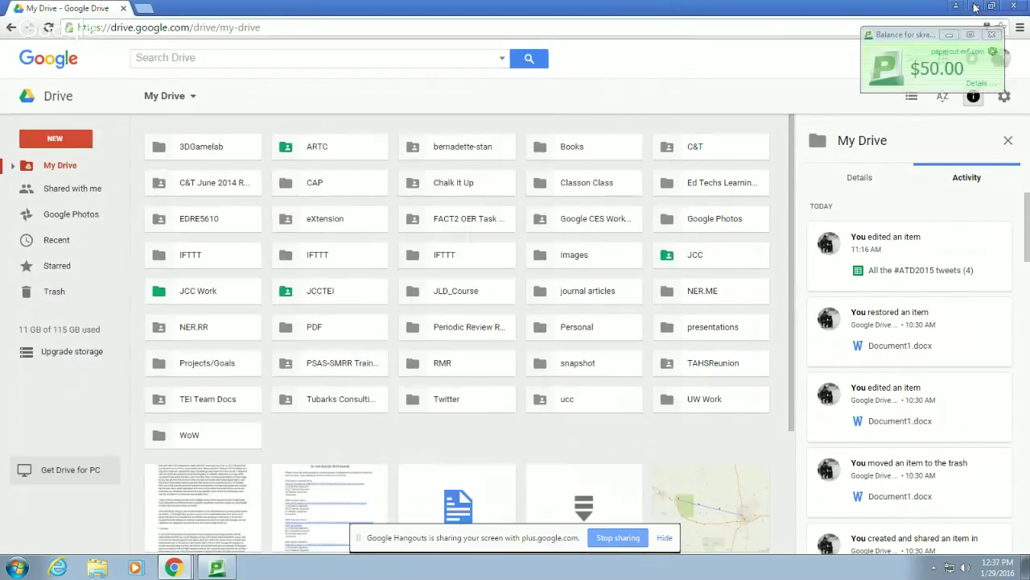
drag(417, 31, 690, 21)
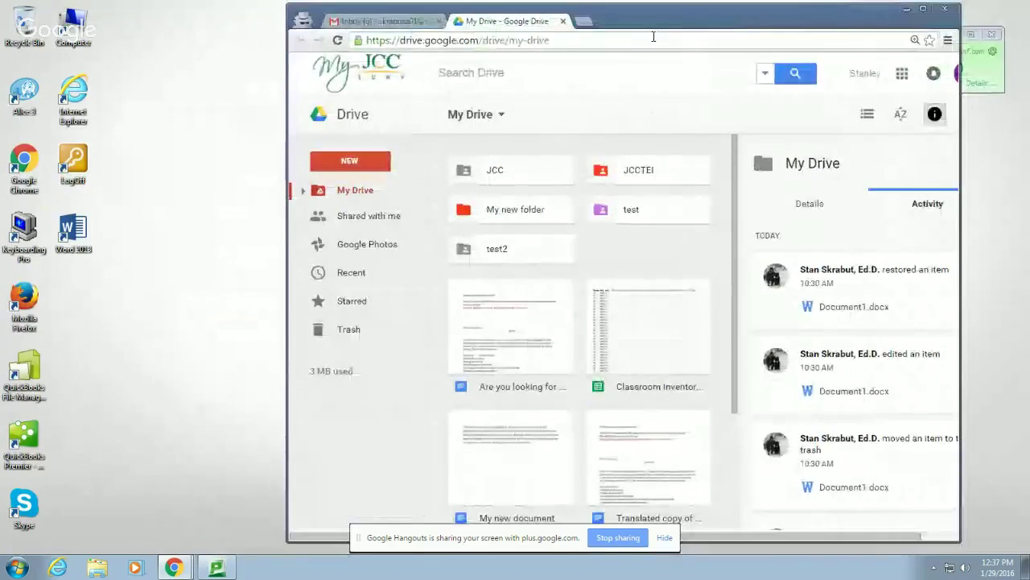
mouse_move(72, 231)
mouse_down()
mouse_move(402, 256)
mouse_move(617, 252)
mouse_move(86, 226)
mouse_up()
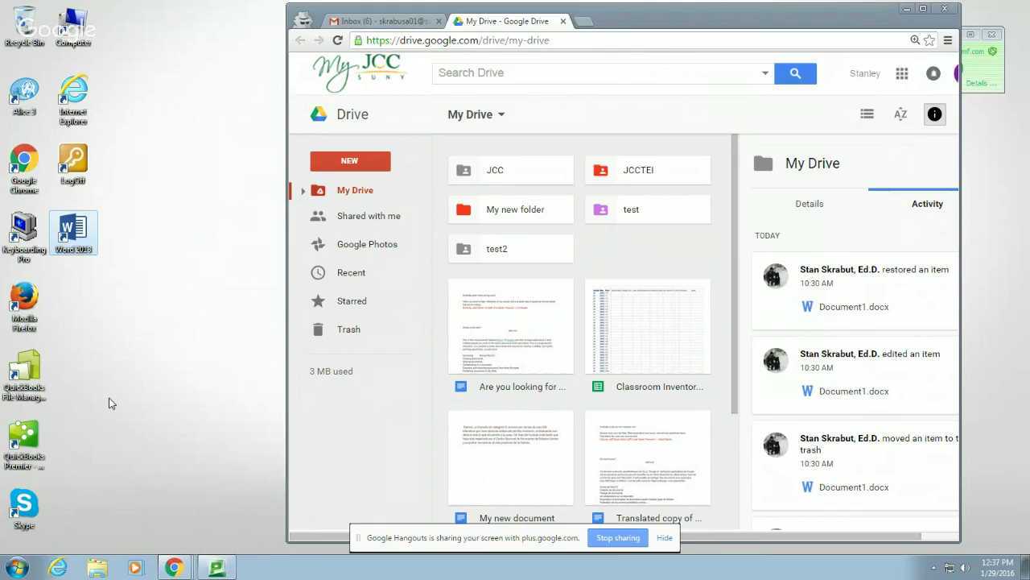
click(924, 10)
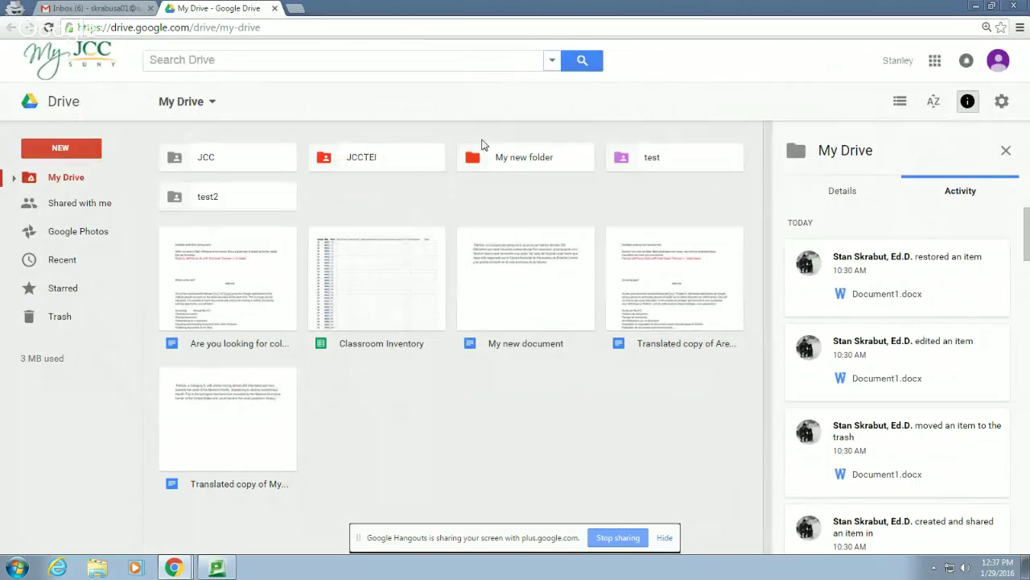
click(62, 150)
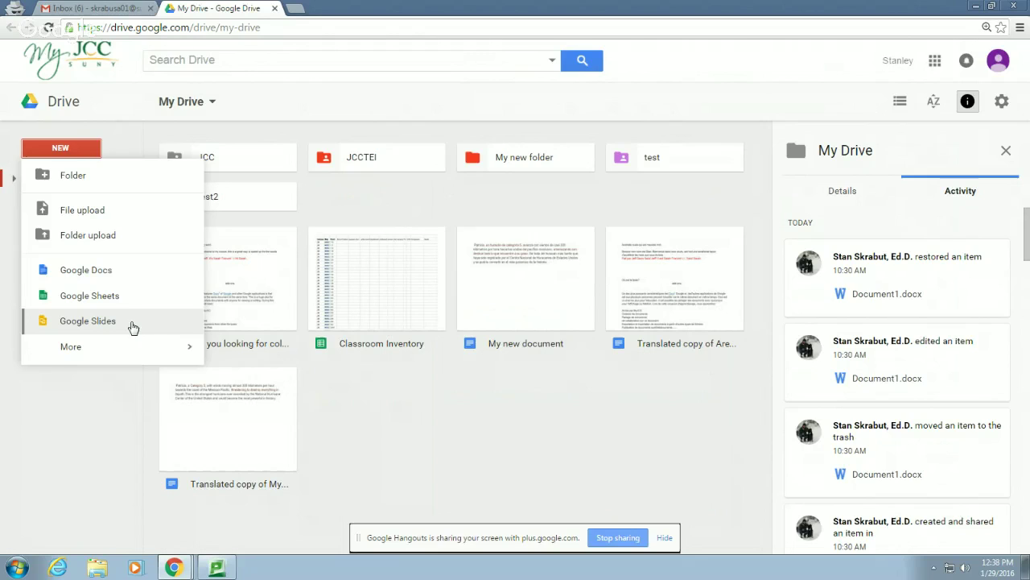
mouse_move(161, 346)
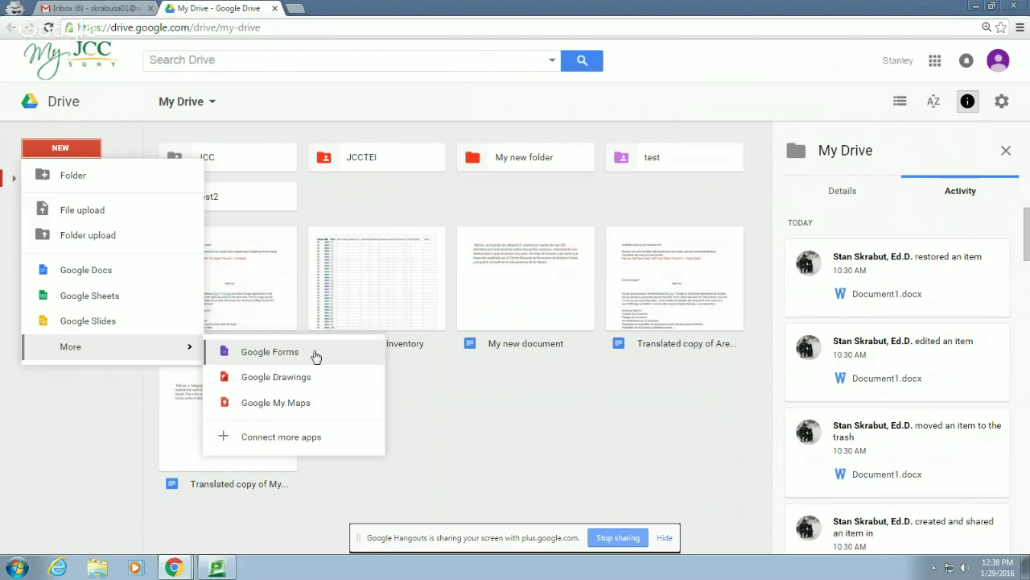
click(471, 398)
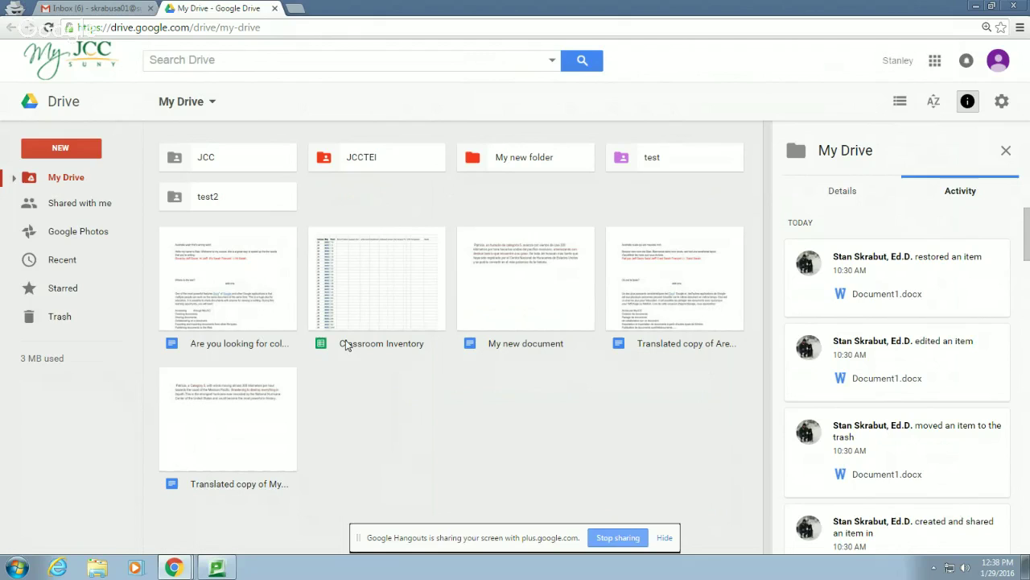
Open JCCTEI and then its Forms folder to list Equipment Loan, Merged Courses and others
double_click(361, 158)
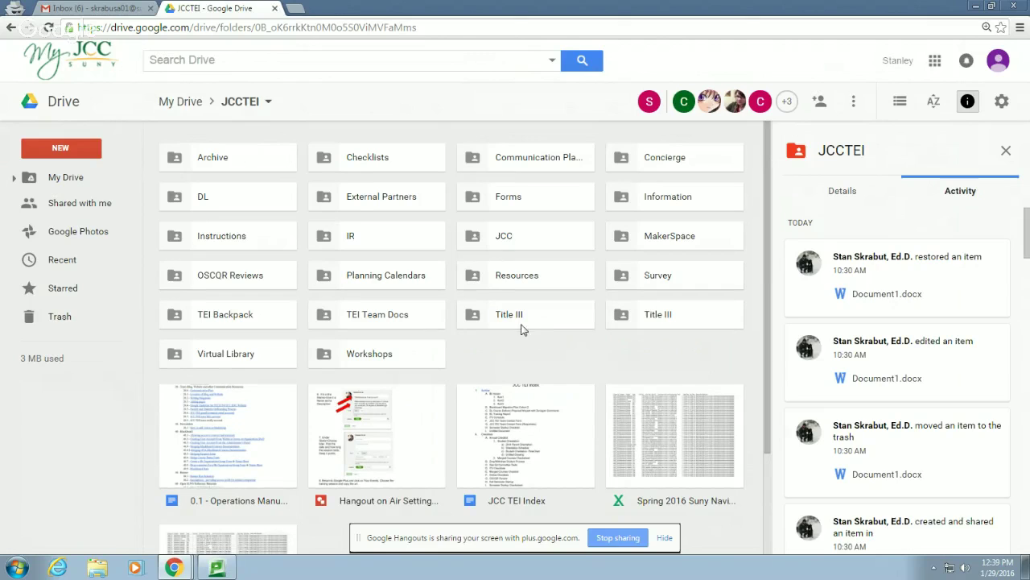
scroll(542, 346, down, 3)
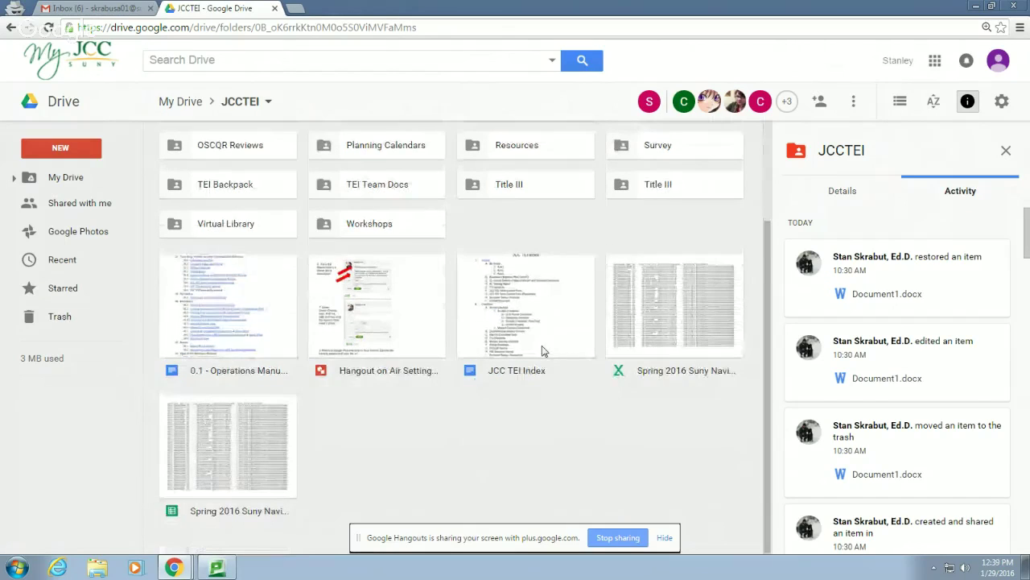
scroll(544, 351, up, 3)
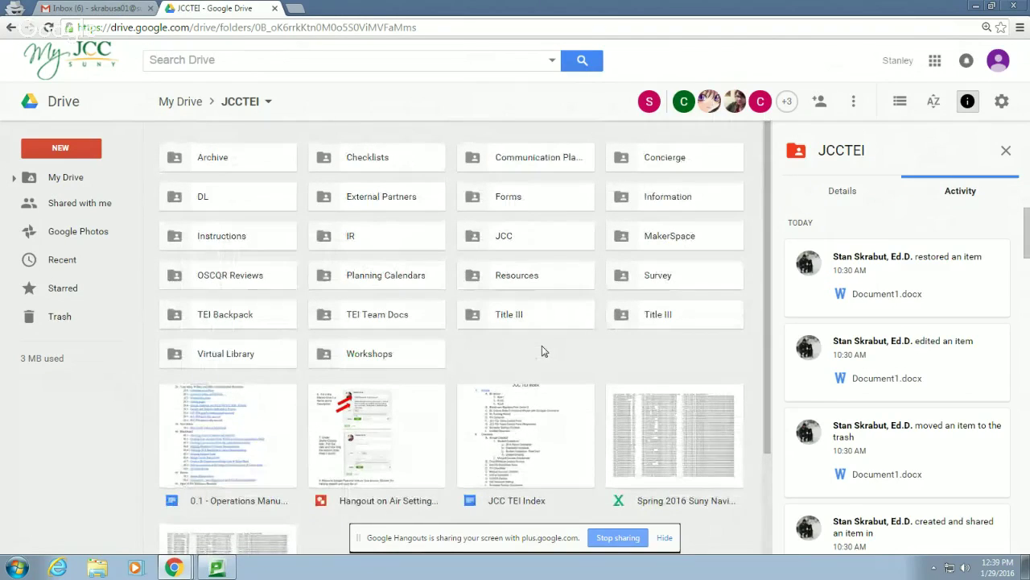
double_click(510, 200)
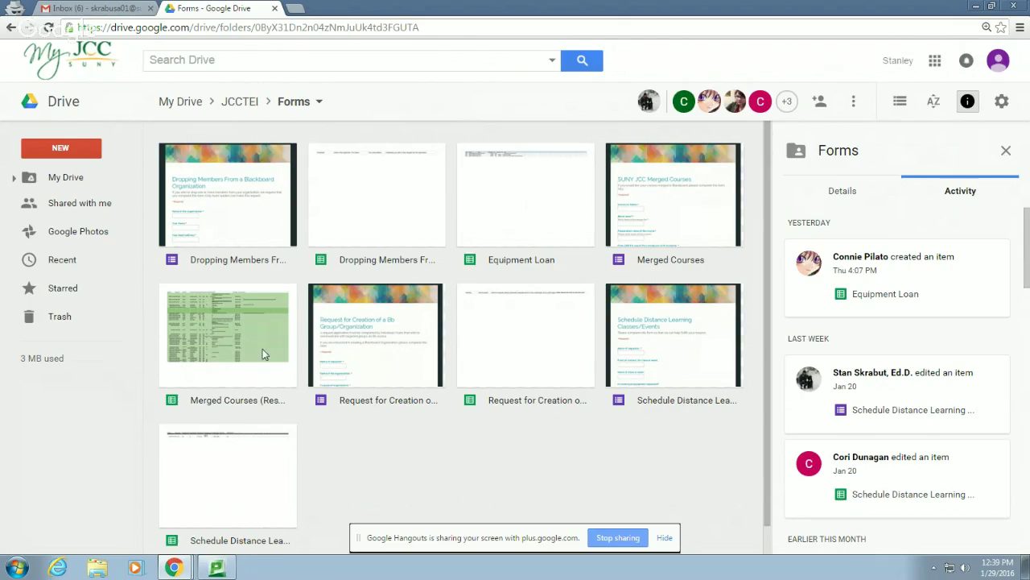
Open the Merged Courses (Responses) spreadsheet and zoom the page to 110%
double_click(216, 373)
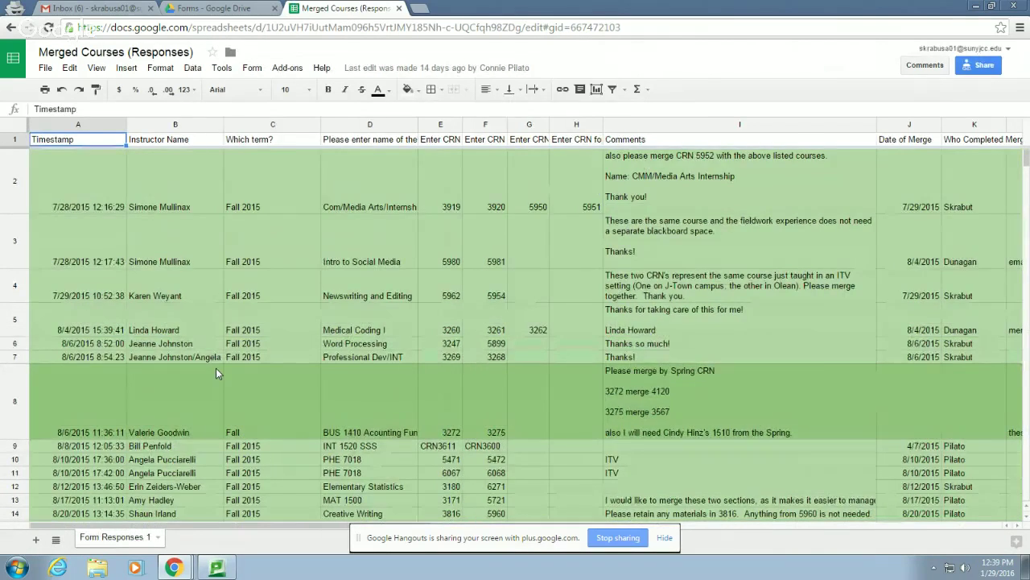
key(ctrl+plus)
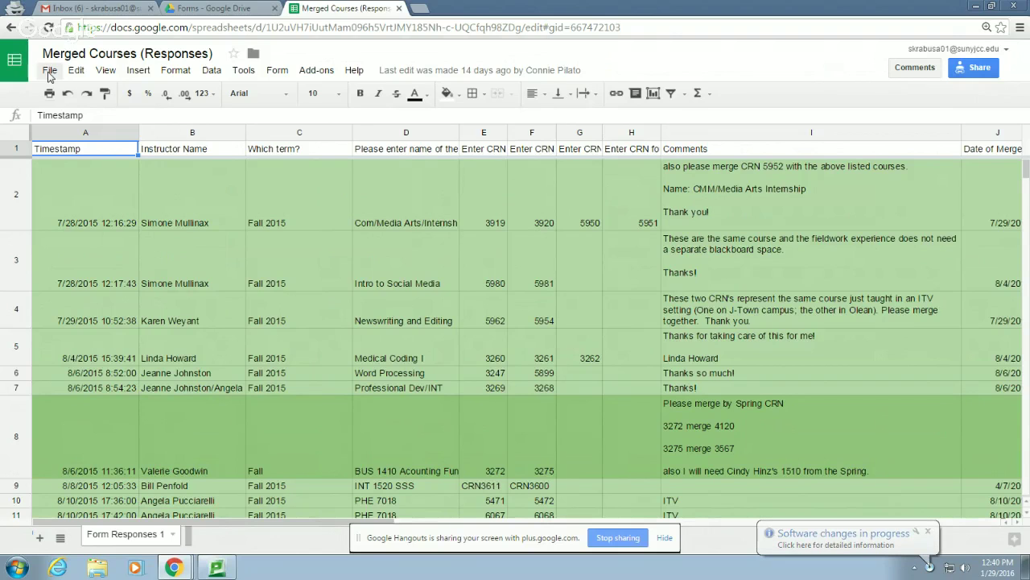
Open File > Share… to show the Share with others dialog for the spreadsheet
click(49, 72)
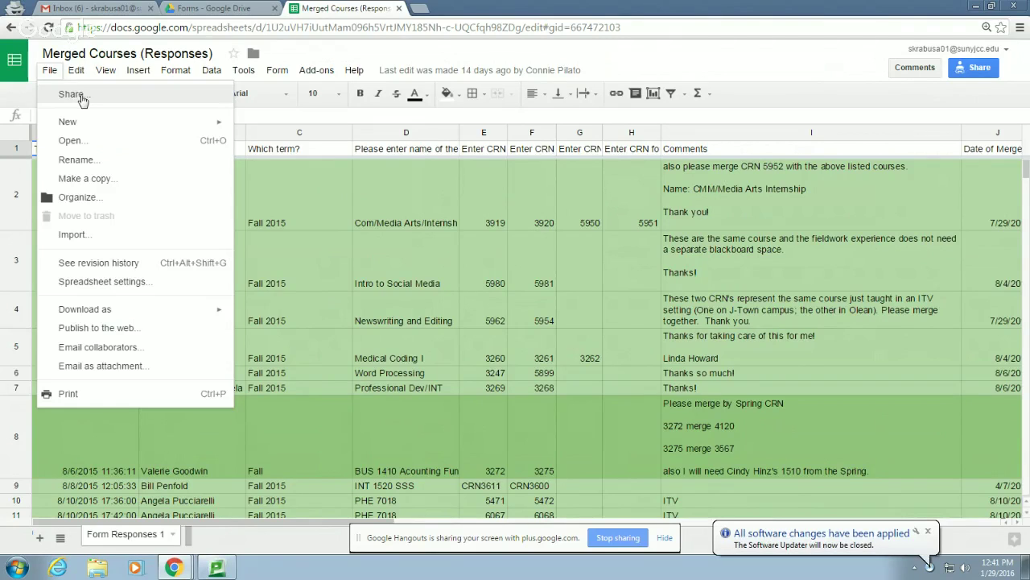
click(81, 101)
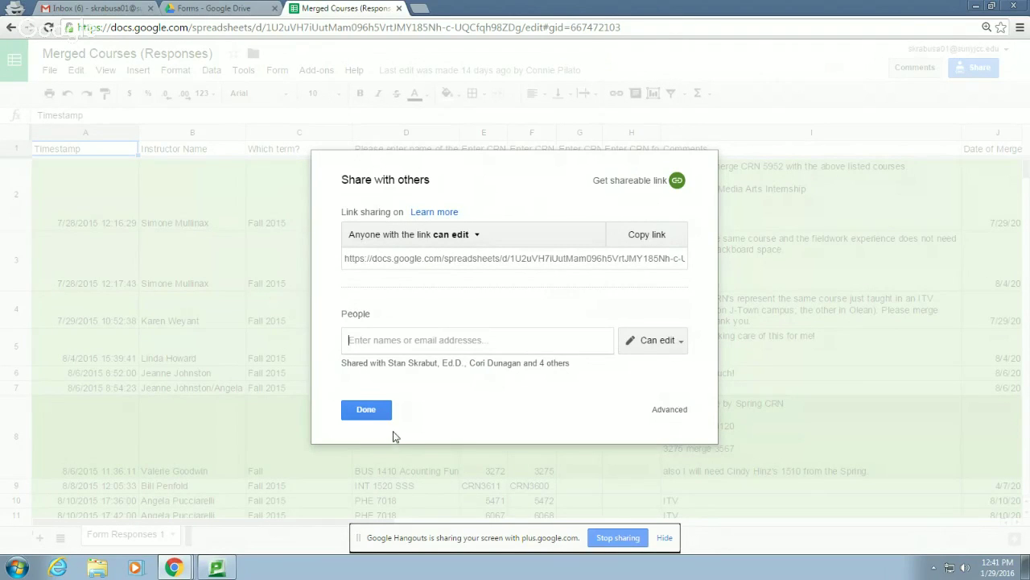
Check link access stays 'anyone with the link can edit' and copy the shareable link
click(477, 235)
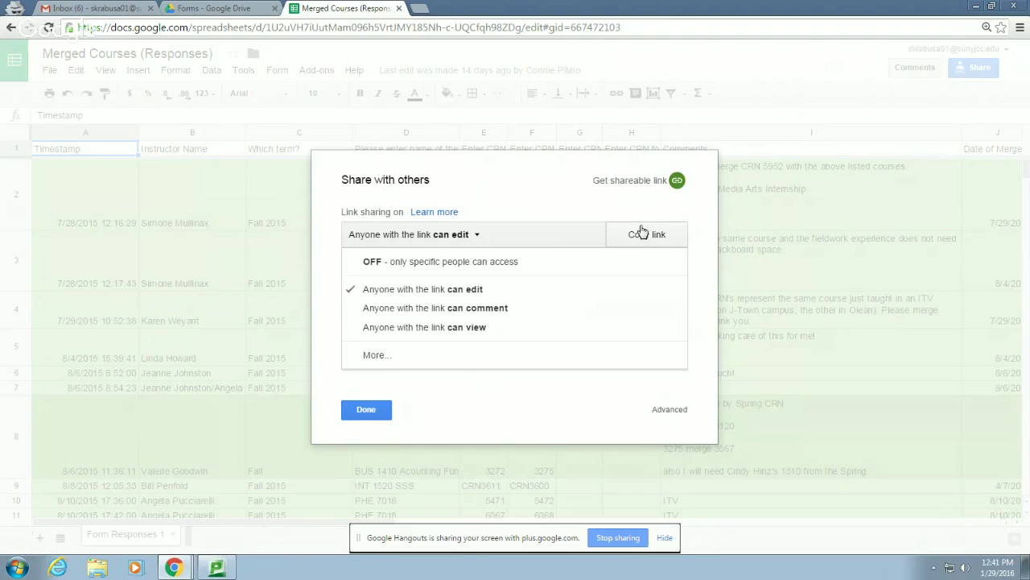
click(598, 196)
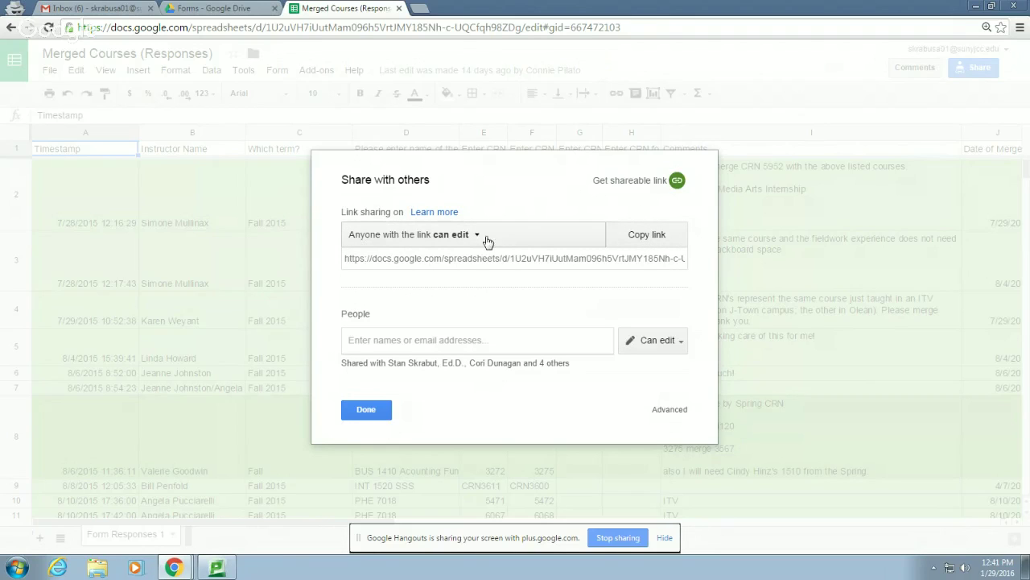
click(636, 235)
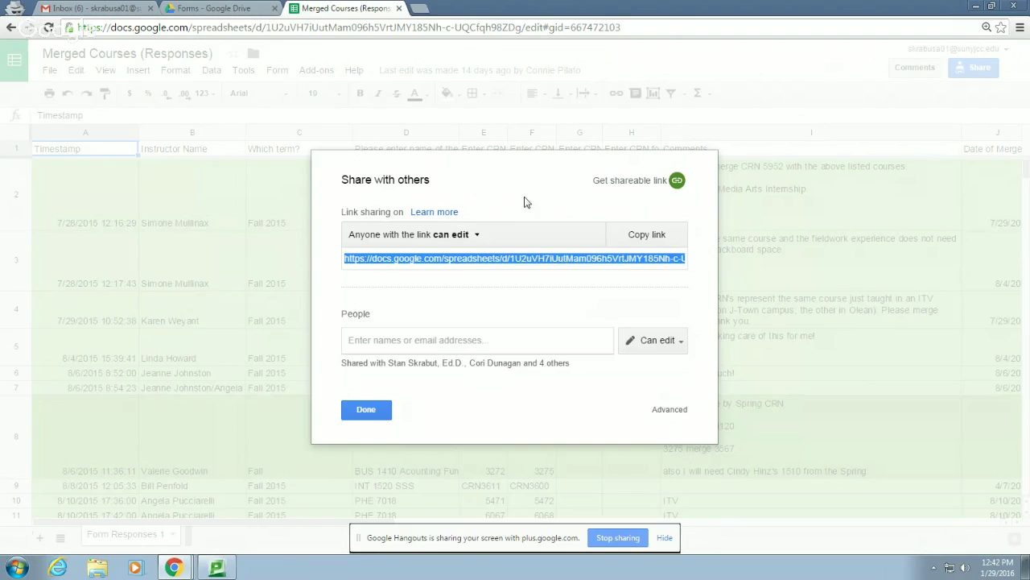
Show the link access choices for Merged Courses (Responses), currently 'Anyone with the link can edit'
click(476, 235)
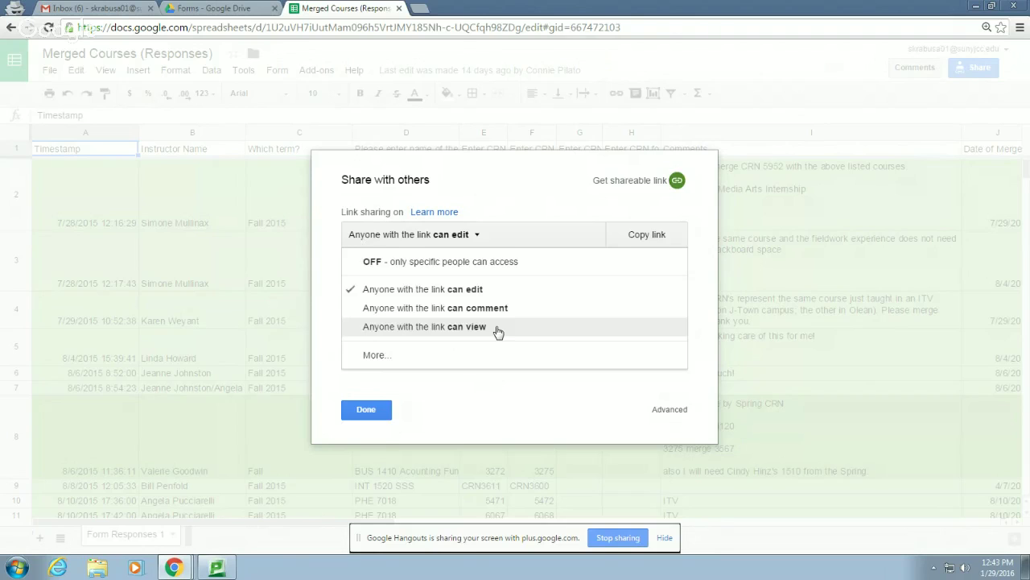
Leave the detailed link-sharing options unsaved, close Share unchanged, and return to the Forms folder tab
click(375, 355)
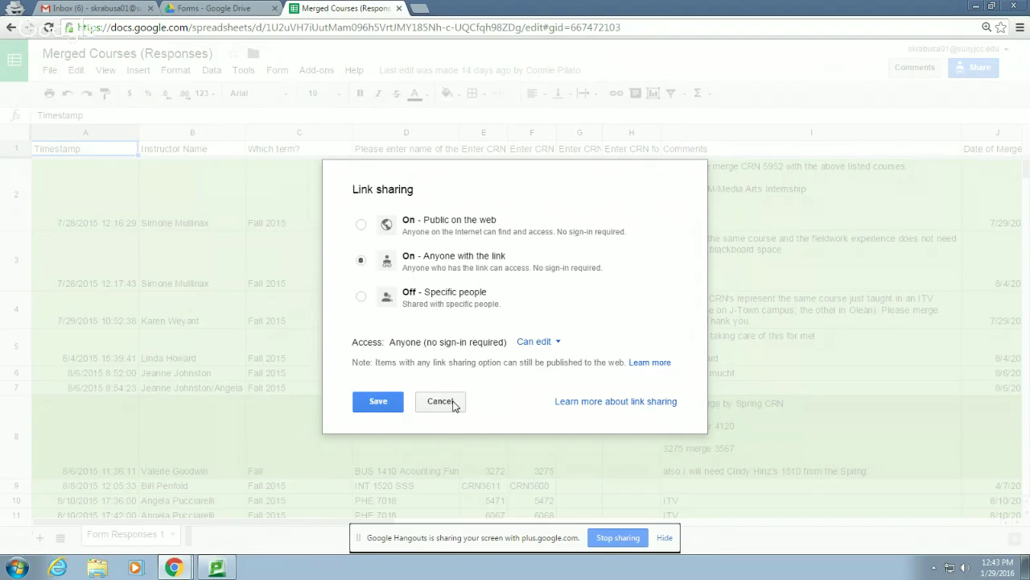
click(453, 405)
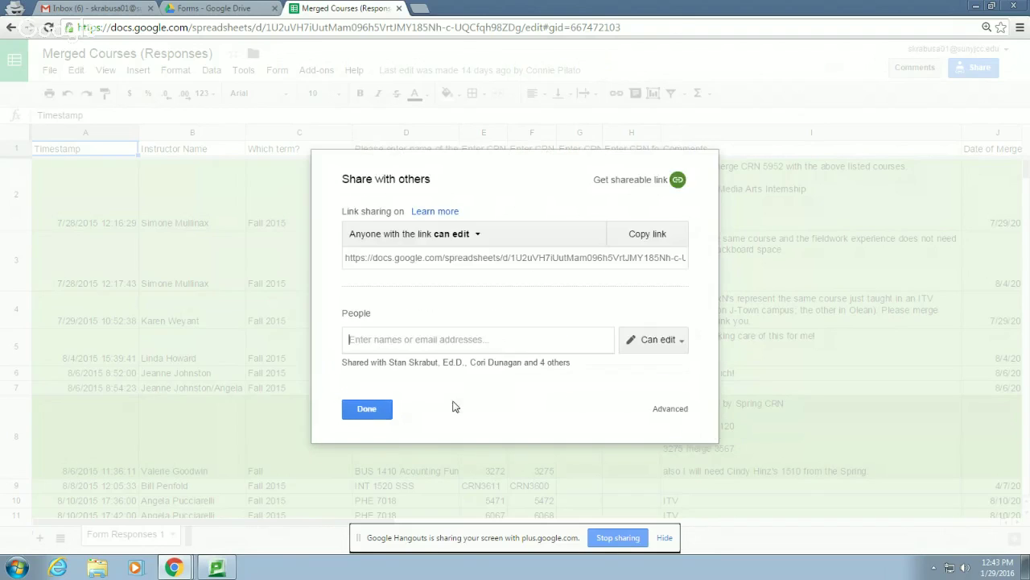
click(367, 410)
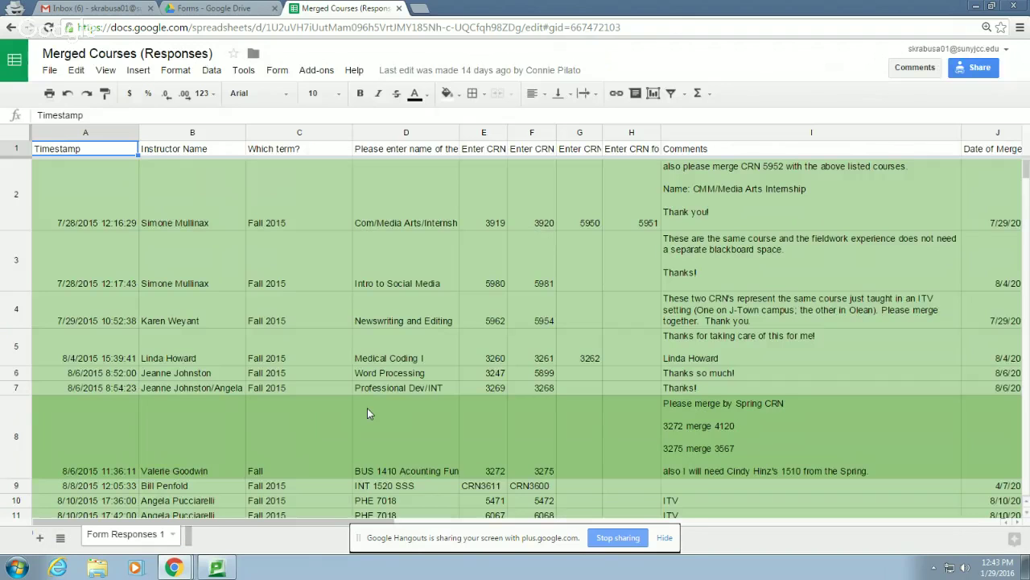
click(217, 8)
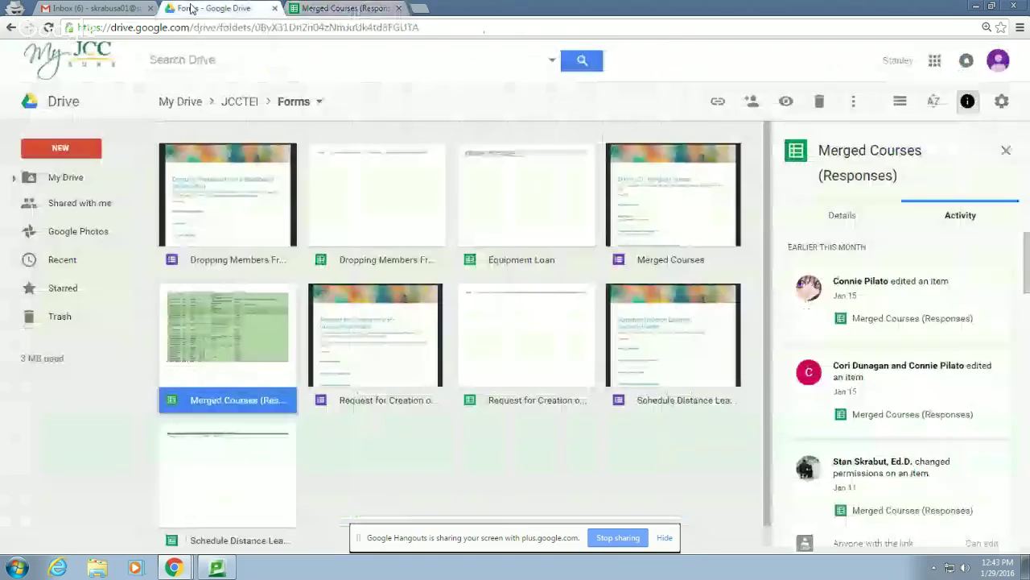
Decline a new Google Sheets file in the shared Forms folder and go to My Drive
click(63, 153)
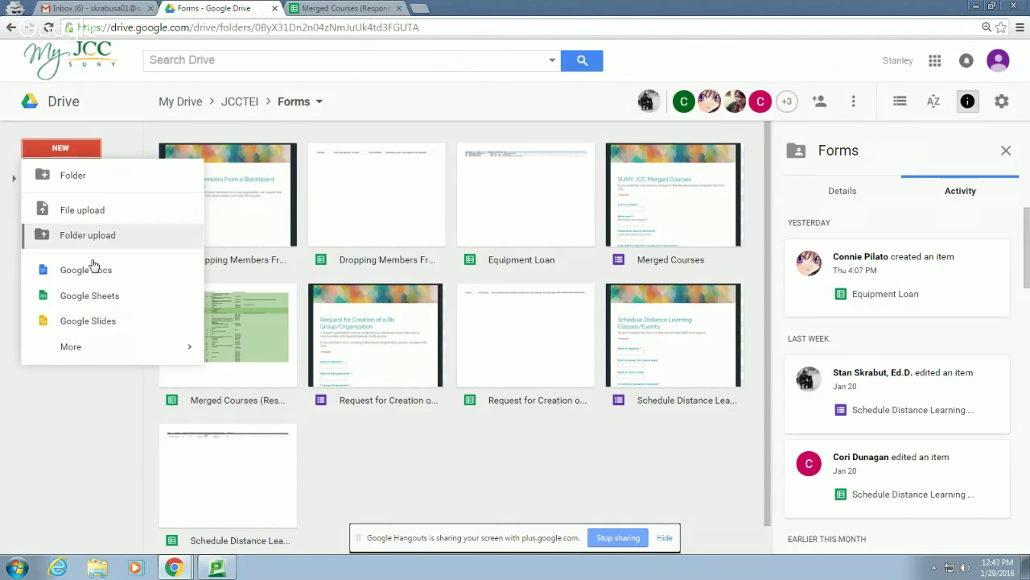
click(101, 296)
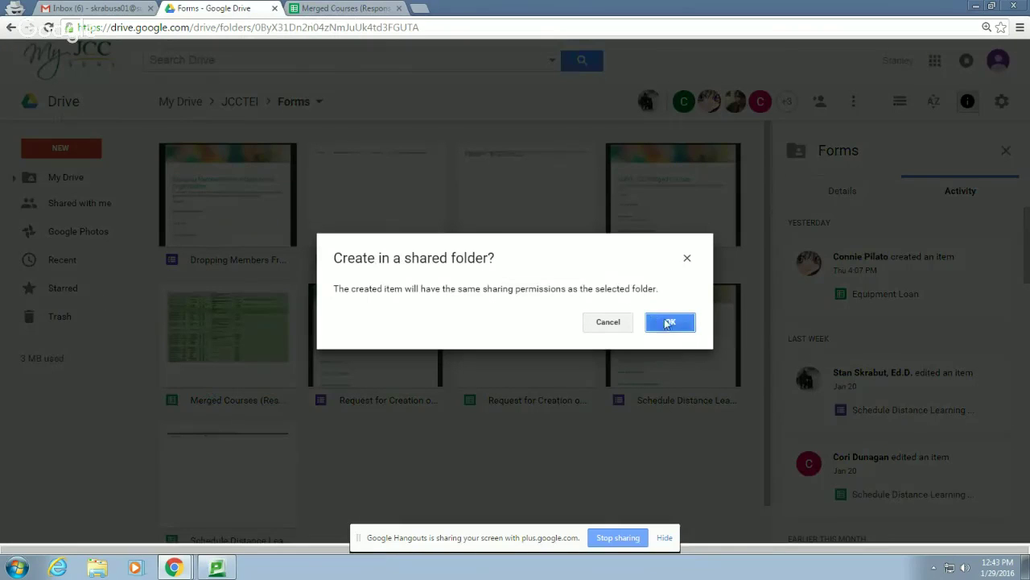
click(609, 322)
click(182, 102)
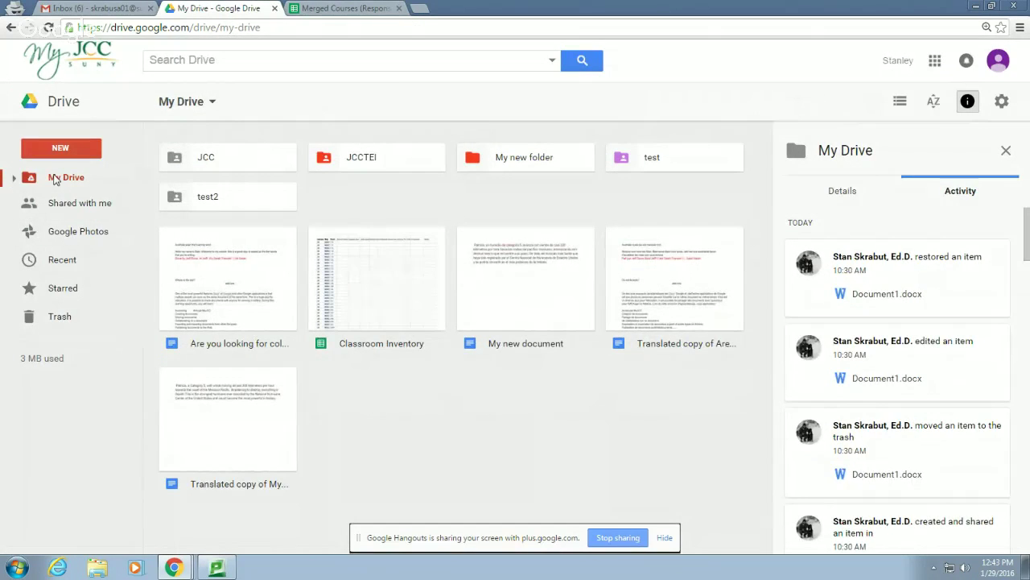
Create a blank Google Sheets file titled 'my new spreadsheet', correcting the 'spreasheet' typo
click(60, 150)
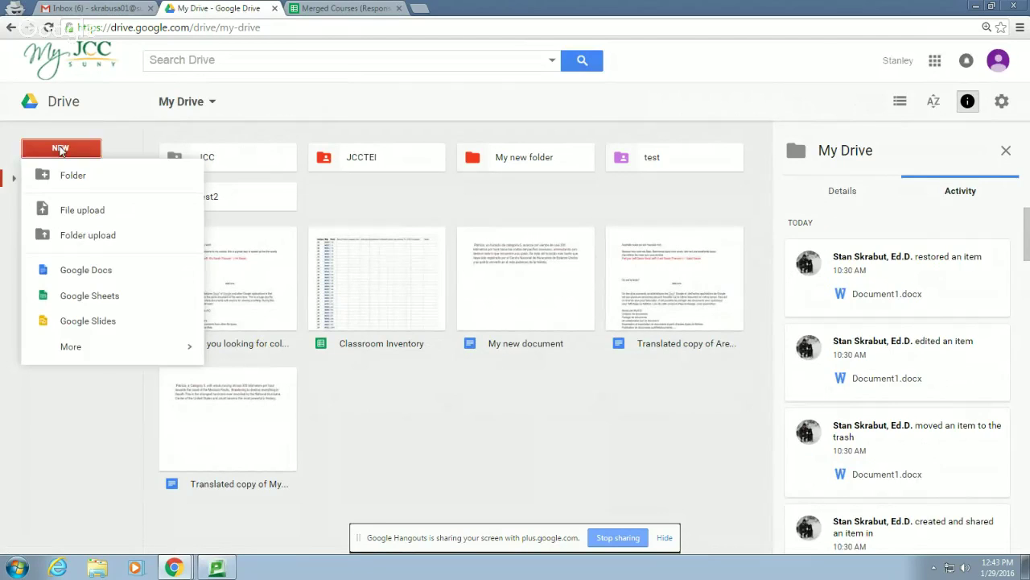
click(84, 297)
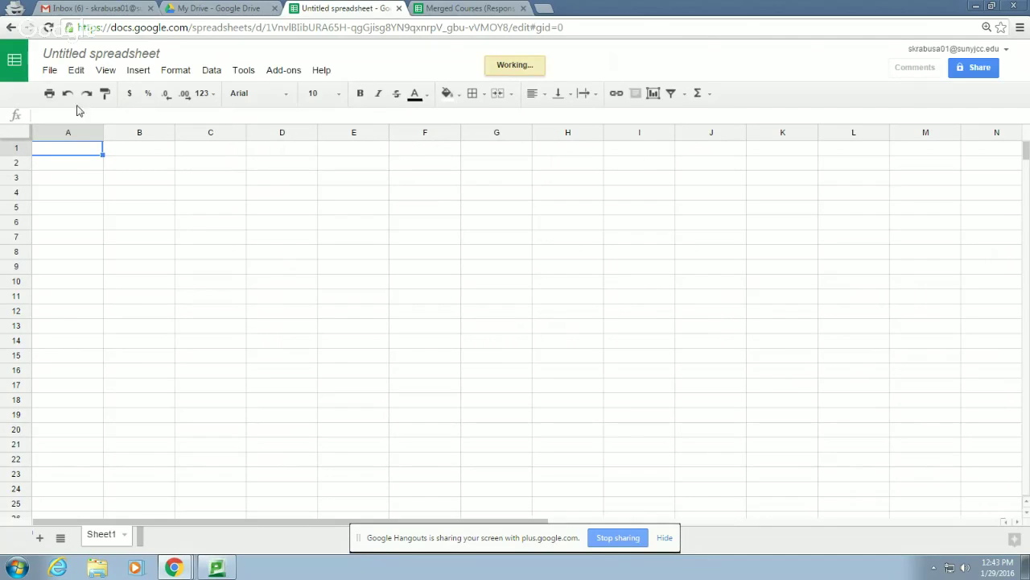
click(91, 54)
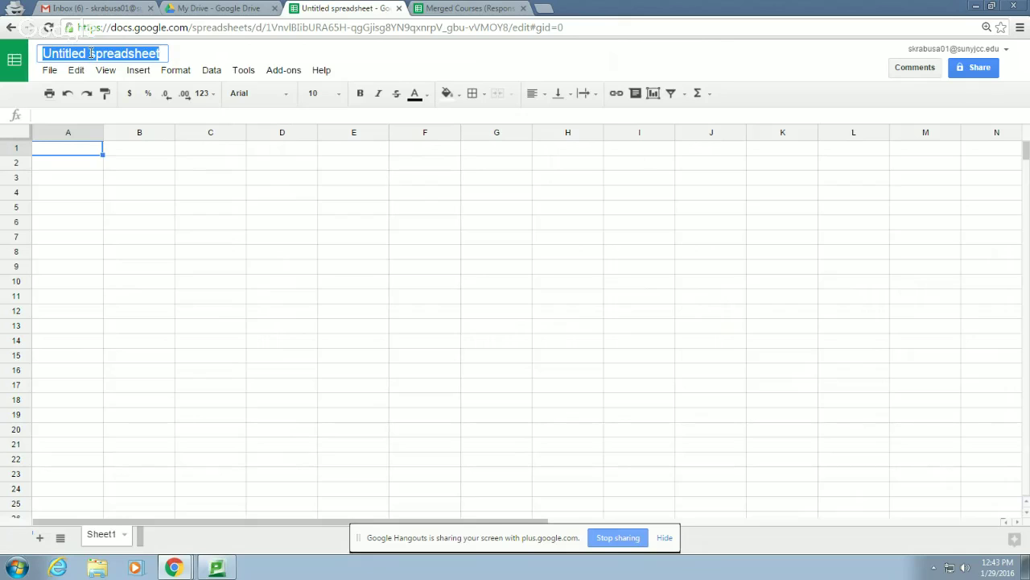
text(my n)
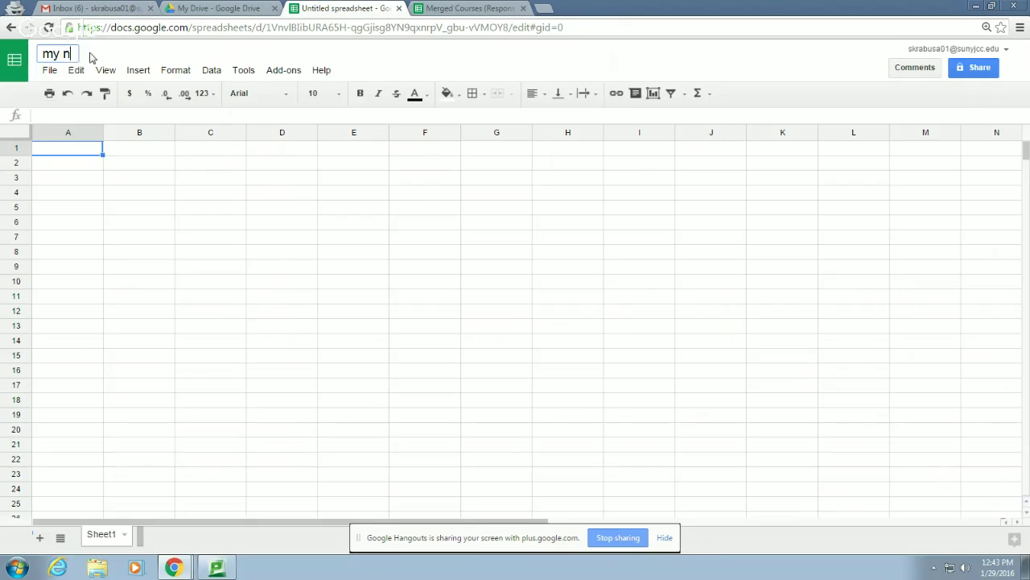
text(ew spreas)
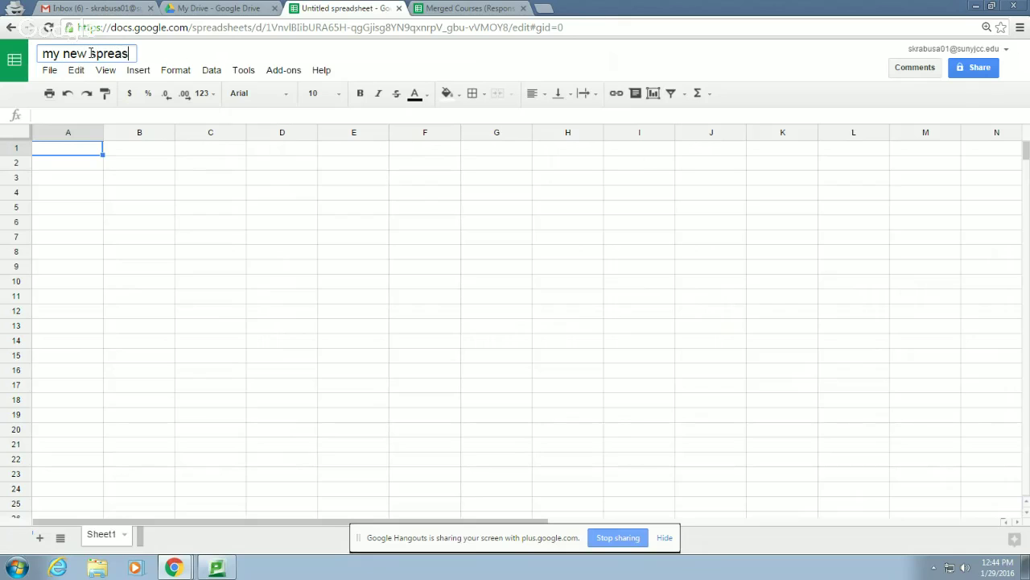
text(heet)
key(Return)
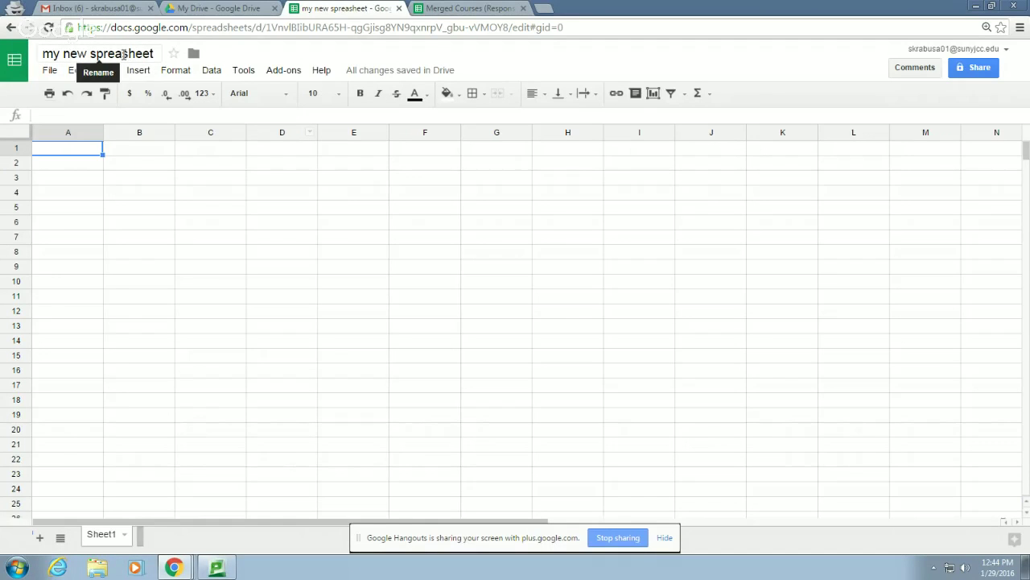
click(124, 53)
text(d)
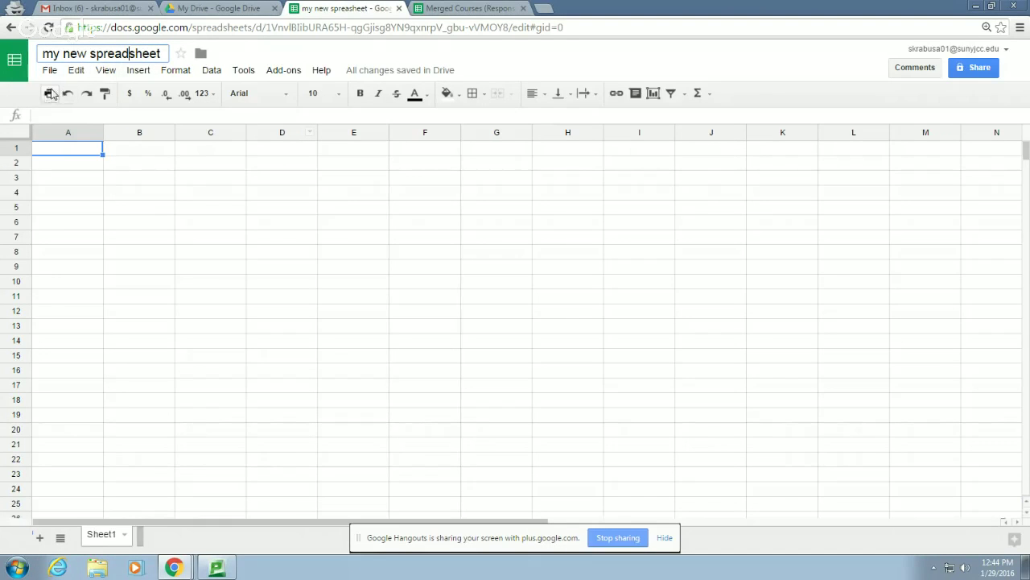
click(50, 70)
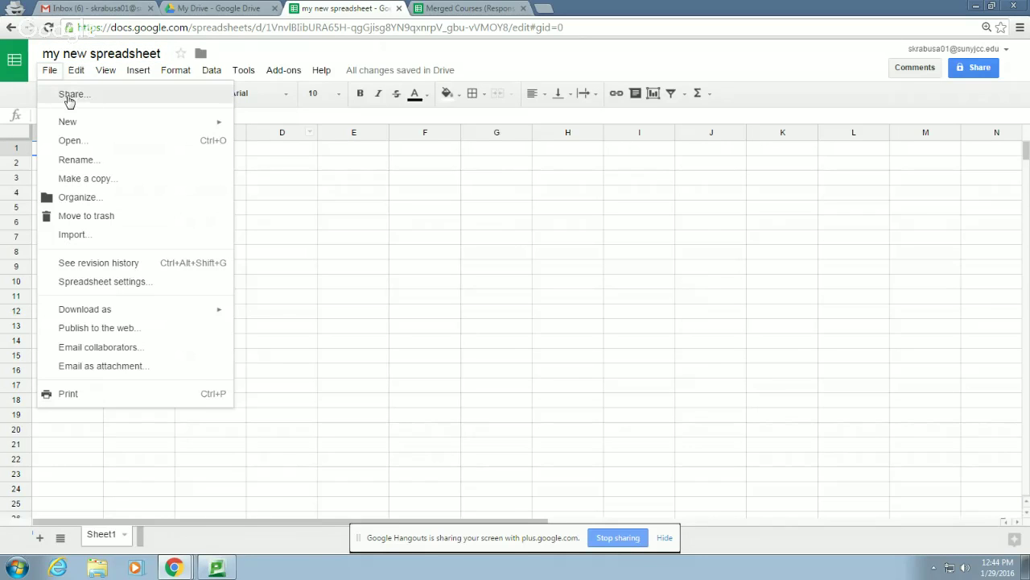
Turn on link sharing for my new spreadsheet and show its link access choices
click(69, 96)
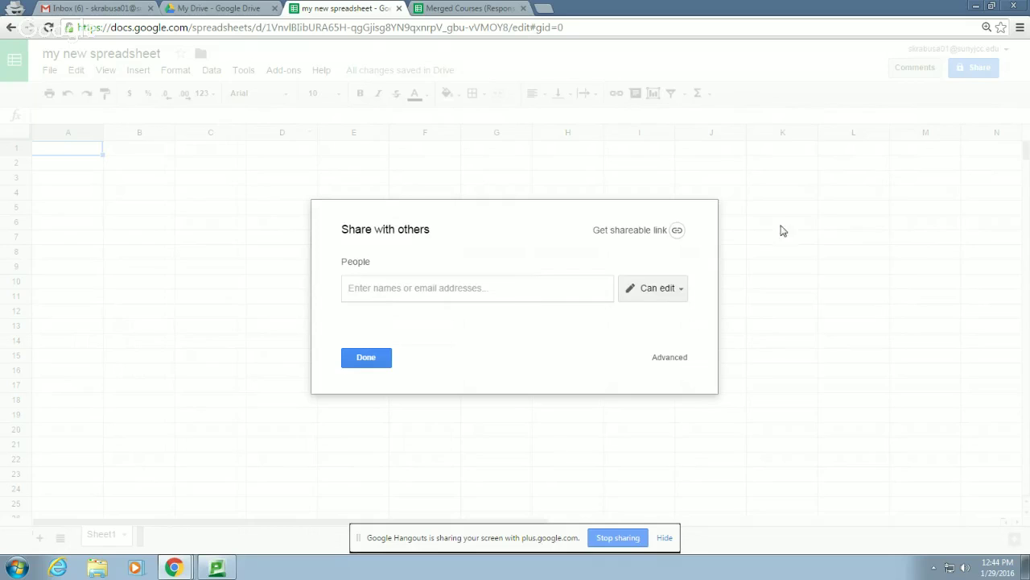
click(679, 231)
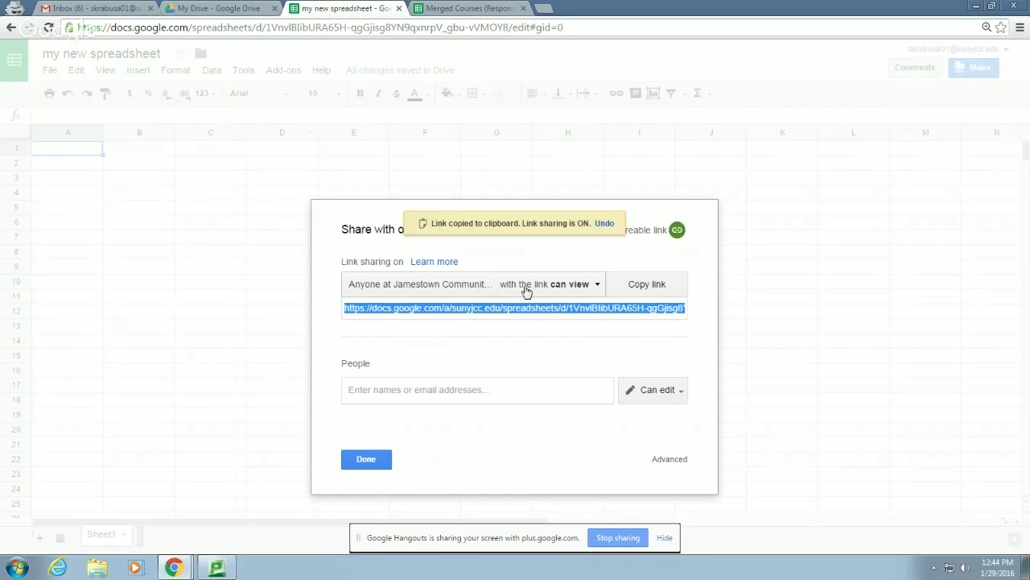
click(599, 286)
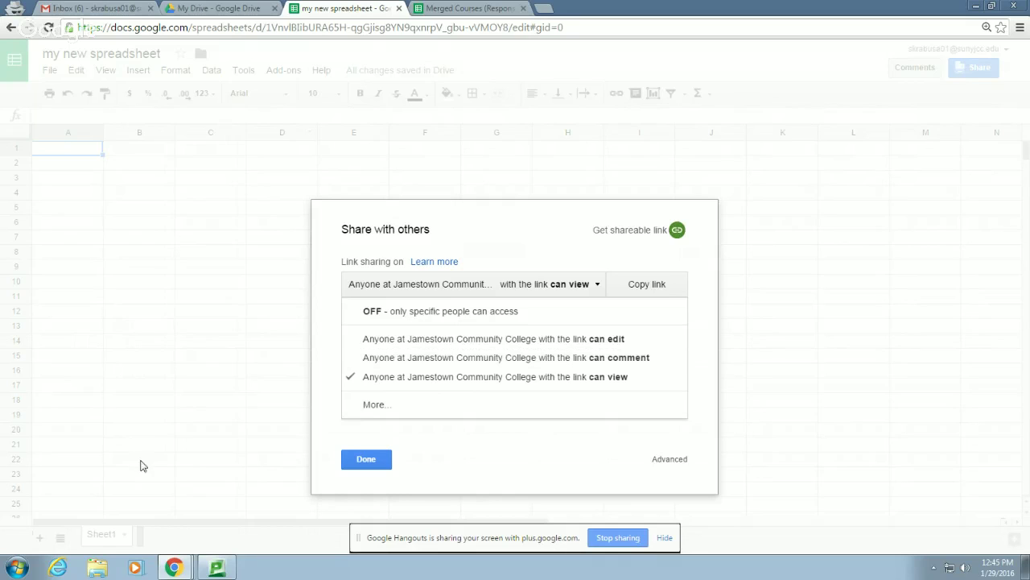
Set link sharing to 'On – Jamestown Community College' in the full sharing options
click(374, 407)
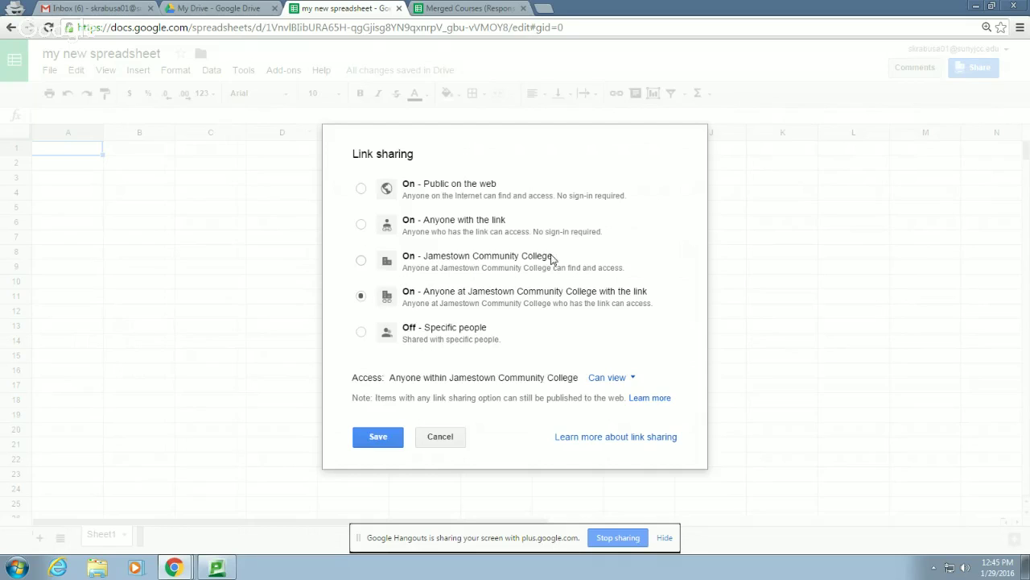
click(362, 263)
Browse the Drive files shared with me, then return to my new spreadsheet's sharing settings
click(216, 8)
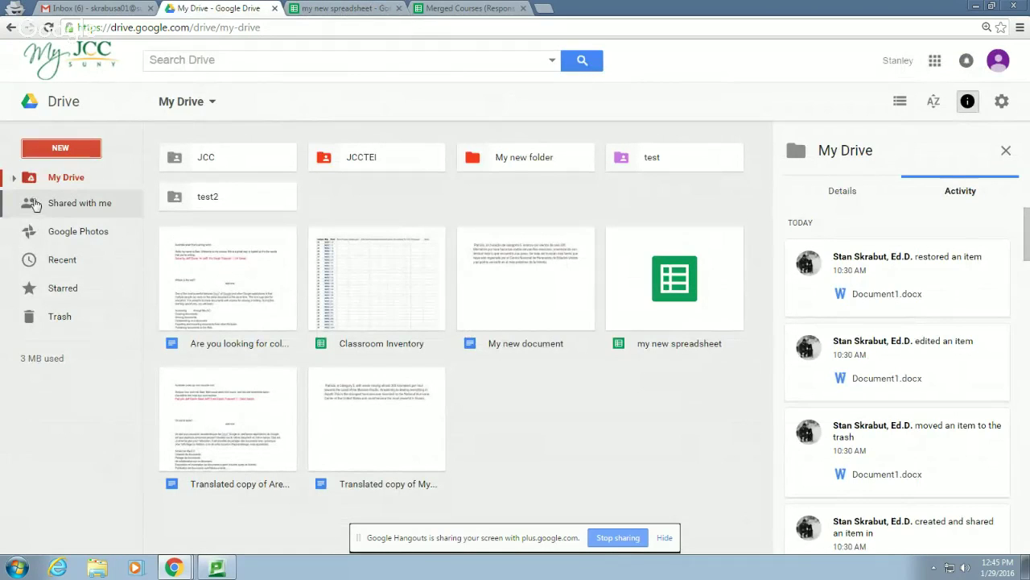
click(169, 62)
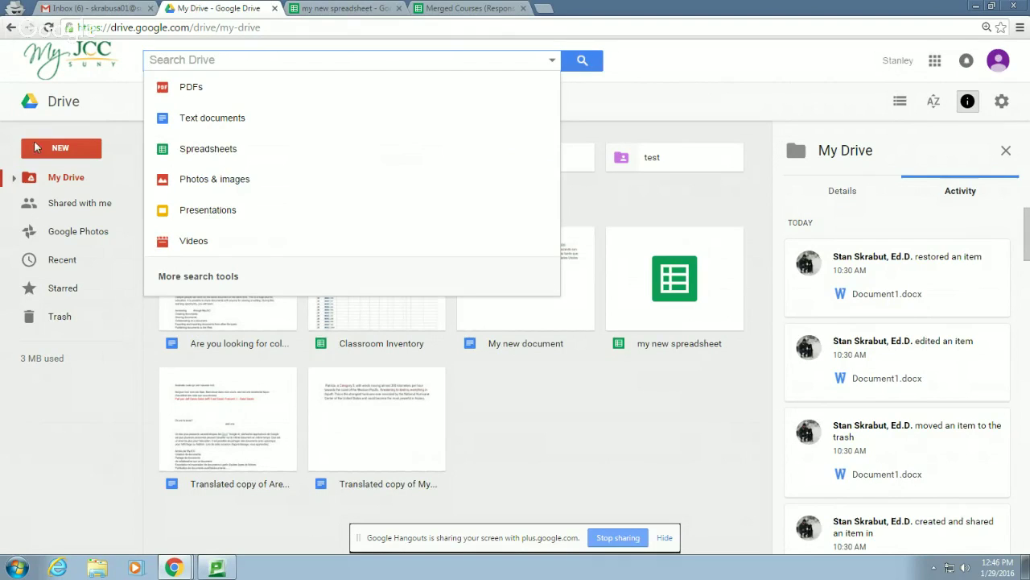
click(87, 206)
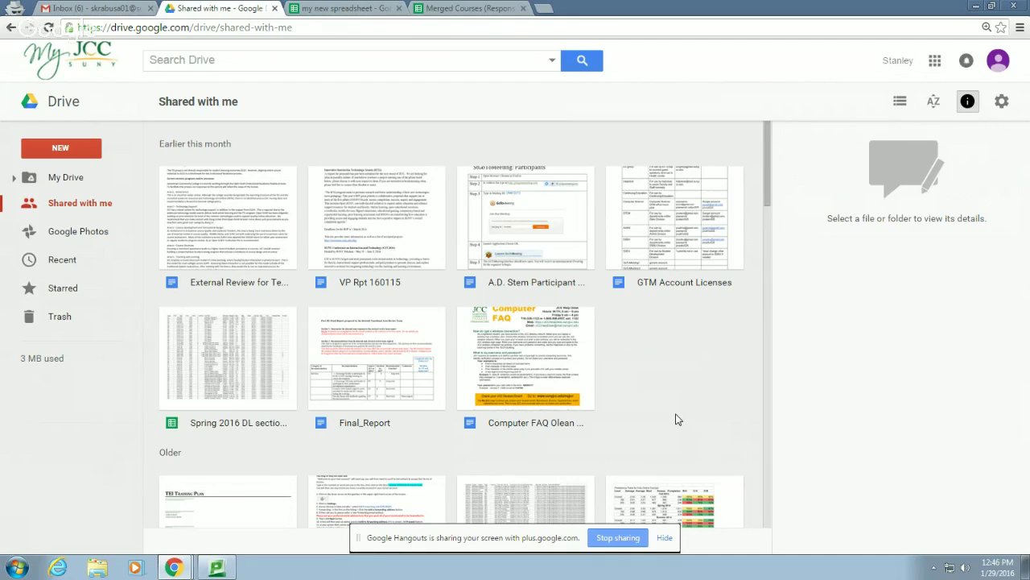
click(483, 10)
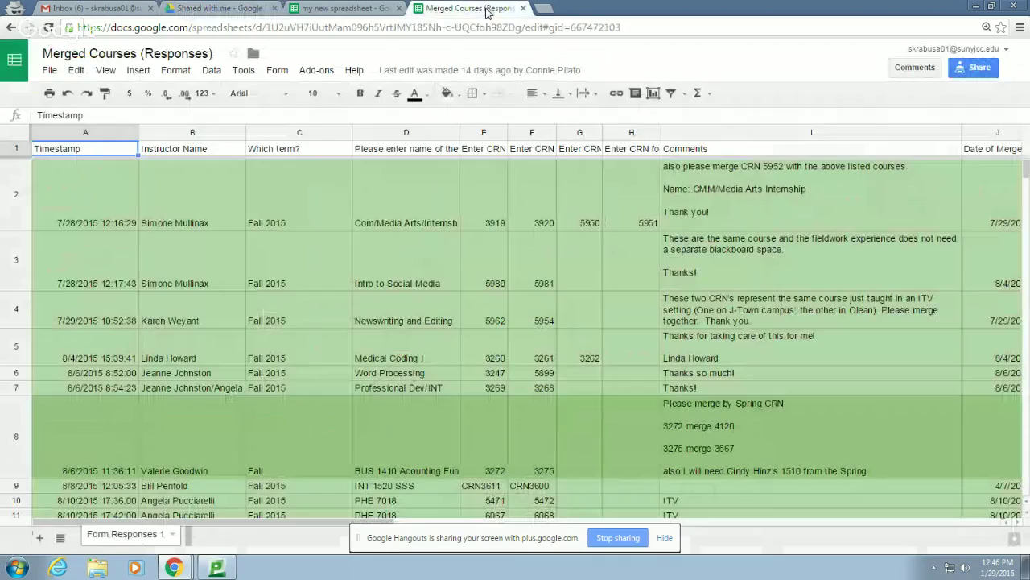
click(346, 8)
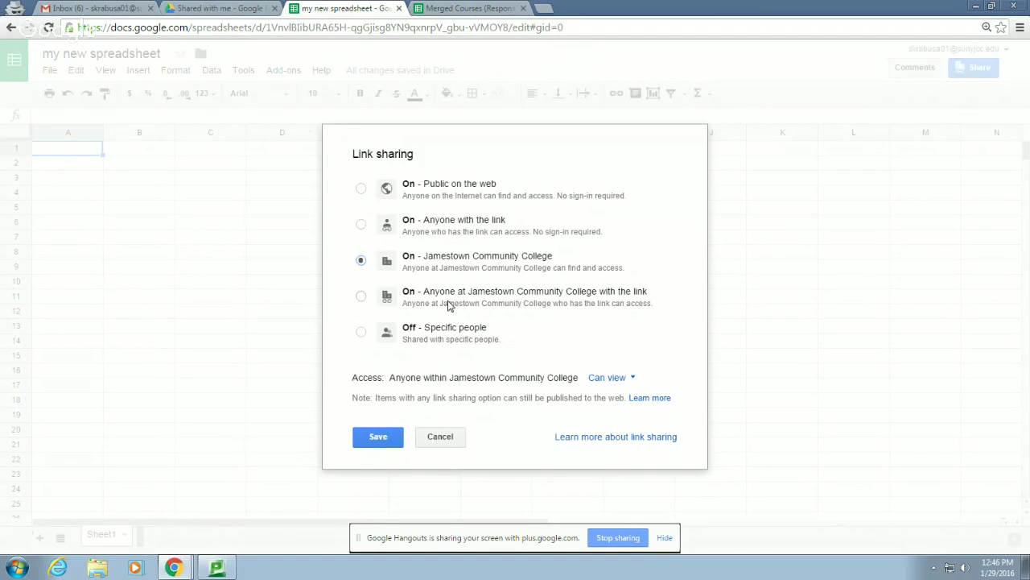
Set link sharing to 'On – Anyone with the link' with view-only access
click(361, 226)
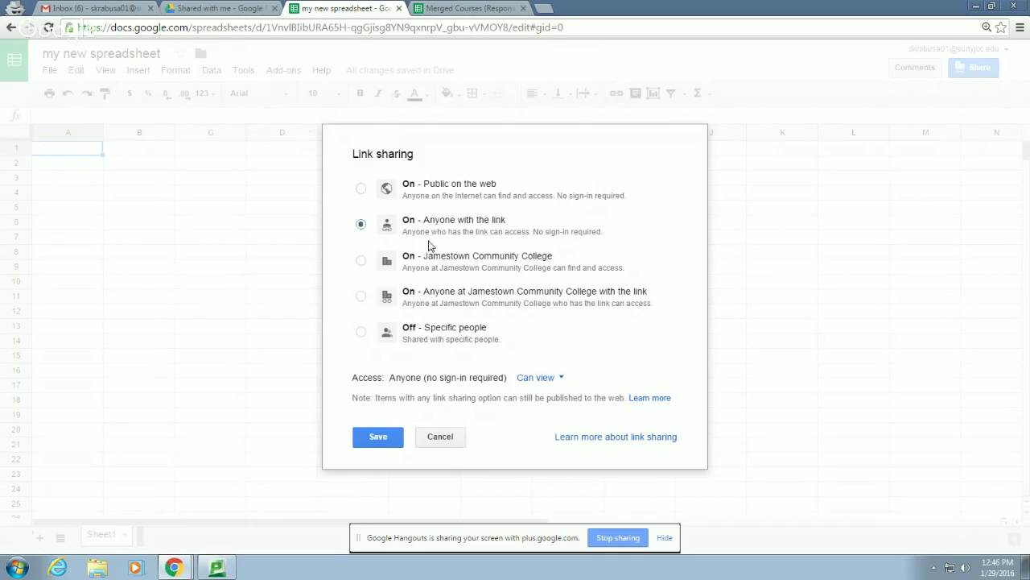
click(563, 379)
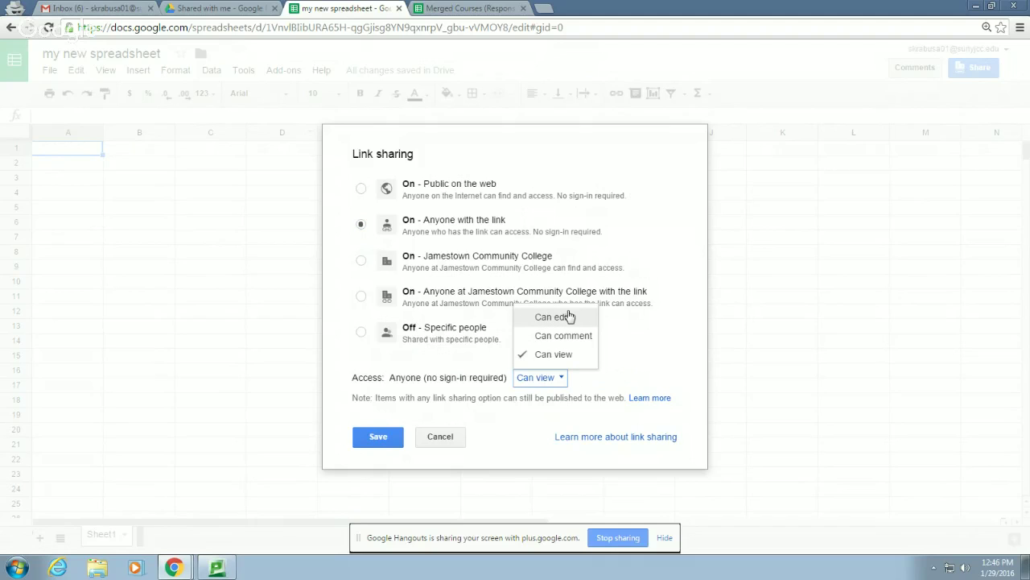
click(641, 354)
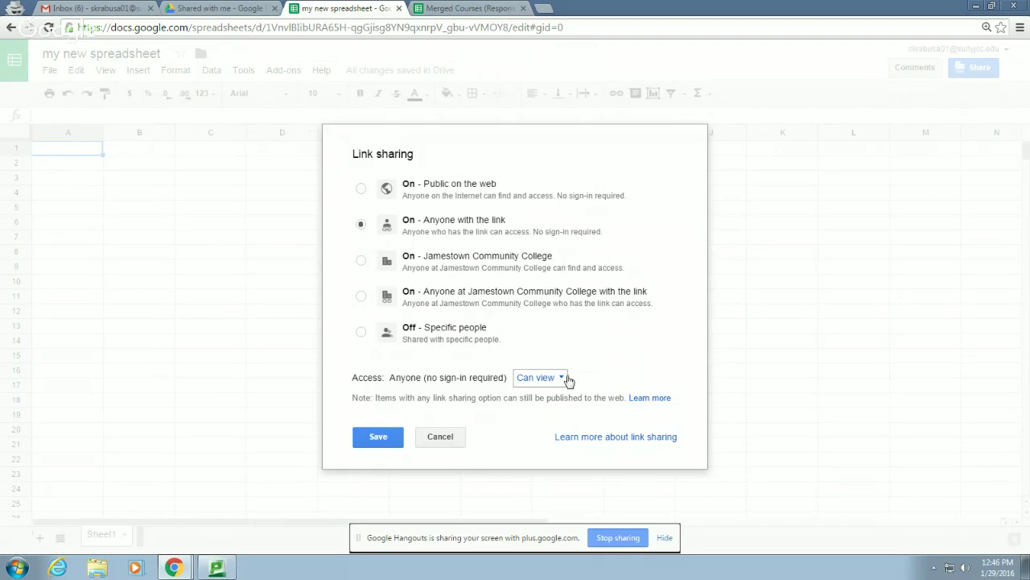
Switch link sharing to 'On – Public on the web', keeping Can view access
click(361, 191)
click(561, 382)
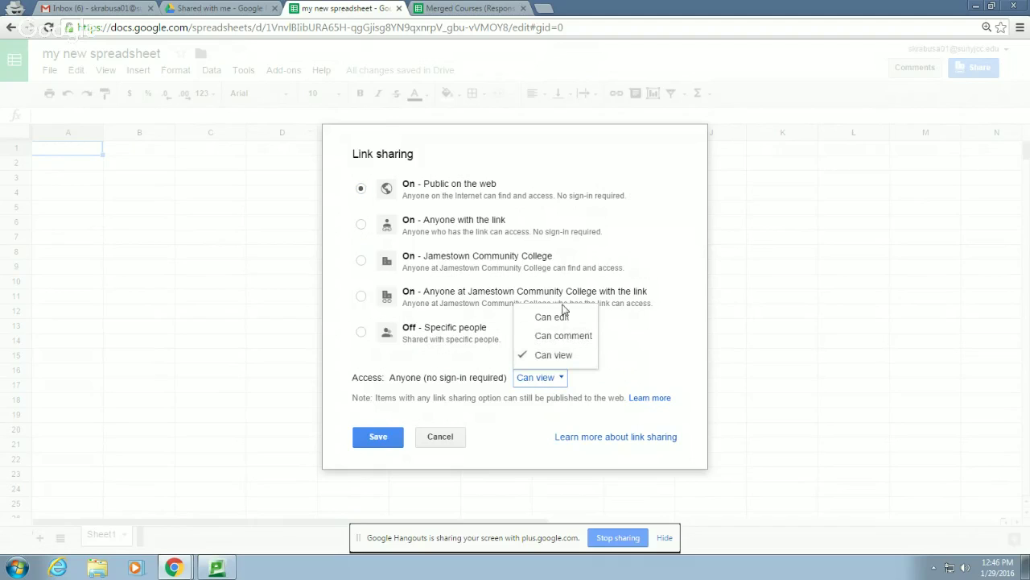
click(595, 374)
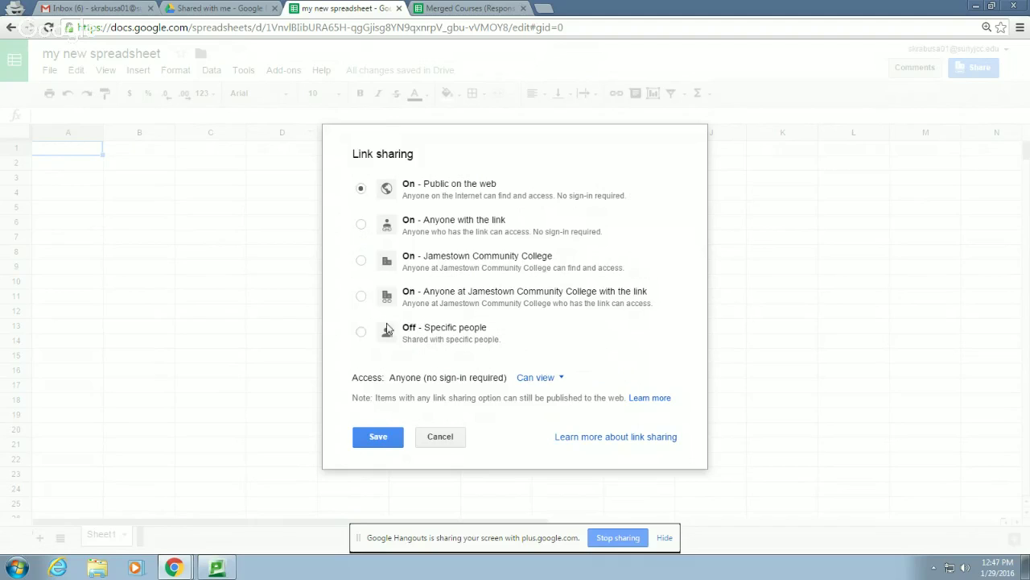
Set link sharing to 'Off – Specific people' and save the change
click(362, 332)
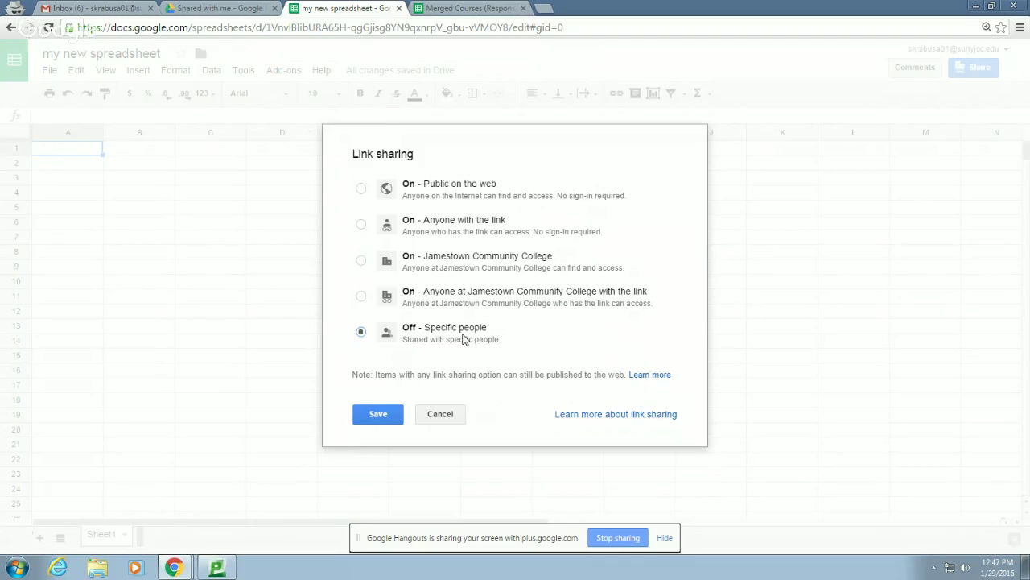
click(383, 418)
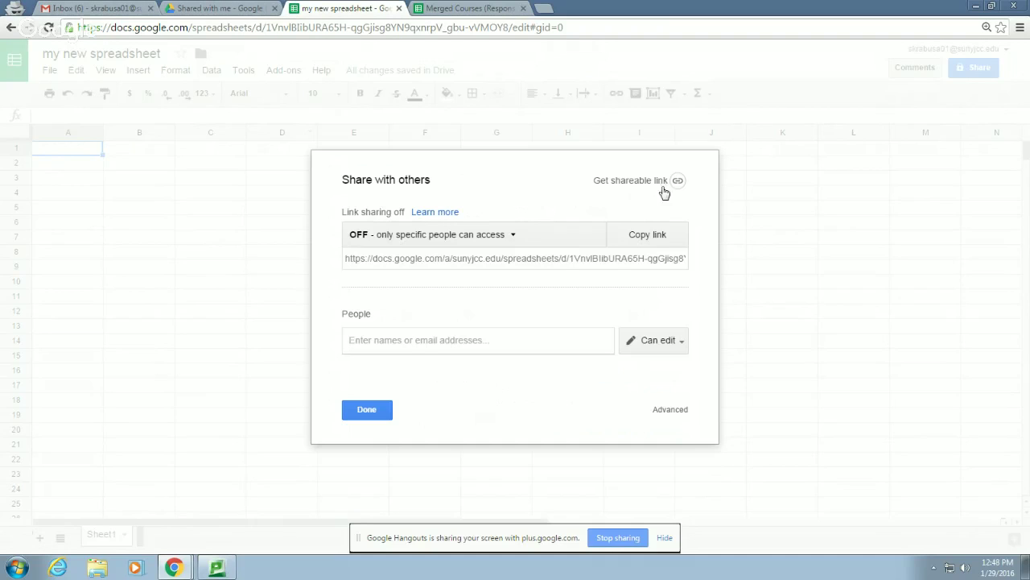
Set link sharing to 'On – Anyone with the link' with Can edit, save, copy the link, close
click(513, 241)
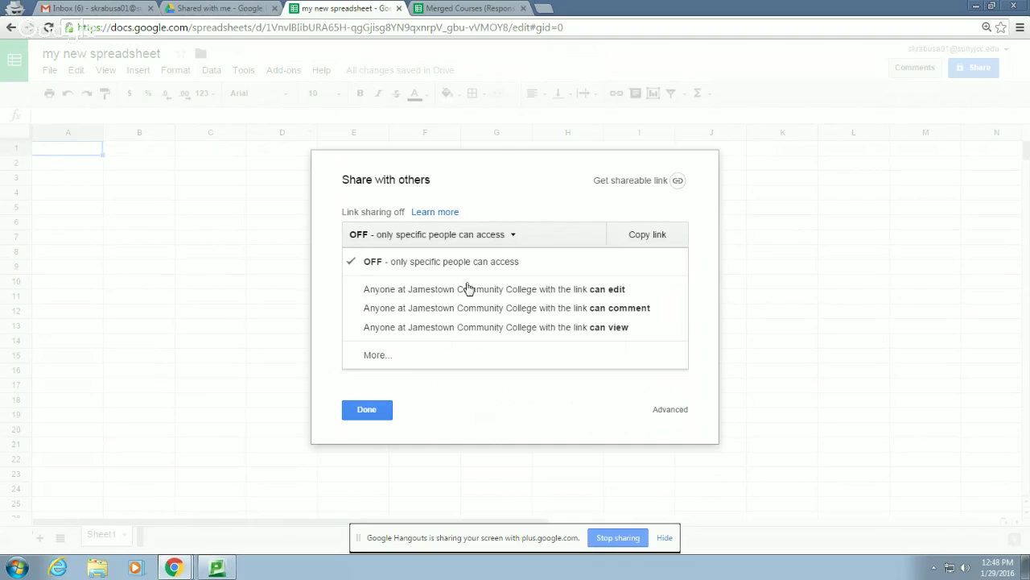
click(386, 361)
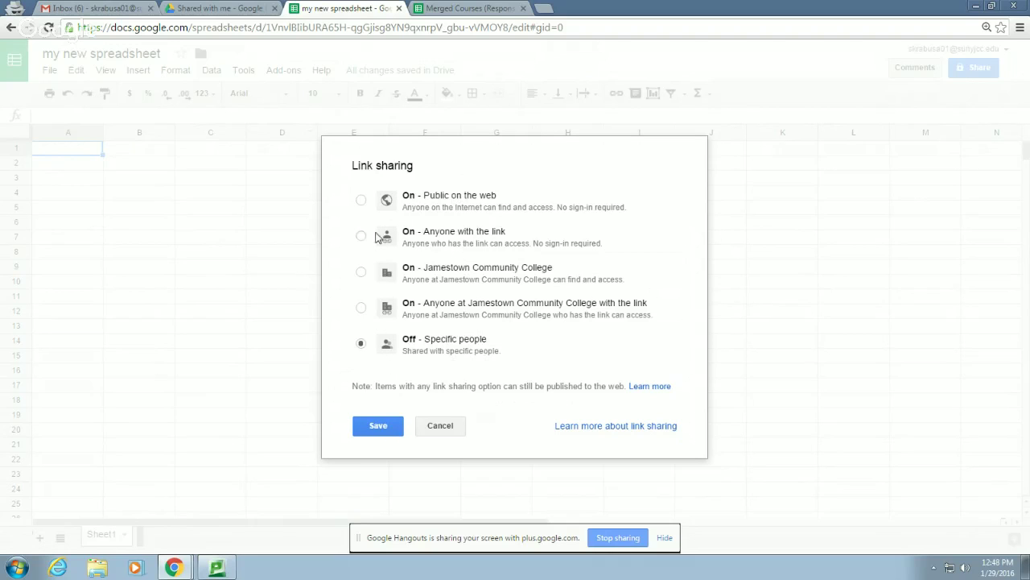
click(360, 236)
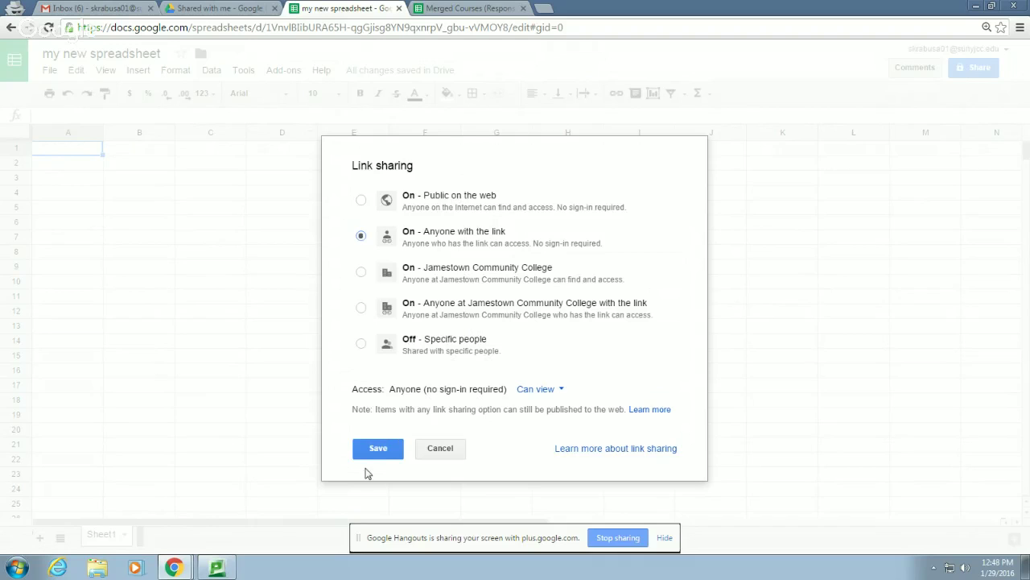
click(565, 389)
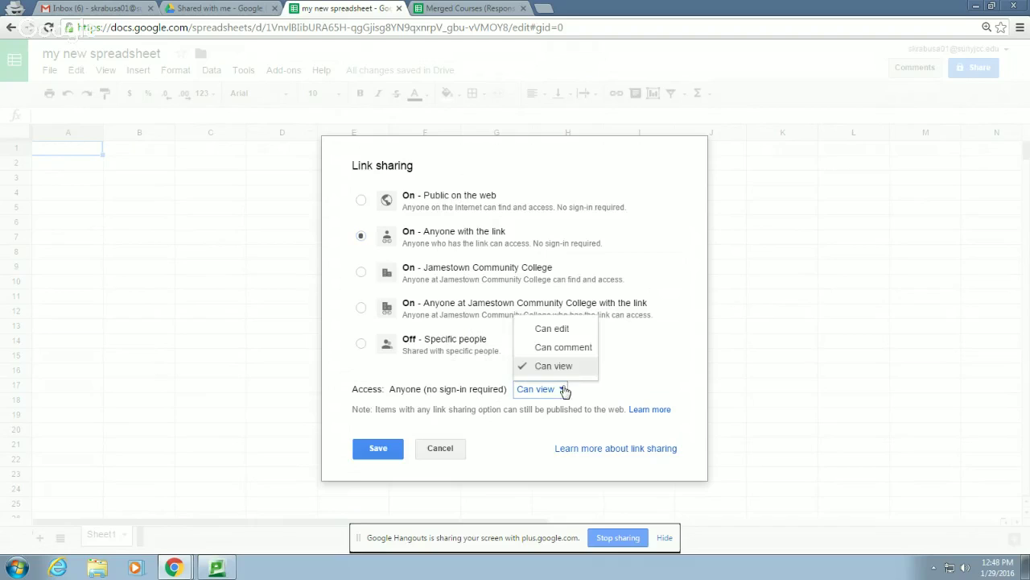
click(552, 328)
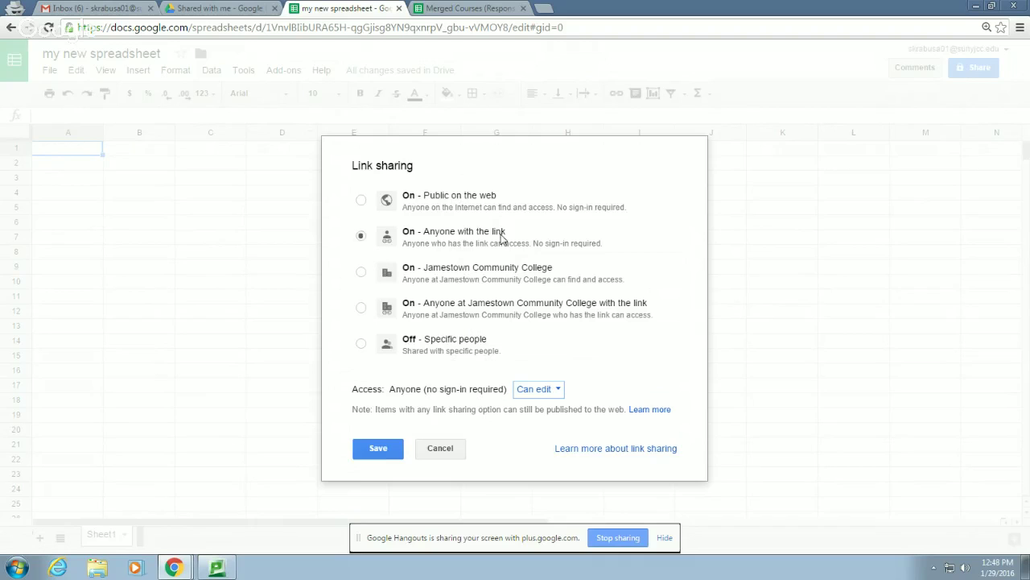
click(384, 453)
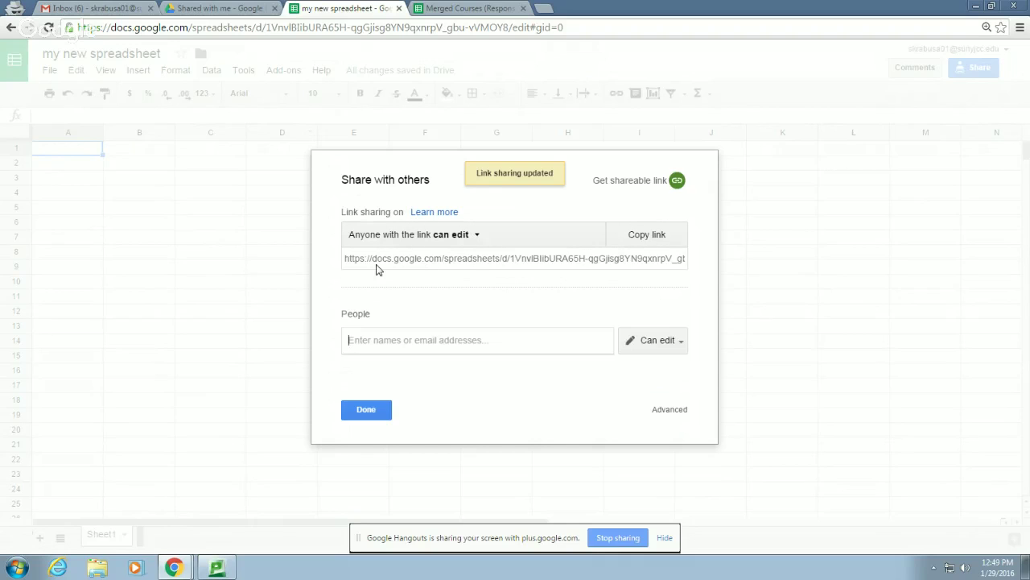
click(648, 235)
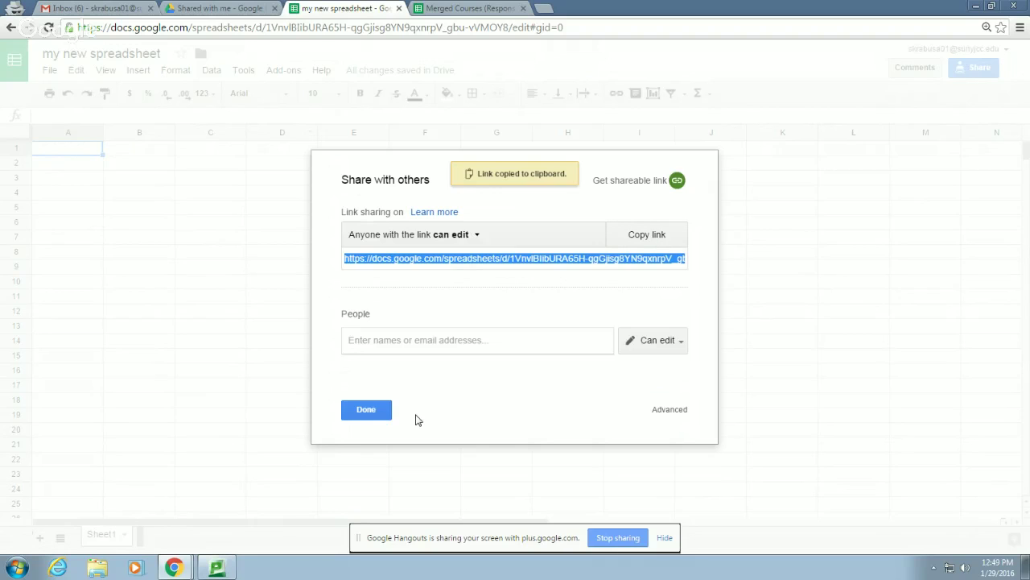
click(377, 411)
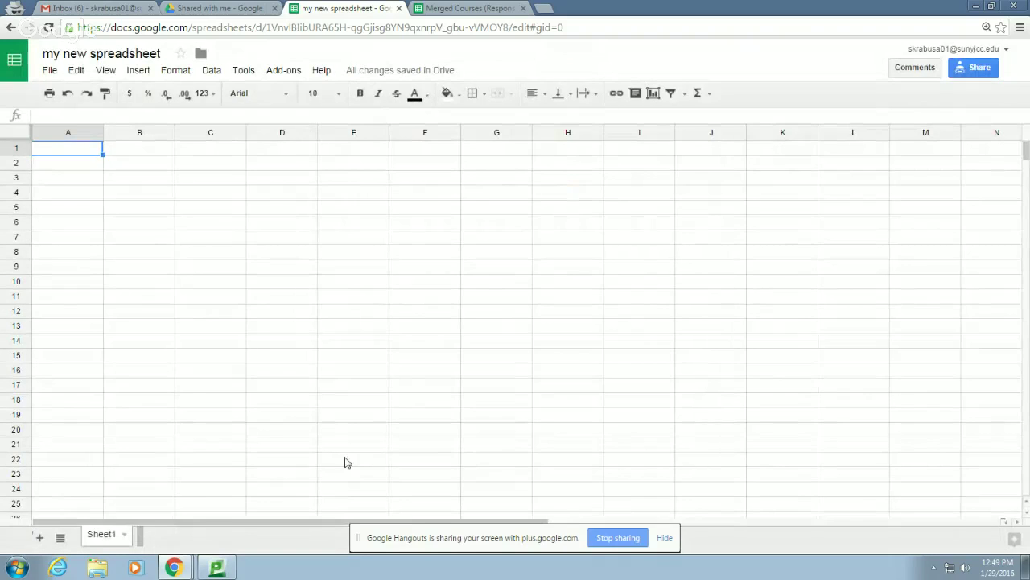
In the My Drive Chrome window, open a blank new tab, then minimize the window
mouse_move(173, 566)
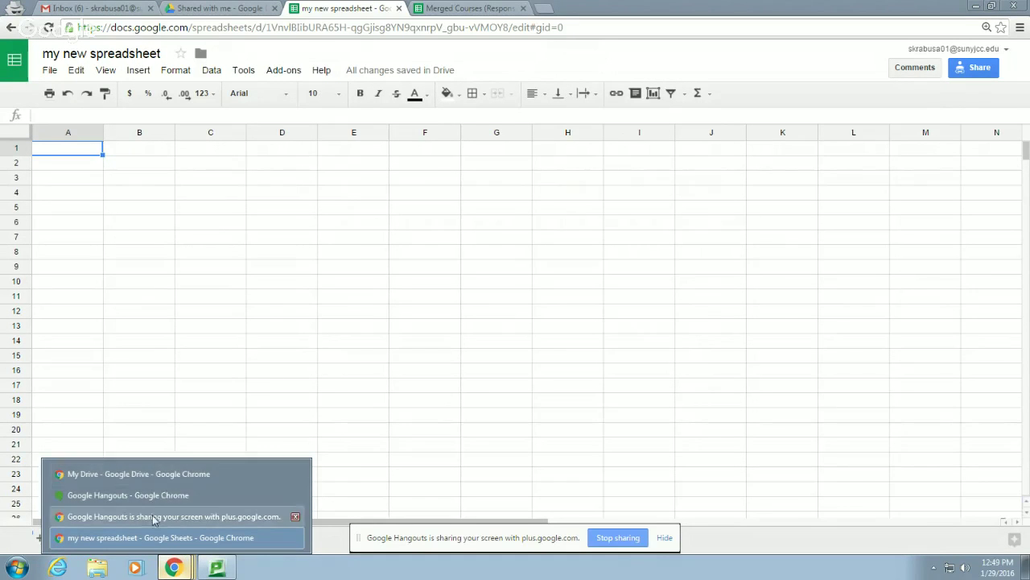
click(162, 473)
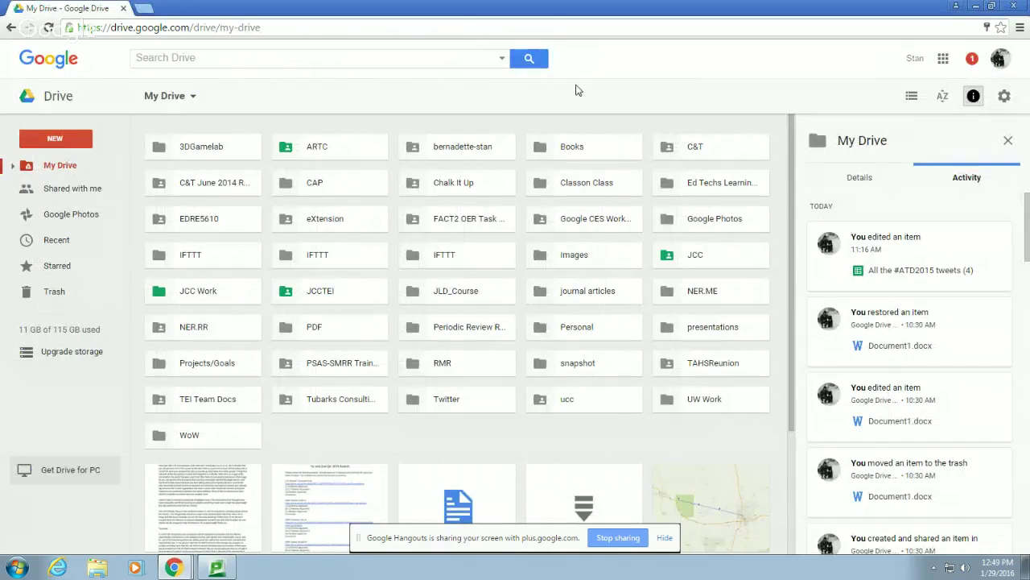
click(143, 8)
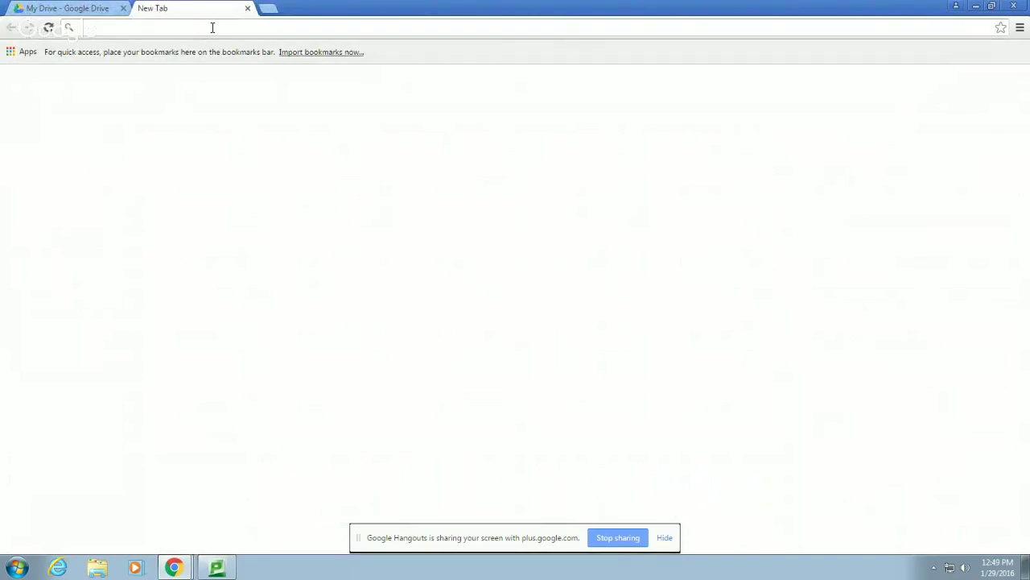
text(bit.ly)
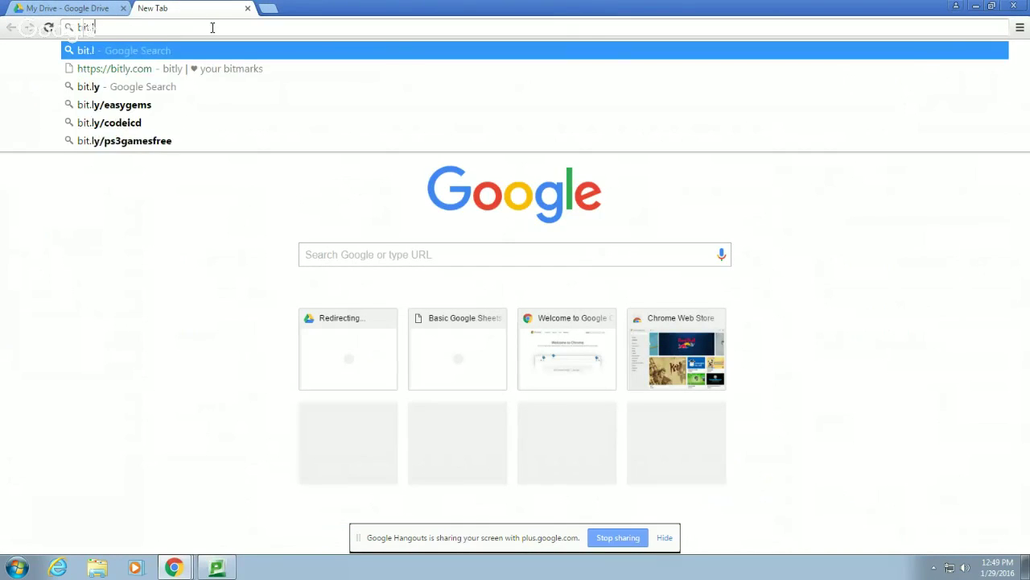
key(BackSpace)
key(BackSpace)
key(BackSpace)
key(BackSpace)
key(BackSpace)
key(BackSpace)
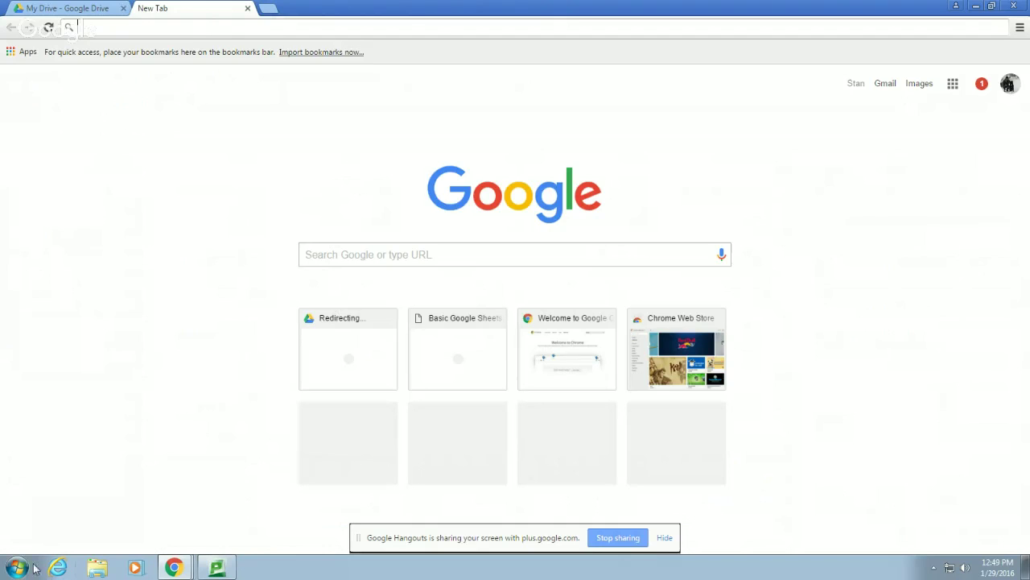
click(976, 6)
Launch Firefox from the desktop and skip importing any browser data
click(976, 5)
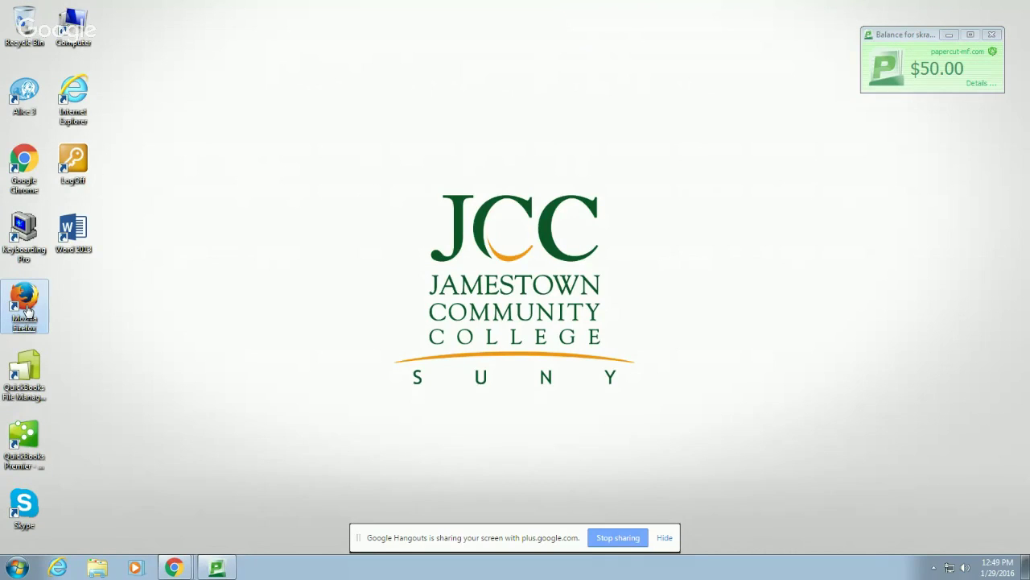
double_click(26, 310)
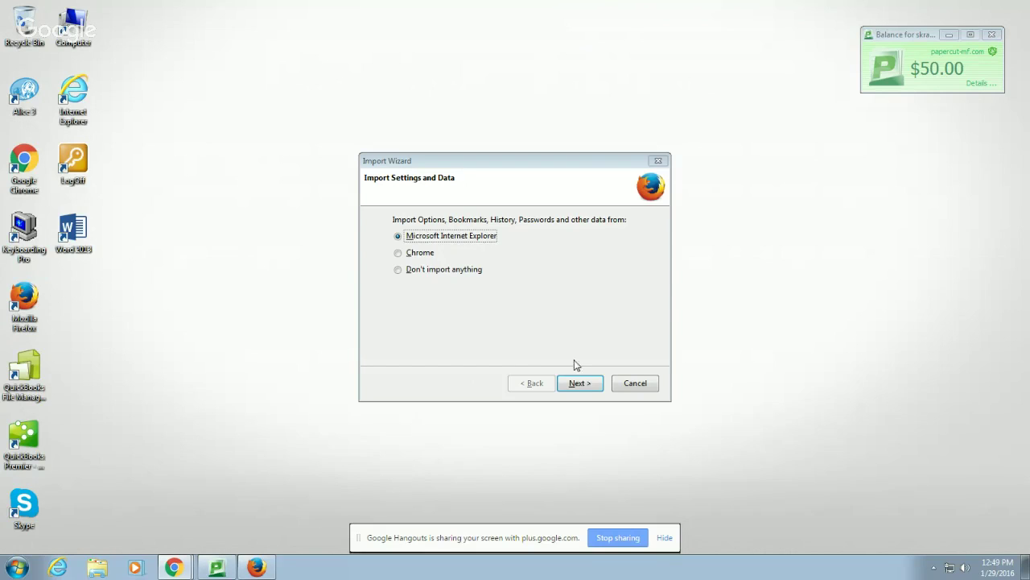
click(419, 269)
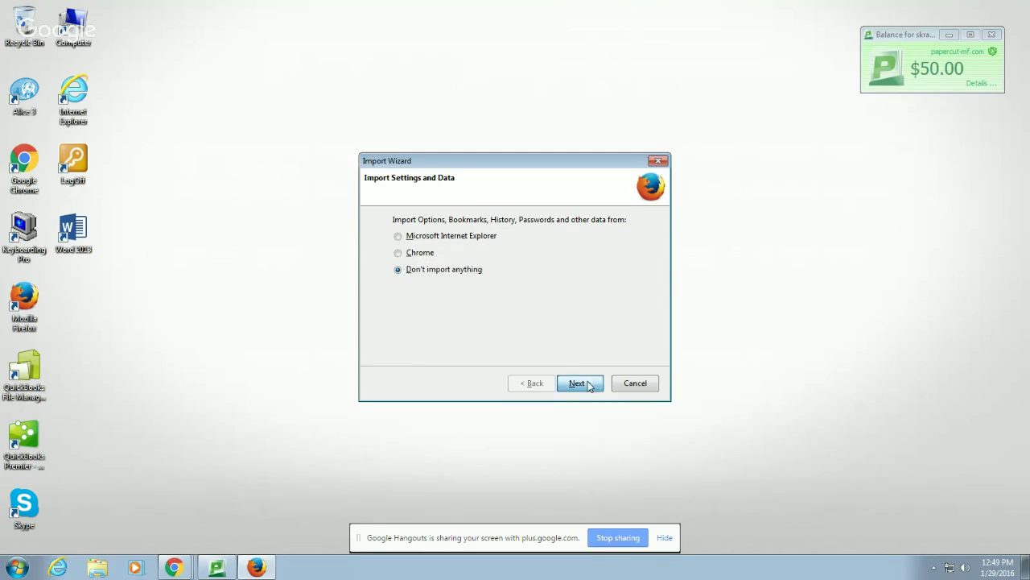
click(588, 384)
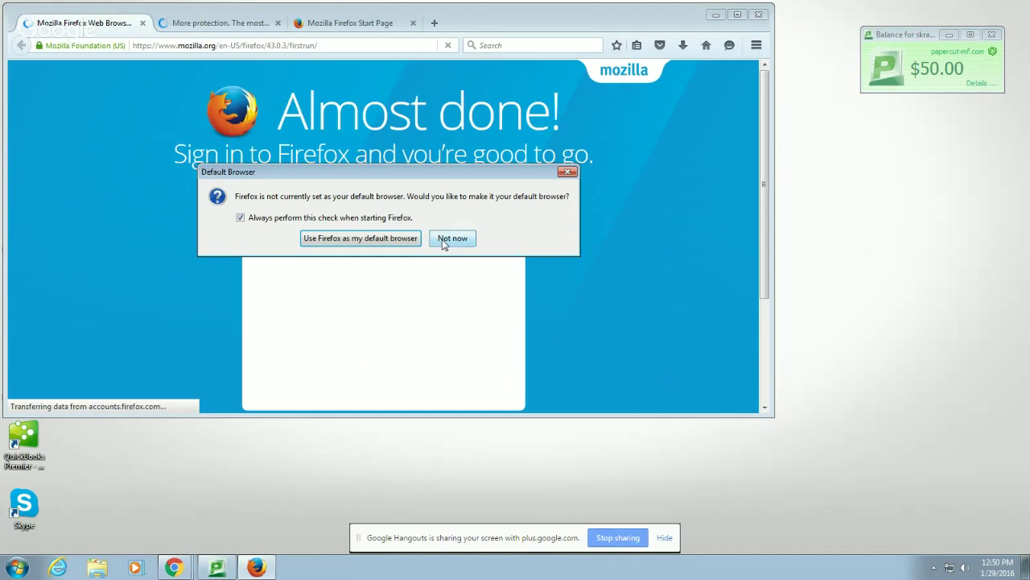
Decline making Firefox the default browser and turn off its startup check
click(240, 218)
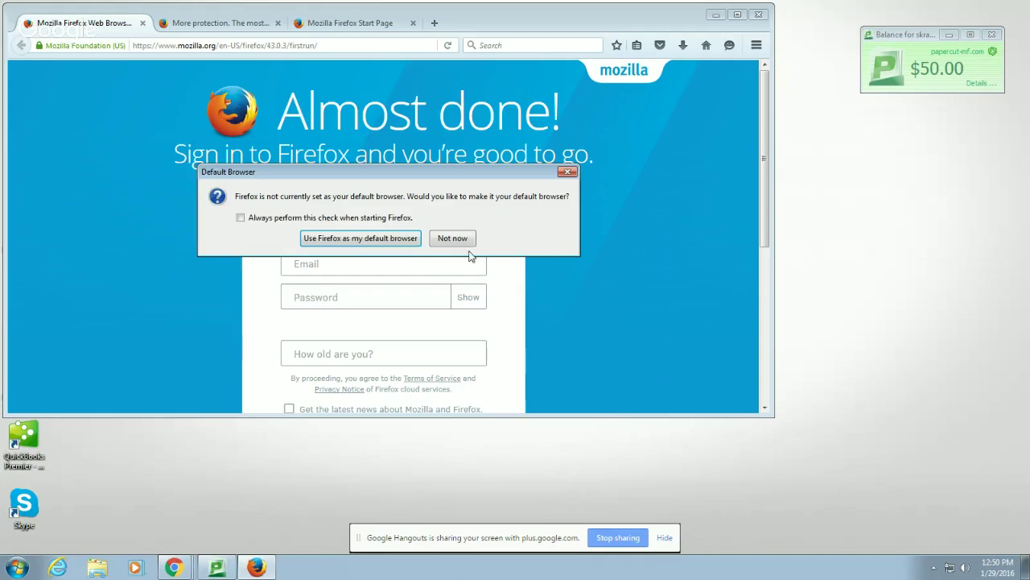
click(453, 237)
click(326, 45)
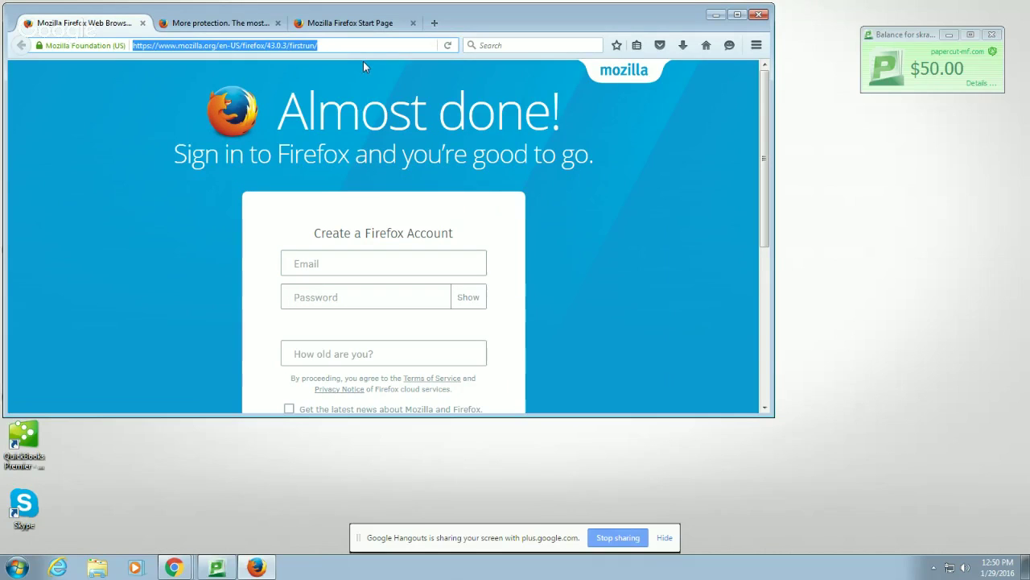
Open the pasted my new spreadsheet link in a maximized Firefox window
key(ctrl+v)
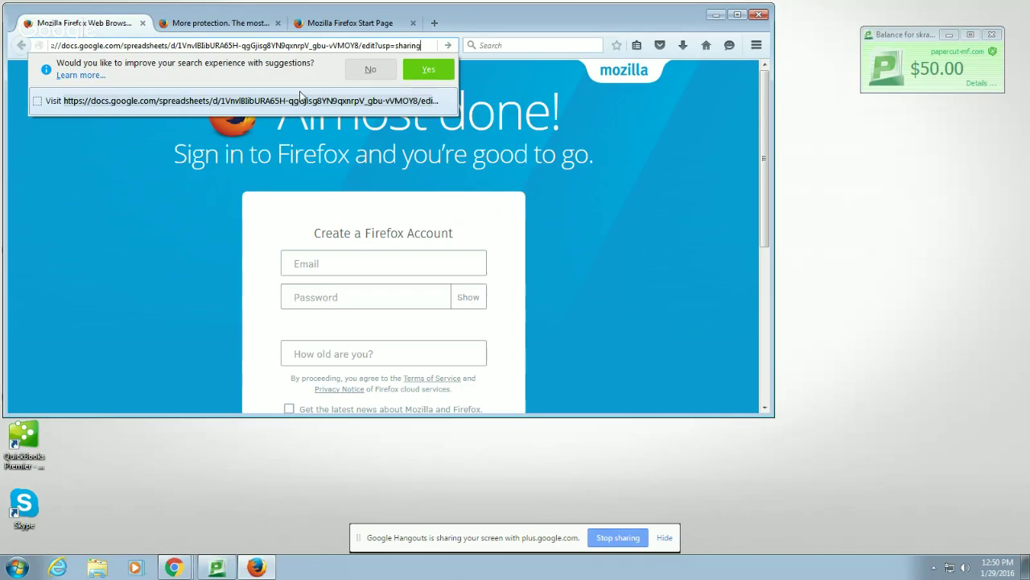
click(300, 90)
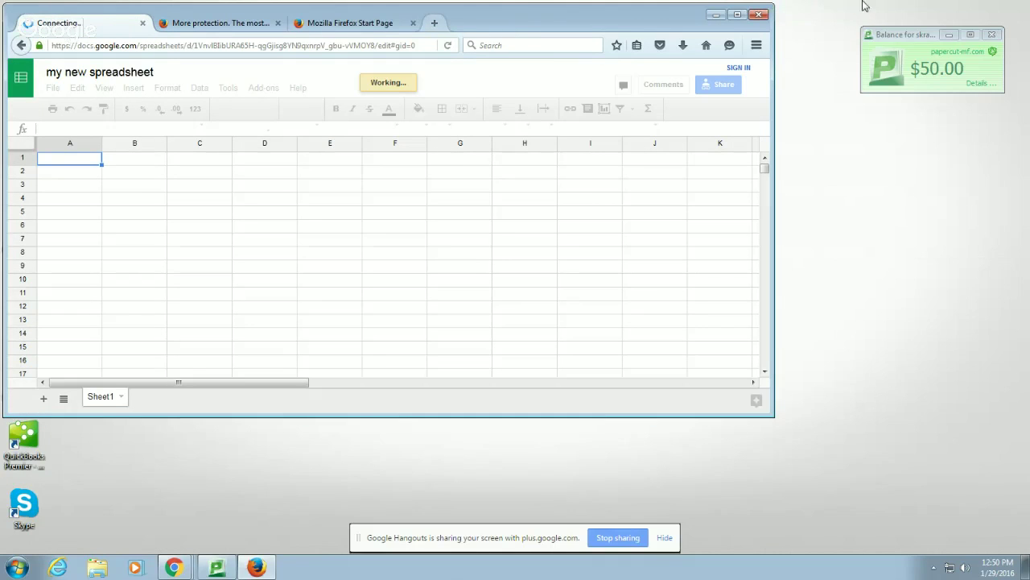
click(734, 15)
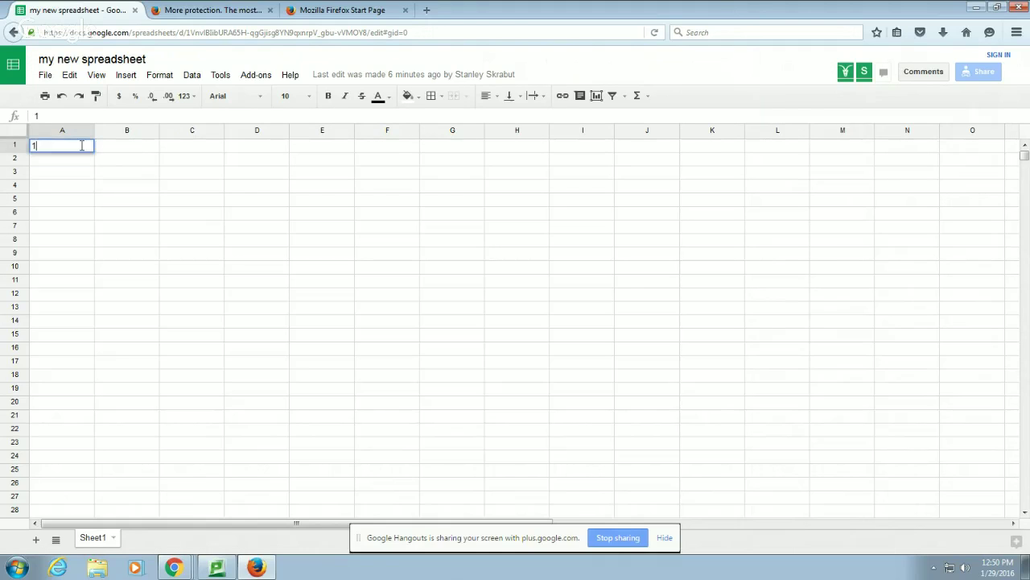
Enter 1, 2 and 3 into cells A1 to A3, then switch to the Chrome copy
text(1)
key(Return)
text(2)
key(Return)
text(3)
key(Return)
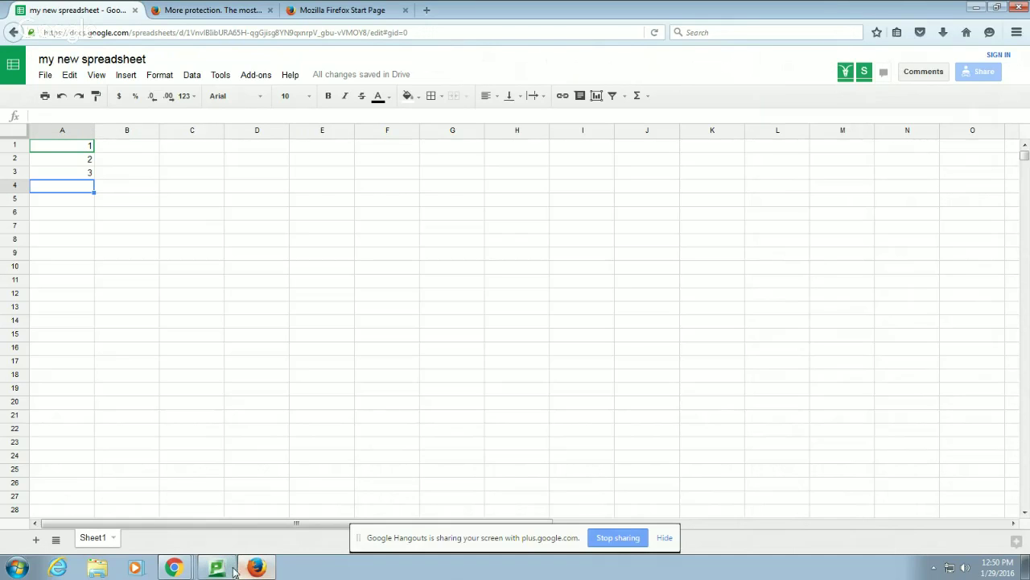
mouse_move(176, 564)
click(178, 537)
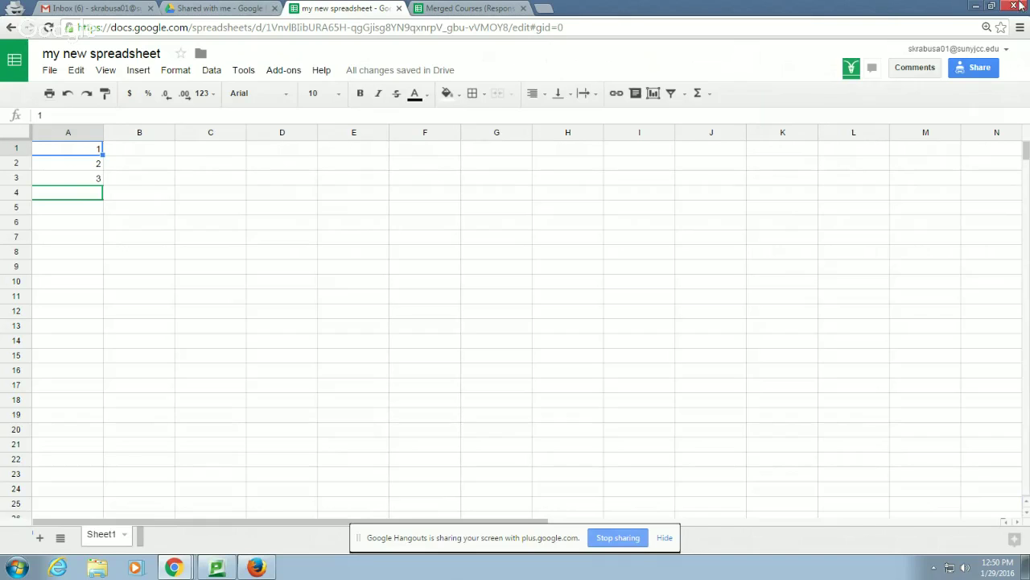
Minimize Chrome and close Firefox along with all three of its tabs
click(976, 7)
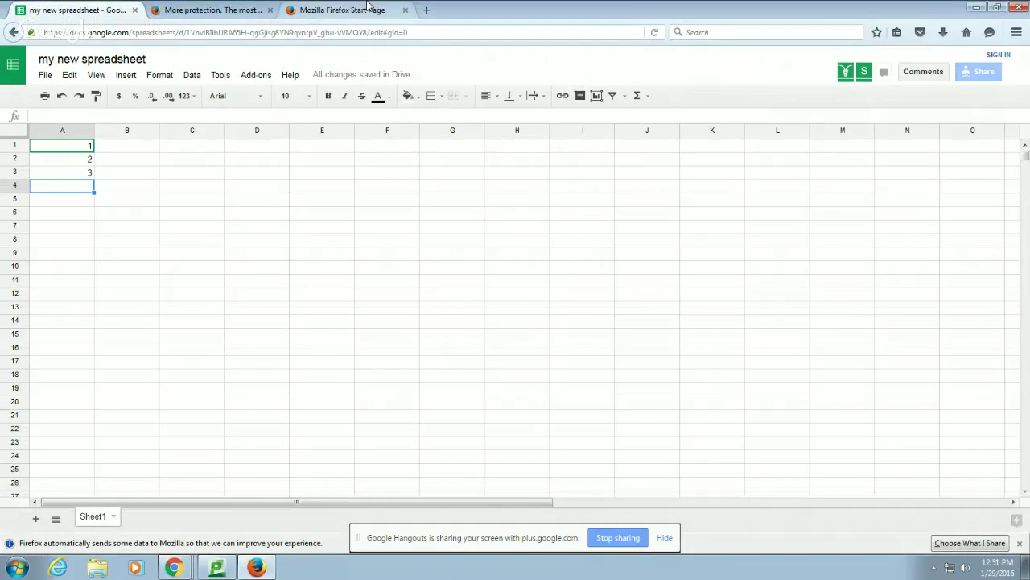
click(1019, 7)
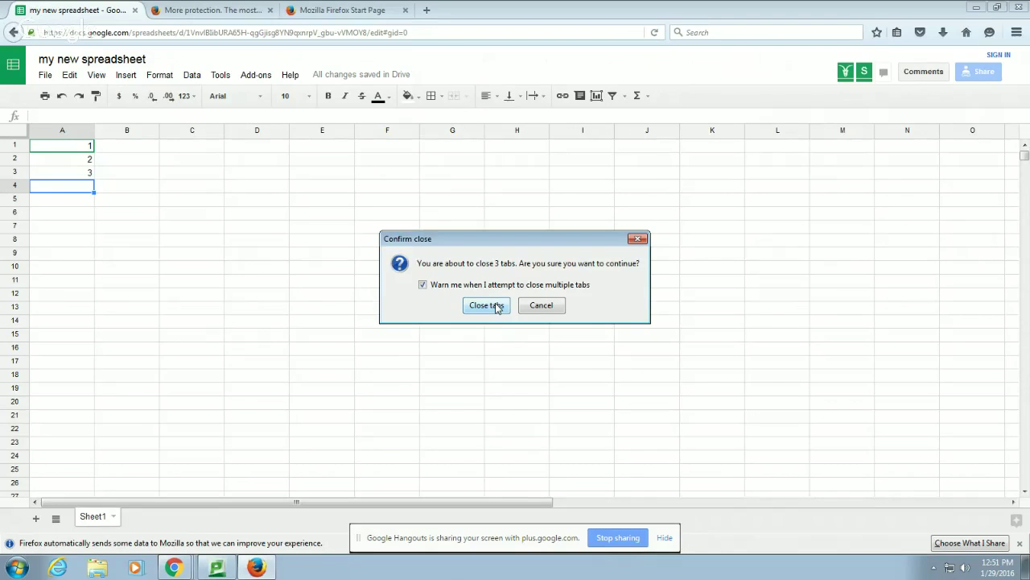
click(496, 308)
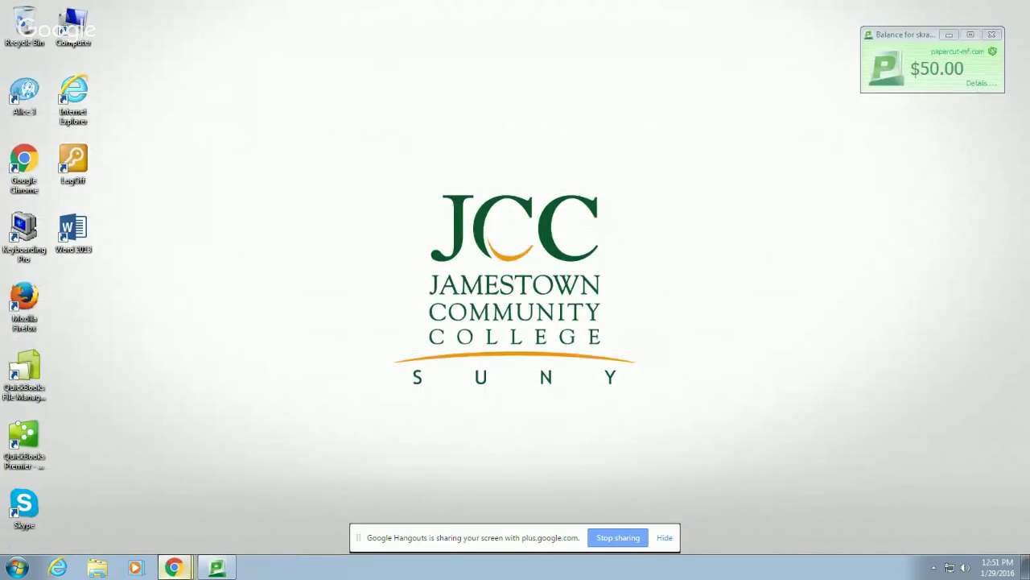
Load the bit.ly website in Chrome's new tab
mouse_move(173, 567)
click(194, 467)
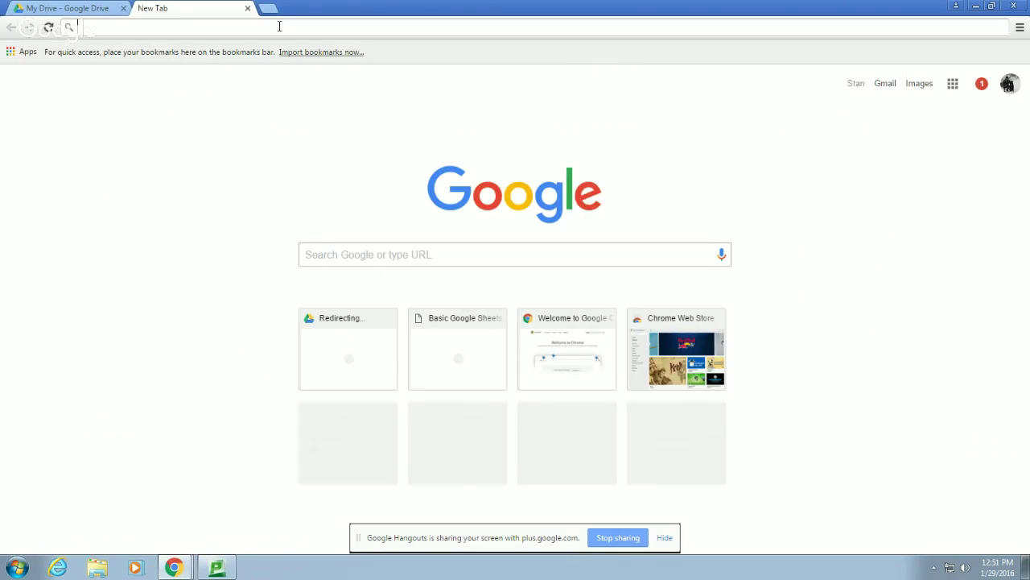
text(bit.l)
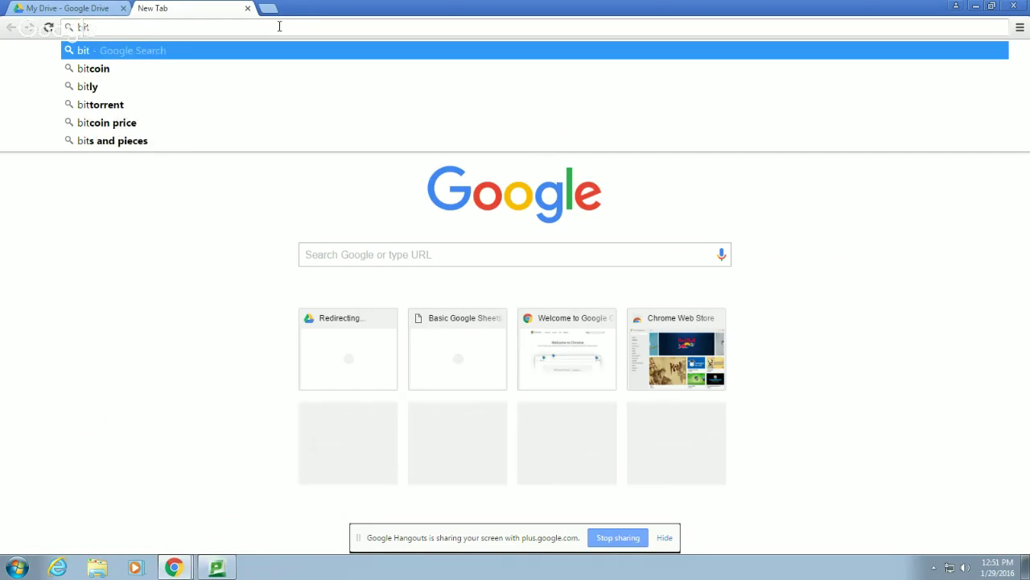
text(y)
key(Return)
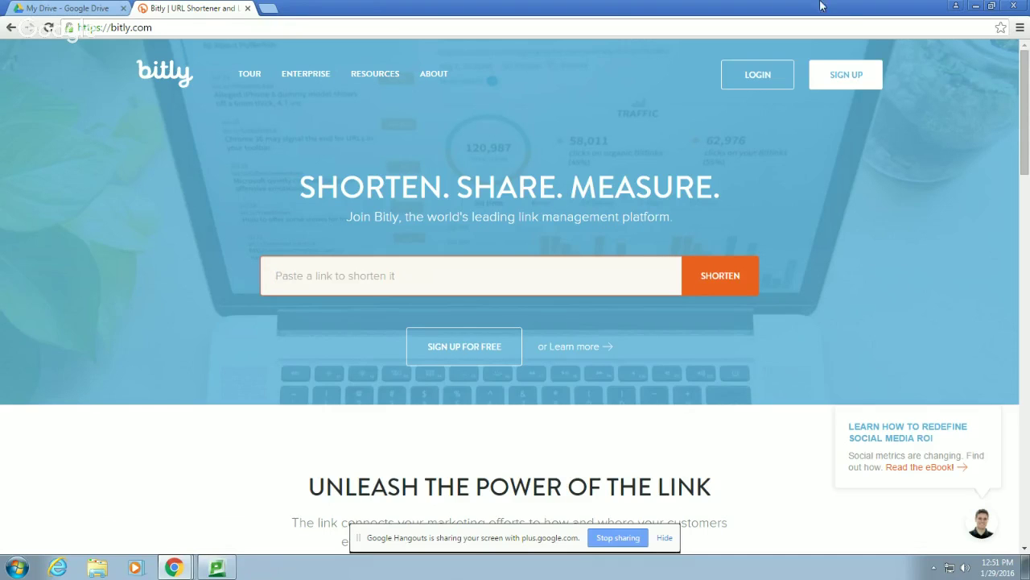
Log in to Bitly with the account e-mail and password, declining to save the password
click(769, 85)
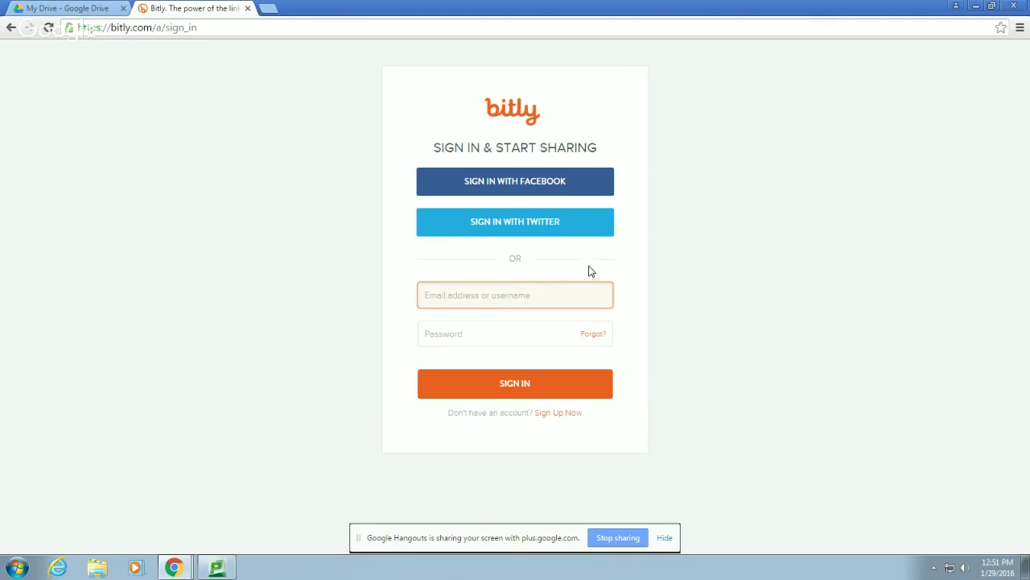
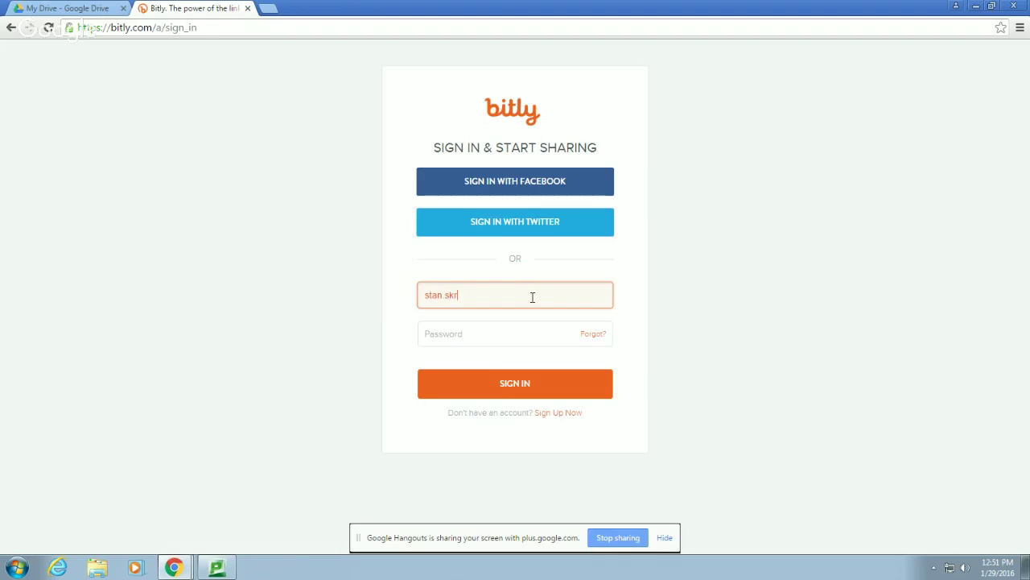
key(Tab)
text(••••••••)
key(Return)
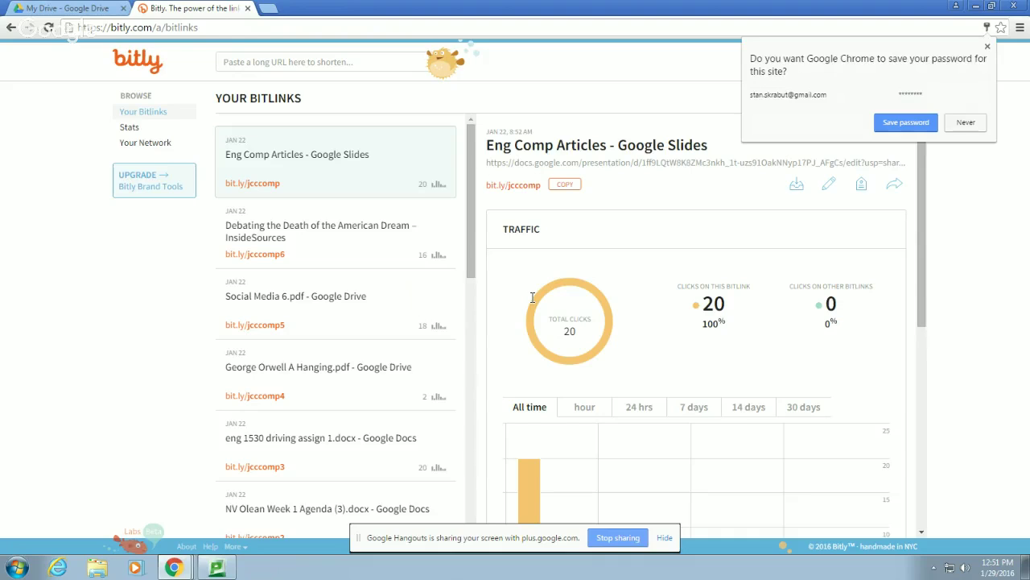
click(965, 122)
click(231, 66)
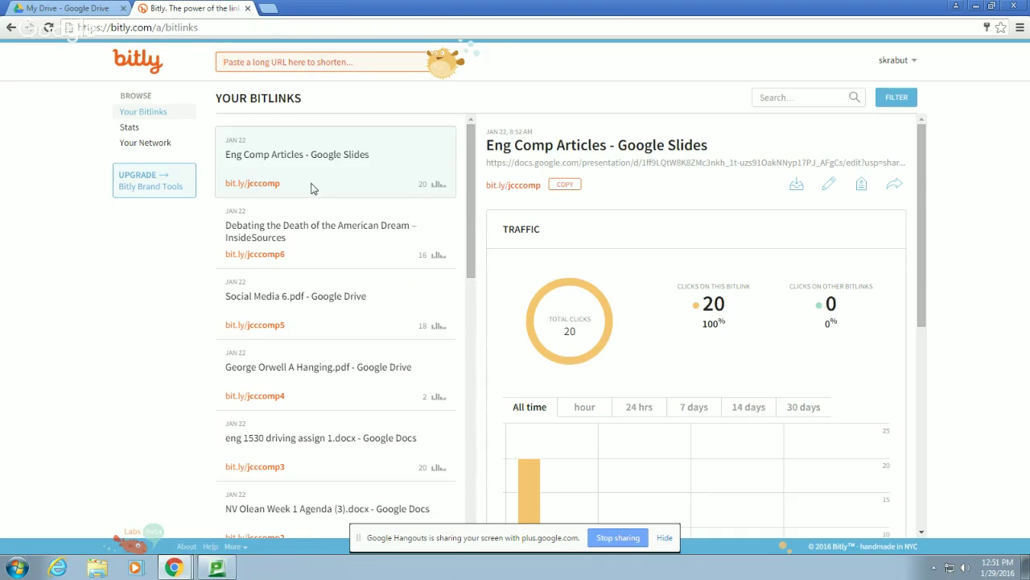
key(ctrl+v)
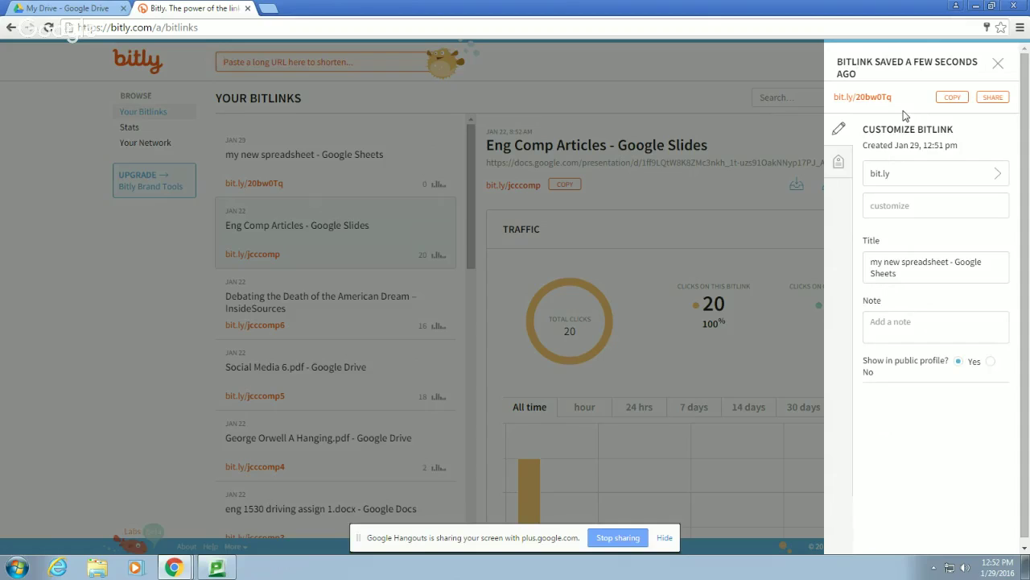
click(907, 206)
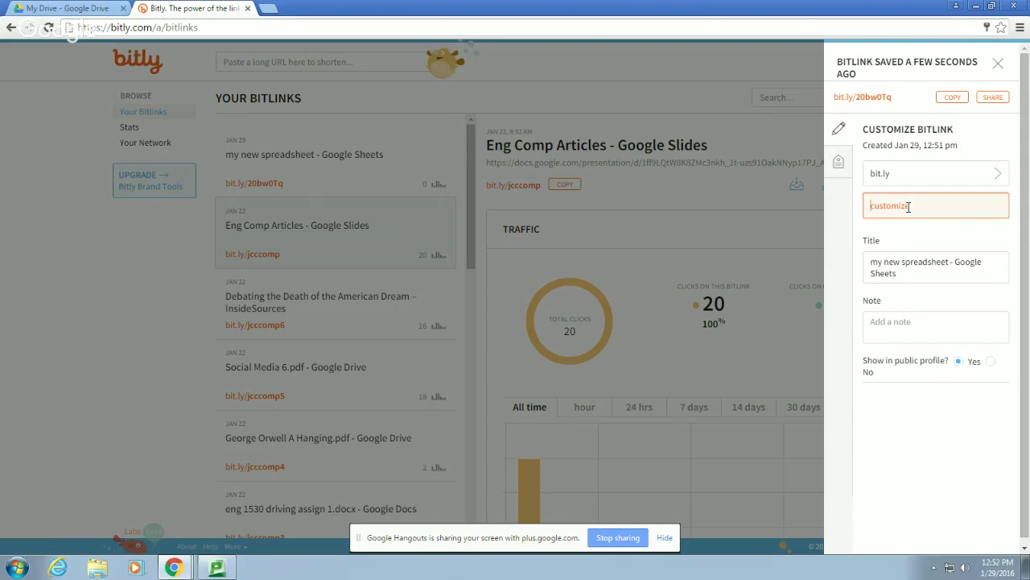
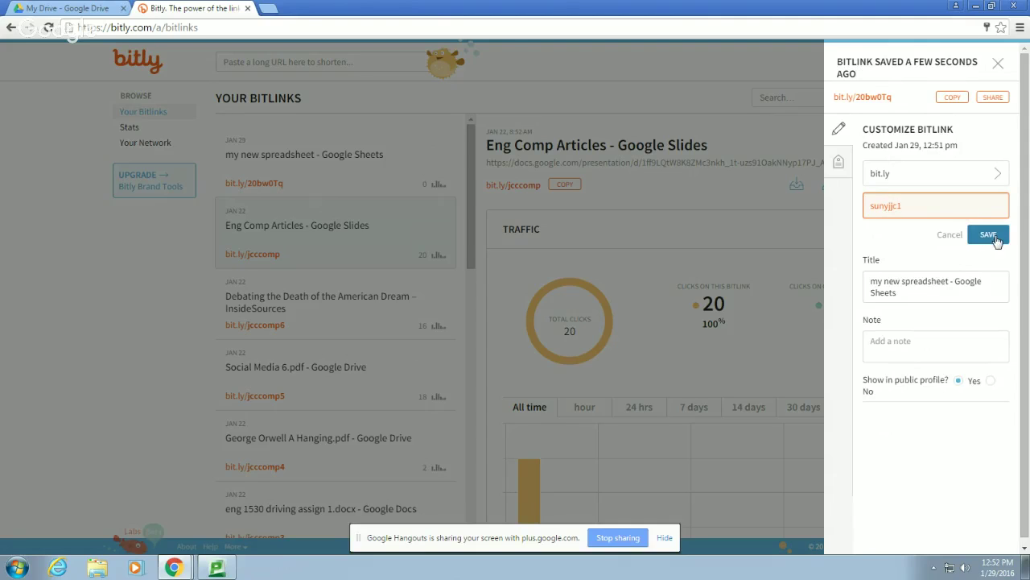
click(995, 238)
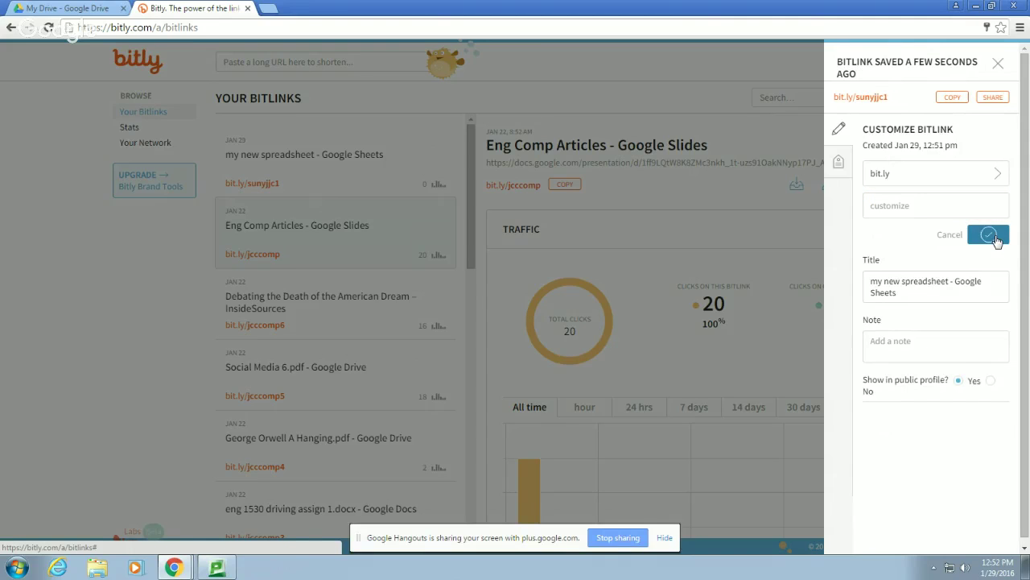
click(954, 98)
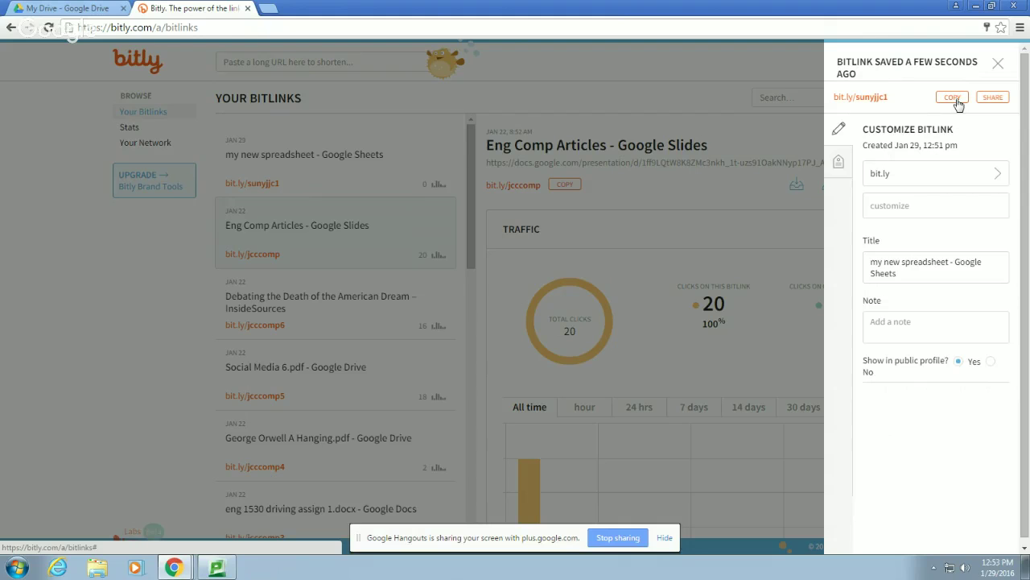
click(508, 60)
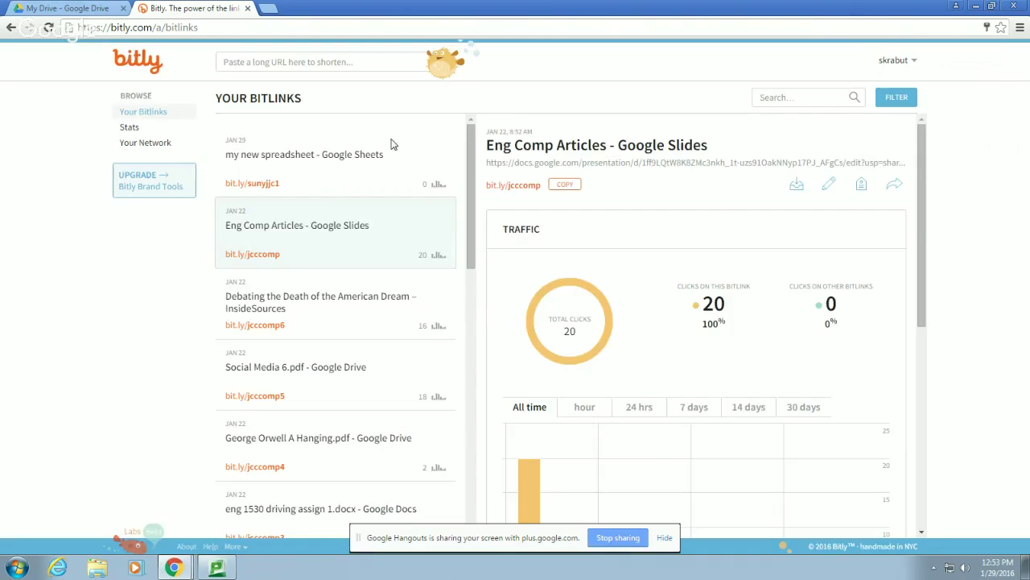
click(304, 184)
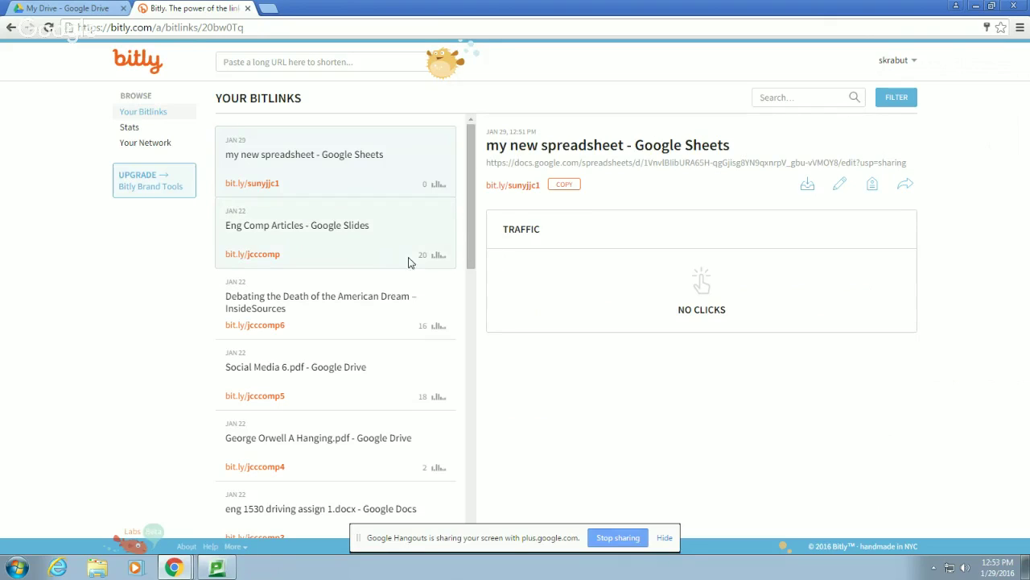
click(327, 242)
scroll(734, 318, down, 3)
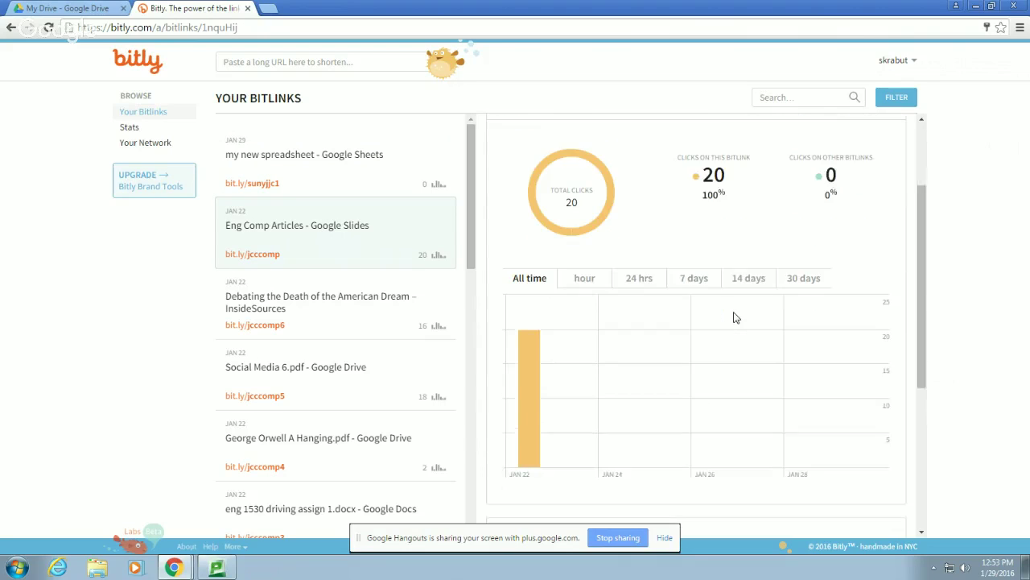
scroll(734, 318, down, 1)
mouse_move(536, 352)
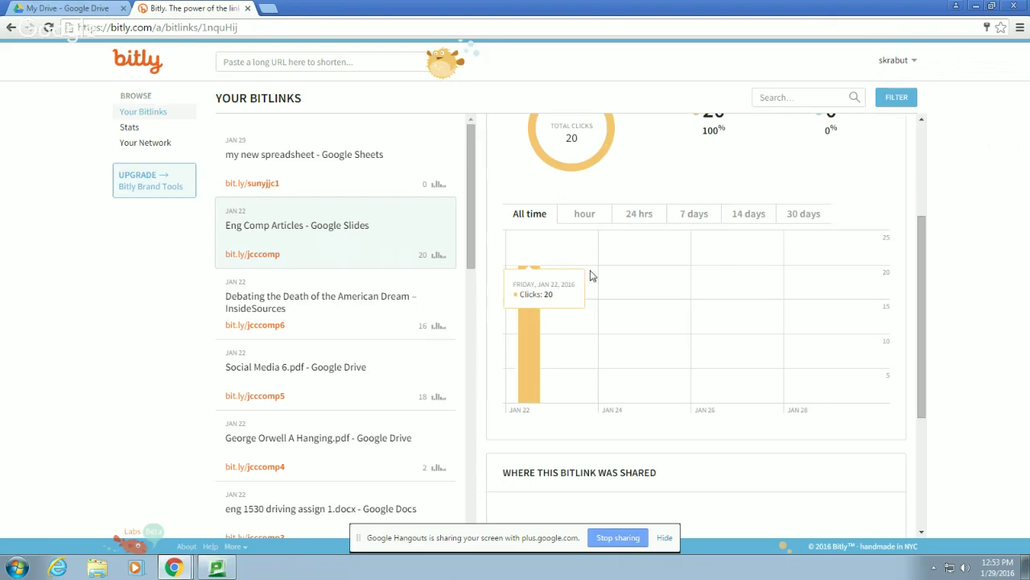
scroll(632, 339, up, 3)
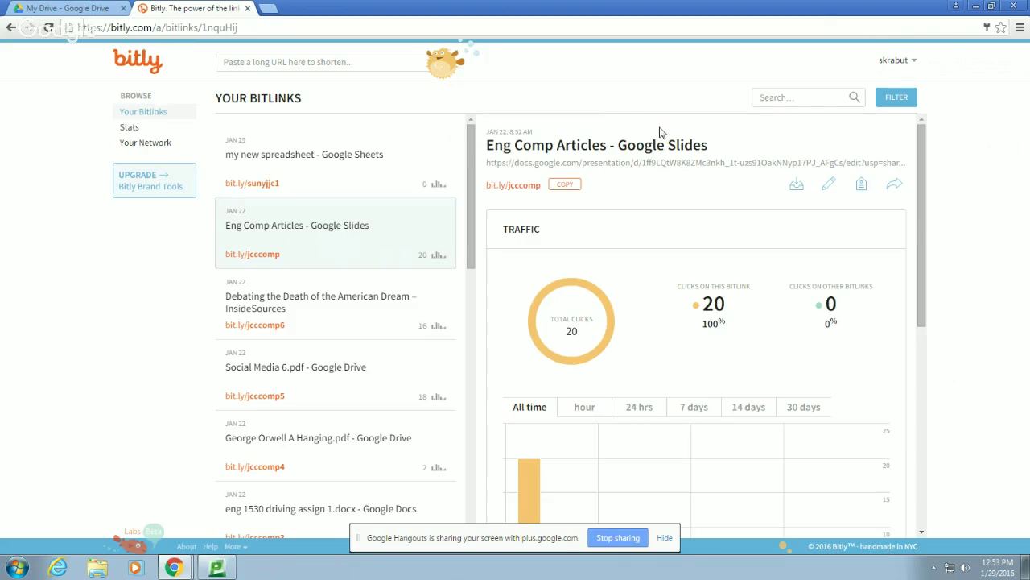
click(338, 178)
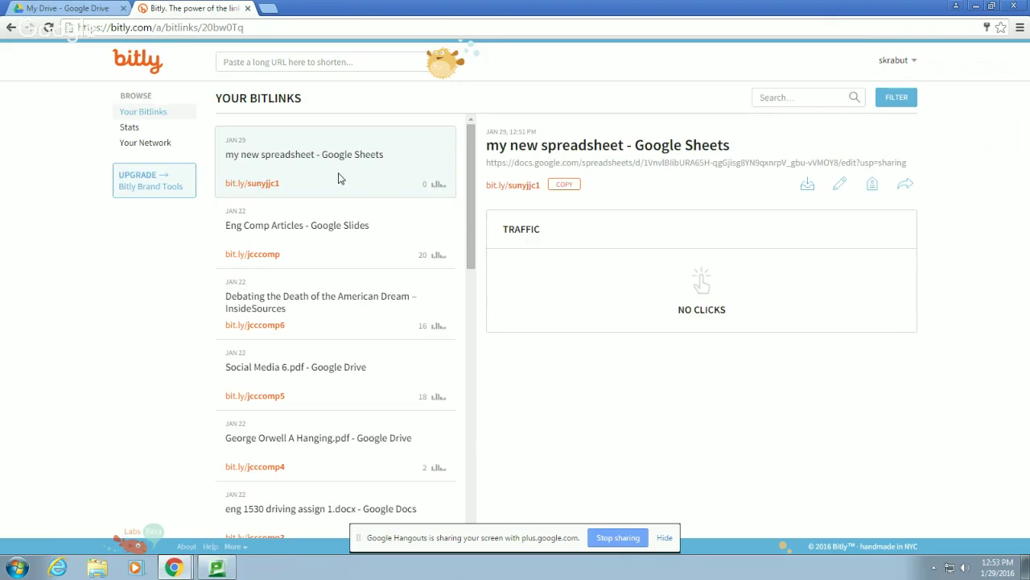
click(268, 10)
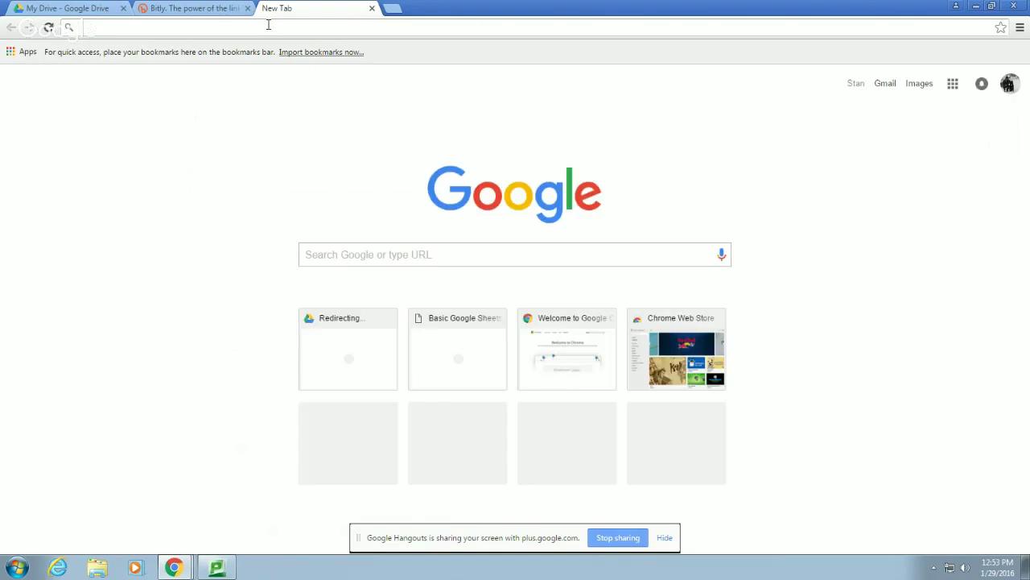
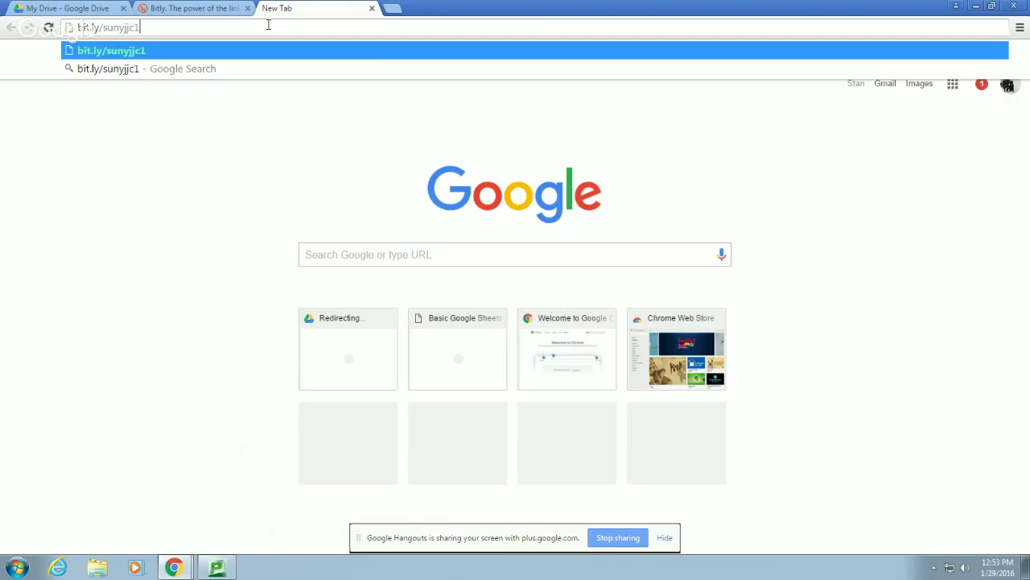
Load my new spreadsheet via the bit.ly short link, select cell B7, and open the File menu
key(Return)
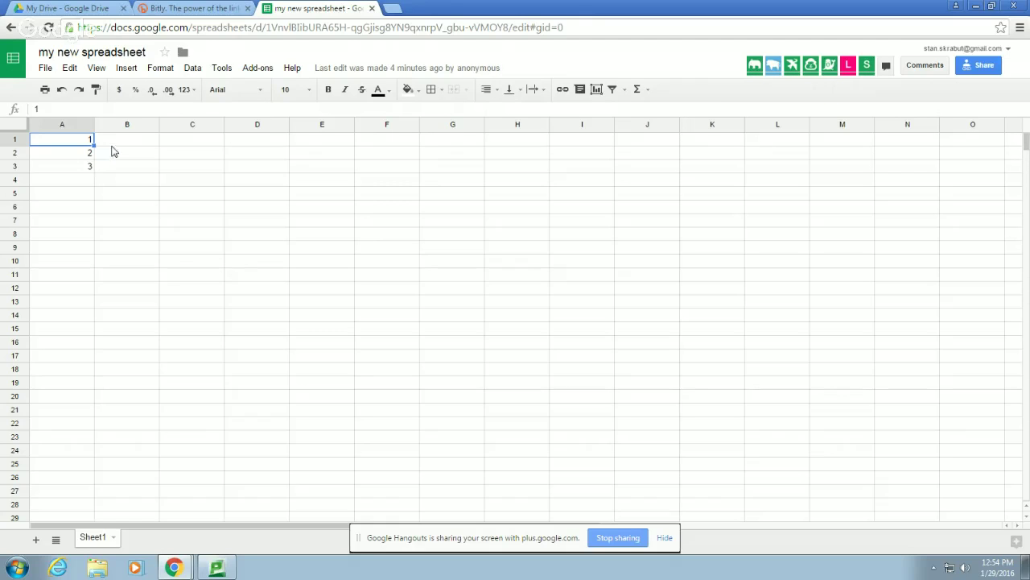
click(151, 222)
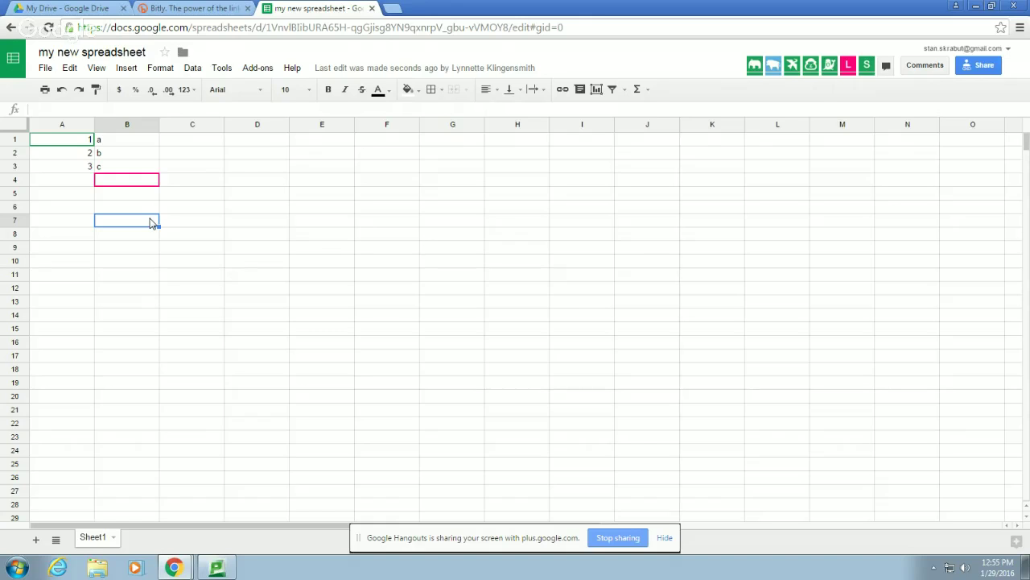
click(45, 68)
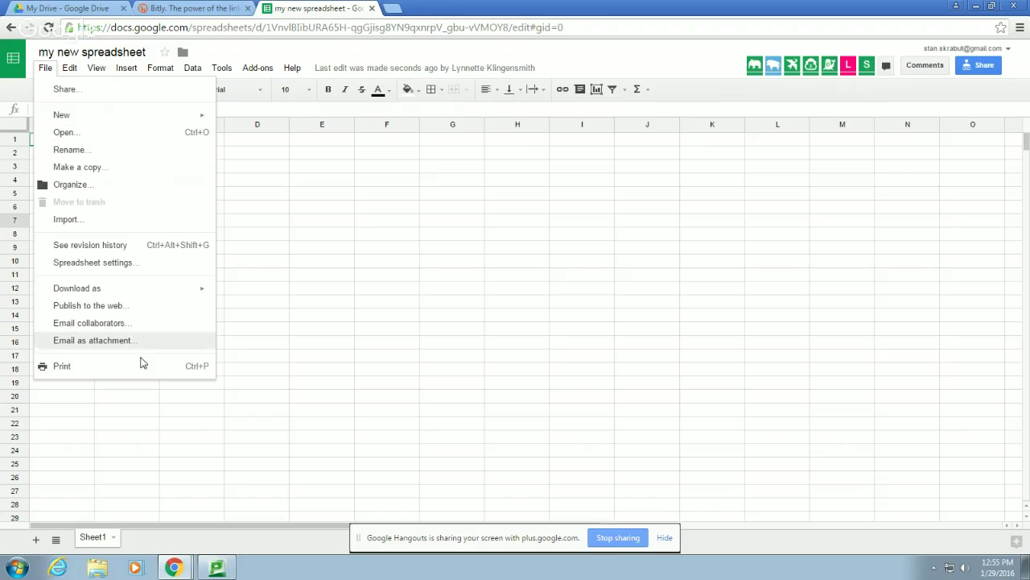
Launch Excel 2013 from the Microsoft Office 2013 Start menu group, declining the default-program prompt
click(16, 567)
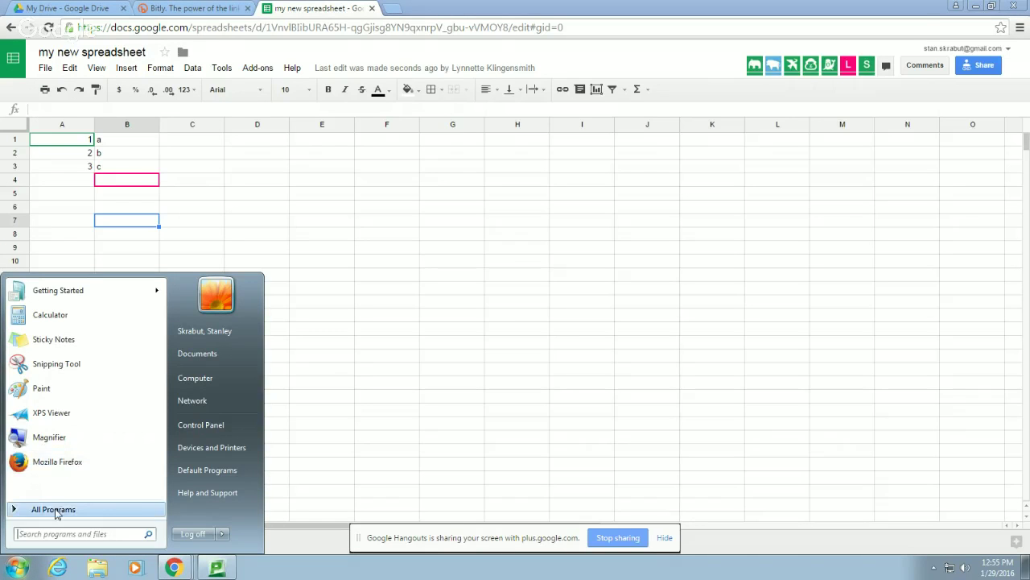
click(59, 508)
scroll(97, 416, down, 3)
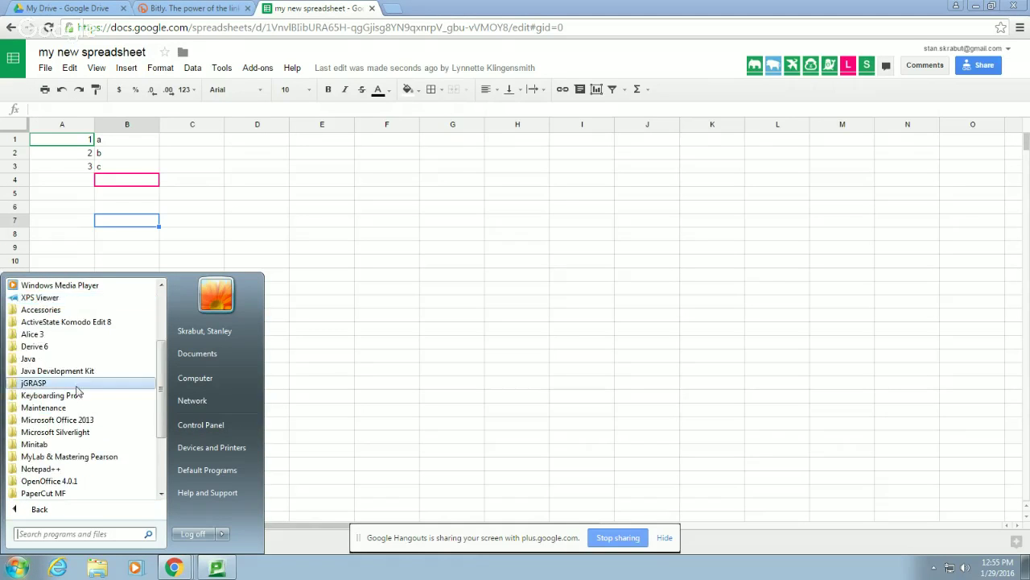
click(40, 420)
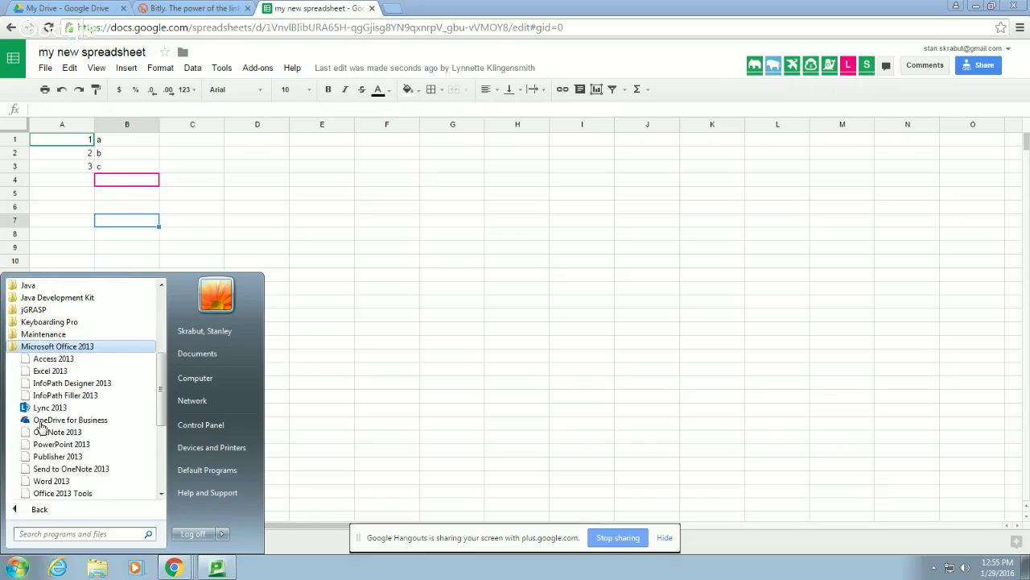
click(46, 377)
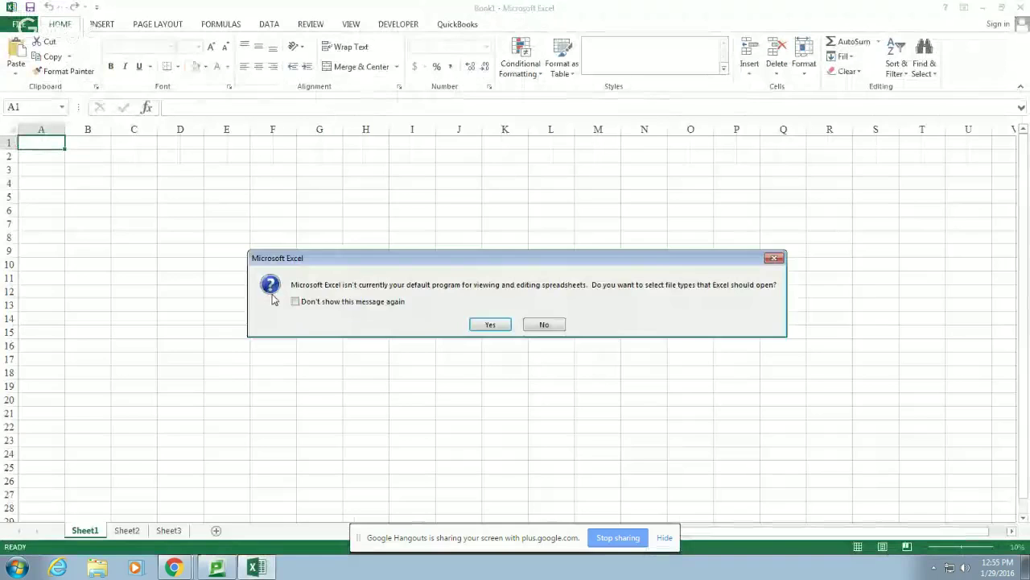
click(538, 324)
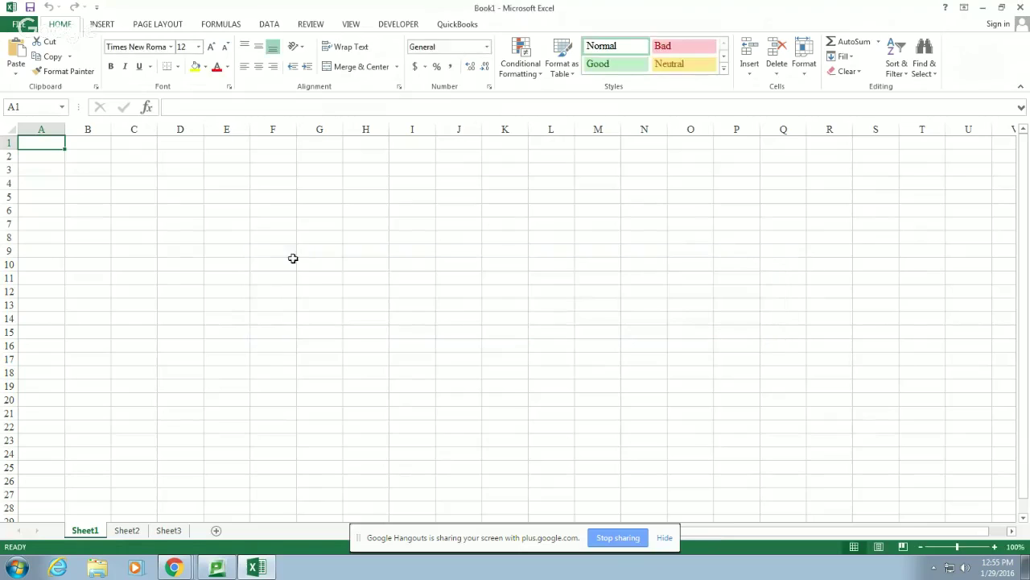
Enter 1, 2 and 3 into cells B4 to B6
click(93, 189)
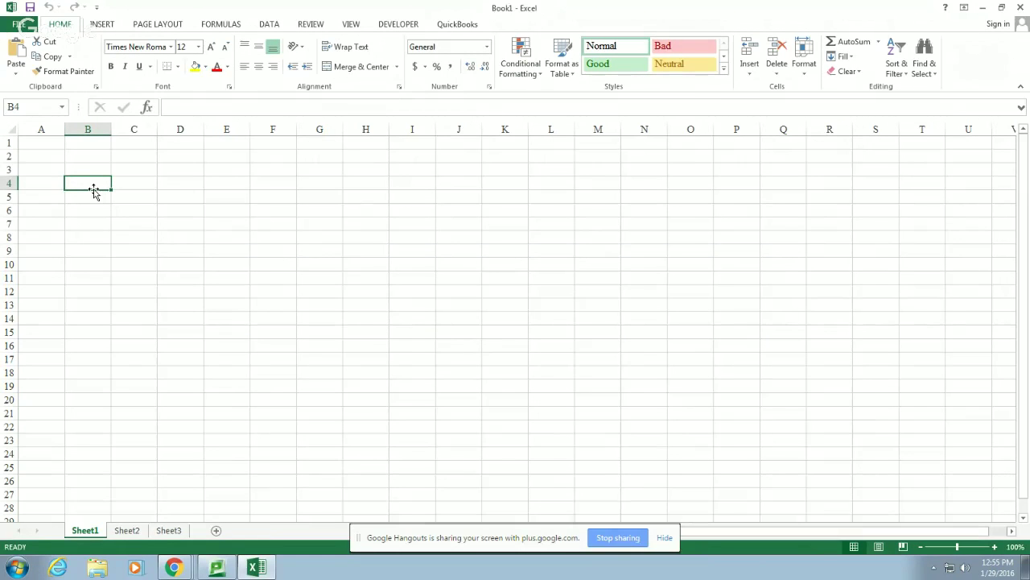
text(1)
key(Return)
text(2)
key(Return)
text(3)
key(Return)
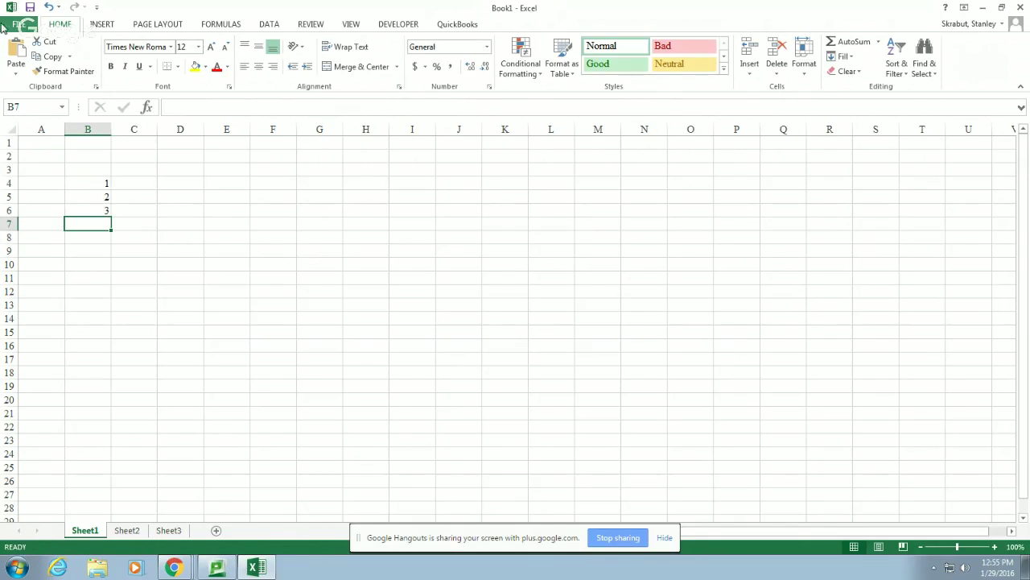
Save the workbook as Book1 on the Desktop and hide Excel
click(29, 8)
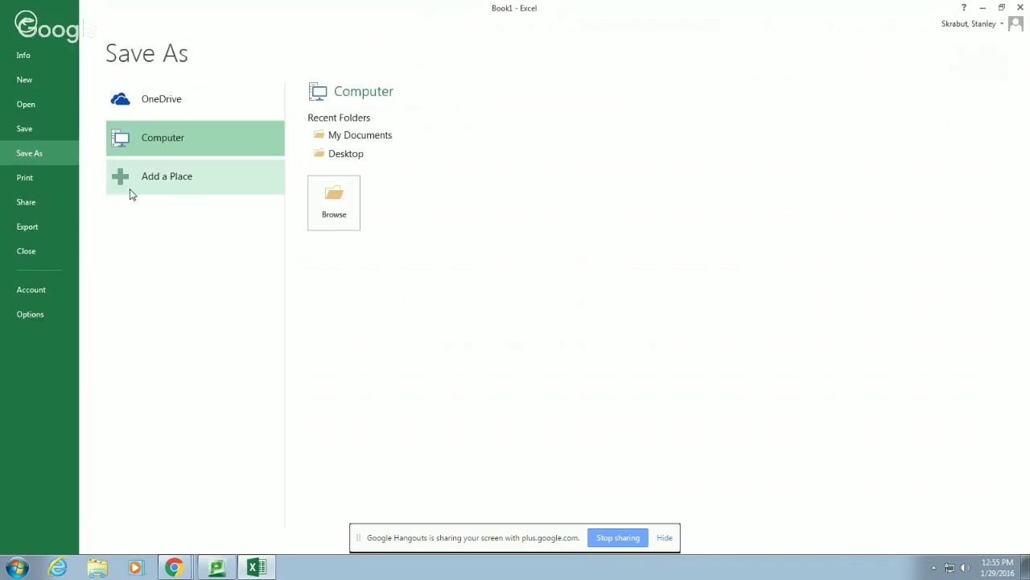
click(338, 211)
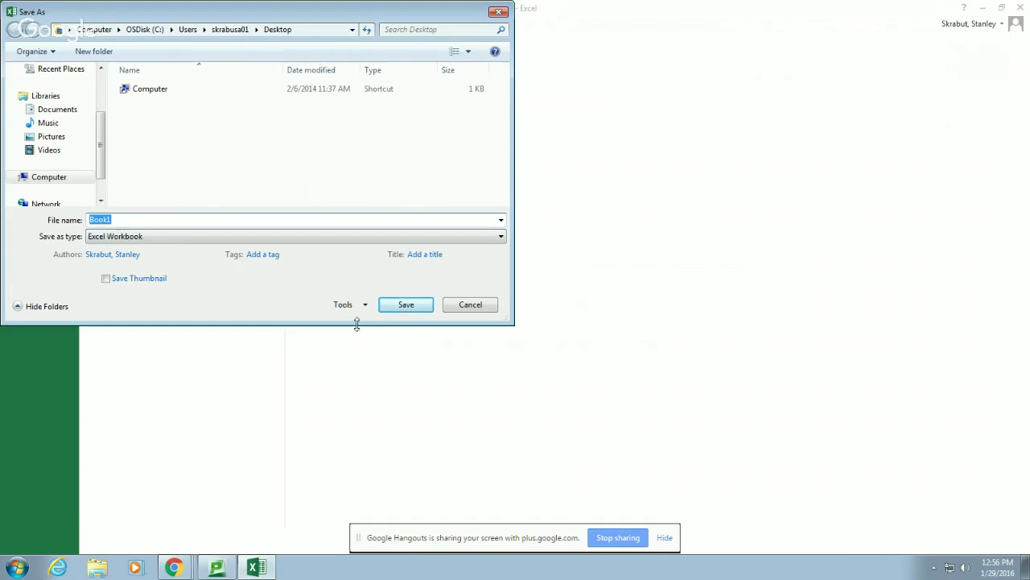
click(410, 309)
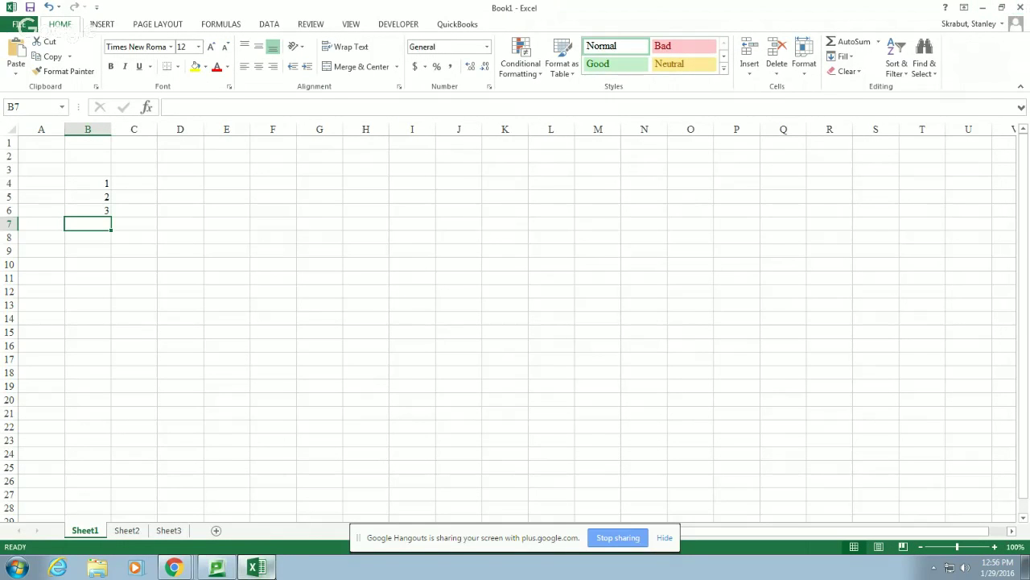
click(266, 567)
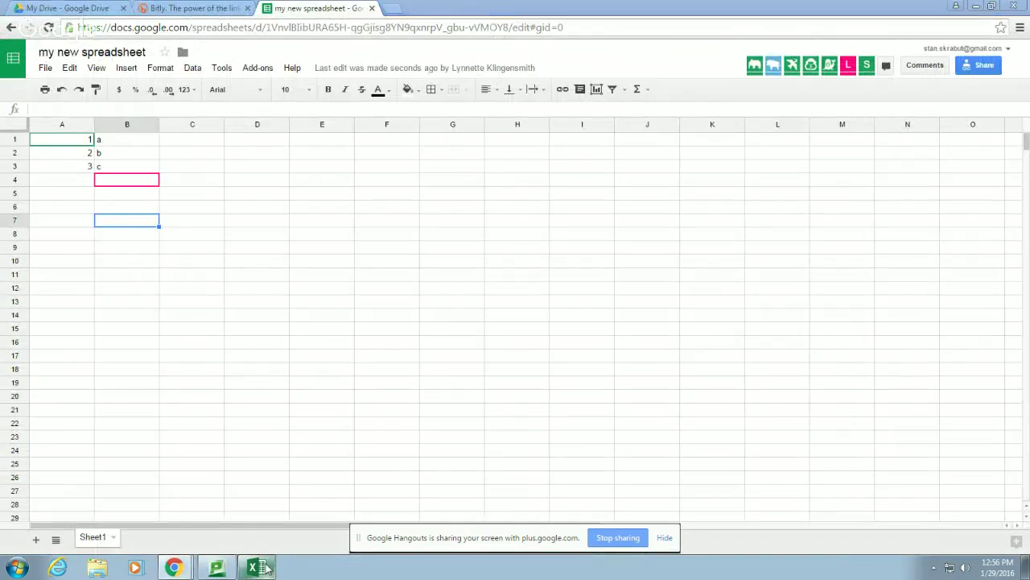
Close Excel and switch to the Chrome window's Drive Shared with me page
click(266, 568)
click(1022, 5)
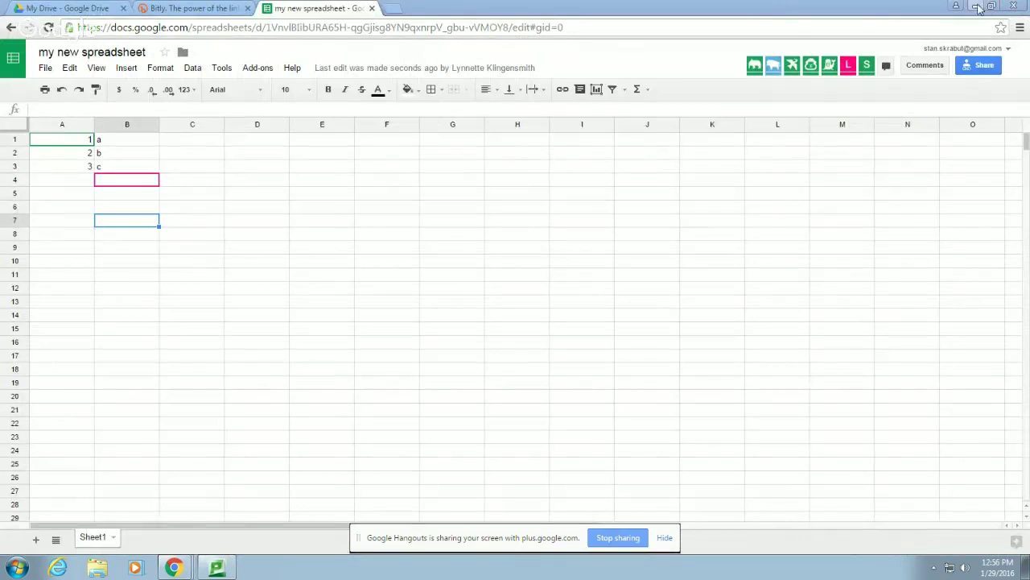
click(174, 568)
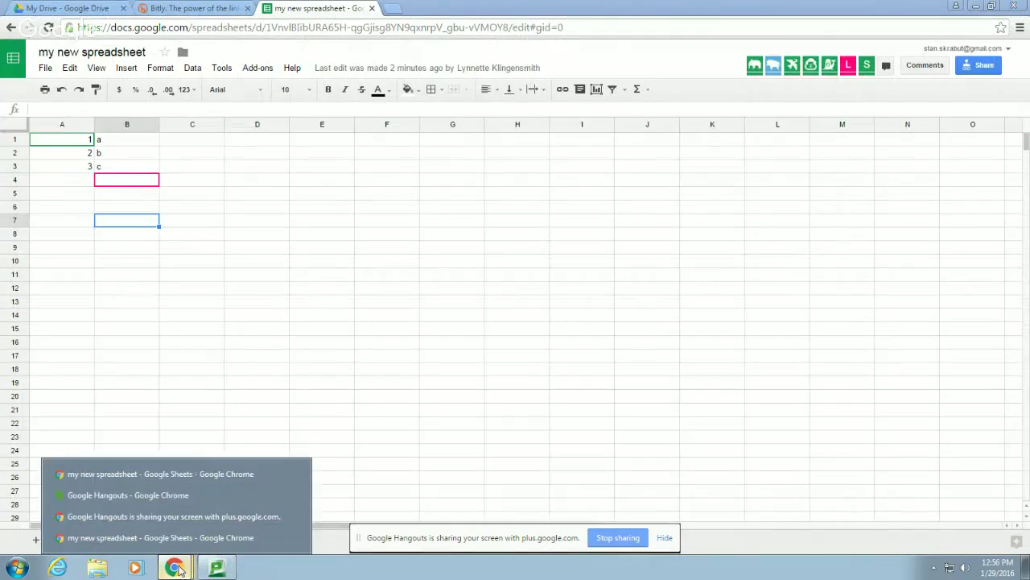
click(193, 536)
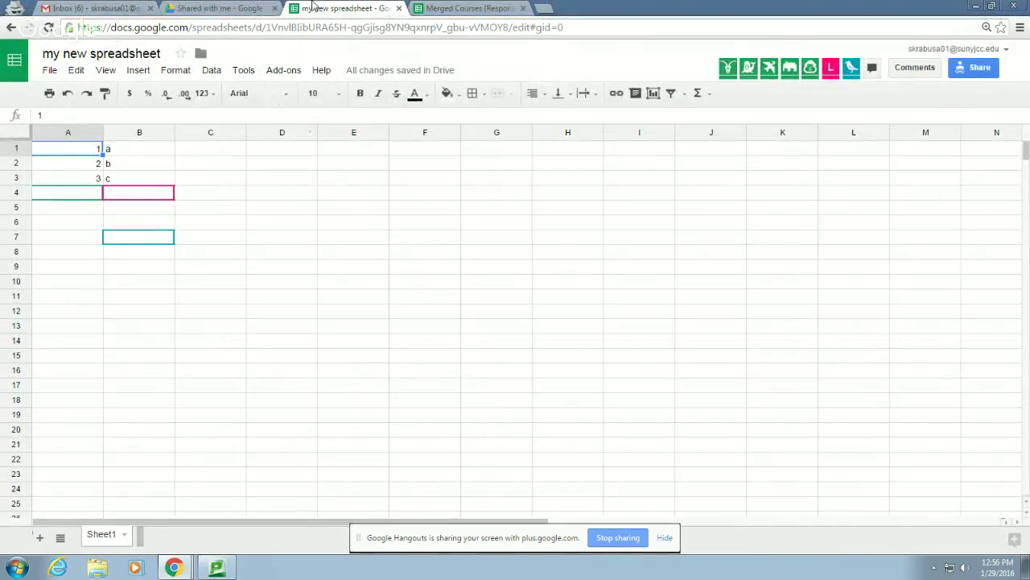
click(213, 8)
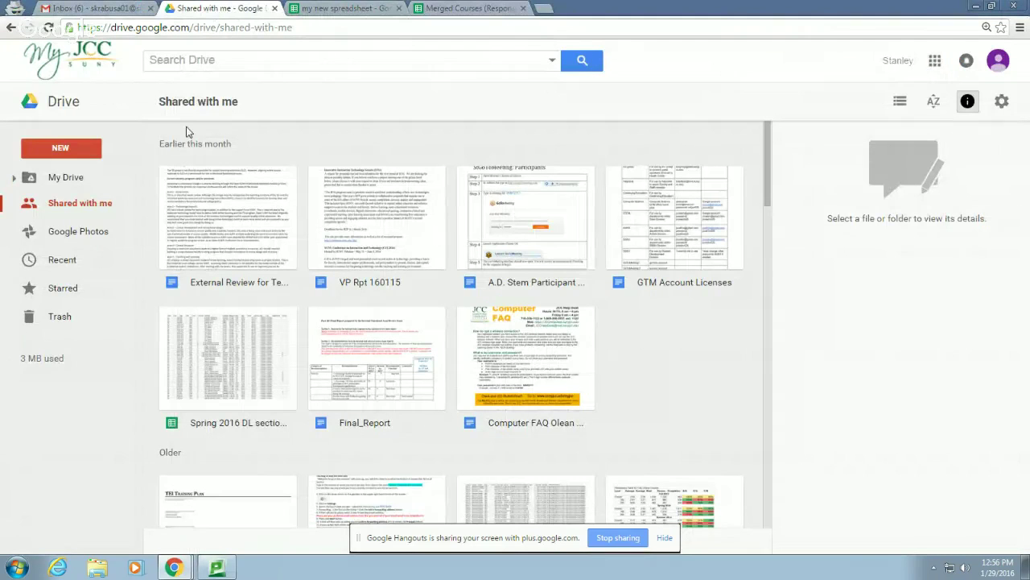
Restore down the Drive window, drag the desktop Book1 file toward it, then maximize and scroll the list
click(995, 7)
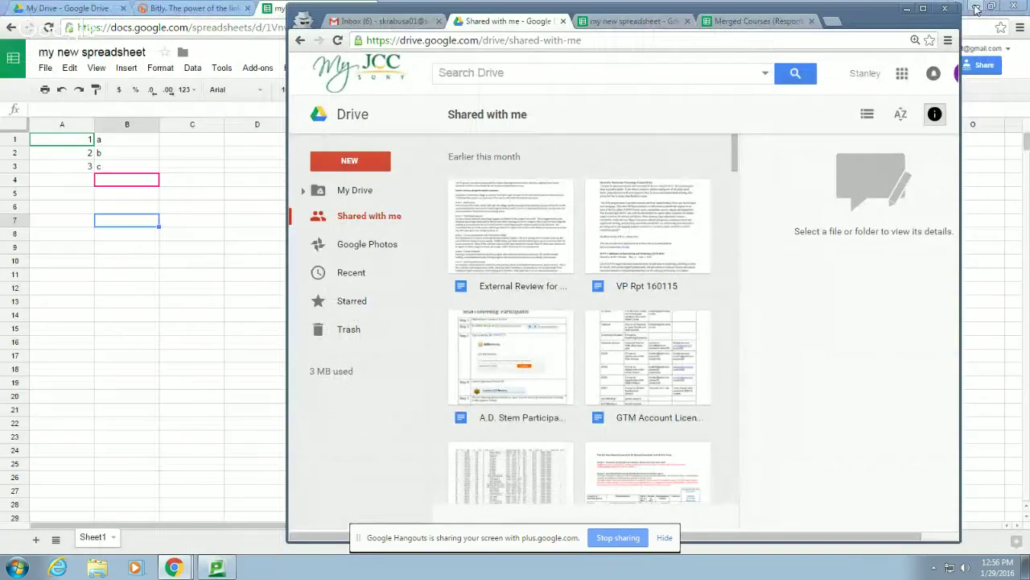
click(976, 7)
drag(74, 296, 563, 280)
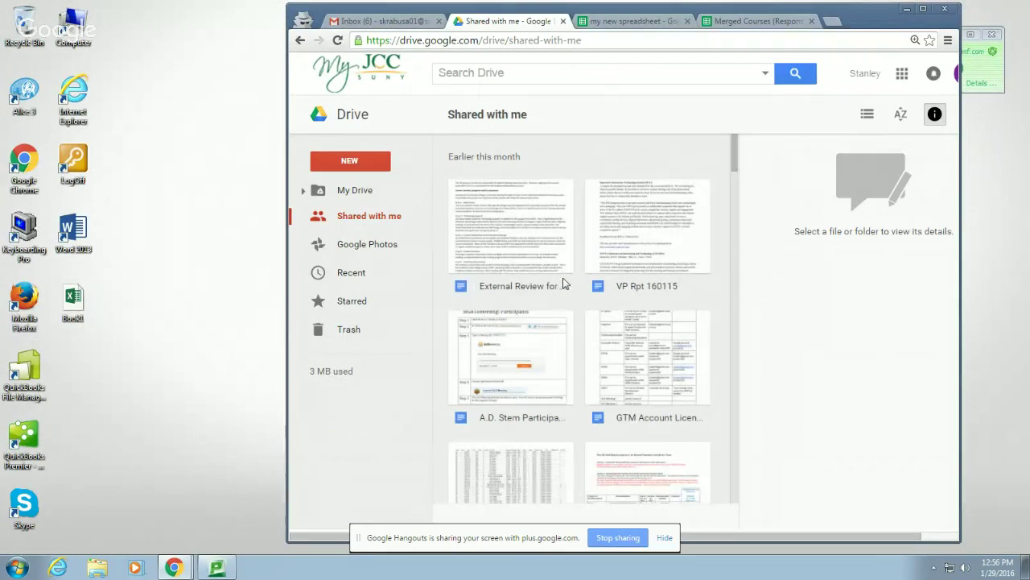
click(924, 9)
scroll(555, 365, down, 12)
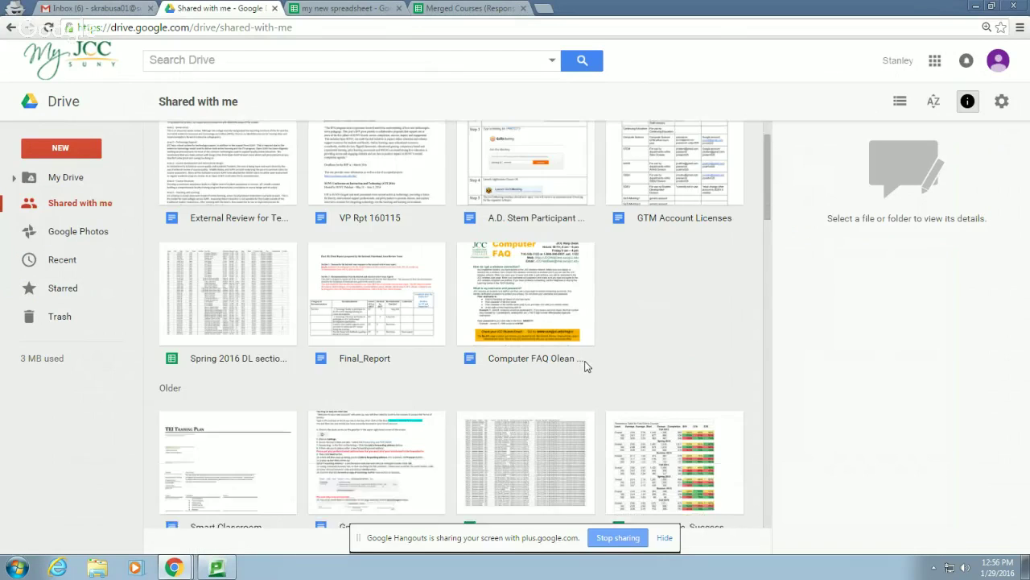
scroll(585, 366, down, 5)
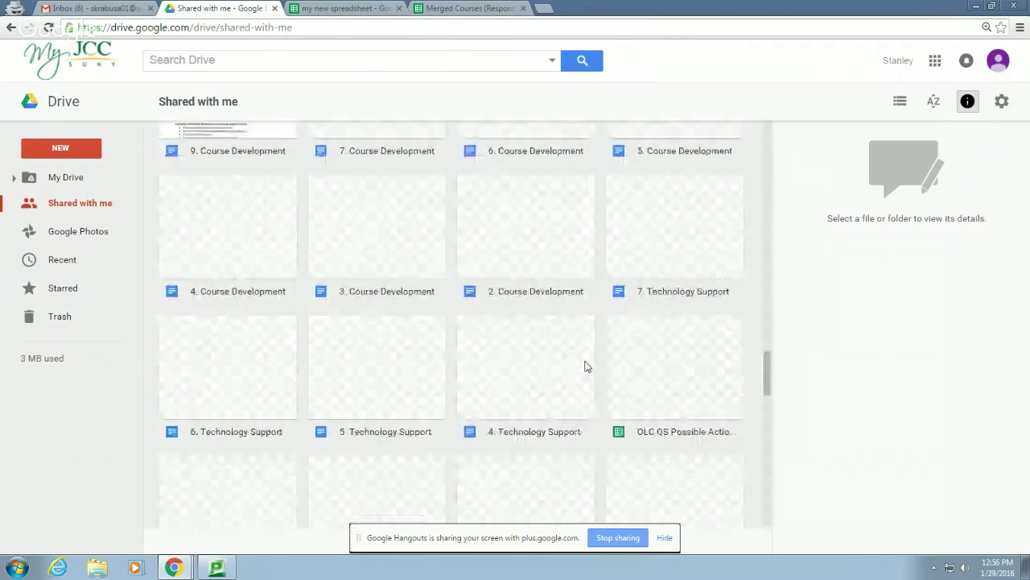
drag(769, 375, 743, 138)
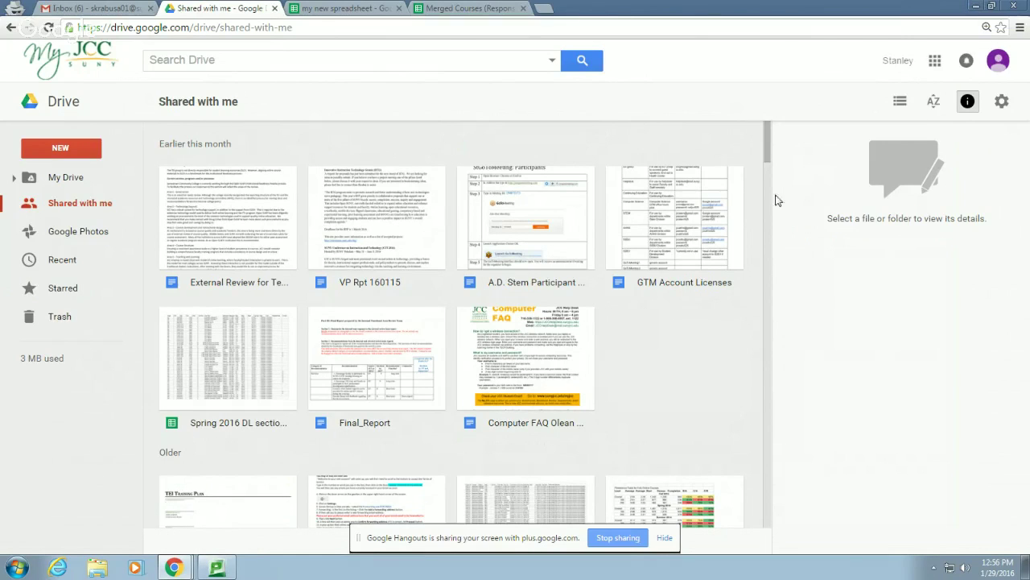
Search Drive for 'boo', clear it, then drag the Book1 spreadsheet from the desktop into Drive
click(189, 60)
text(boo)
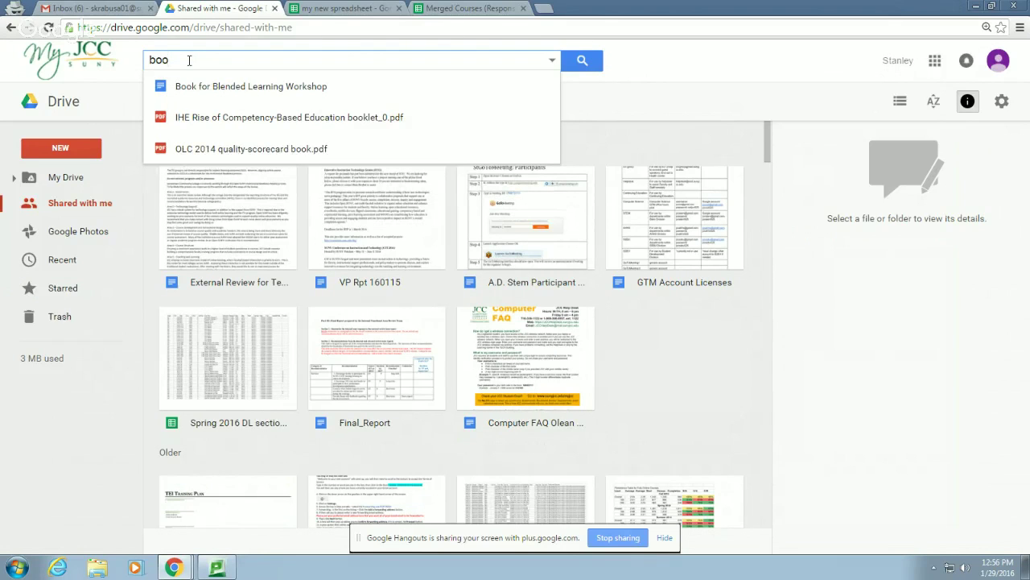
key(BackSpace)
key(BackSpace)
key(BackSpace)
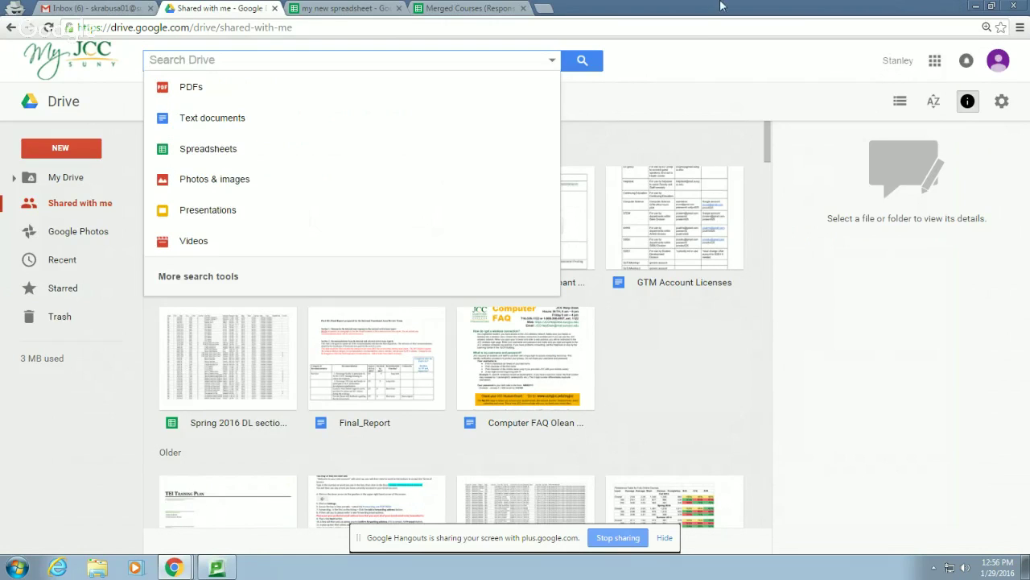
click(991, 6)
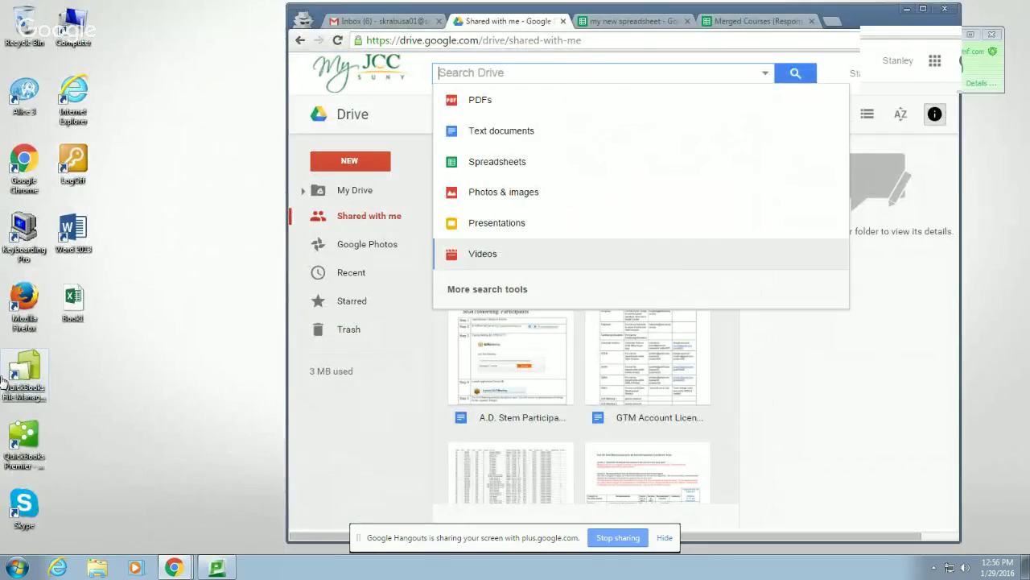
drag(73, 310, 565, 388)
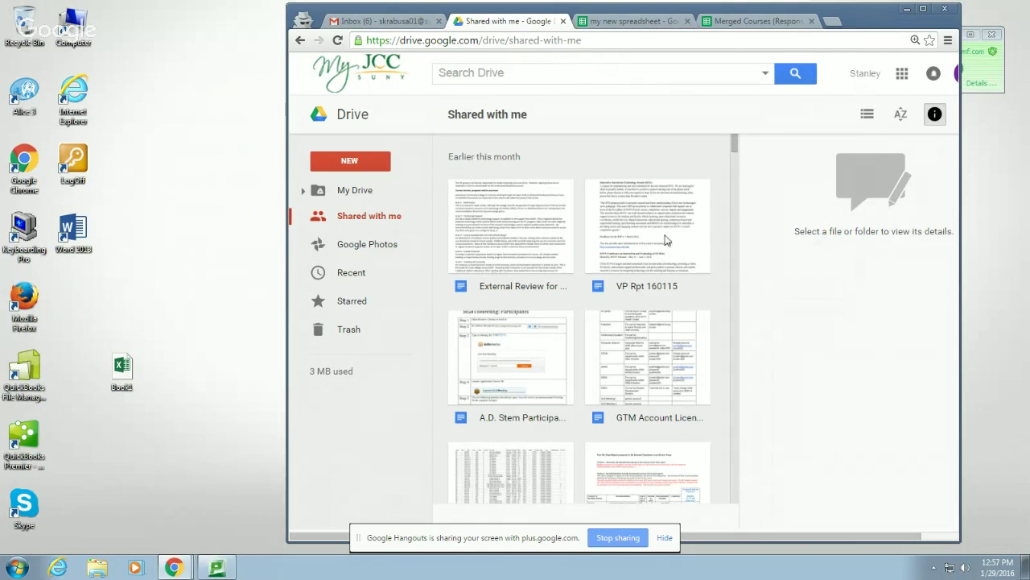
mouse_move(735, 144)
mouse_down()
mouse_move(736, 403)
mouse_move(747, 499)
mouse_move(747, 142)
mouse_up()
Upload Book1 from the Desktop into My Drive as Book1.xlsx
click(342, 163)
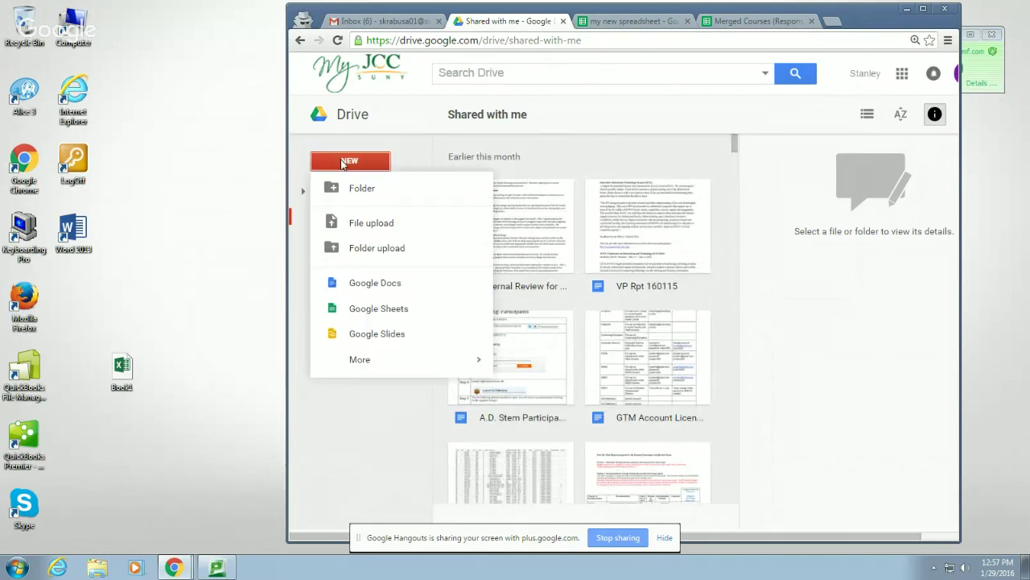
click(383, 228)
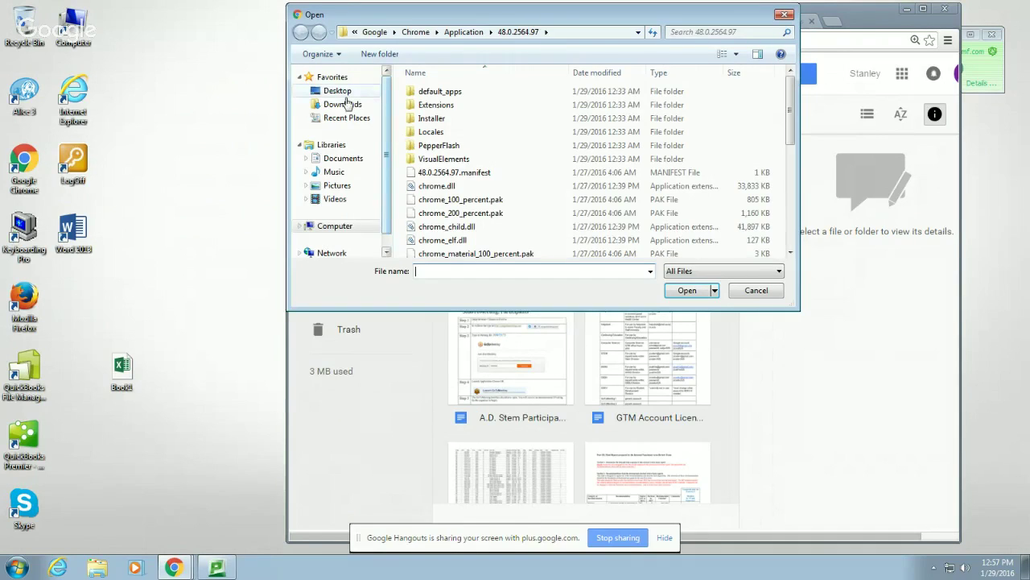
click(337, 90)
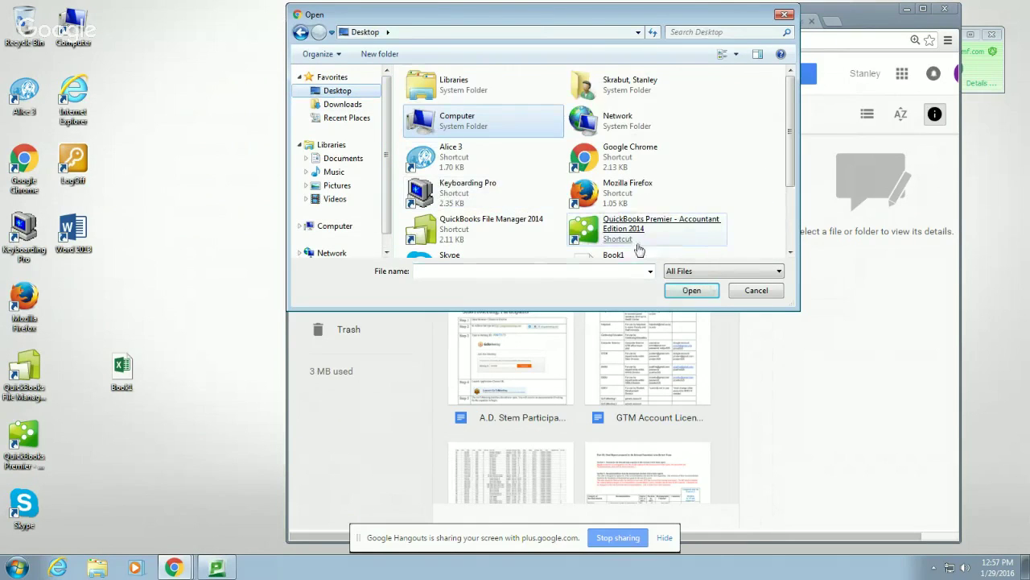
double_click(614, 255)
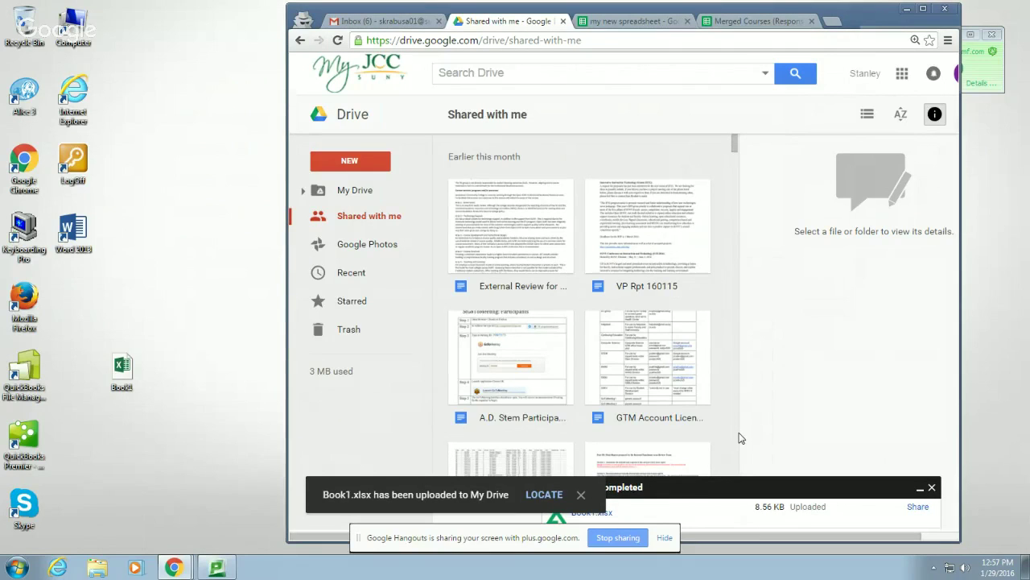
click(544, 494)
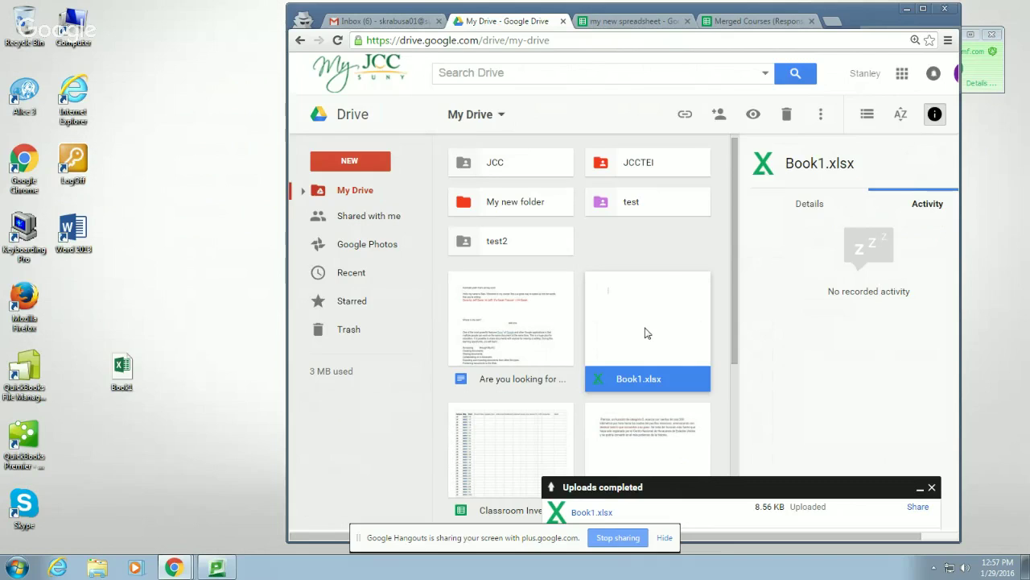
Maximize the browser and bring up the Open with apps for Book1.xlsx
right_click(645, 332)
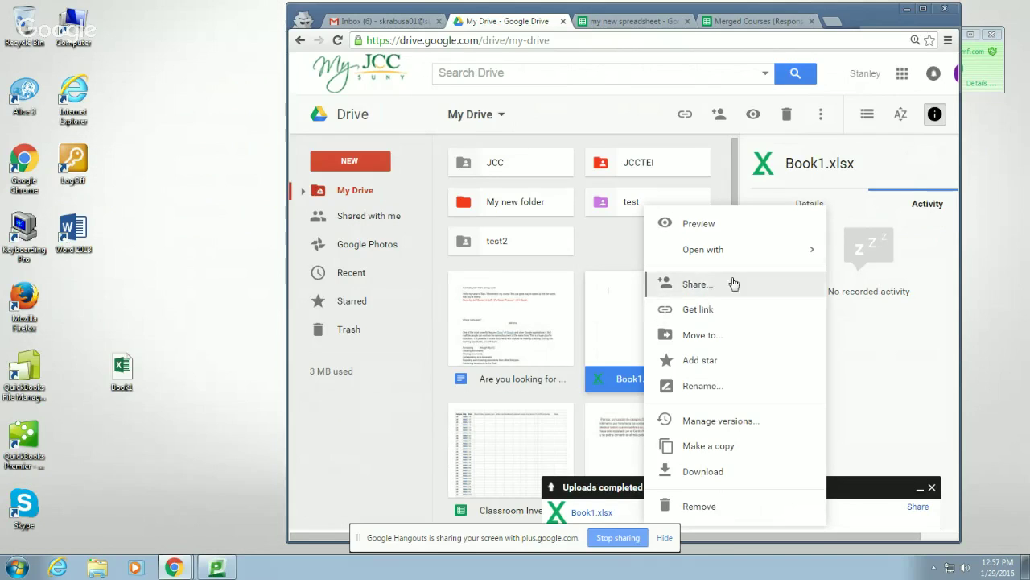
mouse_move(728, 254)
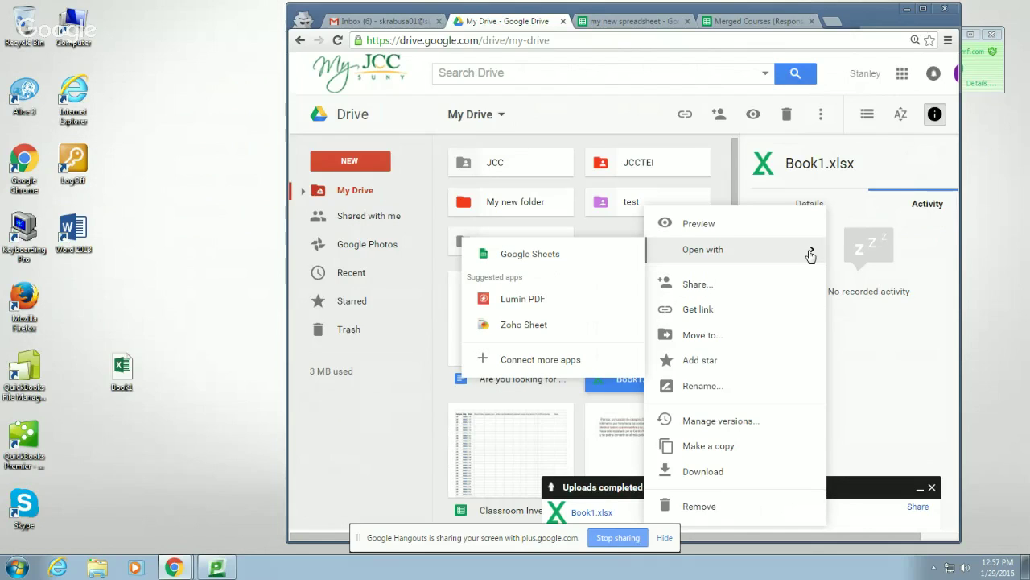
click(931, 489)
click(923, 8)
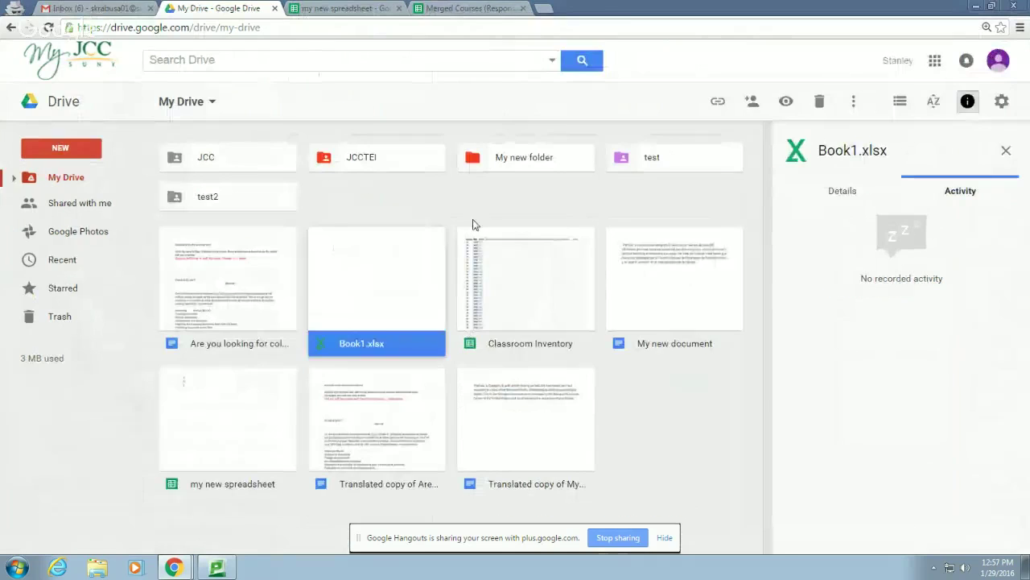
right_click(361, 317)
mouse_move(428, 280)
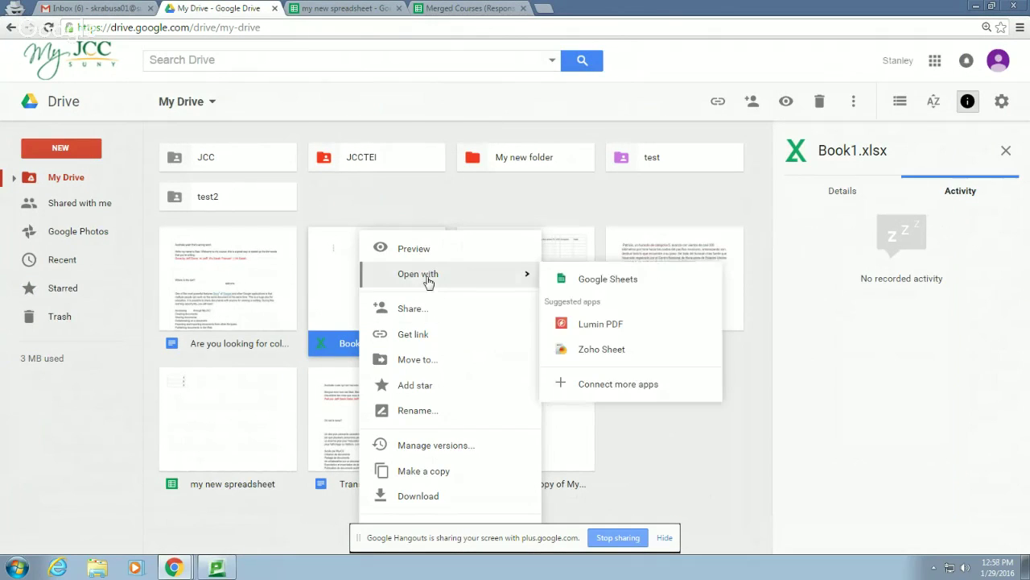
Open Book1.xlsx with Google Sheets and enter 123 in cell C4
click(607, 279)
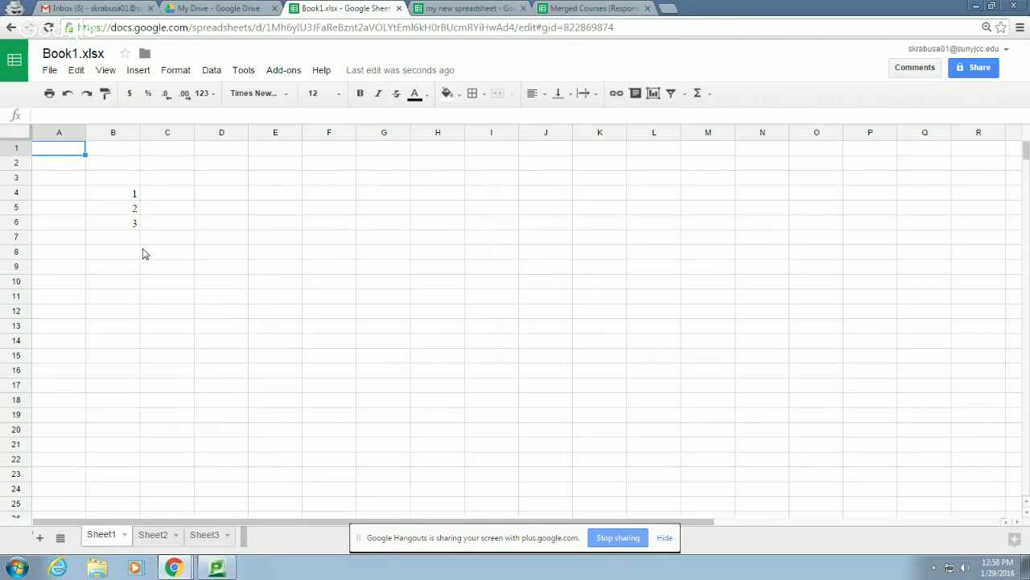
click(174, 202)
text(123)
click(189, 256)
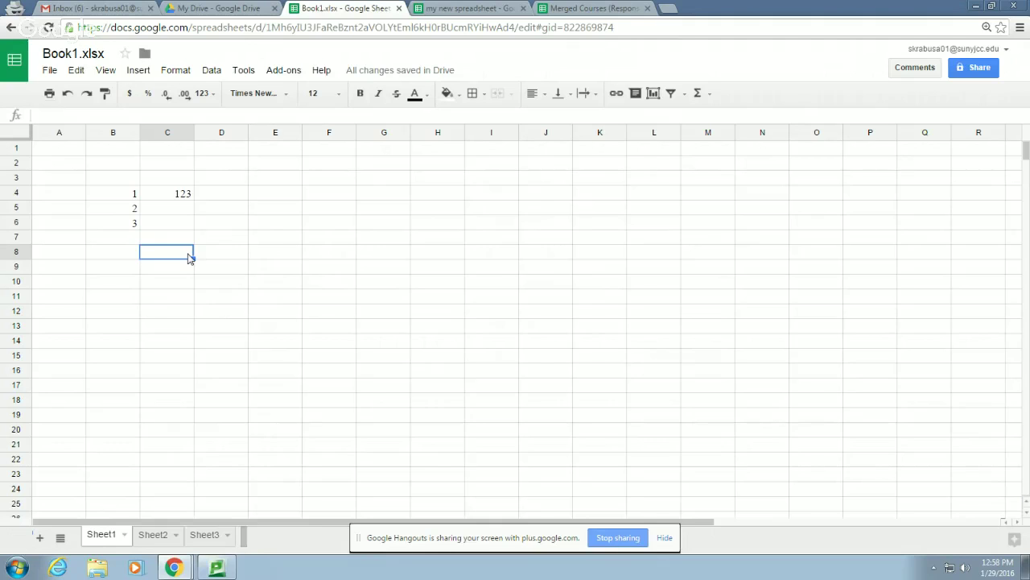
click(50, 70)
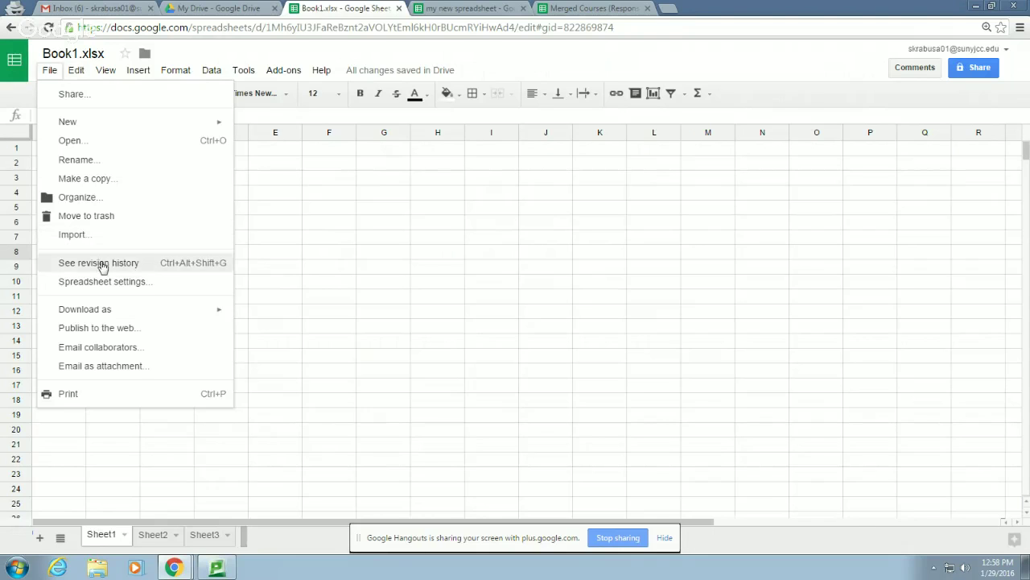
Open the revision history of my new spreadsheet
click(100, 264)
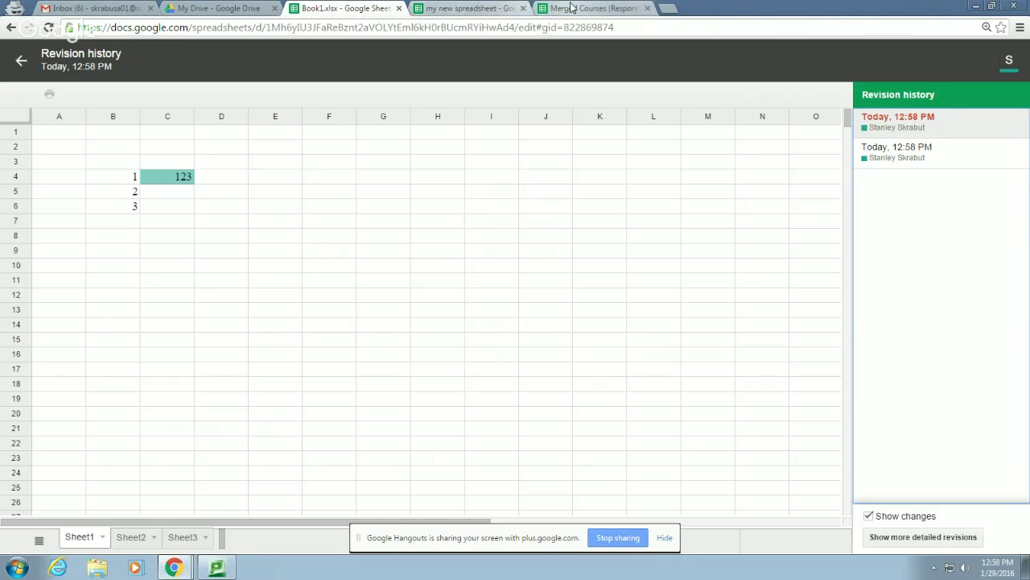
click(469, 9)
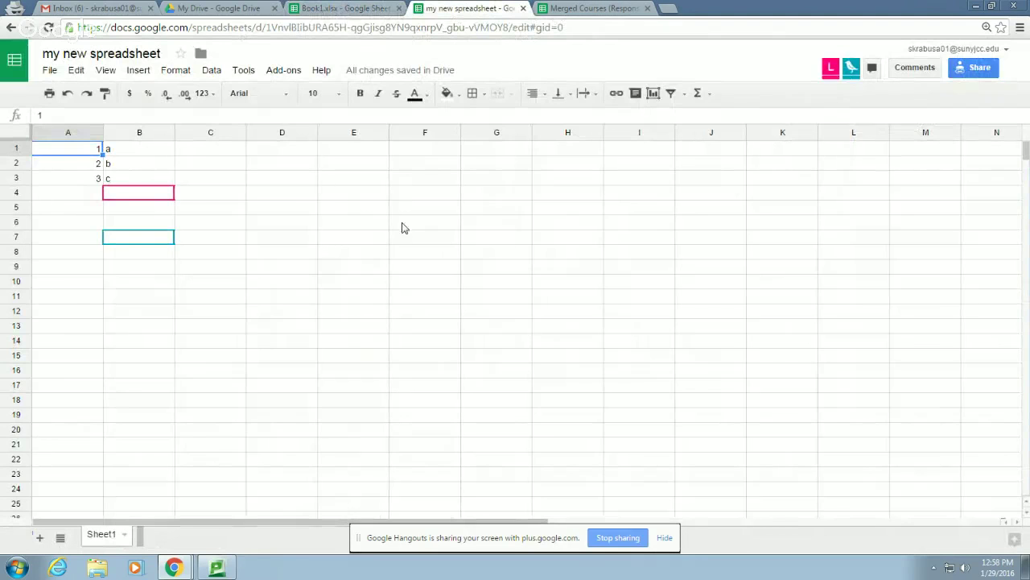
click(49, 70)
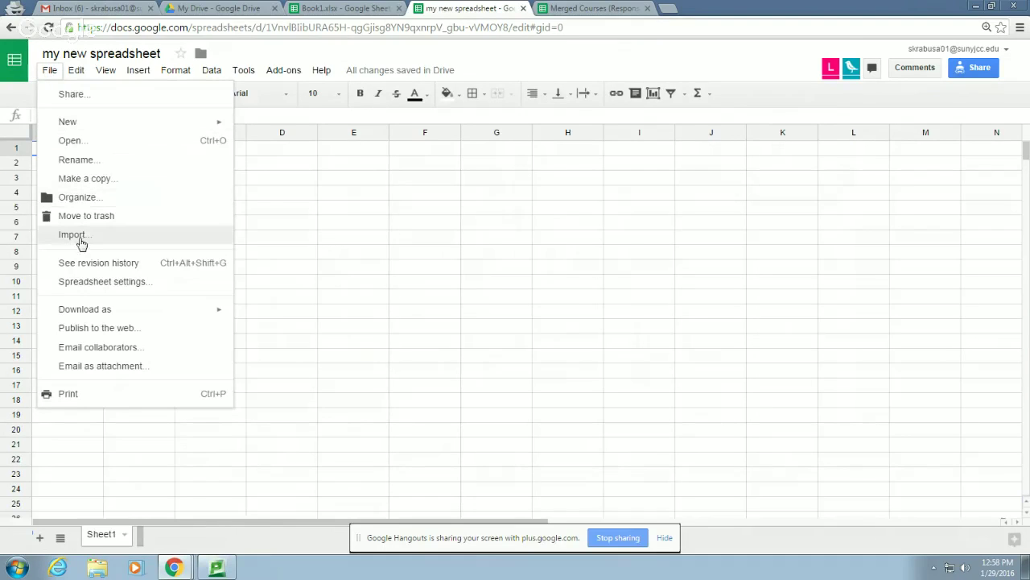
click(80, 264)
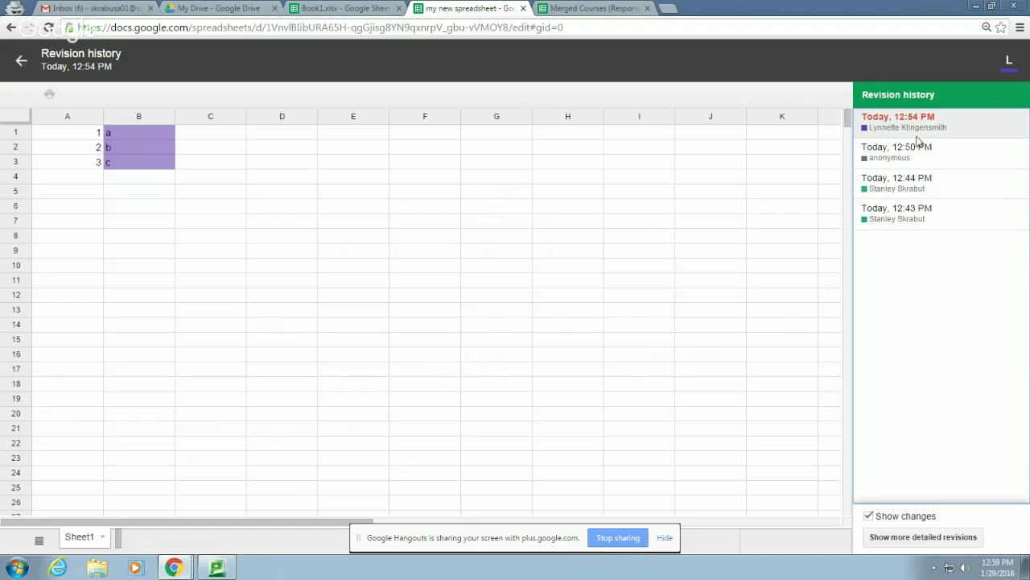
Compare the 12:43, 12:44, 12:50 and 12:54 PM revisions, then restore 12:50 PM
click(915, 160)
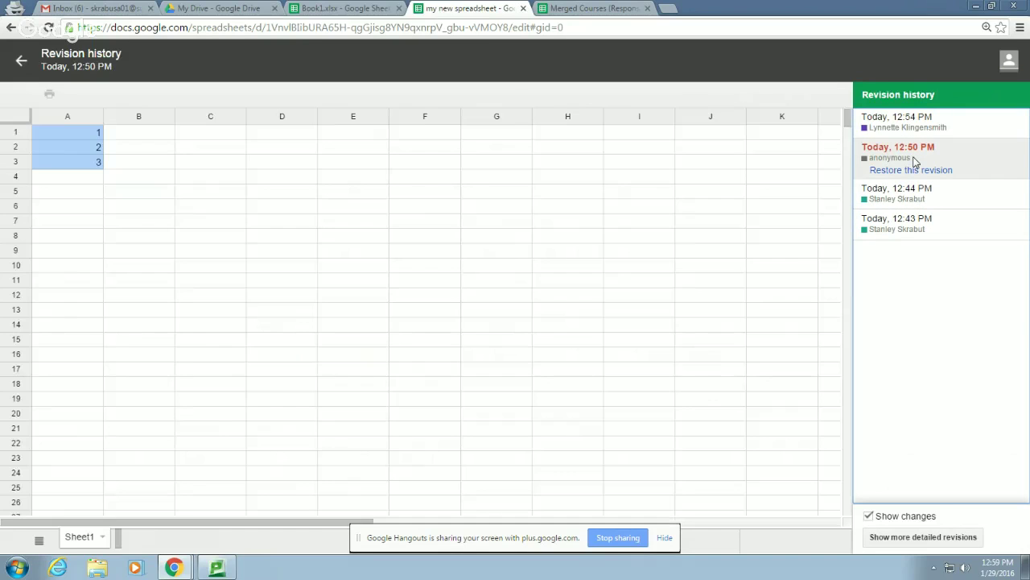
click(918, 201)
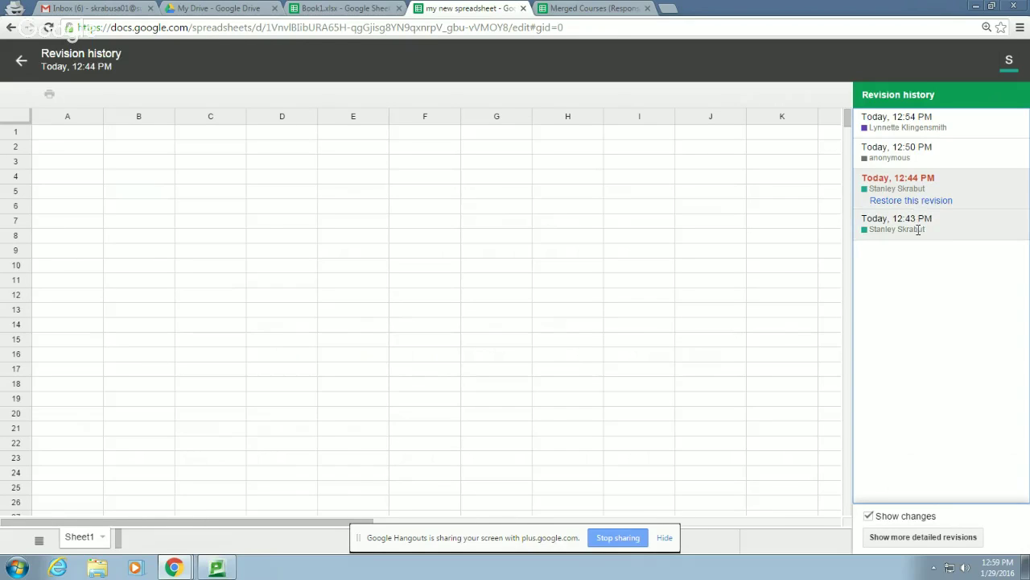
click(918, 228)
click(920, 183)
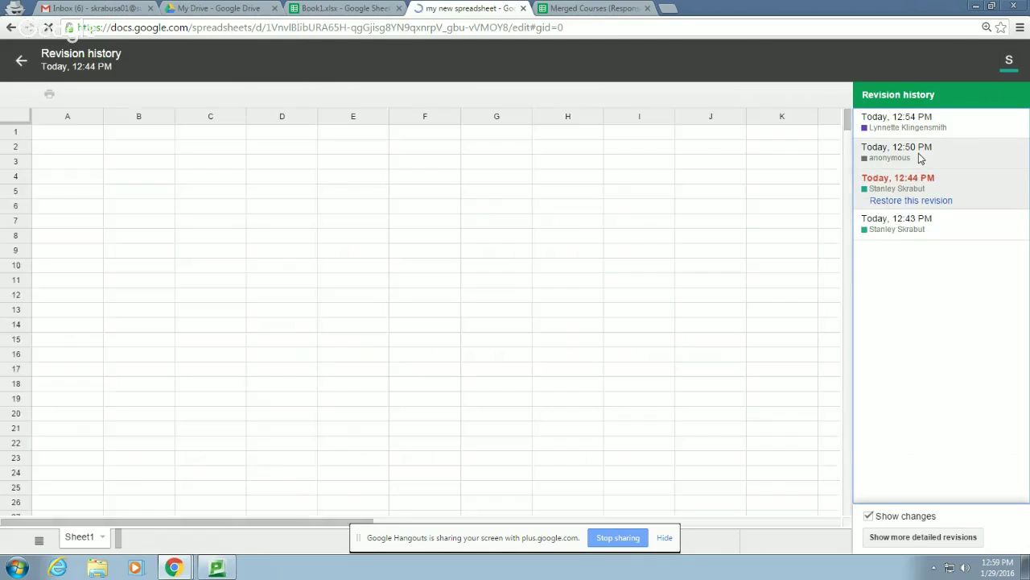
click(920, 155)
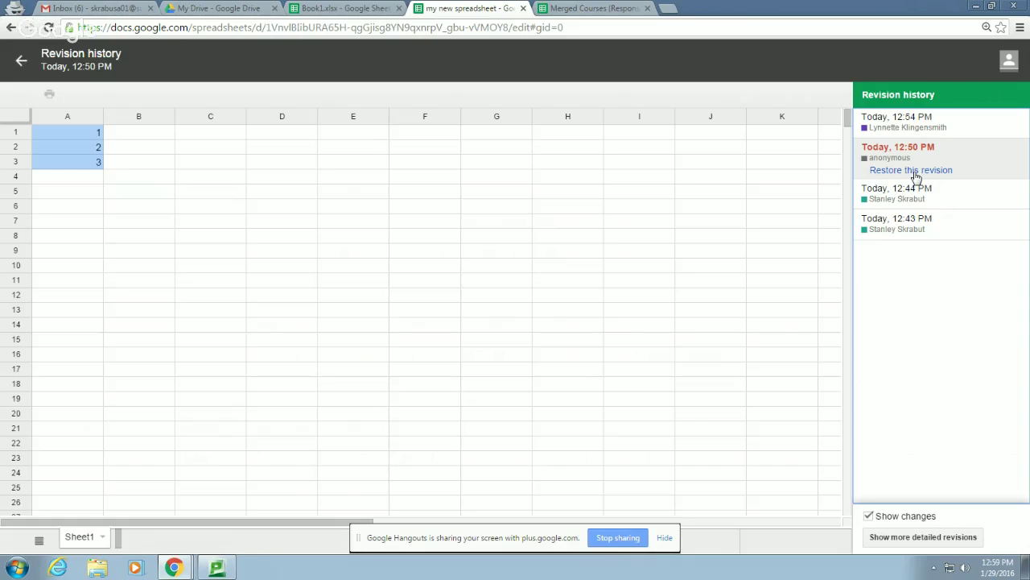
click(945, 126)
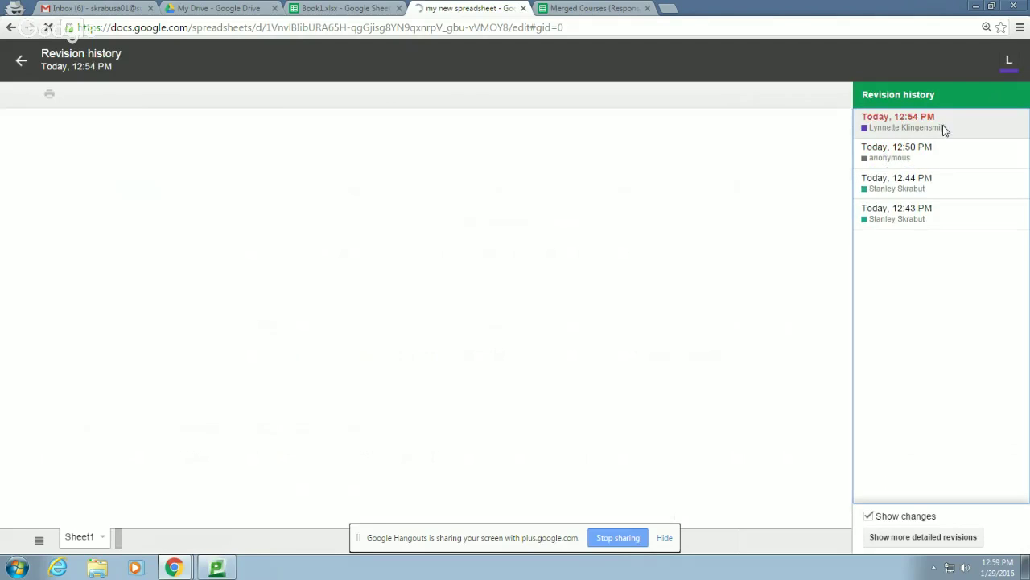
click(933, 159)
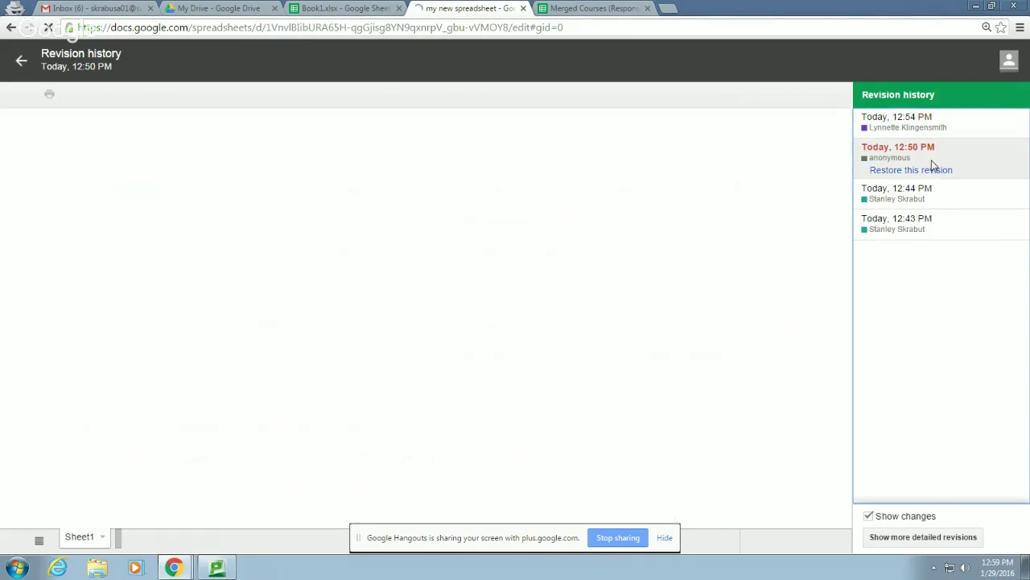
click(926, 173)
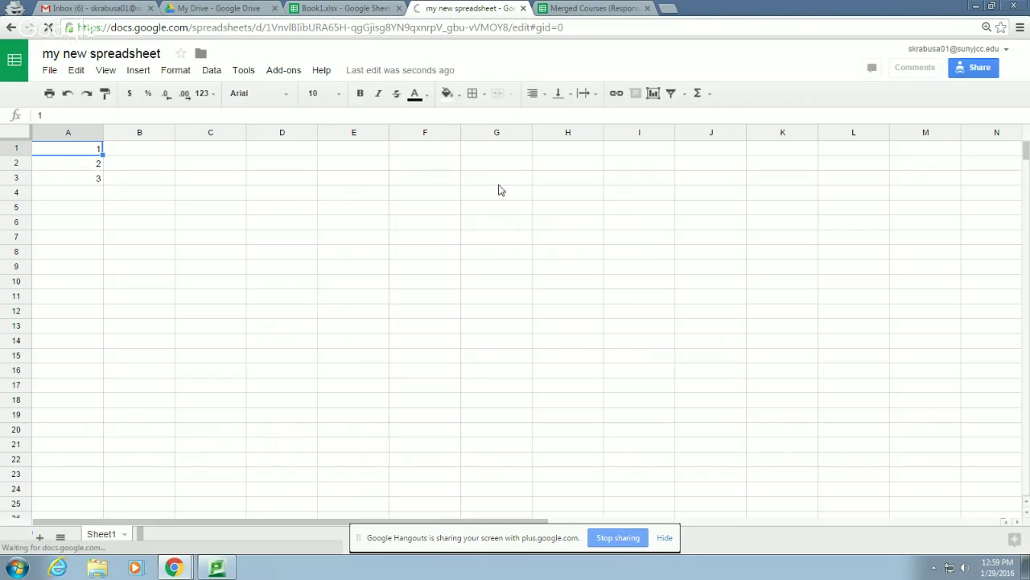
Restore the Today 12:54 PM revision, bringing back a, b, c in column B
click(50, 71)
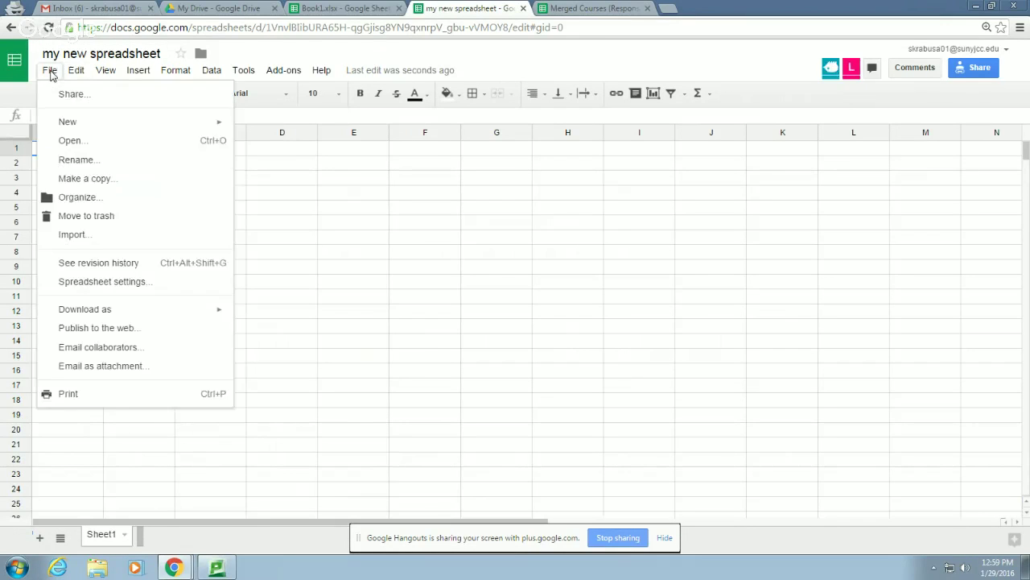
click(88, 263)
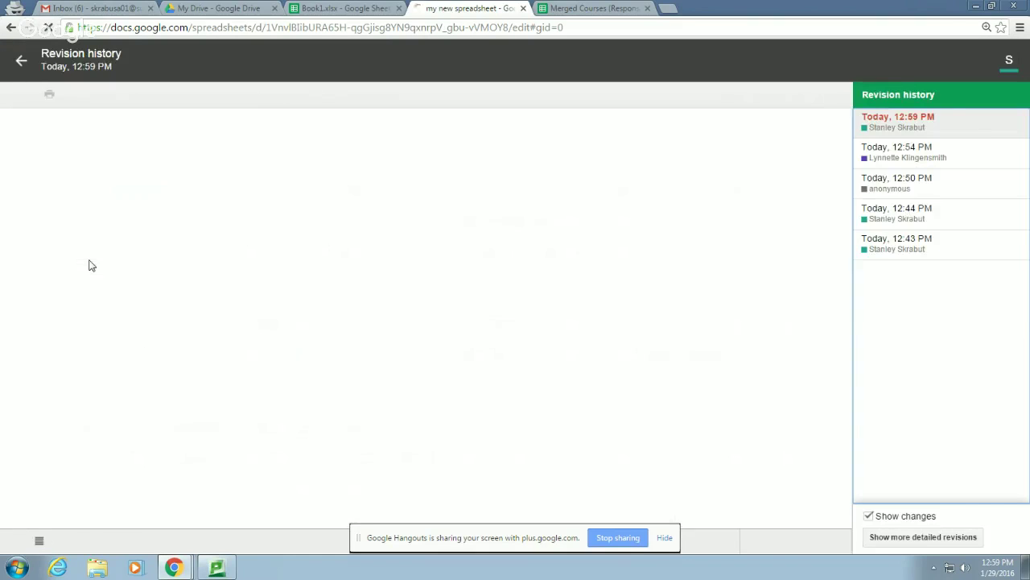
click(913, 154)
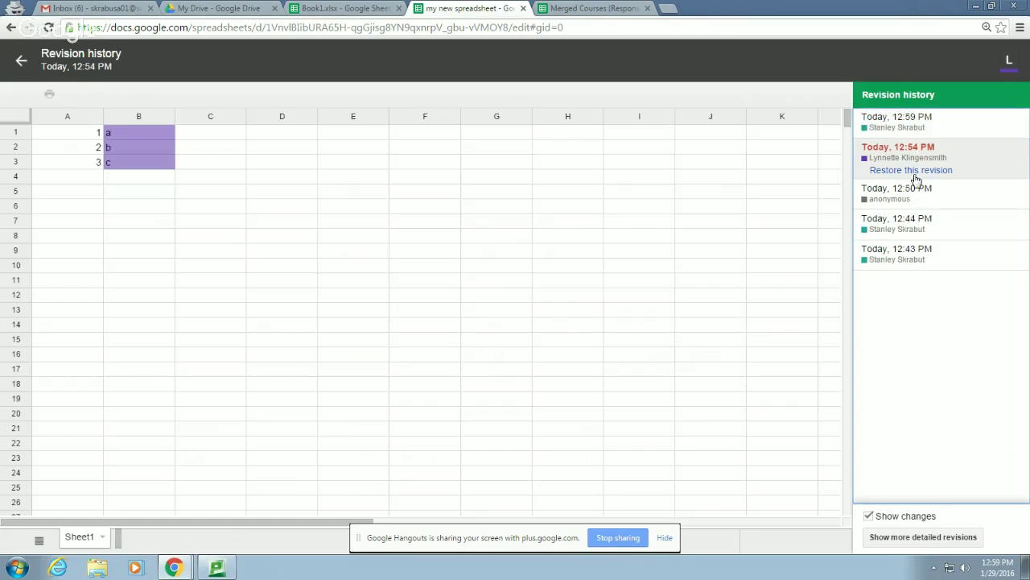
click(914, 173)
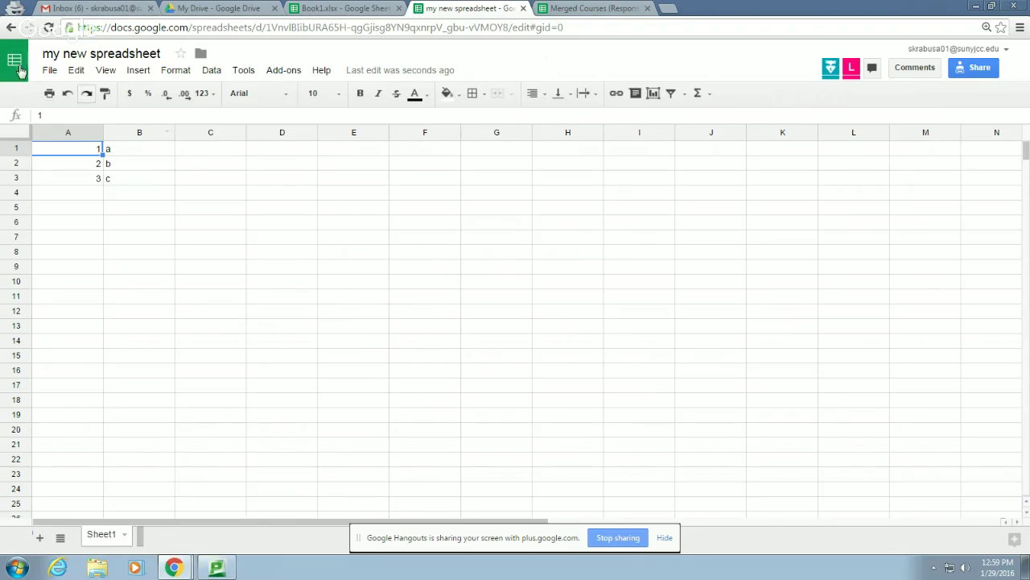
Confirm link sharing is 'Anyone with the link can edit' and close the Share dialog
click(49, 70)
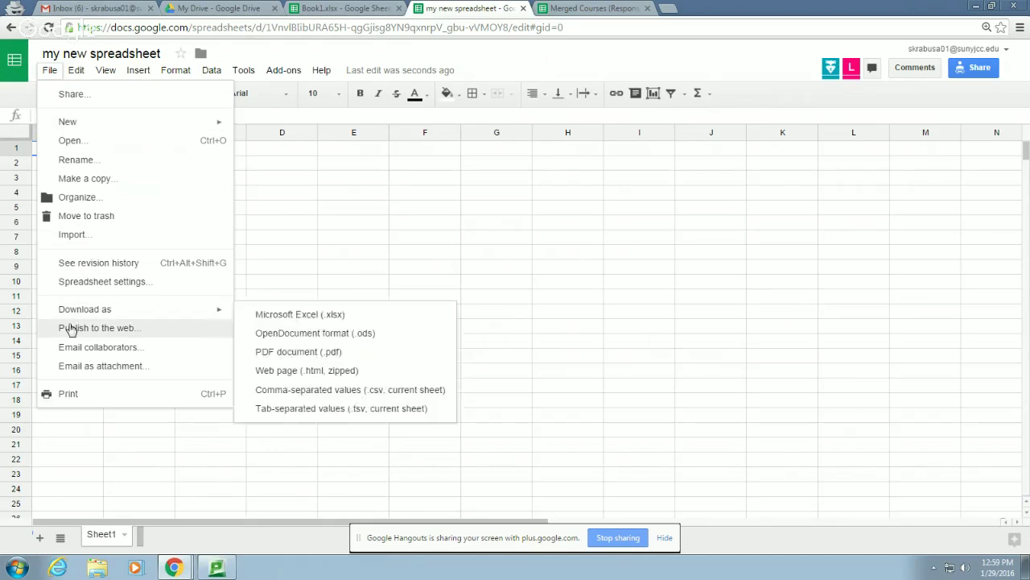
click(116, 350)
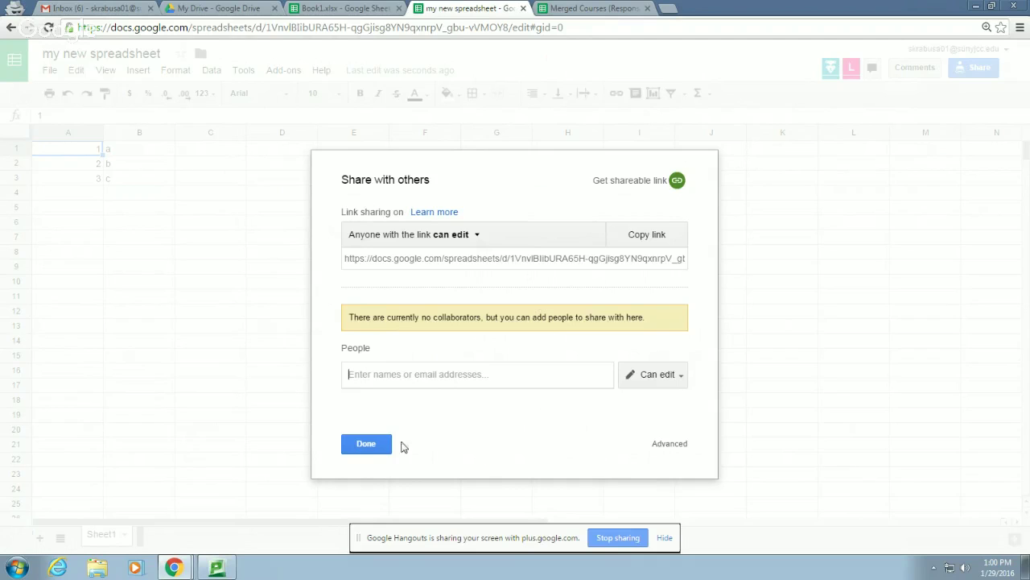
click(372, 453)
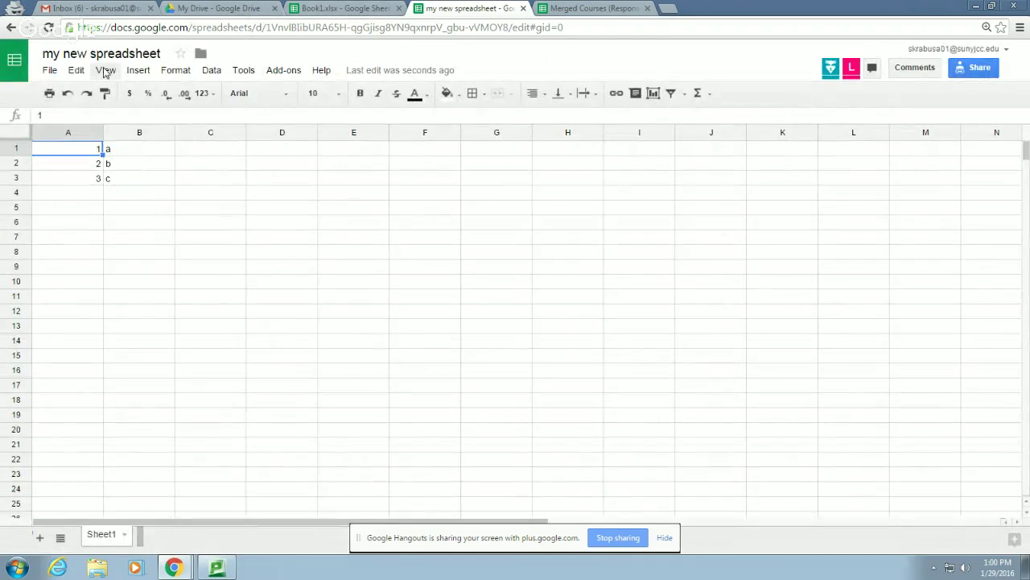
click(76, 71)
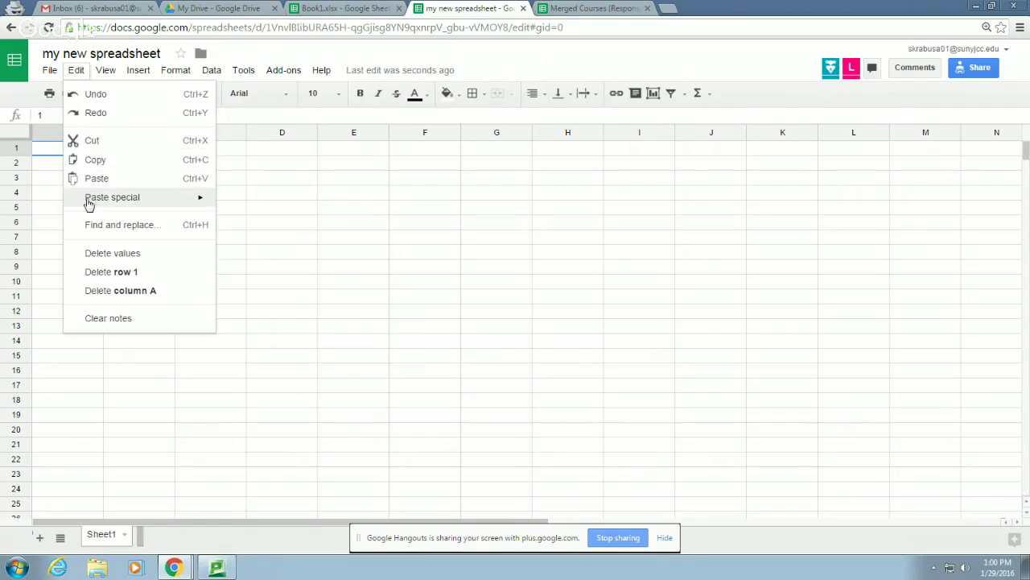
mouse_move(168, 207)
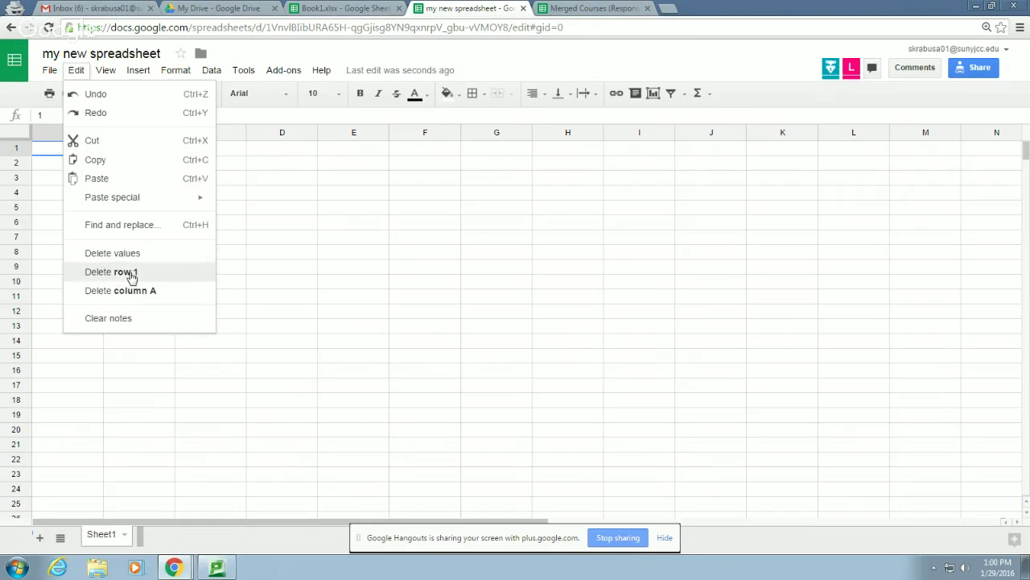
mouse_move(112, 76)
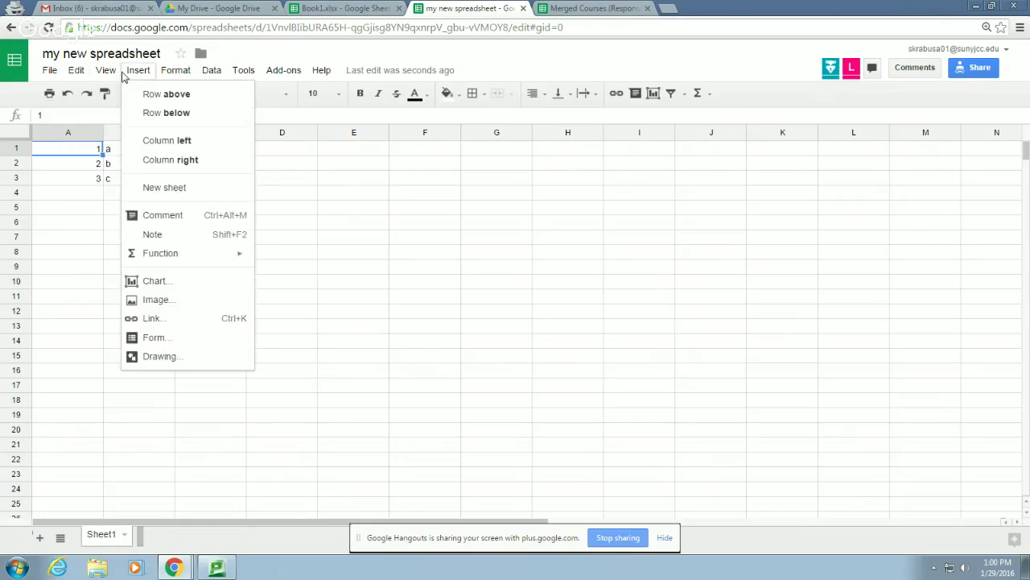
mouse_move(116, 95)
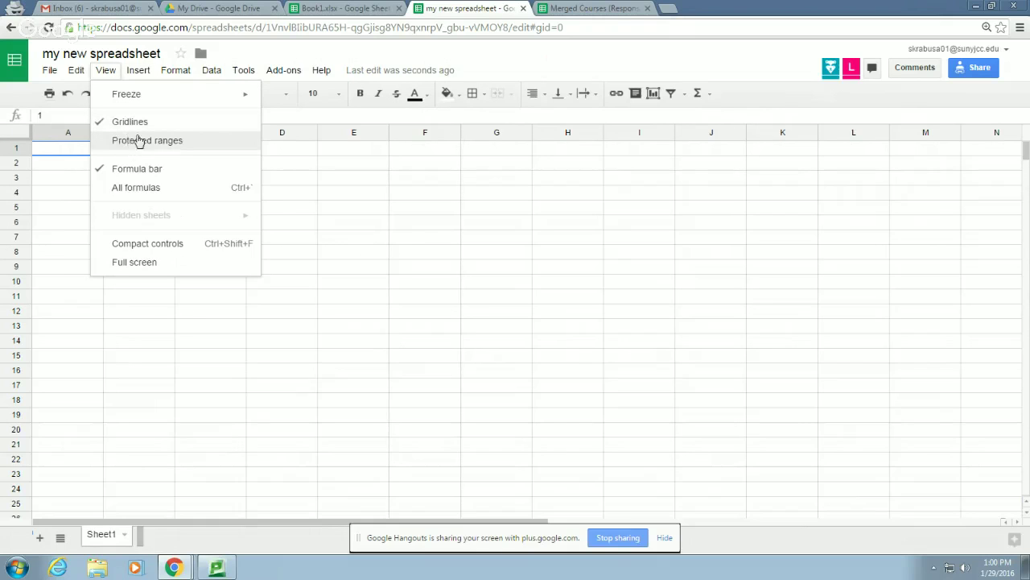
click(153, 191)
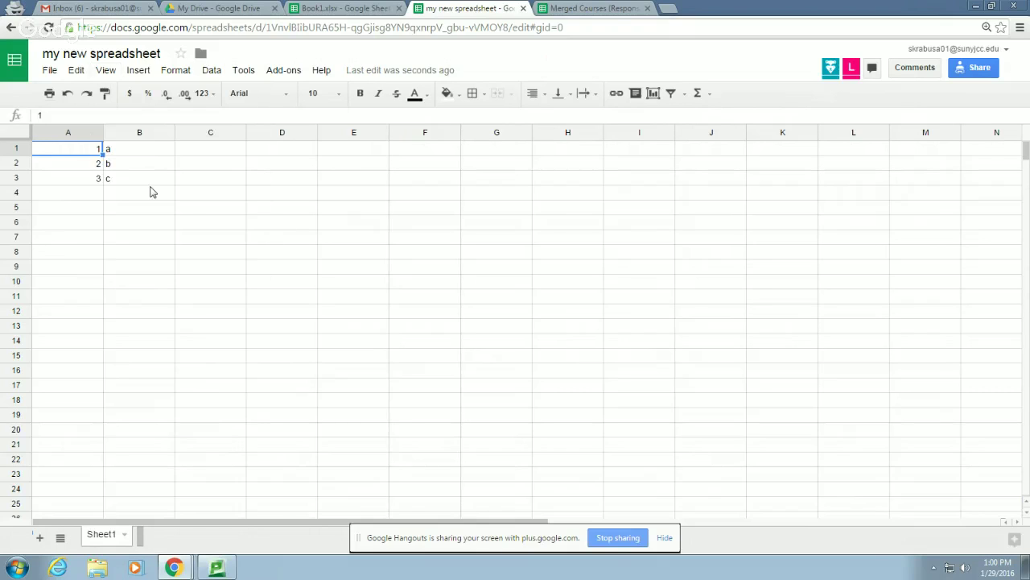
click(113, 75)
click(142, 187)
click(105, 71)
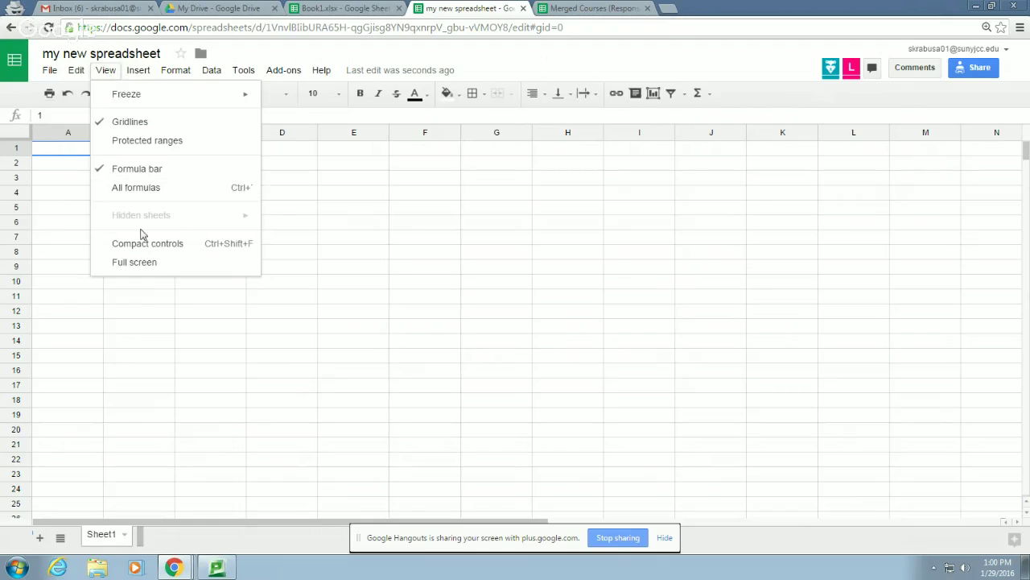
click(138, 70)
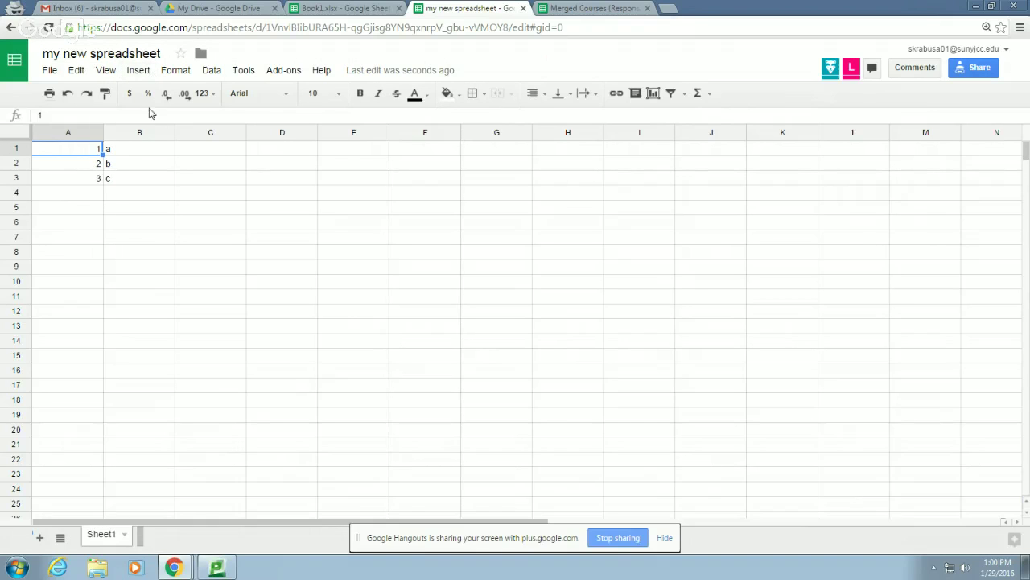
click(181, 194)
click(134, 71)
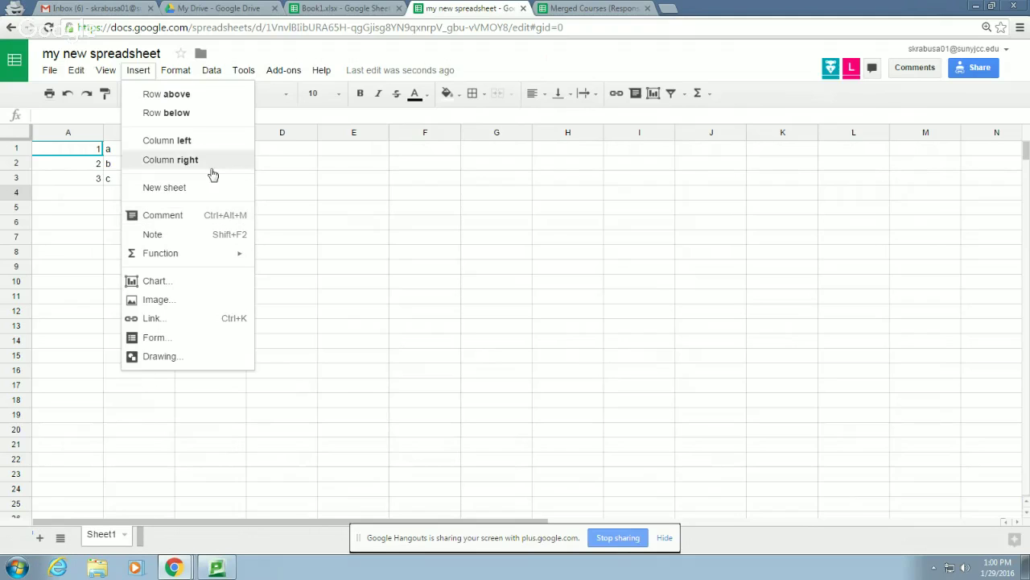
right_click(291, 136)
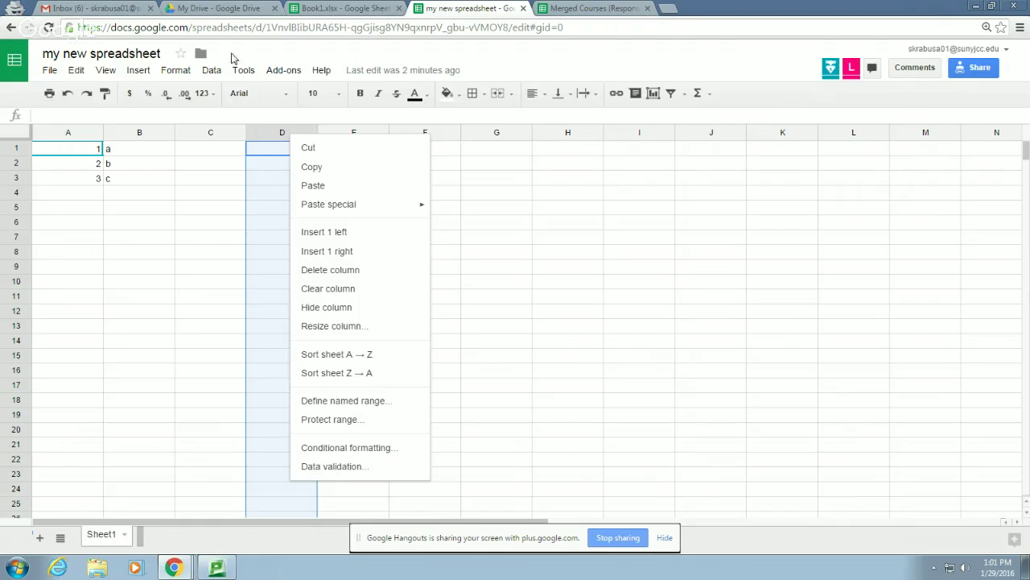
click(137, 71)
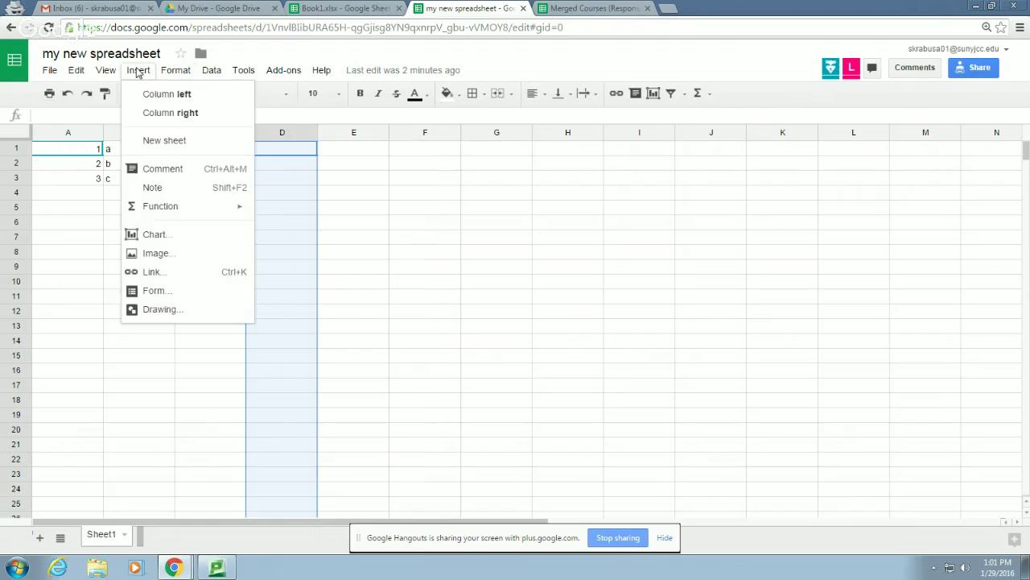
mouse_move(106, 71)
mouse_move(141, 71)
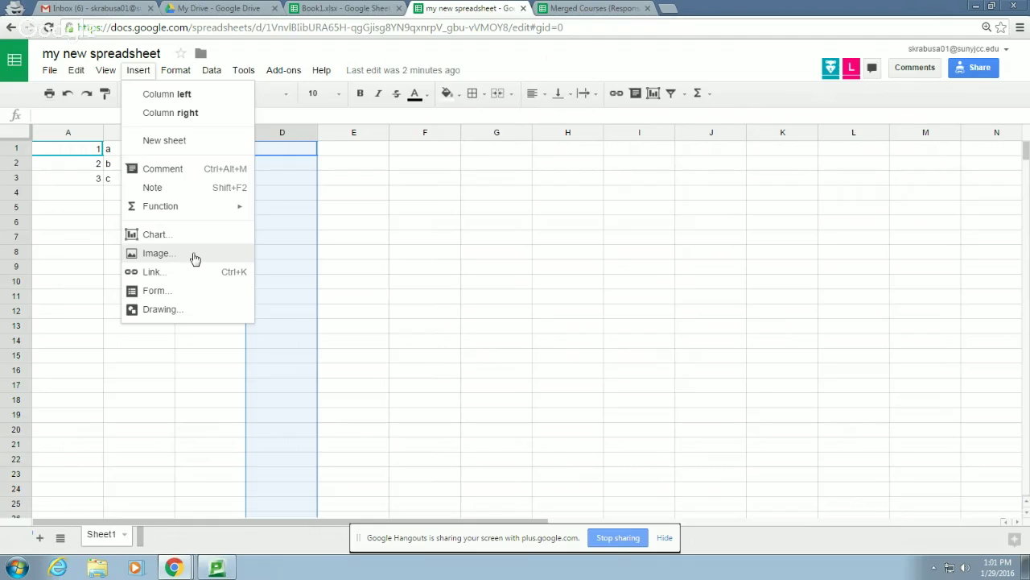
mouse_move(176, 73)
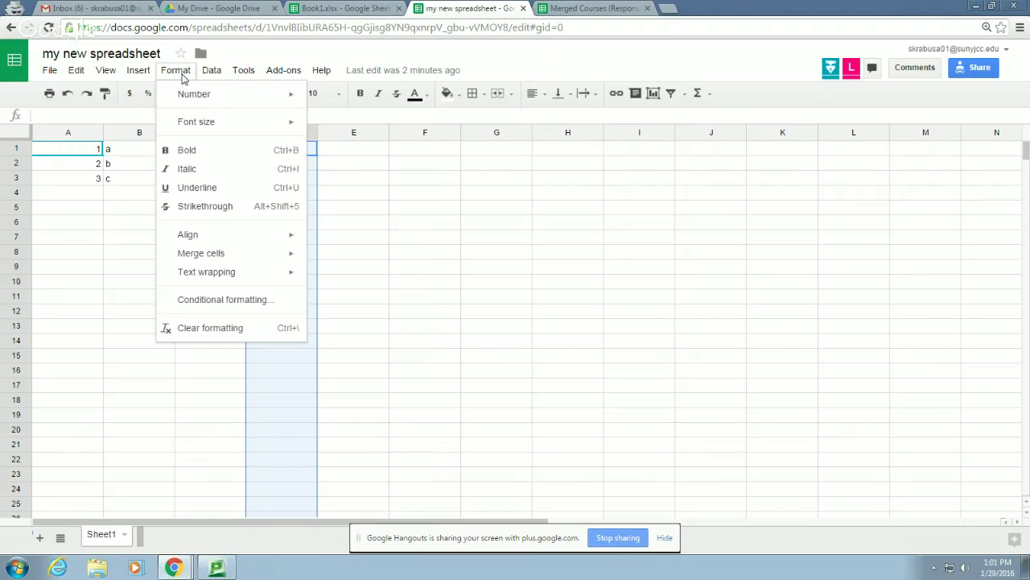
mouse_move(198, 96)
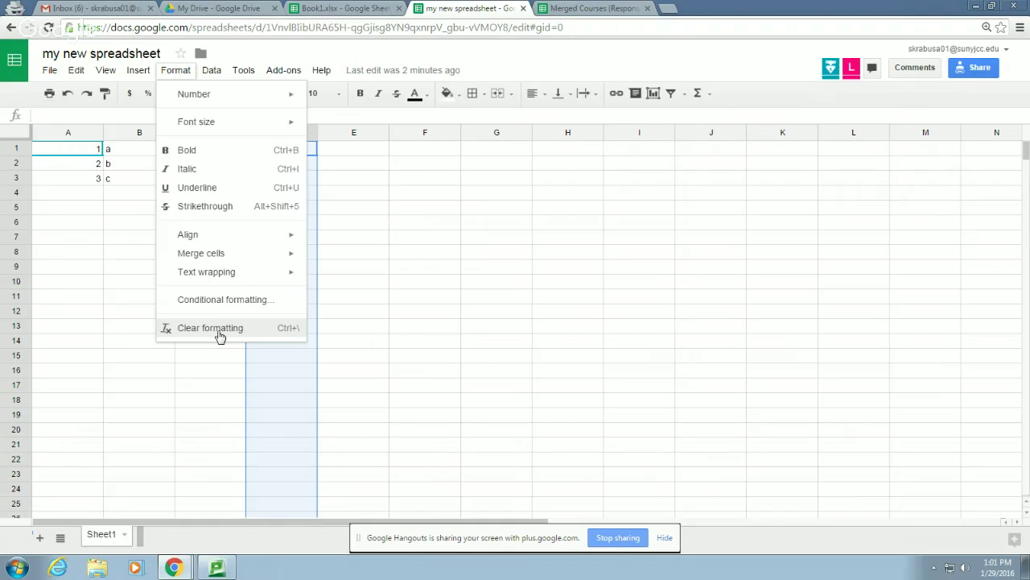
click(212, 71)
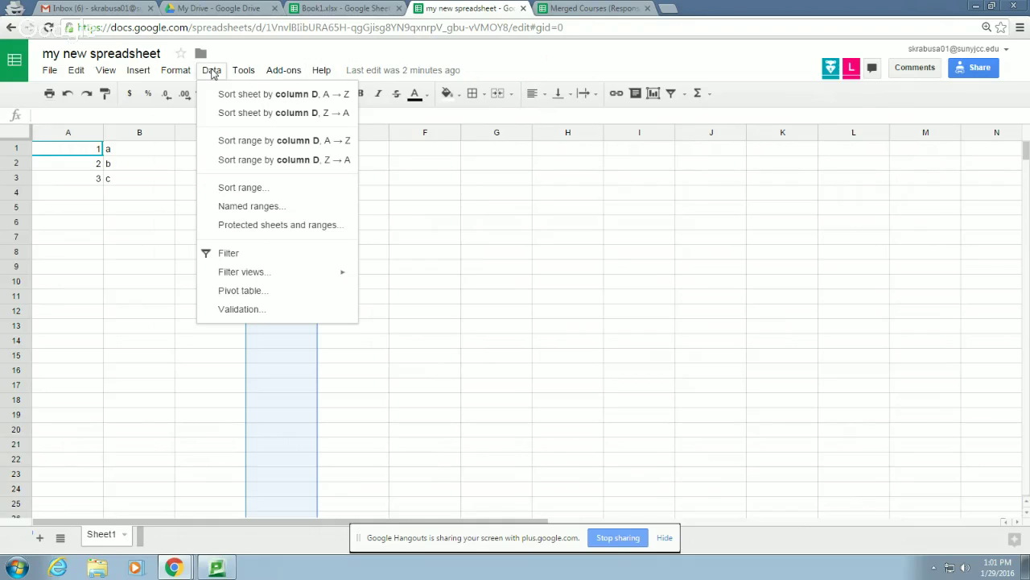
Sort the sheet by column B, Z → A
click(120, 133)
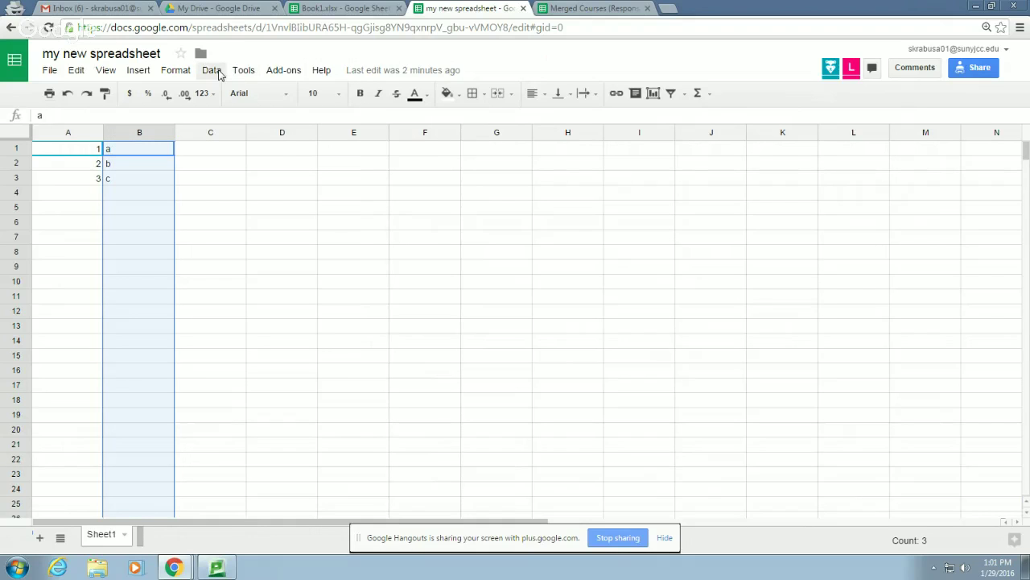
click(214, 71)
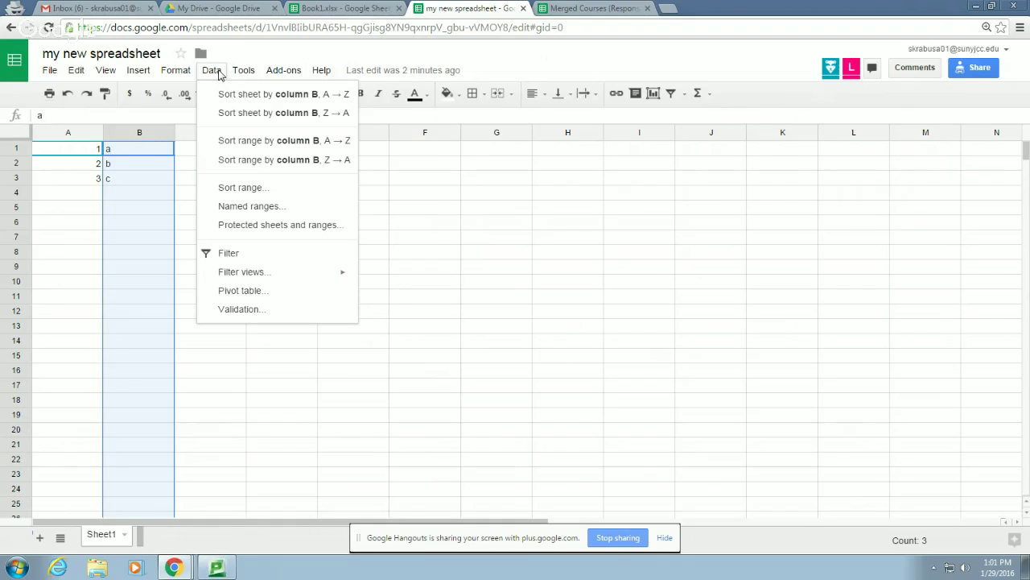
click(252, 115)
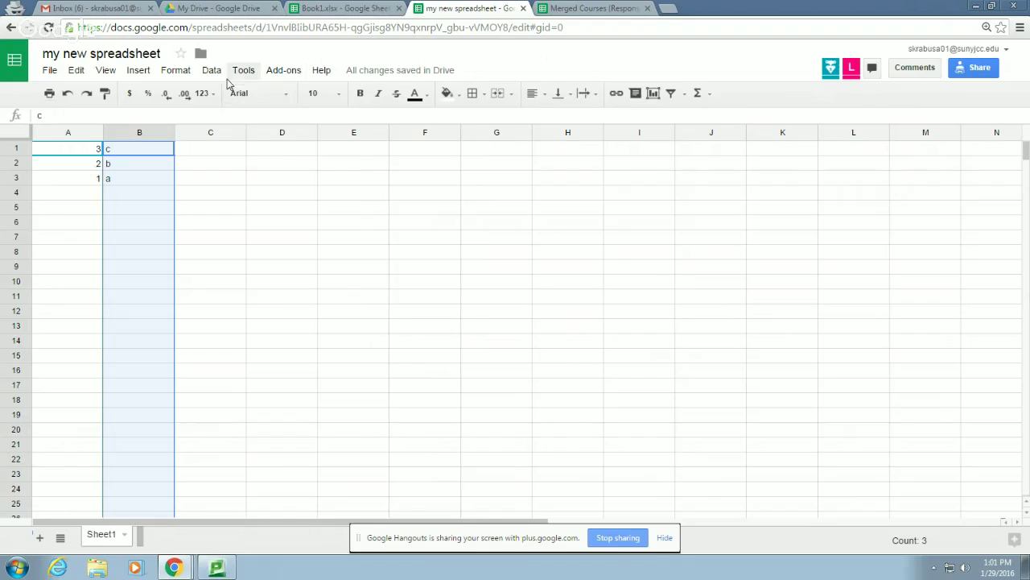
Check the Data > Sort range settings and cancel without sorting
click(213, 71)
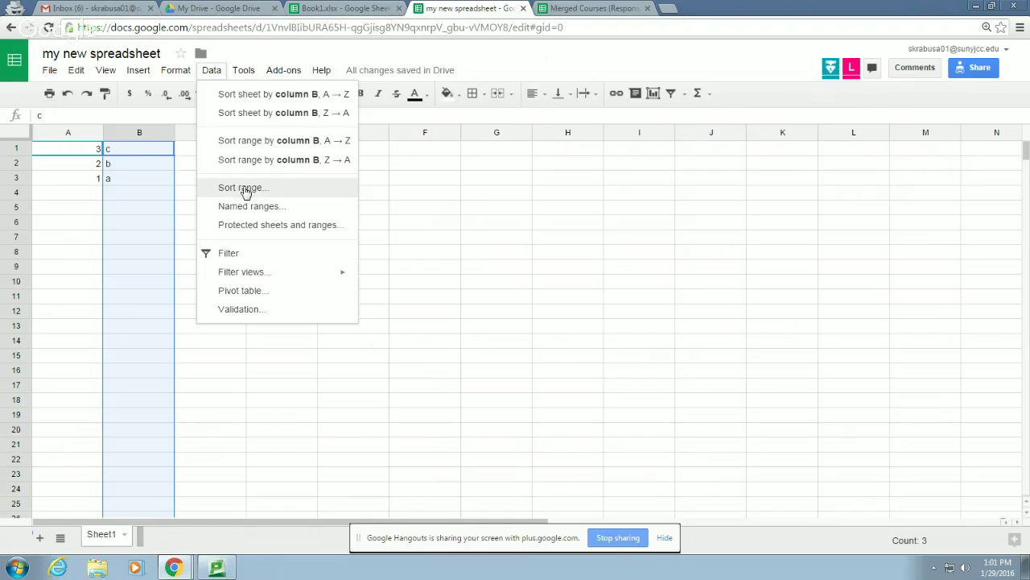
click(246, 190)
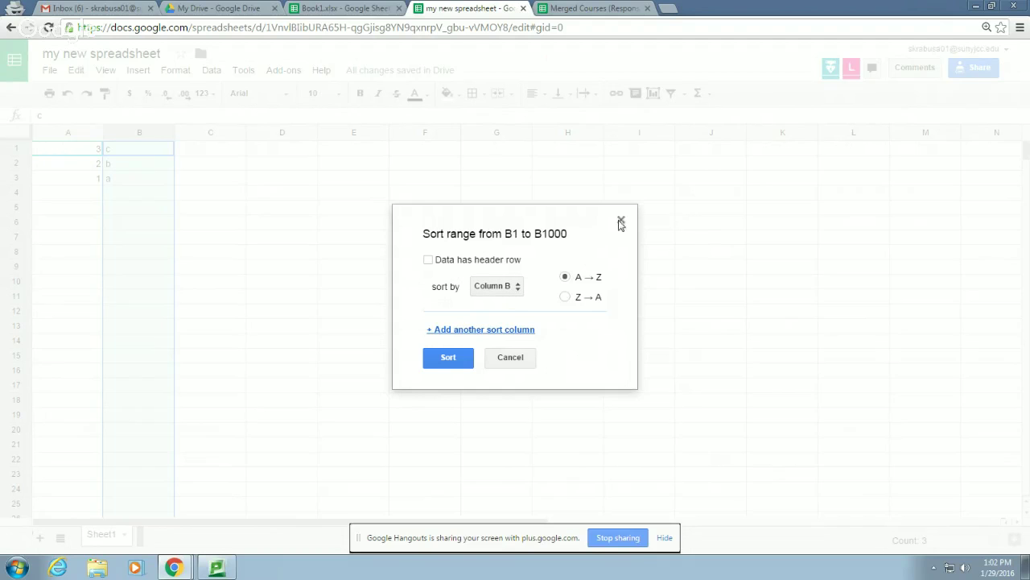
click(622, 221)
click(210, 73)
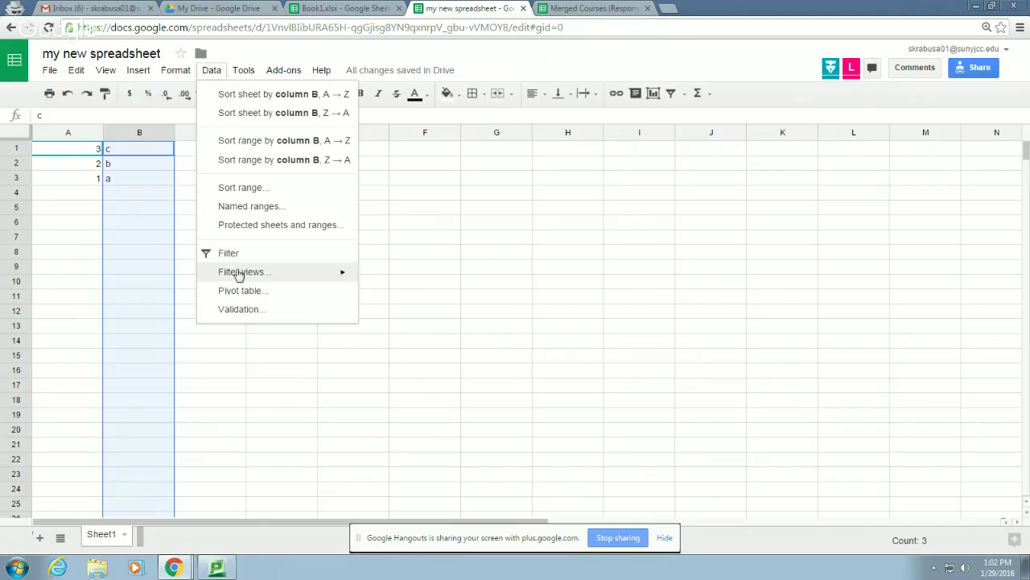
mouse_move(271, 275)
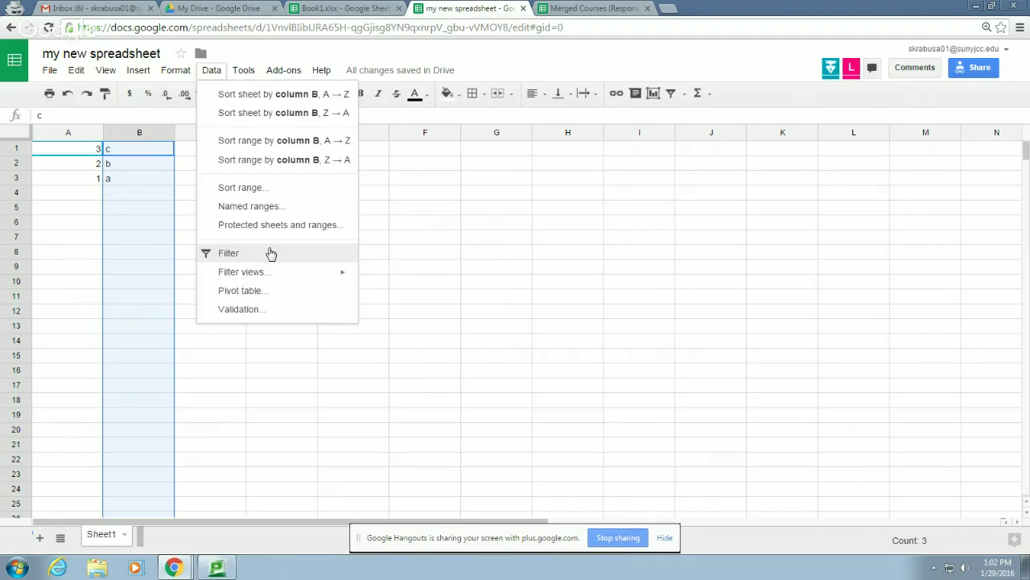
mouse_move(246, 74)
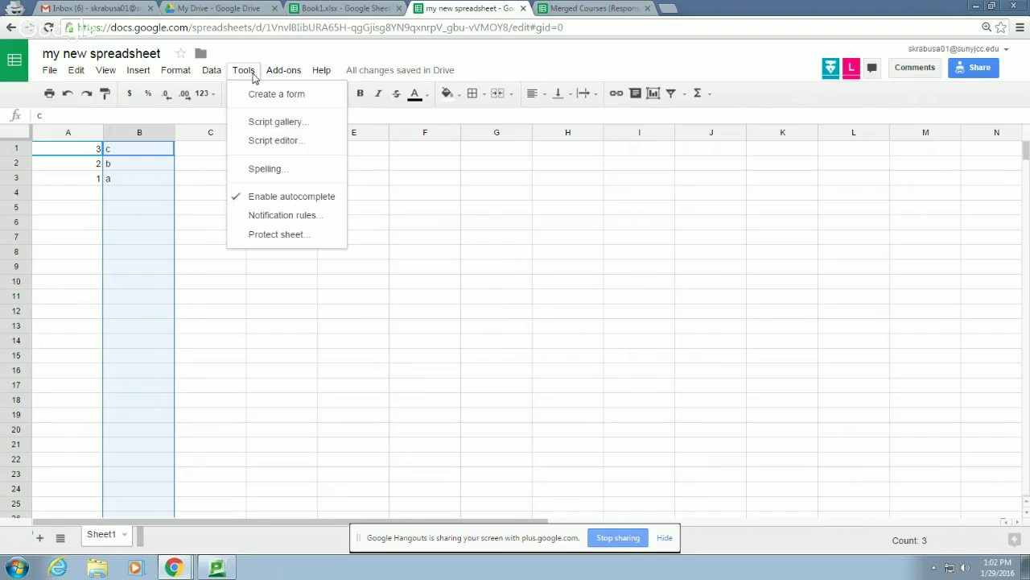
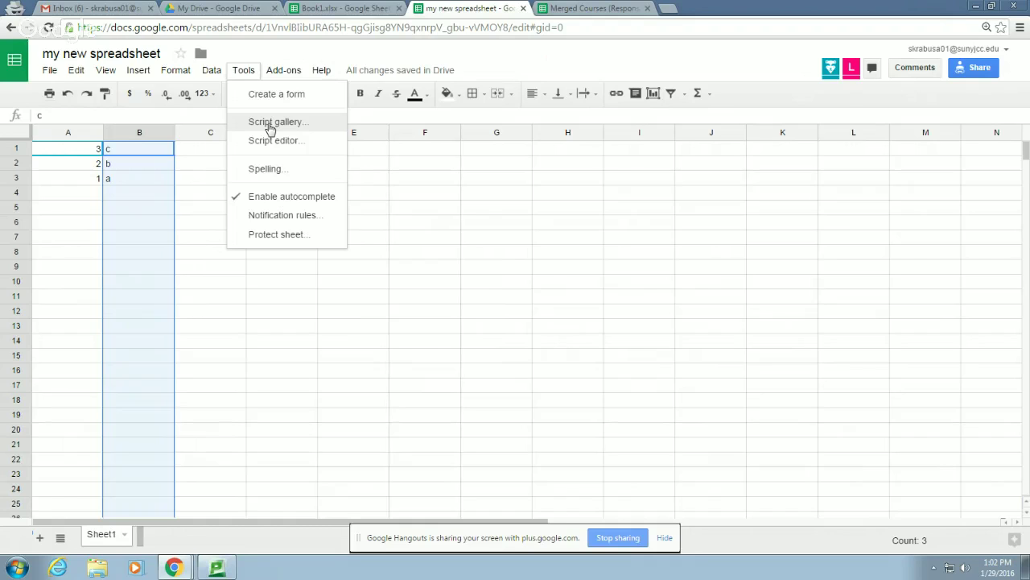
Switch to the other my new spreadsheet window and close that tab
click(184, 570)
click(184, 474)
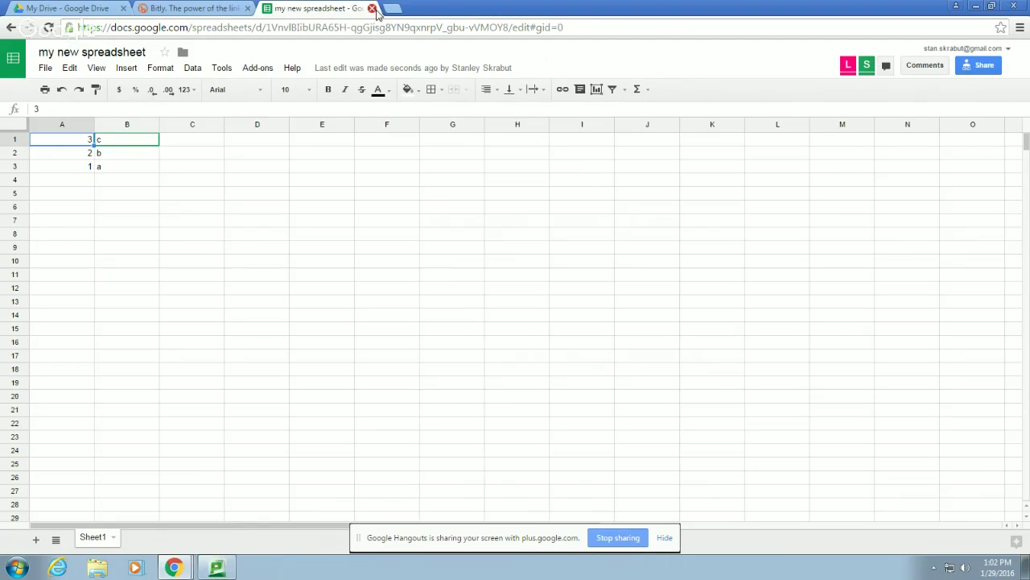
click(372, 8)
From My Drive, open JCCTEI > OSCQR Reviews and the Macroeconomic Principles spreadsheet
click(88, 7)
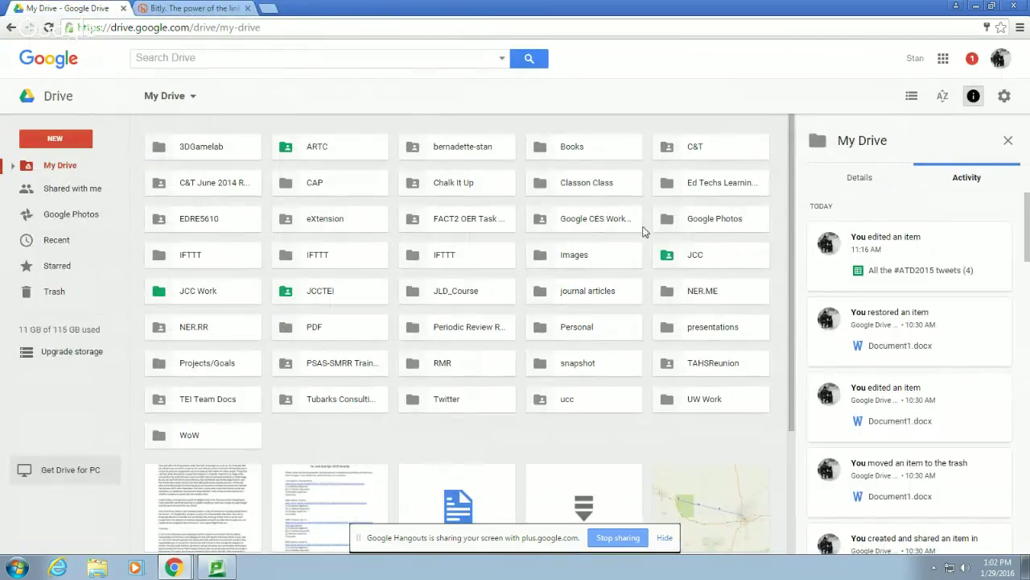
double_click(311, 299)
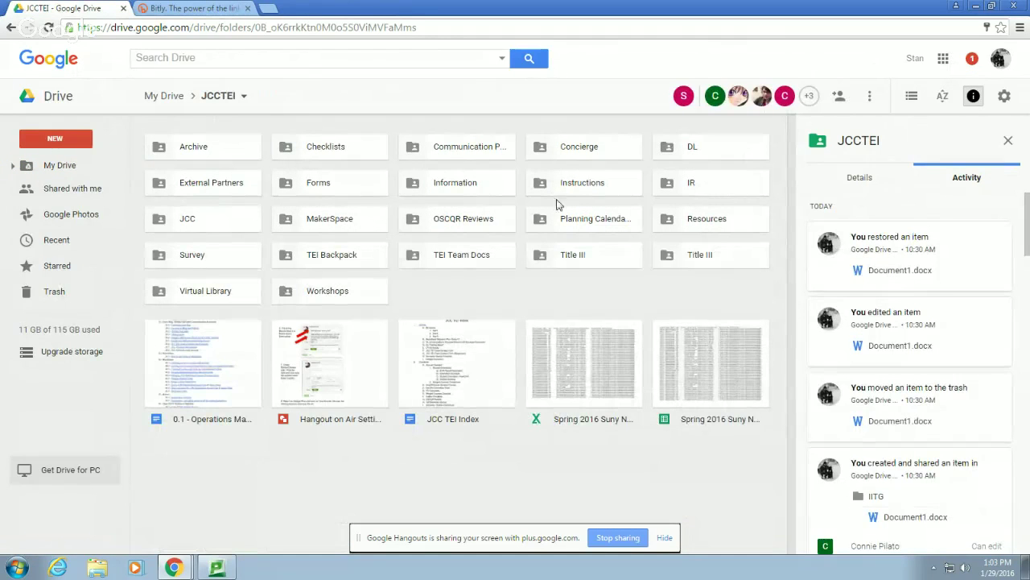
double_click(460, 220)
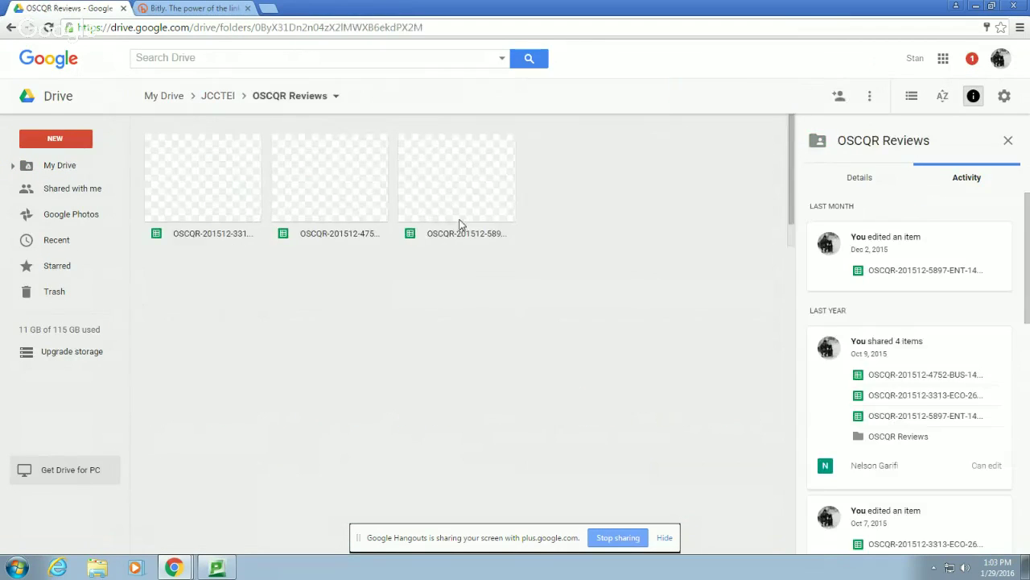
double_click(225, 205)
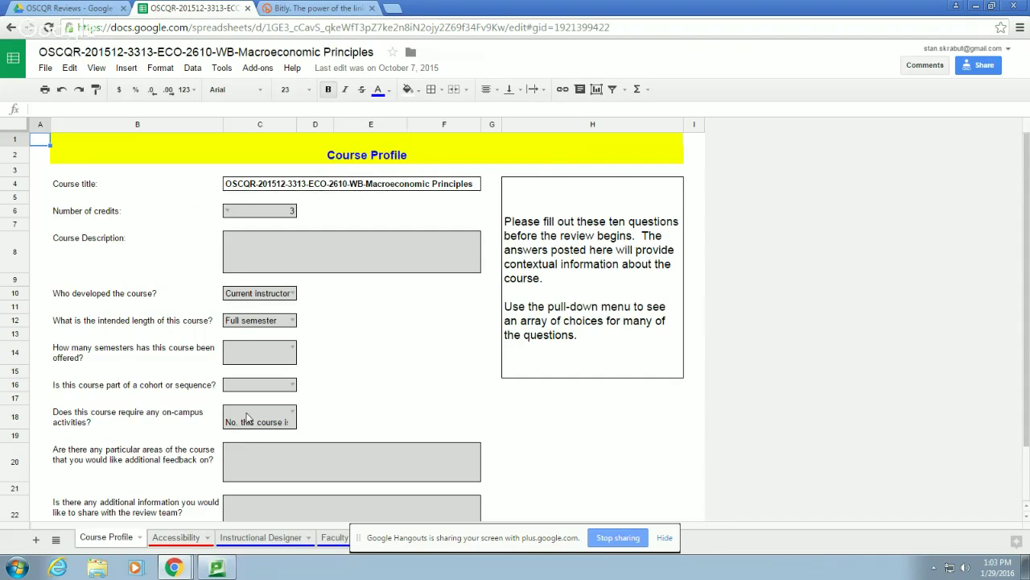
Scroll the Course Profile sheet, then look over the CONFIG sheet
scroll(246, 417, down, 3)
scroll(247, 417, up, 3)
click(666, 539)
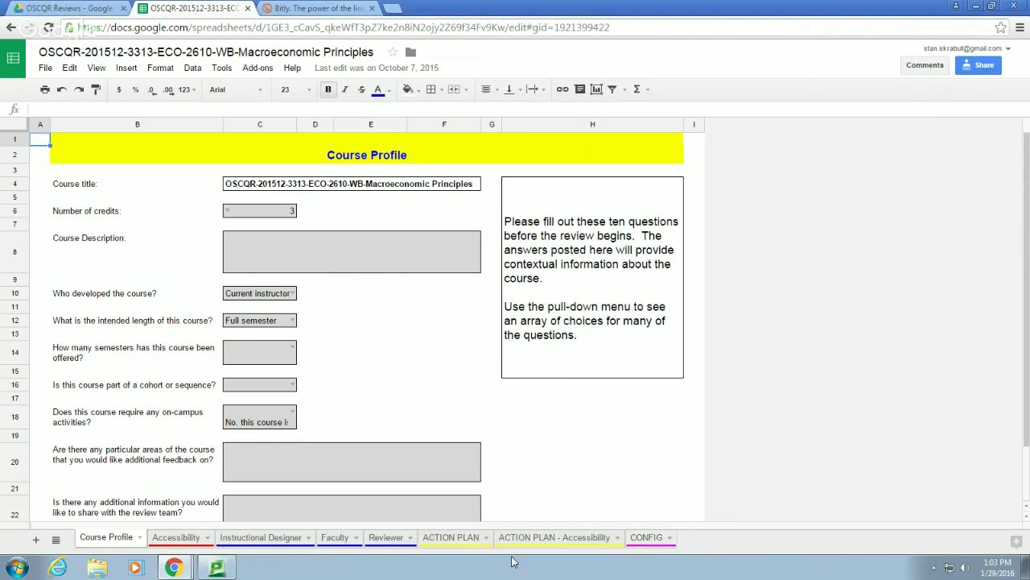
click(656, 538)
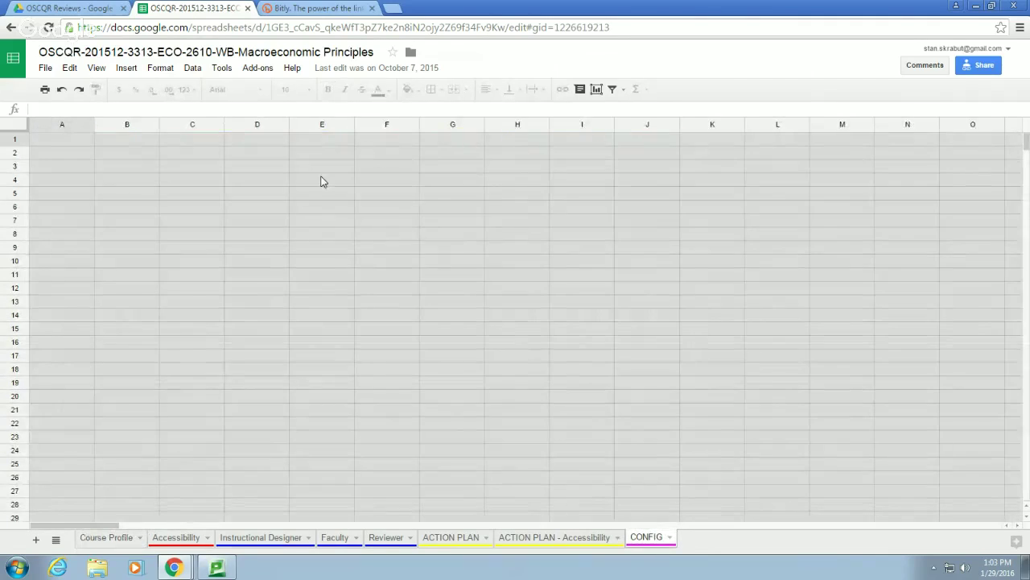
scroll(487, 325, down, 8)
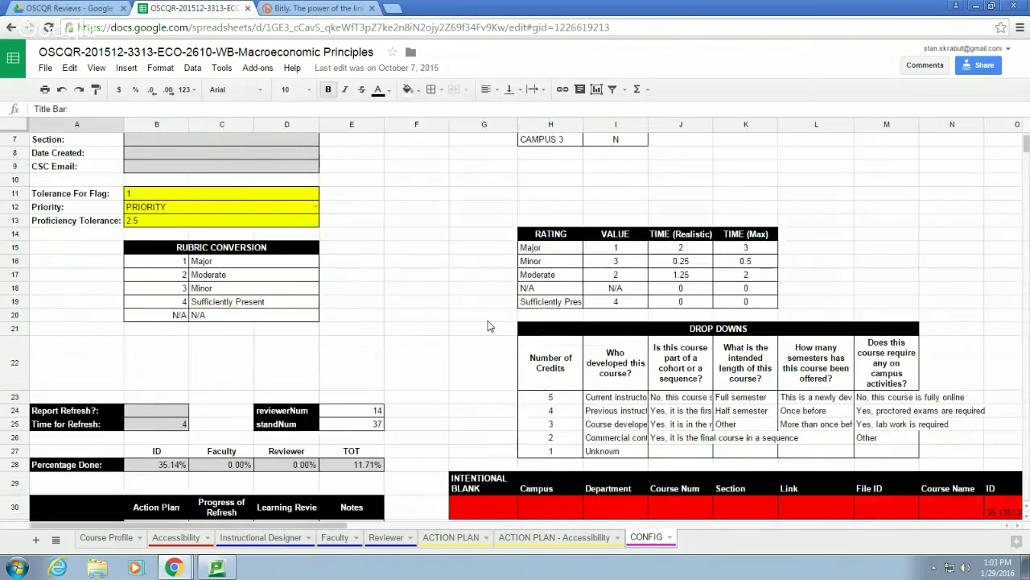
scroll(487, 325, up, 8)
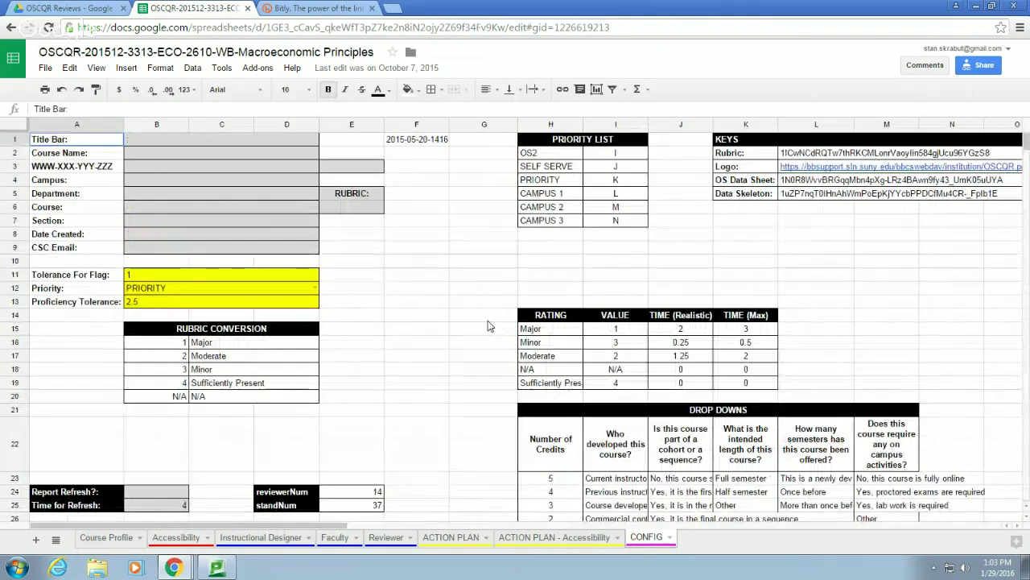
scroll(487, 325, down, 20)
scroll(487, 325, down, 10)
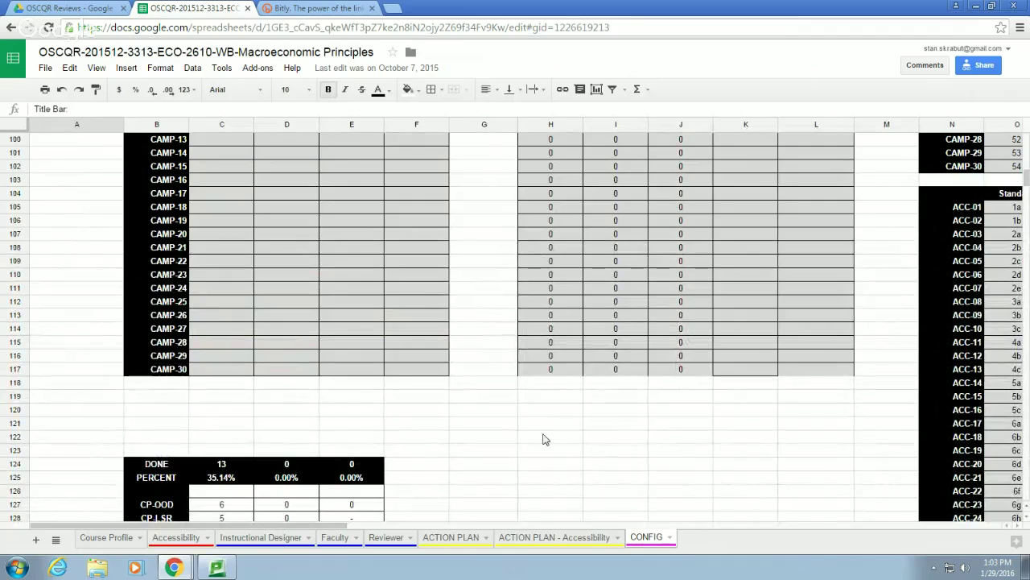
Switch to the ACTION PLAN - Accessibility sheet and scroll its quality indicator checklist
click(556, 538)
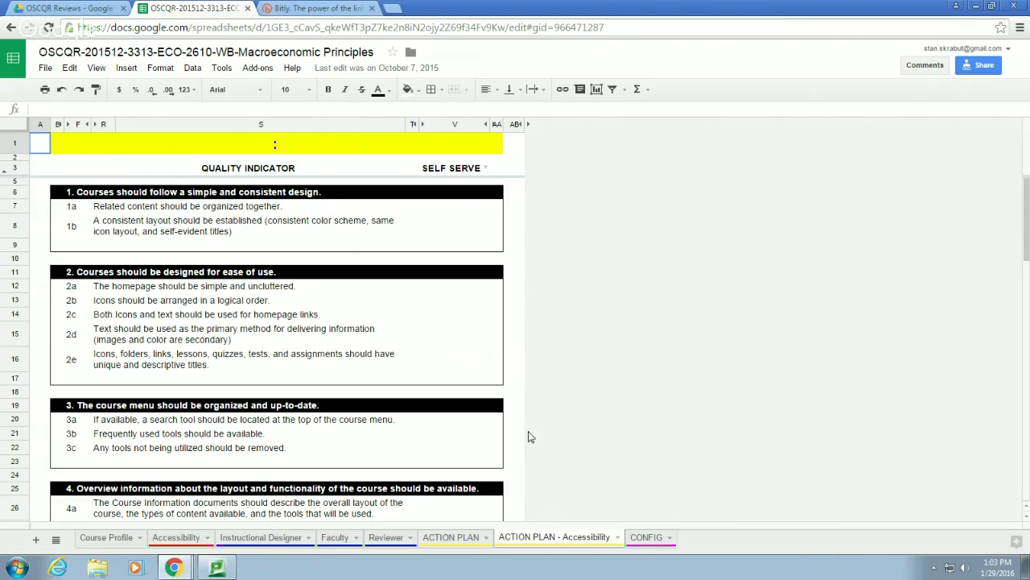
scroll(344, 273, down, 1)
scroll(344, 273, down, 5)
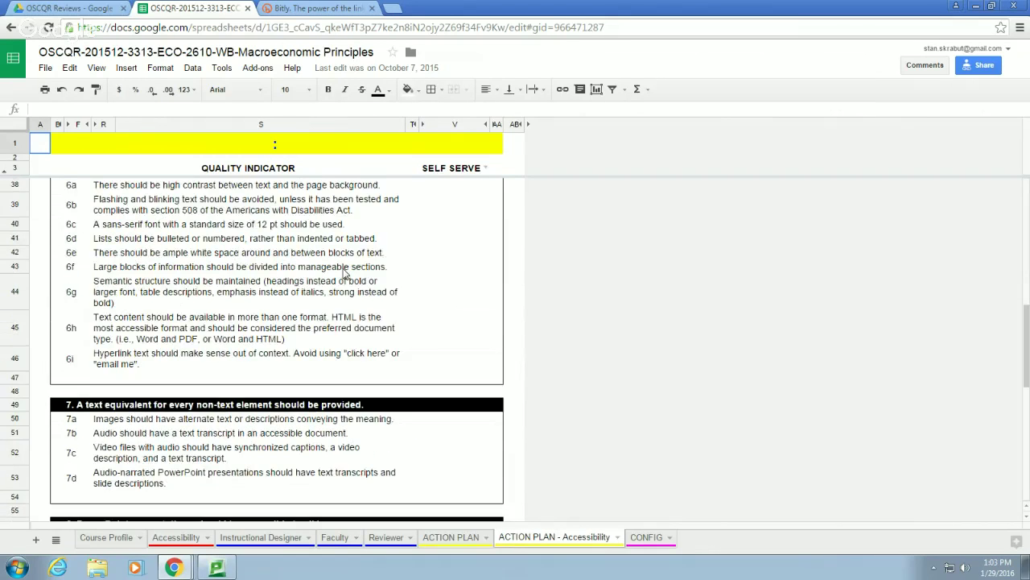
scroll(343, 274, up, 5)
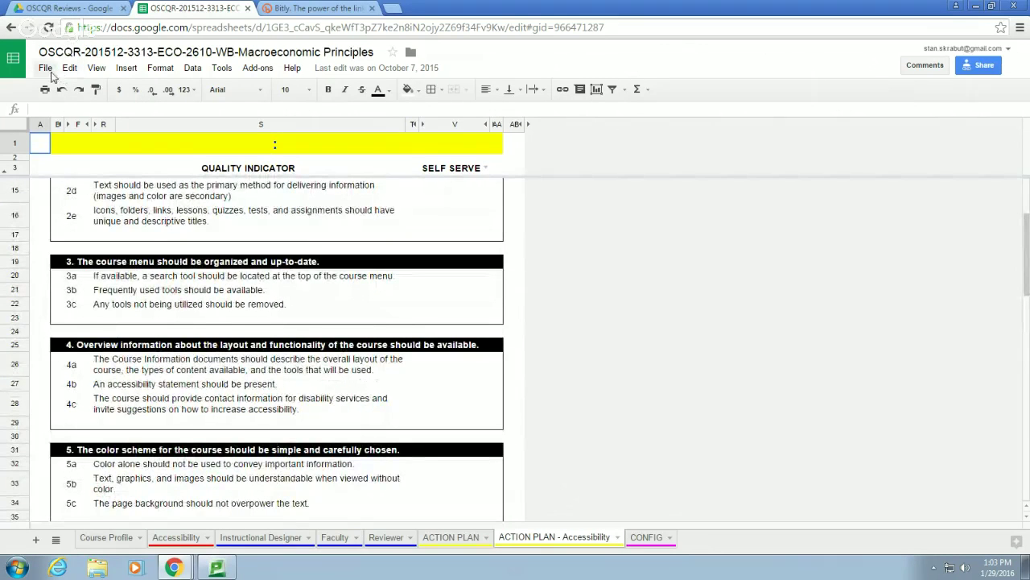
click(221, 69)
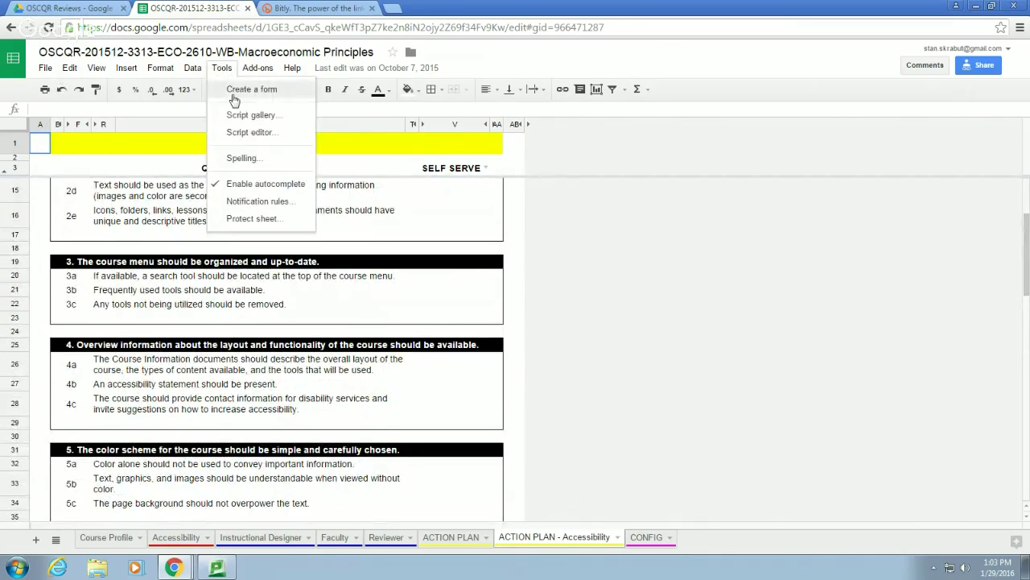
click(246, 134)
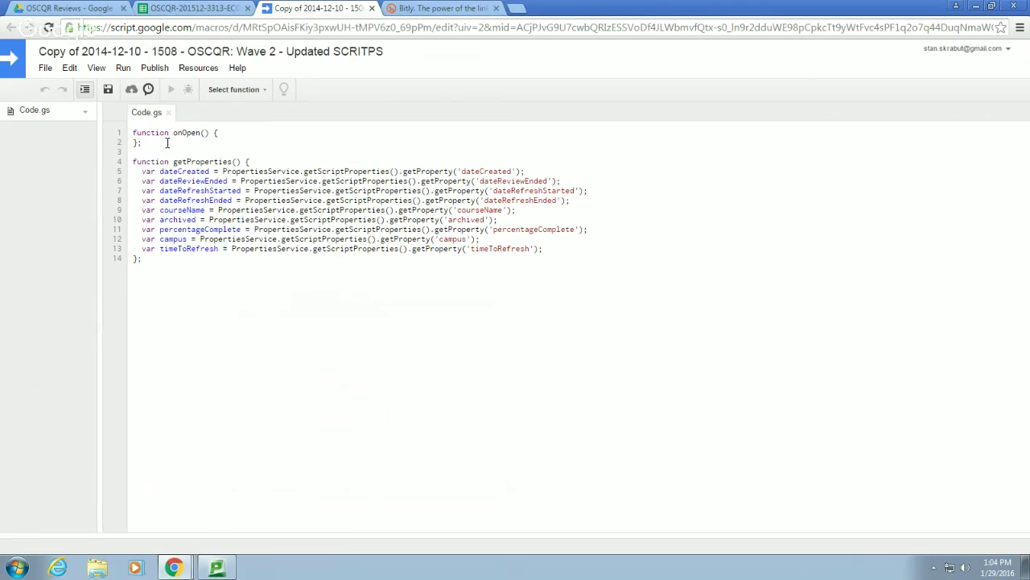
click(85, 115)
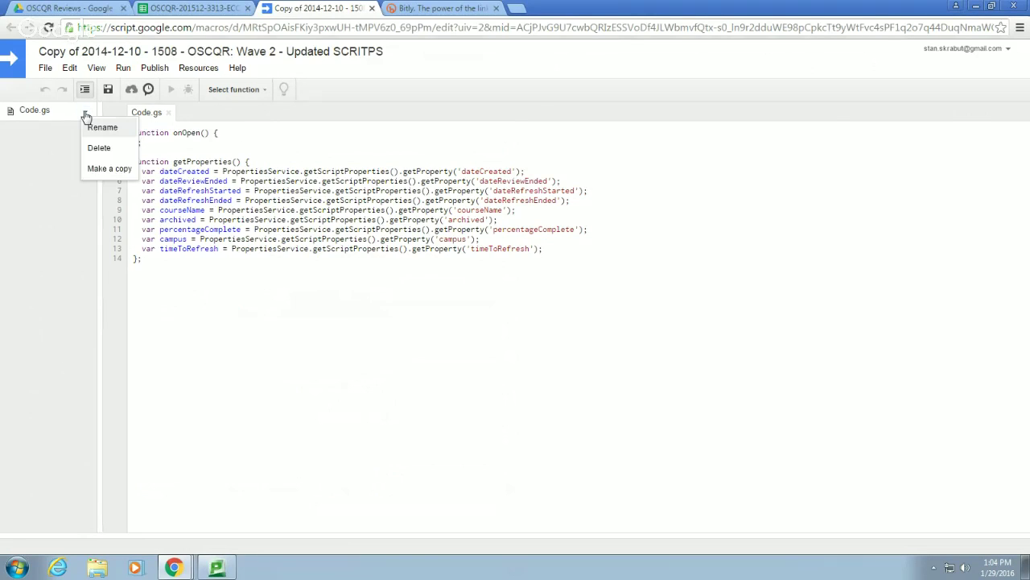
click(322, 119)
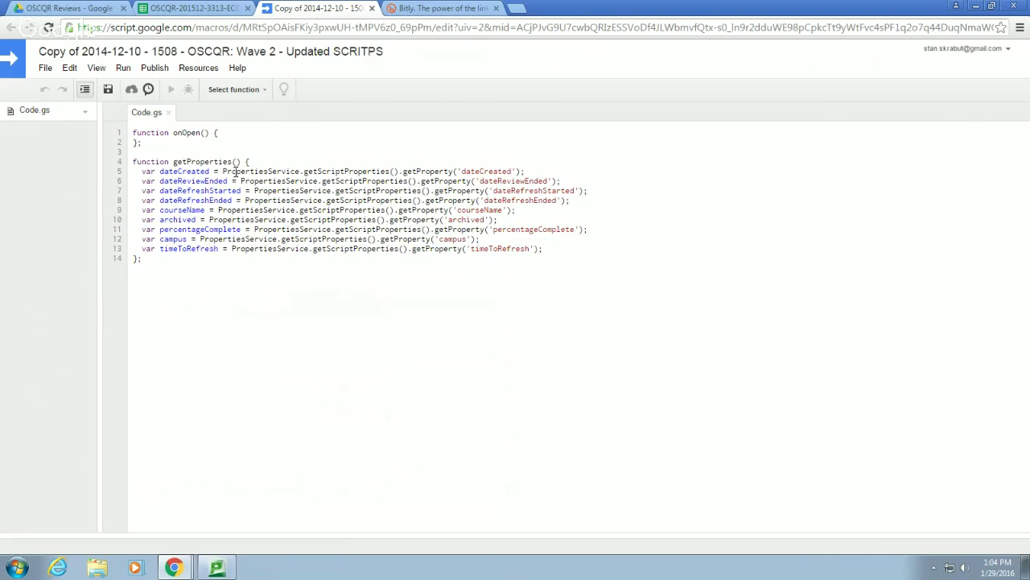
click(372, 8)
Close the script editor and OSCQR review tabs and return to the my new spreadsheet window
click(372, 8)
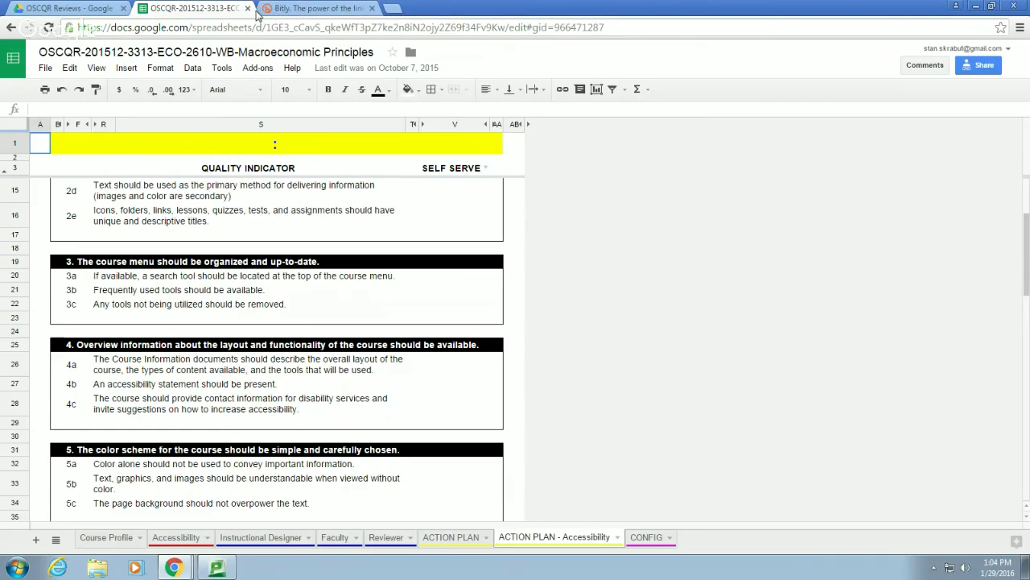
click(247, 8)
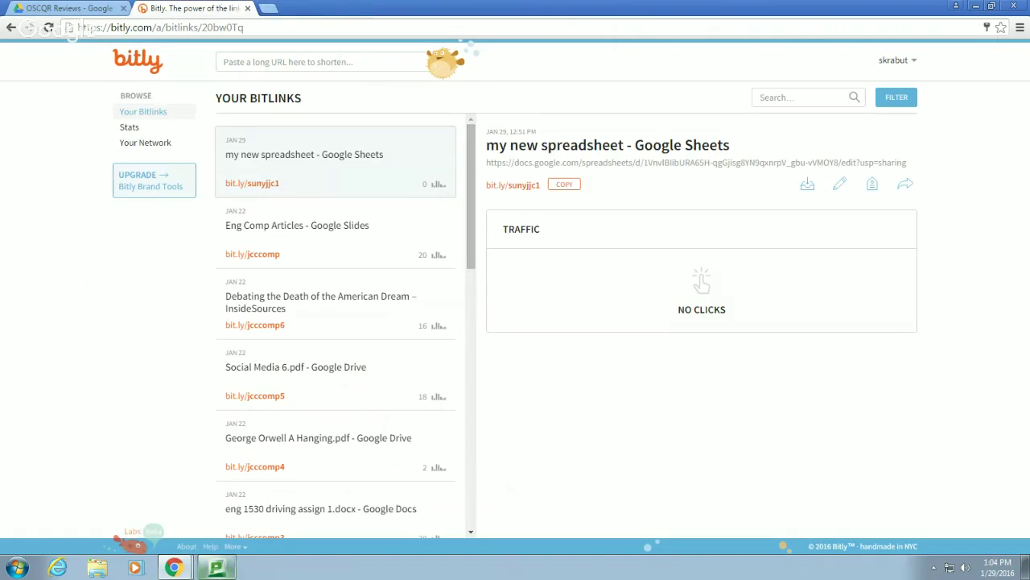
click(174, 567)
click(198, 538)
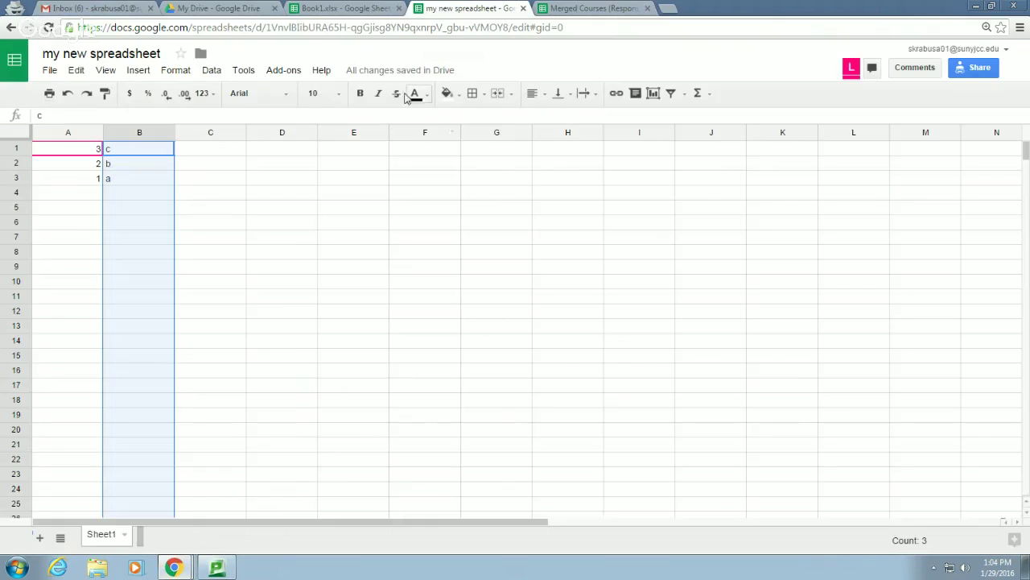
Look through the Data and Tools menus for add-on options
click(213, 71)
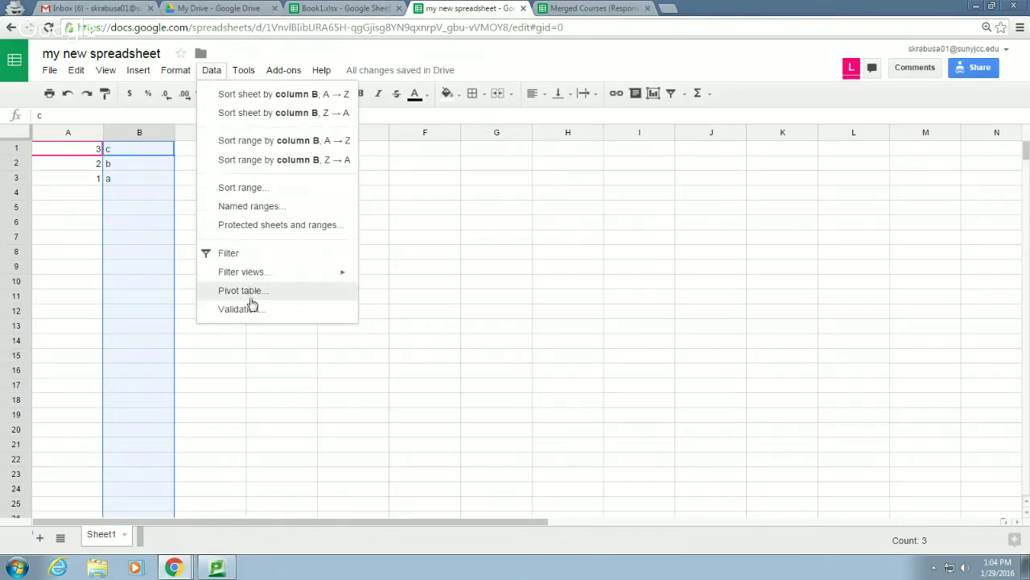
click(244, 71)
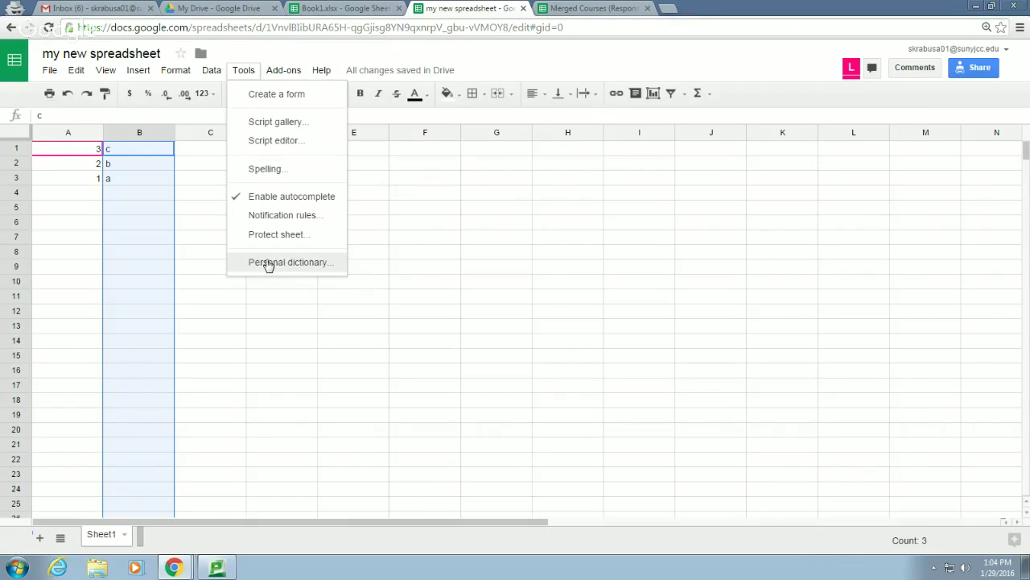
mouse_move(269, 77)
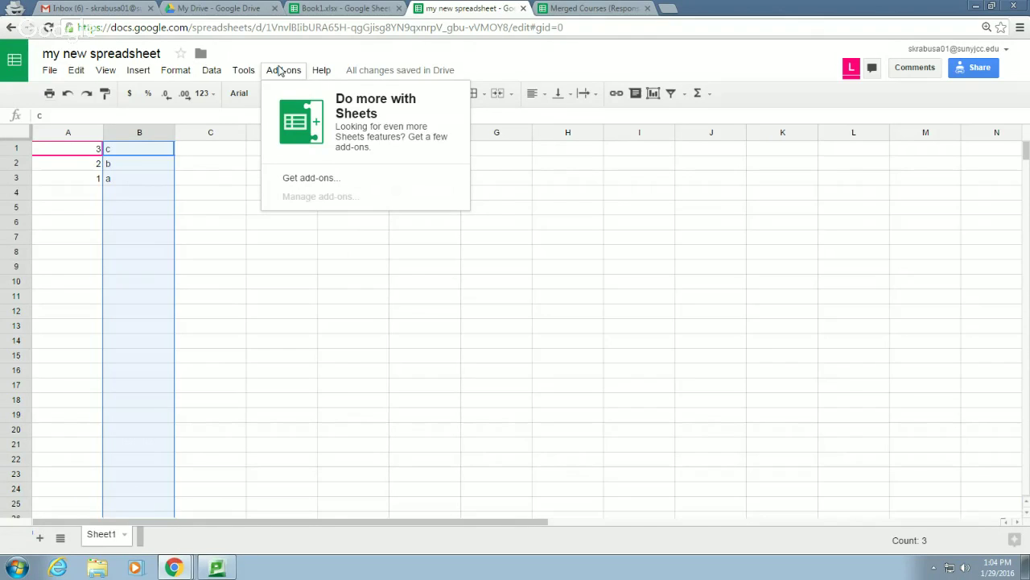
Open the add-on store and browse its first listings
click(309, 180)
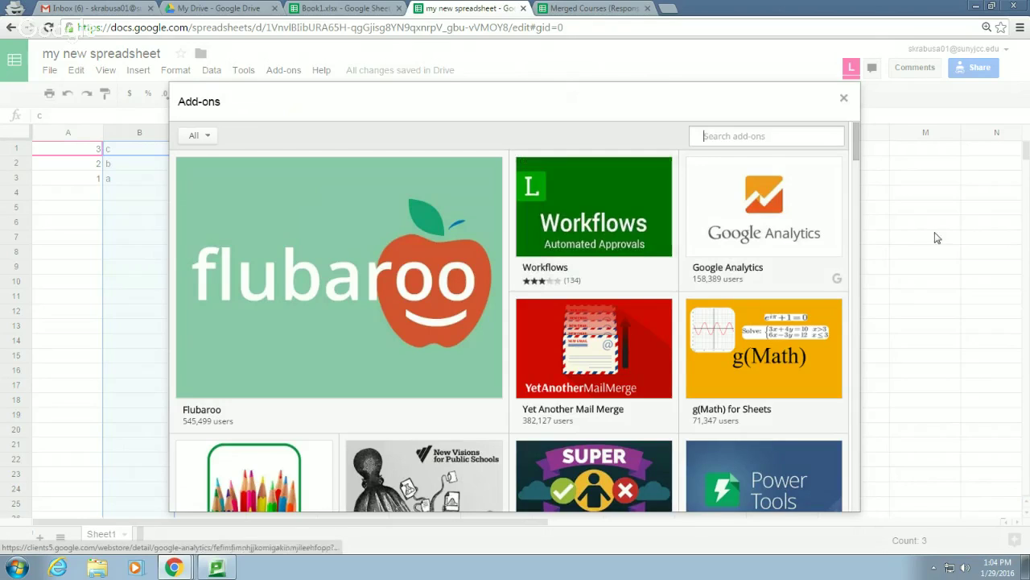
mouse_move(806, 249)
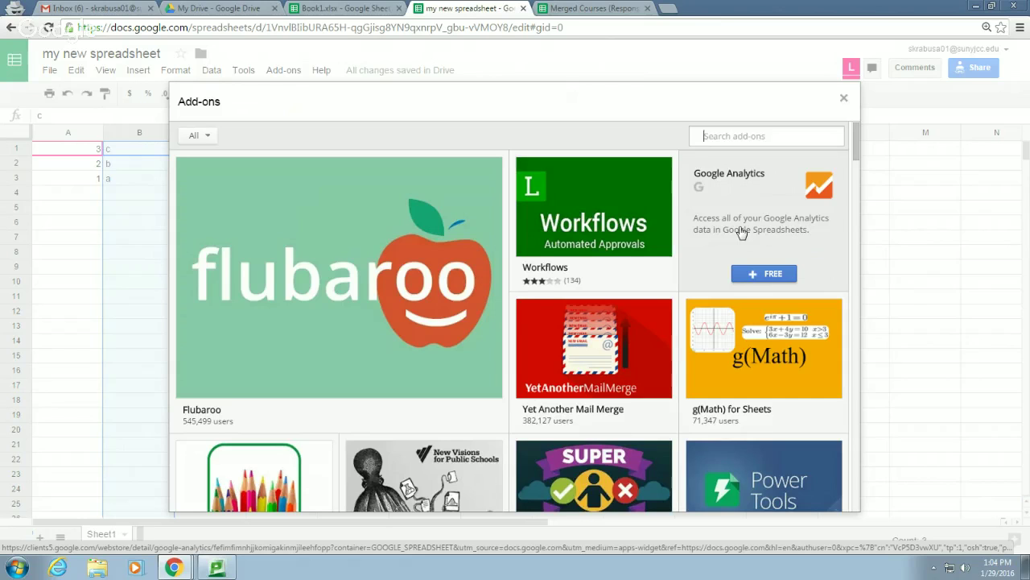
mouse_move(587, 249)
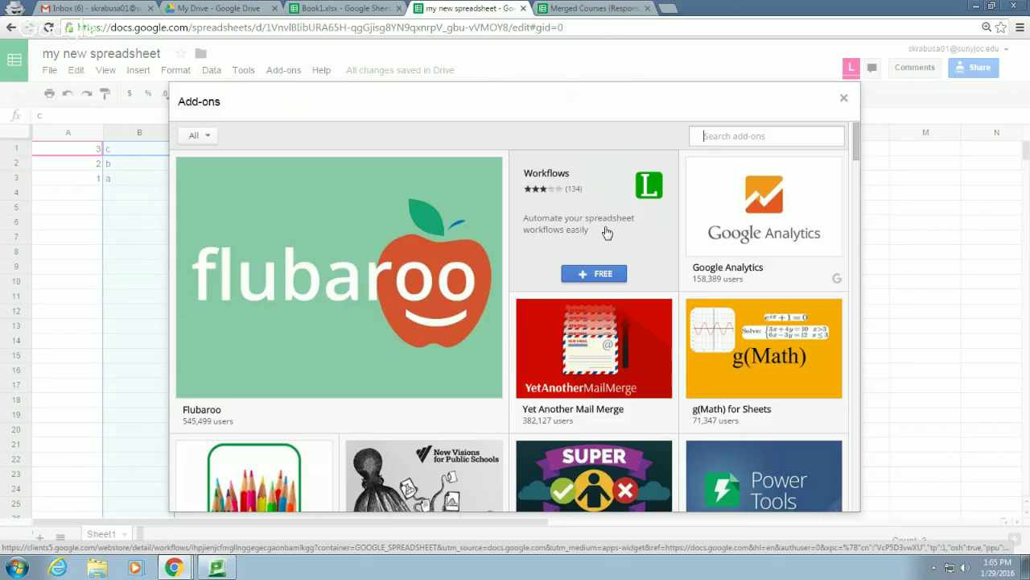
scroll(569, 321, down, 1)
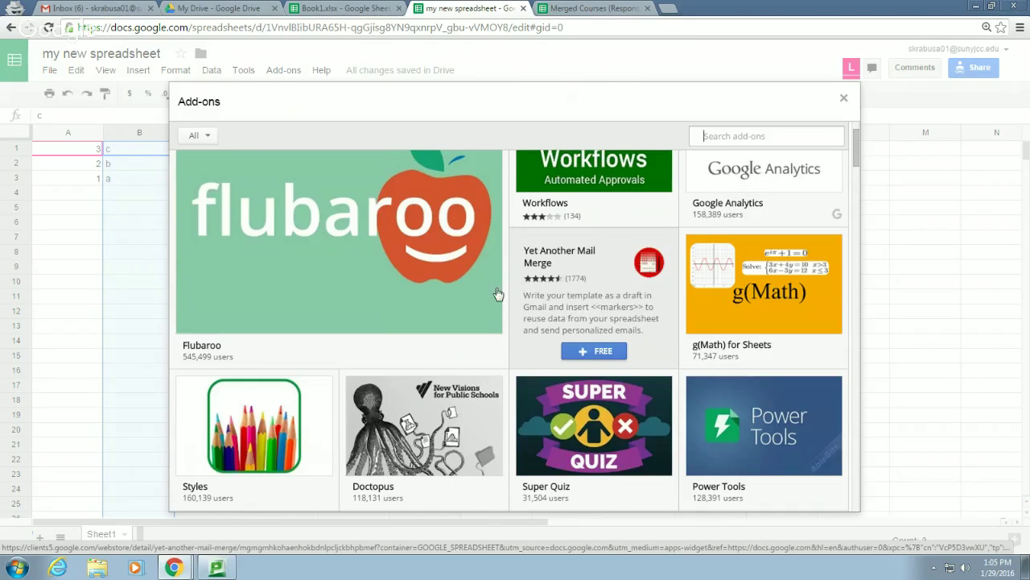
mouse_move(431, 303)
mouse_move(564, 306)
Browse further add-ons such as Text Analysis and Kimono, then close the gallery
scroll(750, 325, down, 3)
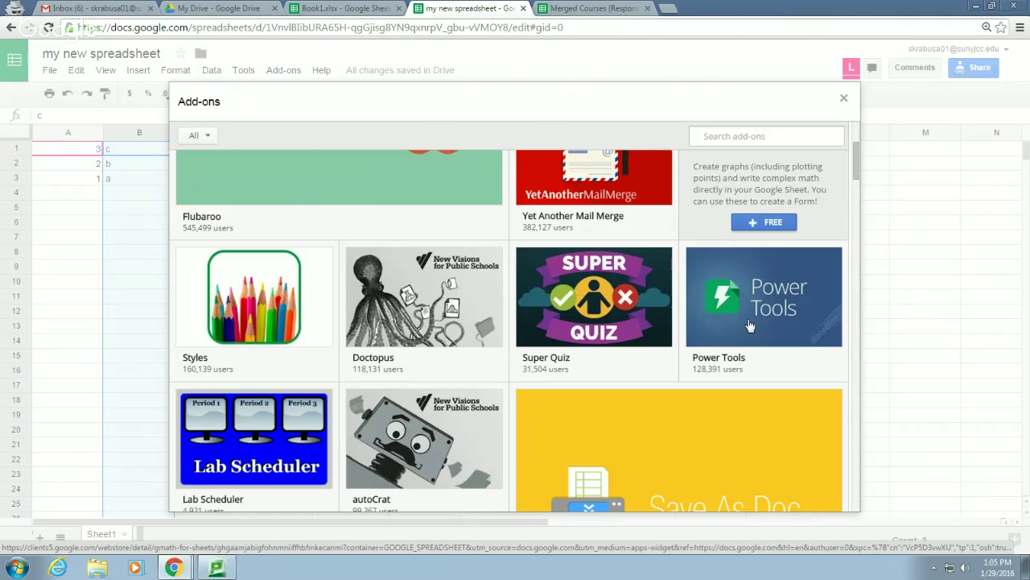
scroll(402, 370, down, 10)
scroll(692, 330, down, 10)
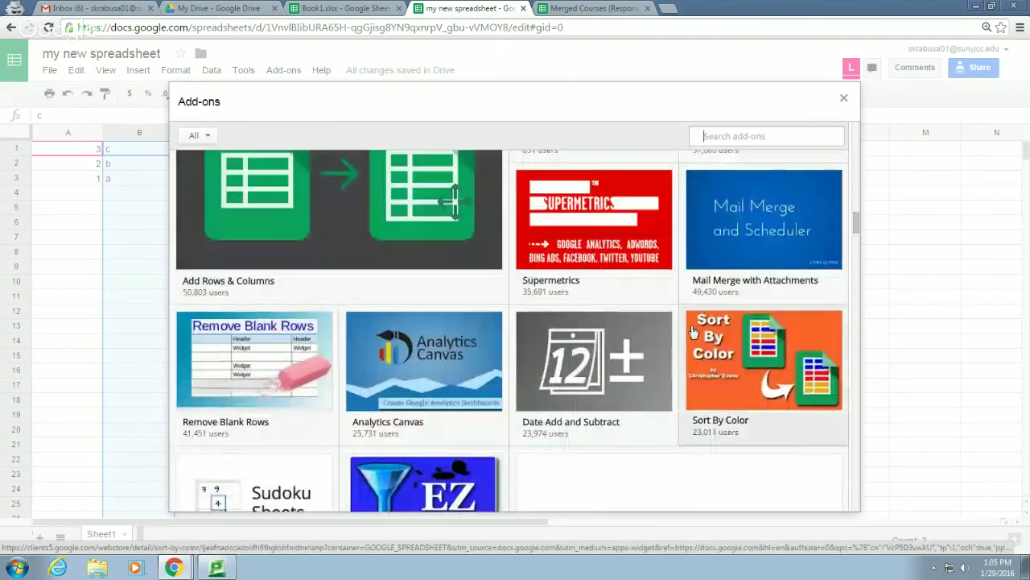
scroll(692, 330, down, 6)
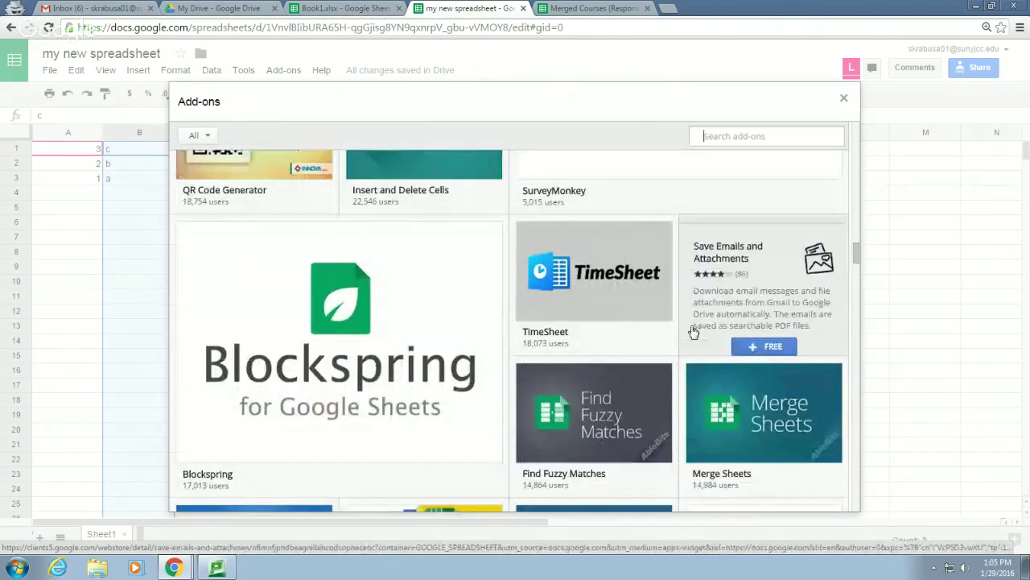
mouse_move(614, 304)
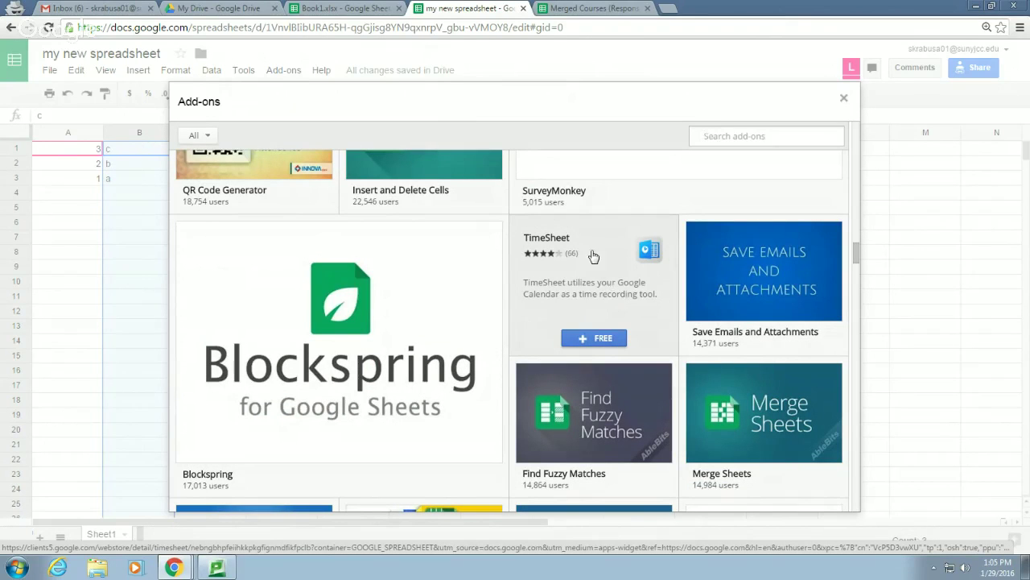
scroll(596, 326, down, 5)
mouse_move(382, 313)
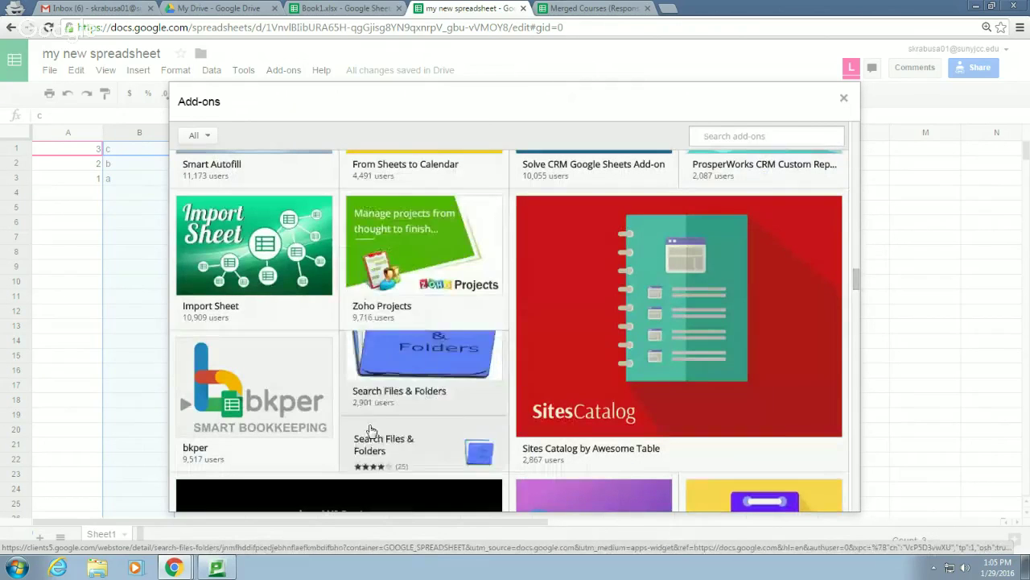
scroll(381, 432, down, 9)
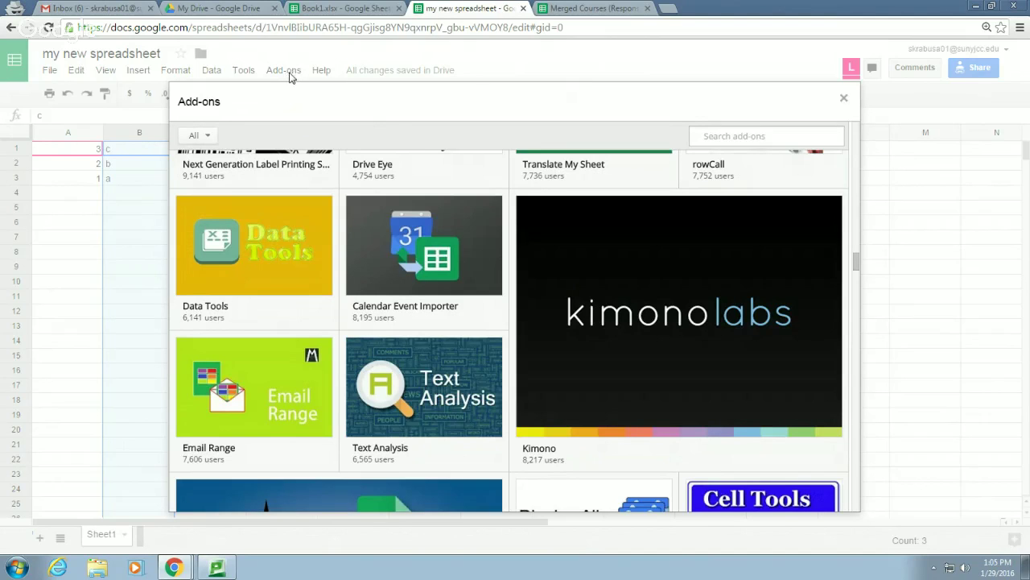
click(844, 97)
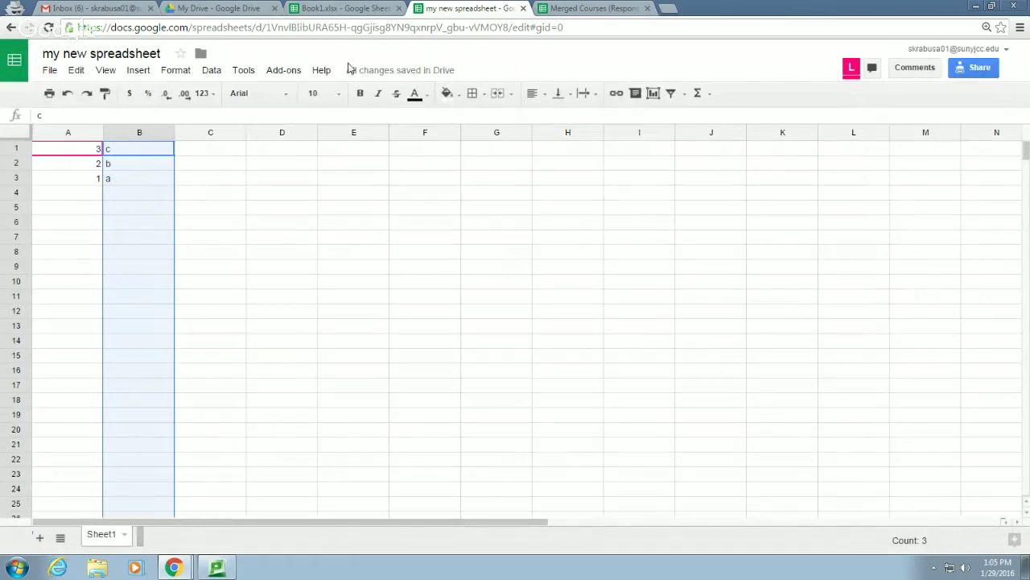
Open the spreadsheet Function list from the Help menu
click(321, 70)
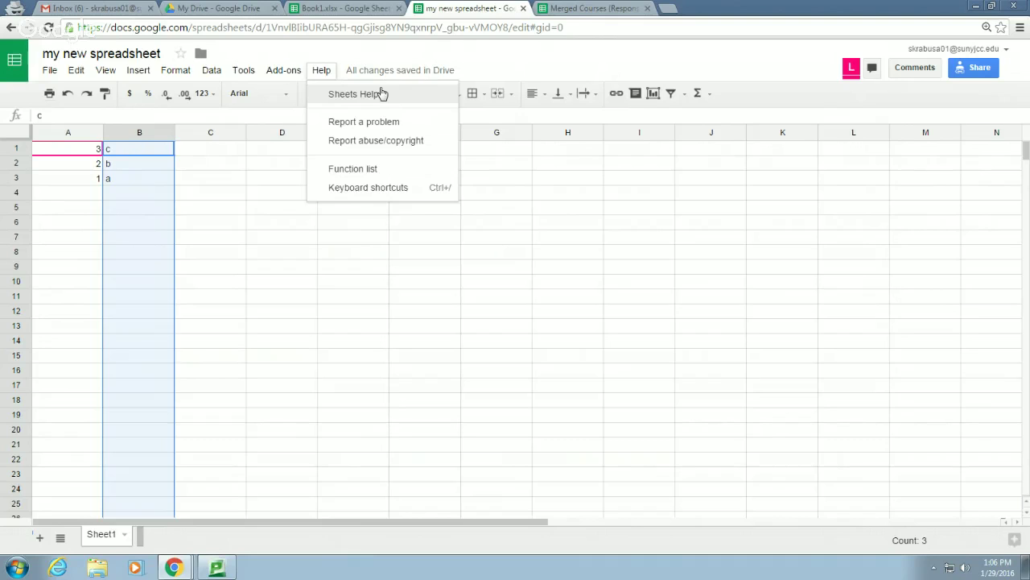
click(351, 170)
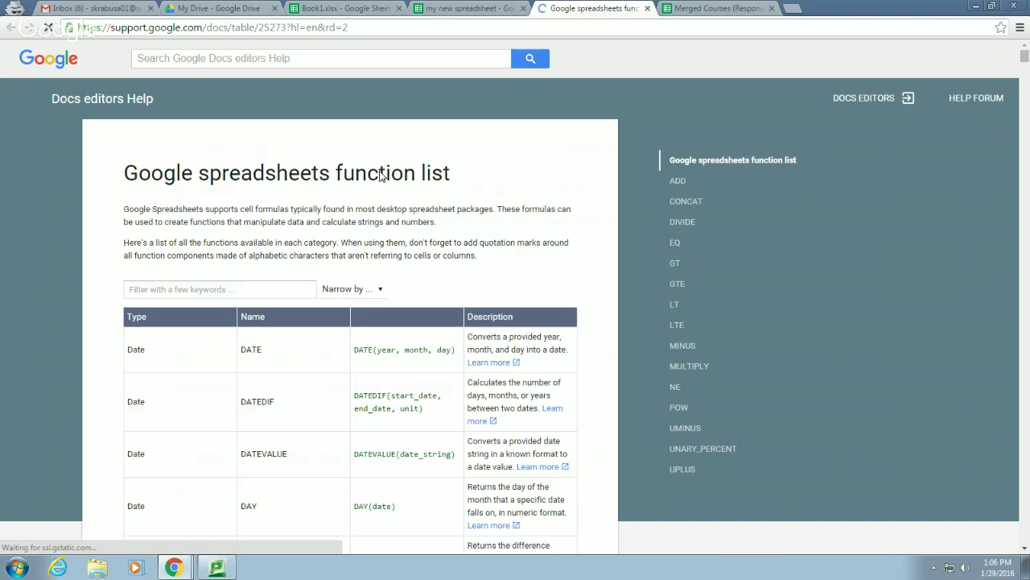
Scroll through the Array, Database and Date functions, then close the function list page
scroll(406, 205, down, 6)
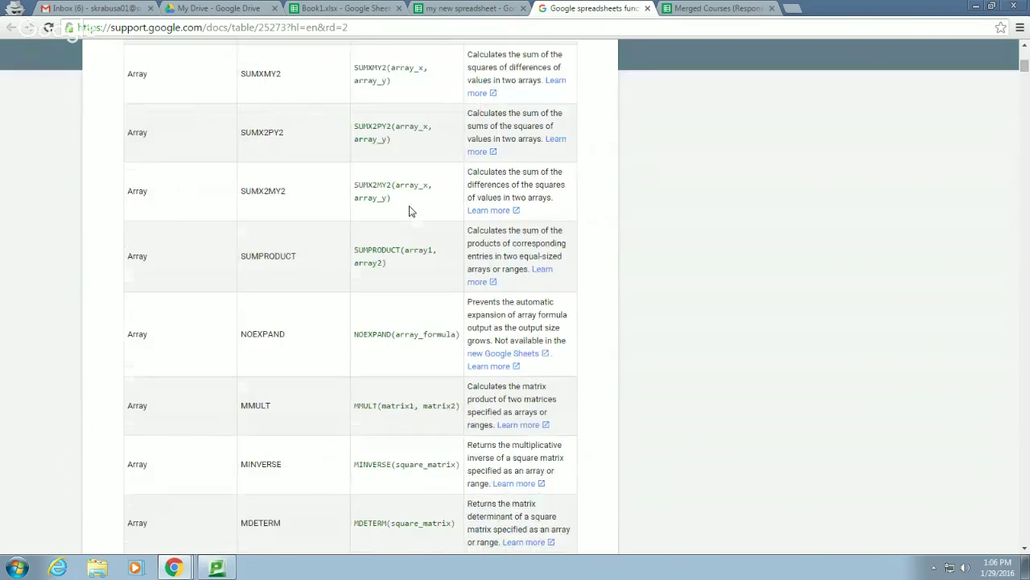
scroll(409, 210, down, 5)
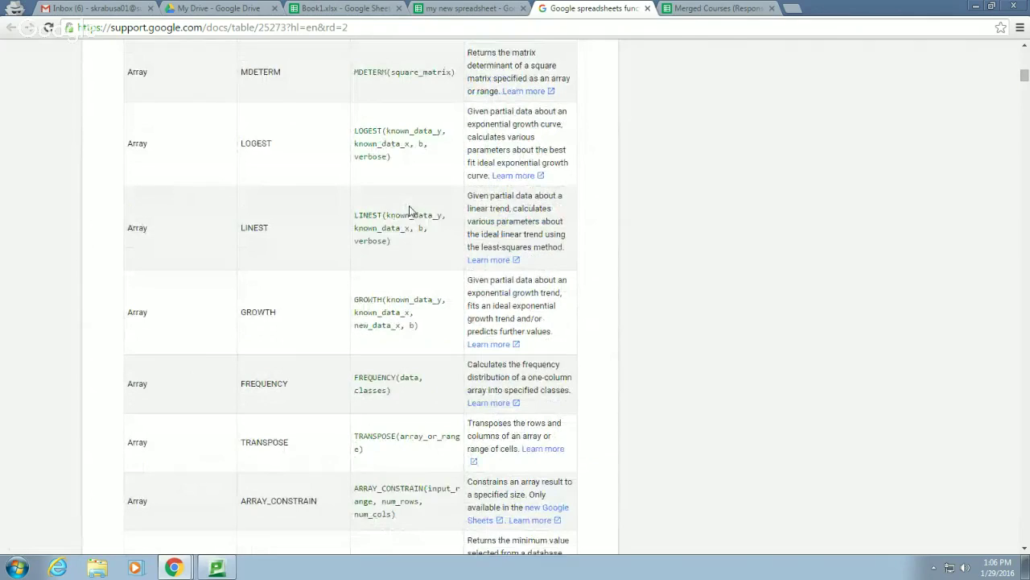
scroll(409, 211, down, 7)
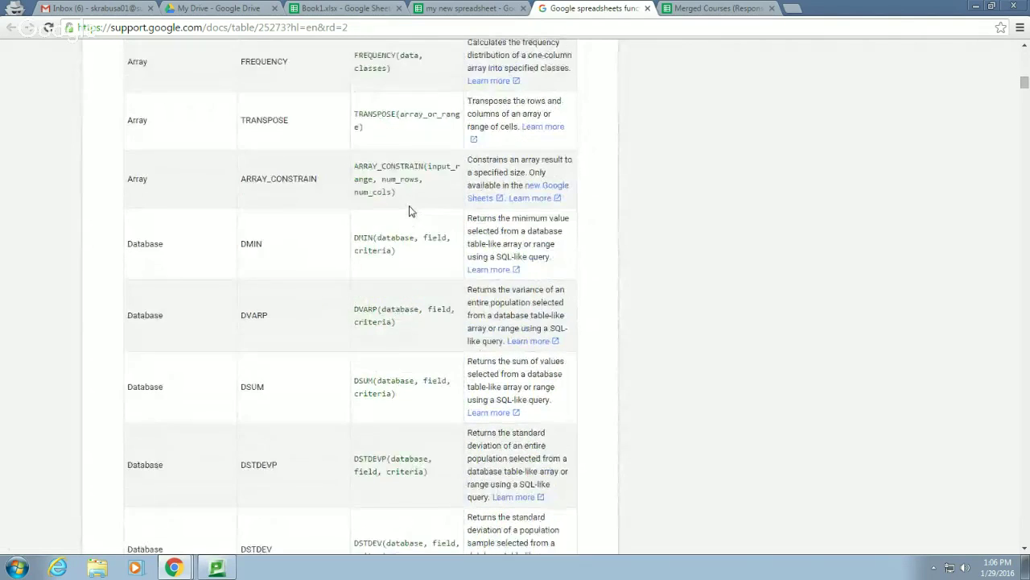
scroll(409, 211, down, 9)
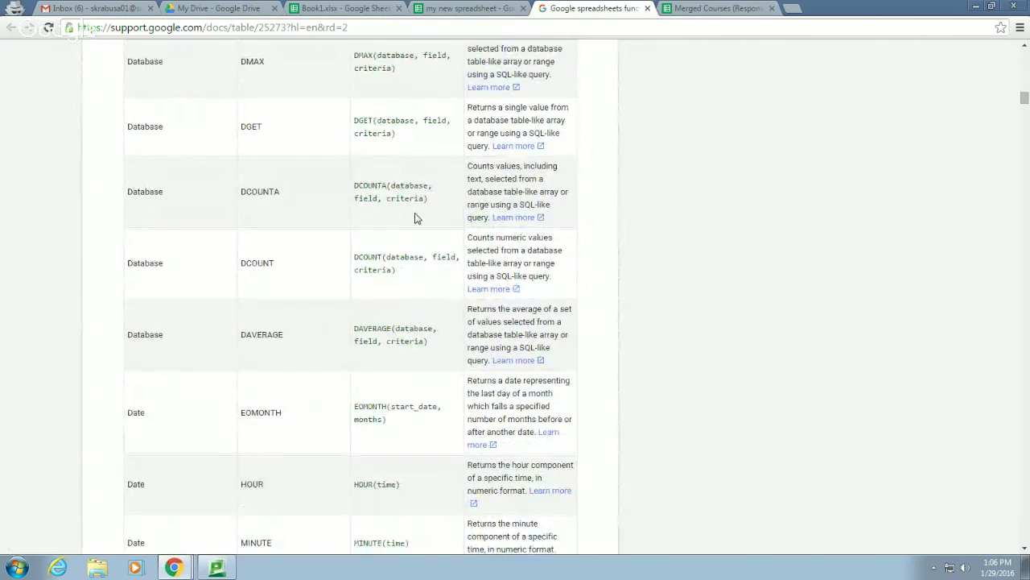
scroll(419, 214, down, 3)
scroll(418, 215, up, 2)
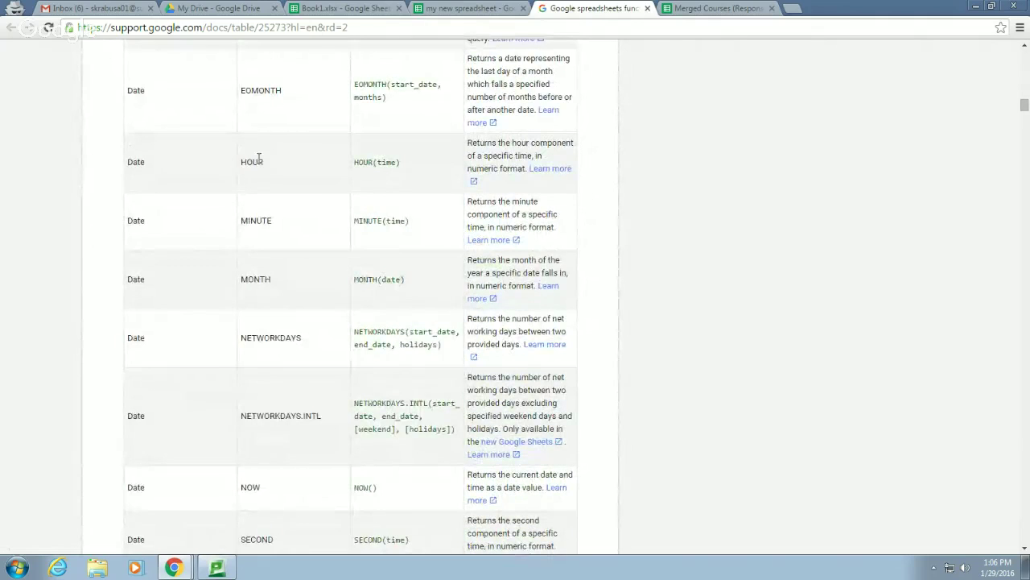
click(647, 8)
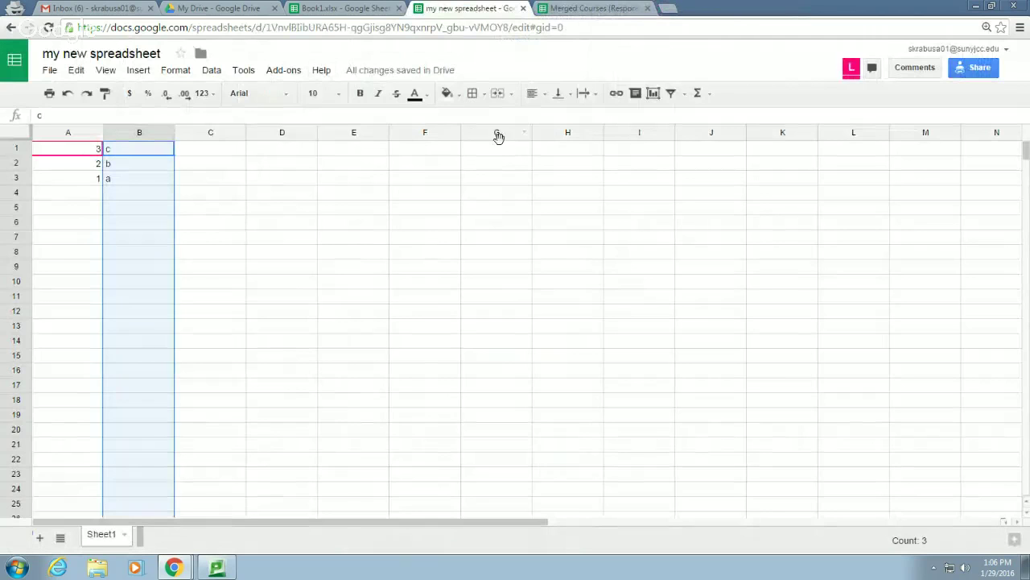
click(322, 70)
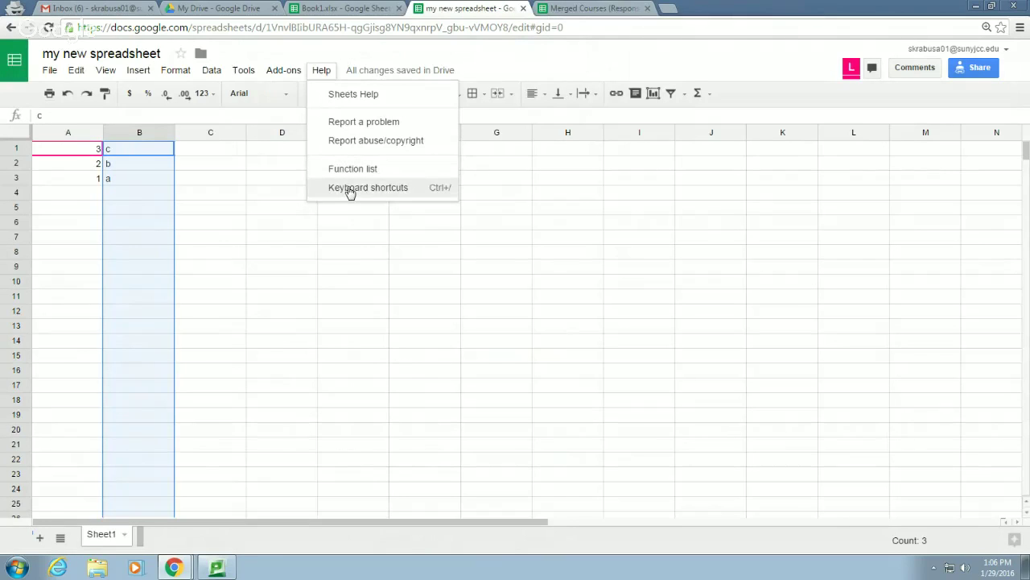
click(351, 190)
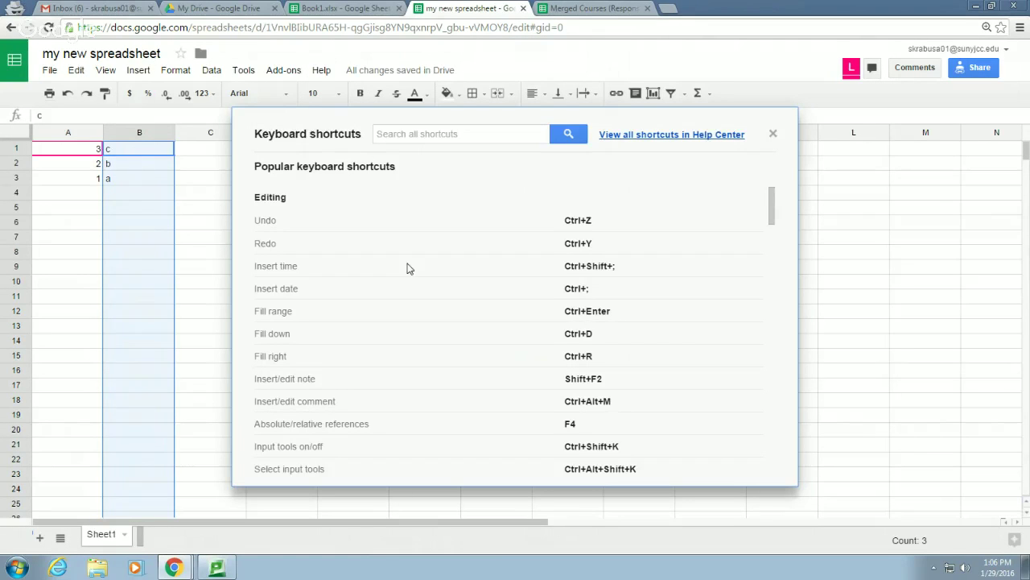
scroll(398, 352, down, 8)
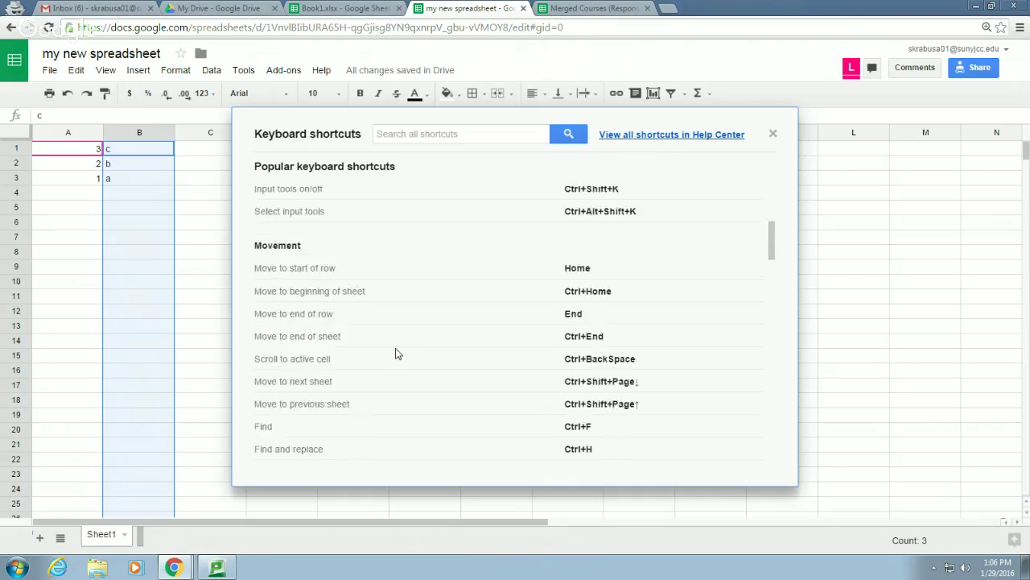
scroll(397, 351, down, 8)
scroll(397, 352, up, 15)
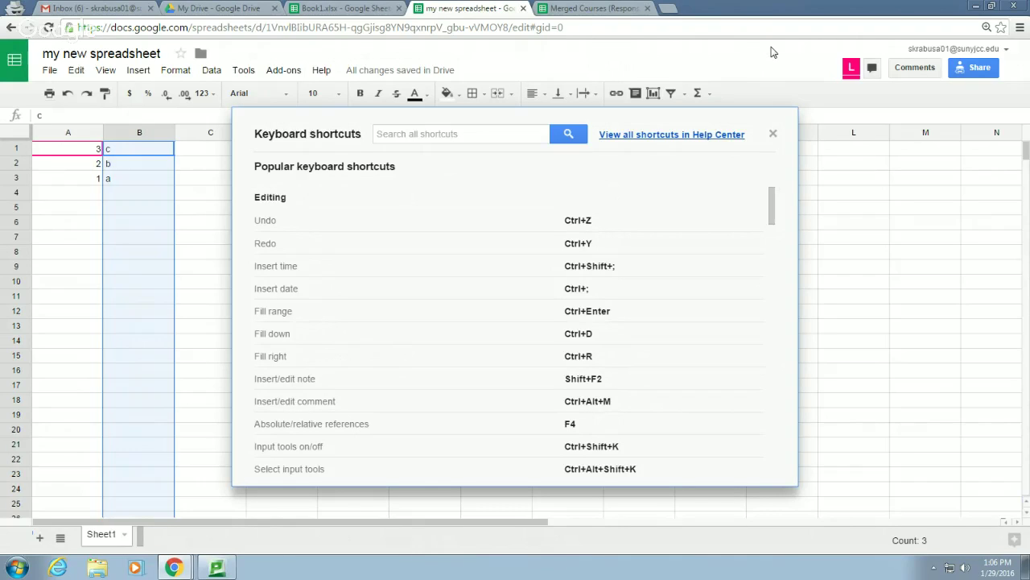
click(774, 134)
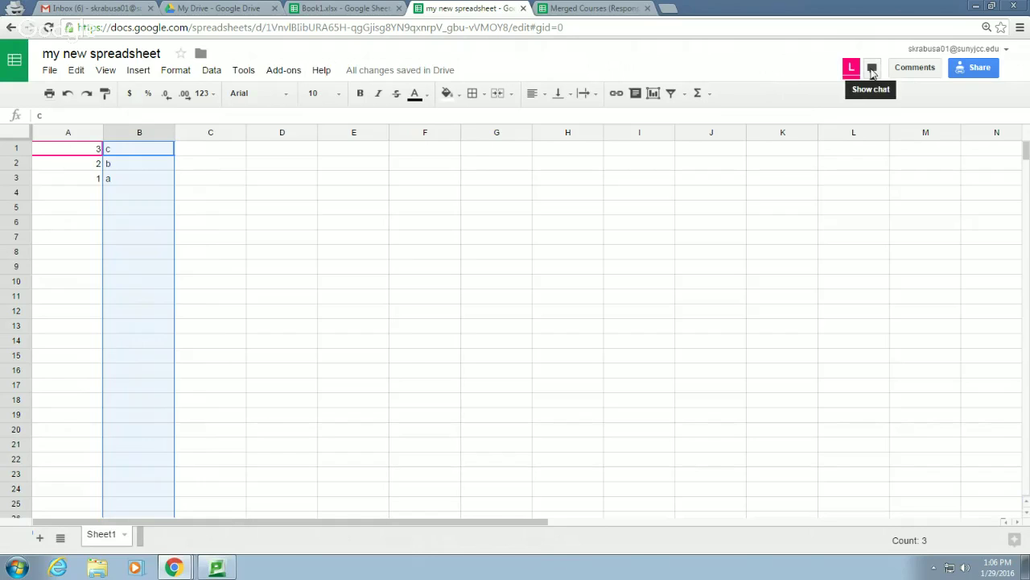
Open the collaborator chat and send the message 'Hello'
click(872, 70)
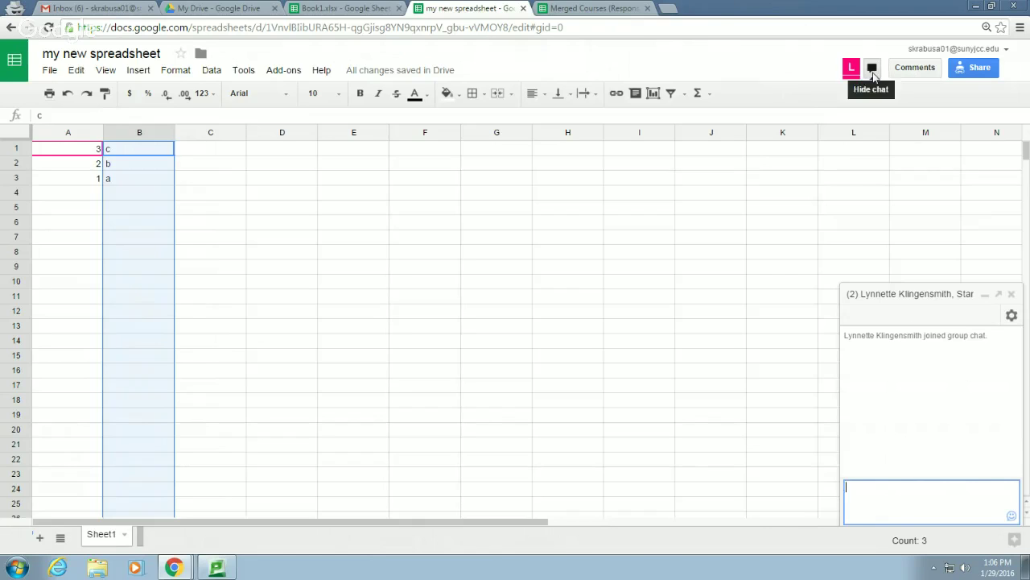
text(Hello)
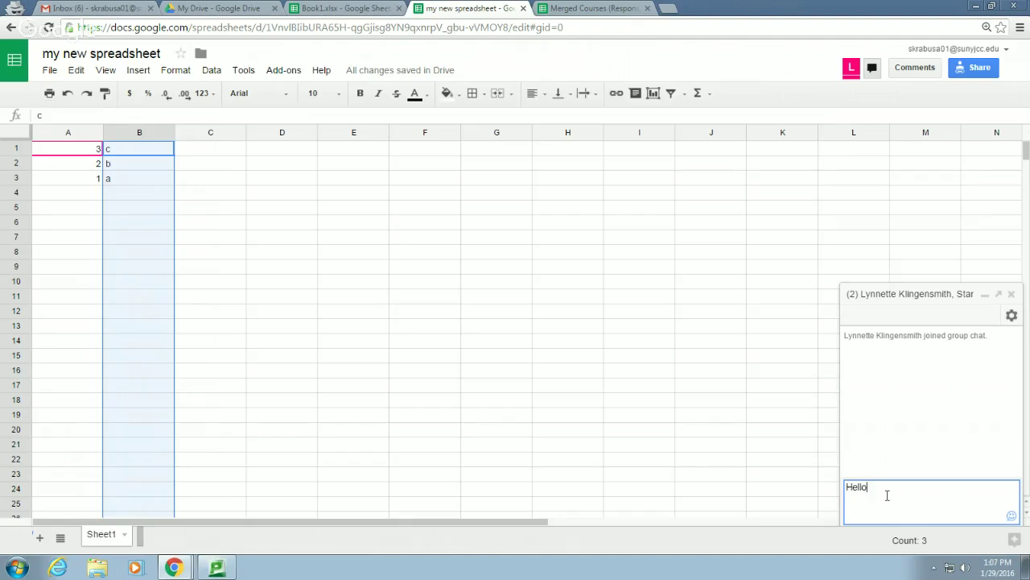
key(Return)
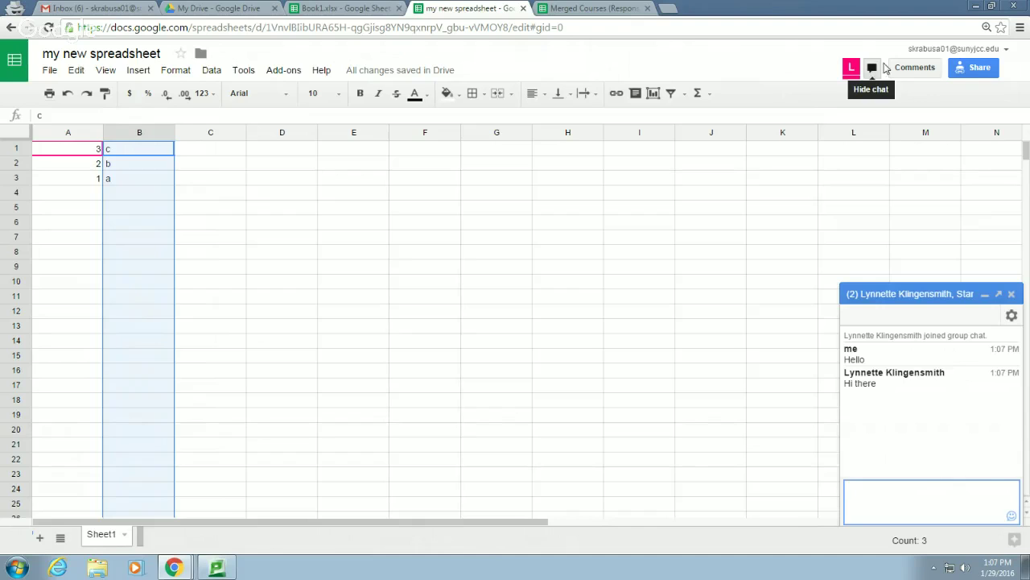
Post the comment 'change this to d' on cell B1
click(915, 69)
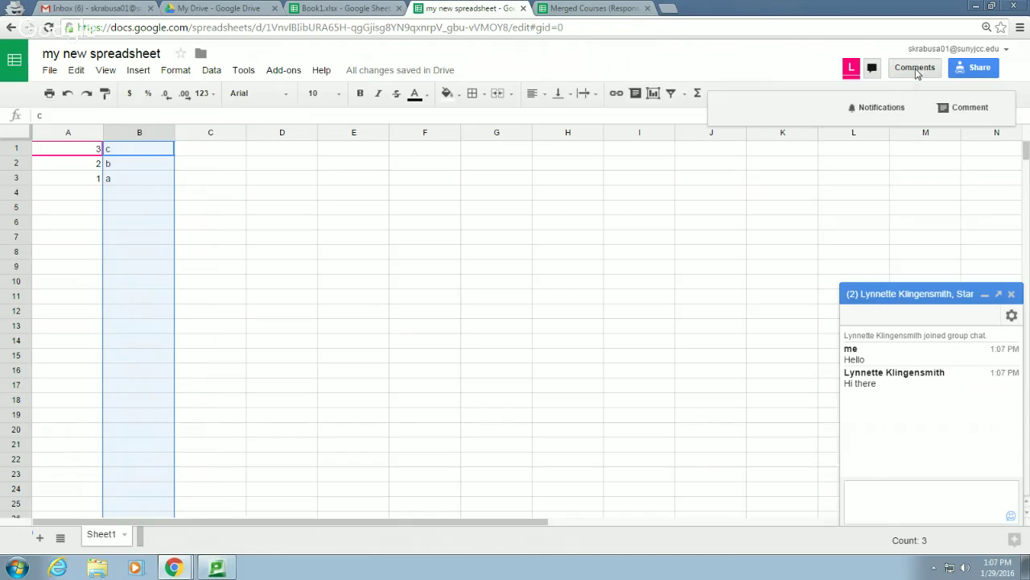
click(952, 111)
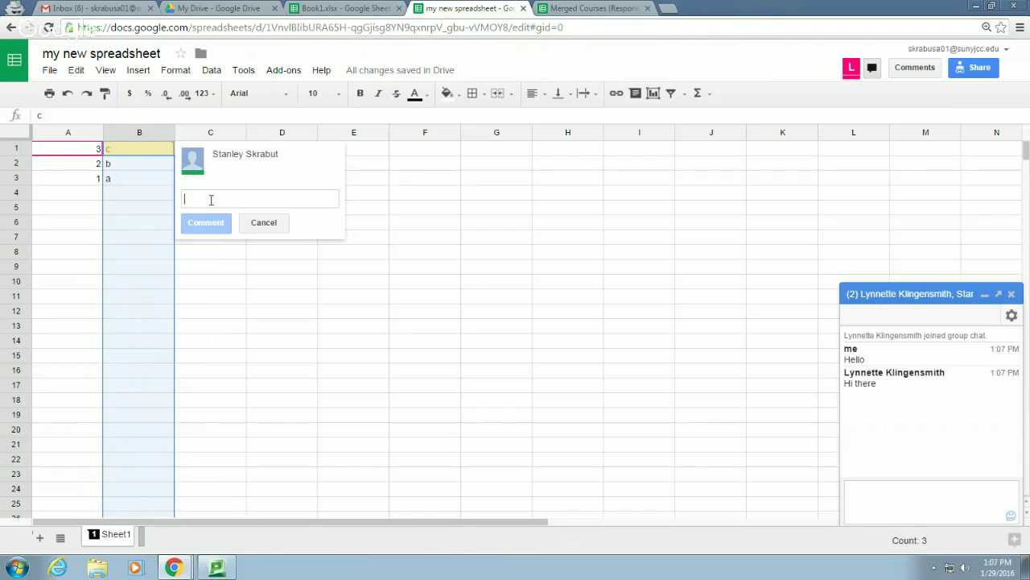
text(change this to d)
key(Return)
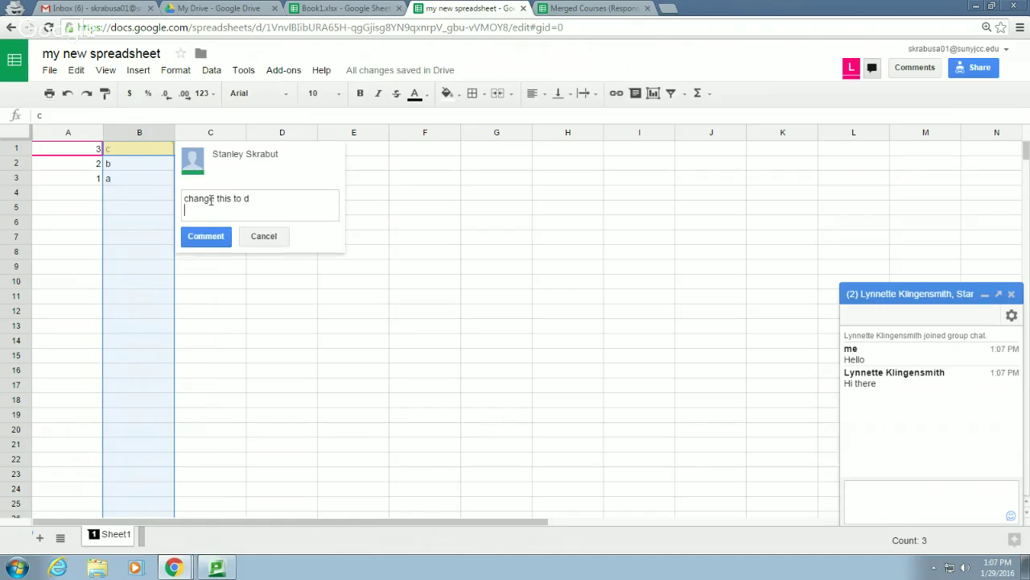
click(197, 237)
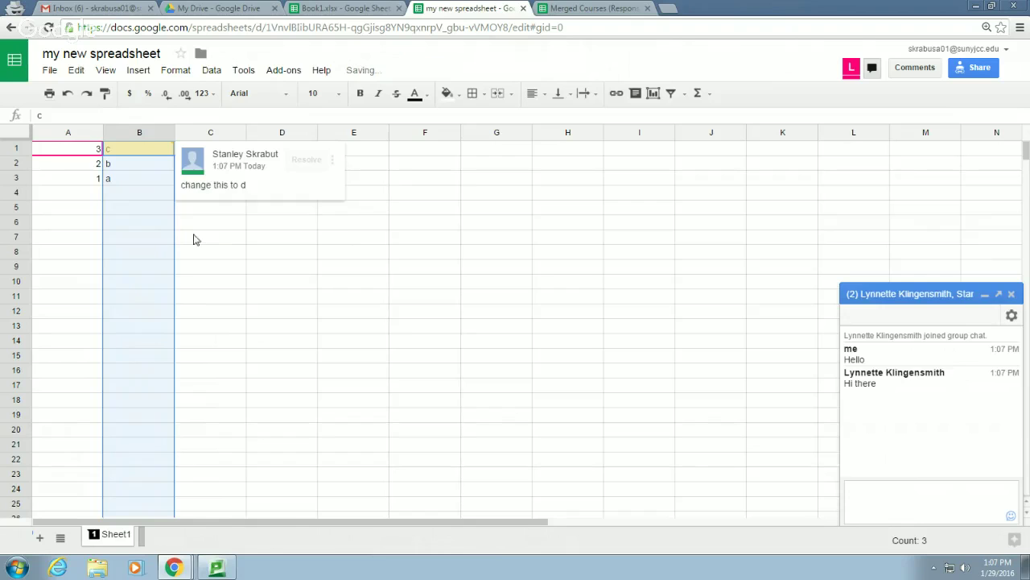
click(341, 253)
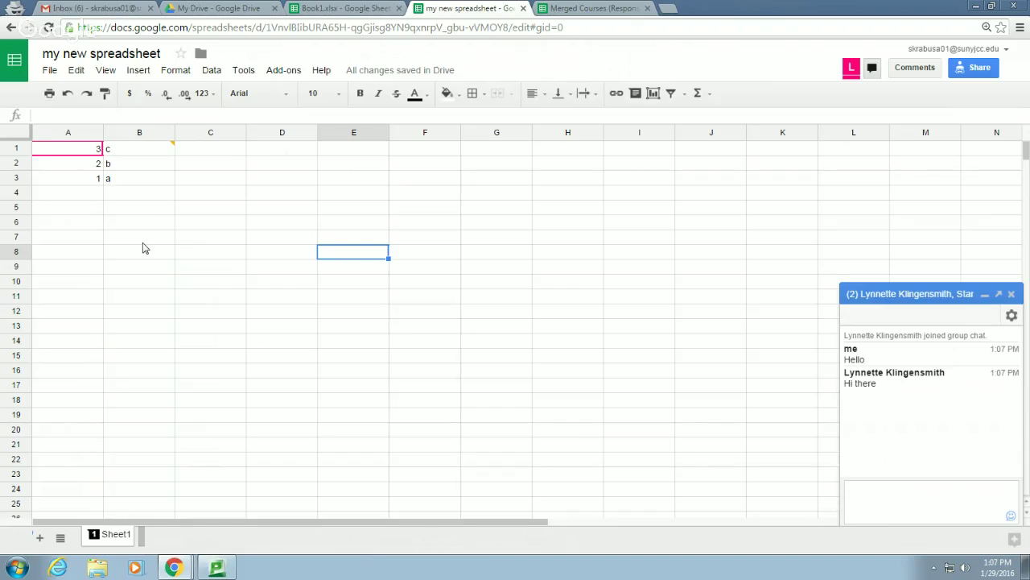
Check the comments list and its notification choices, then close them
mouse_move(170, 149)
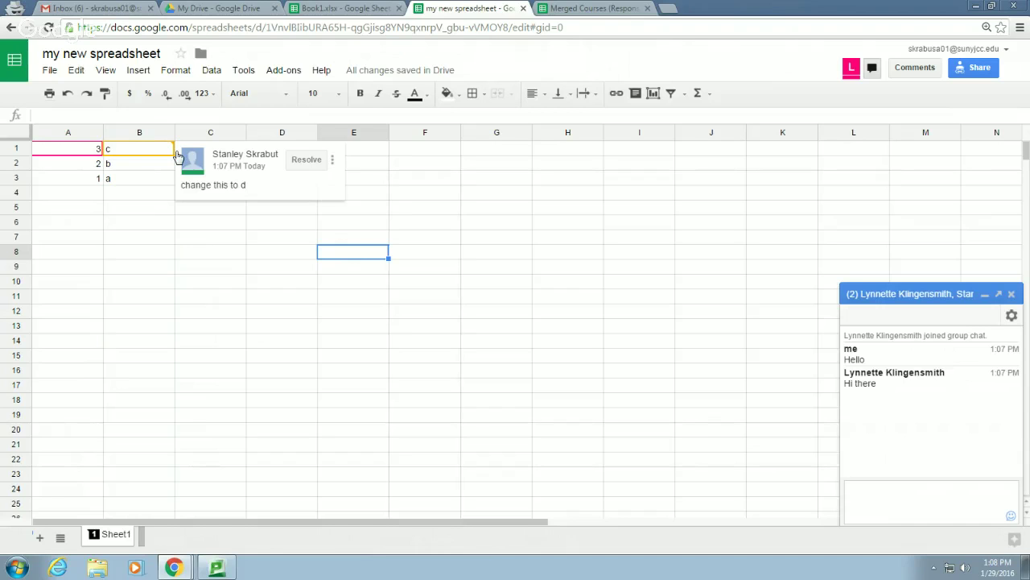
click(920, 70)
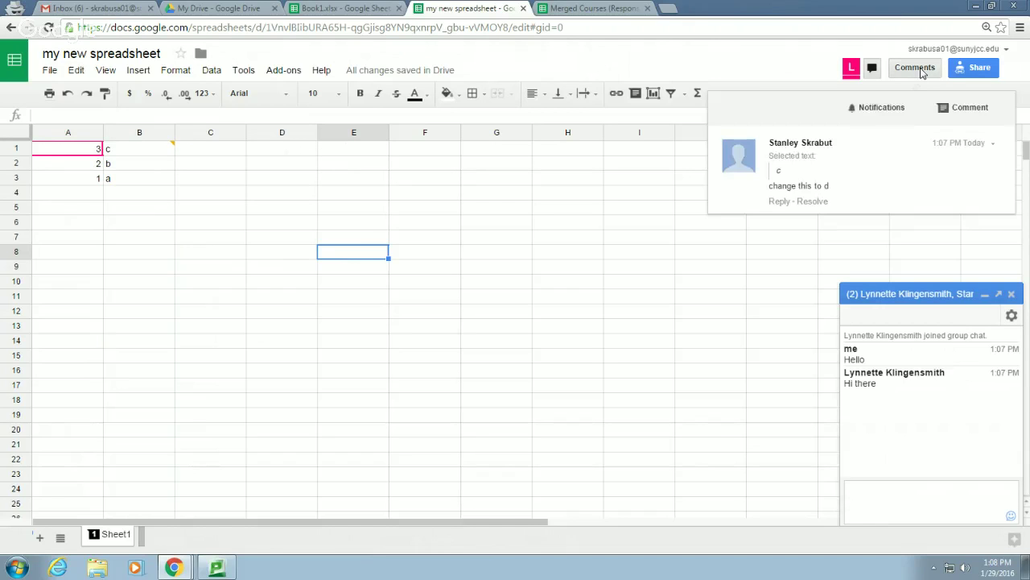
click(893, 110)
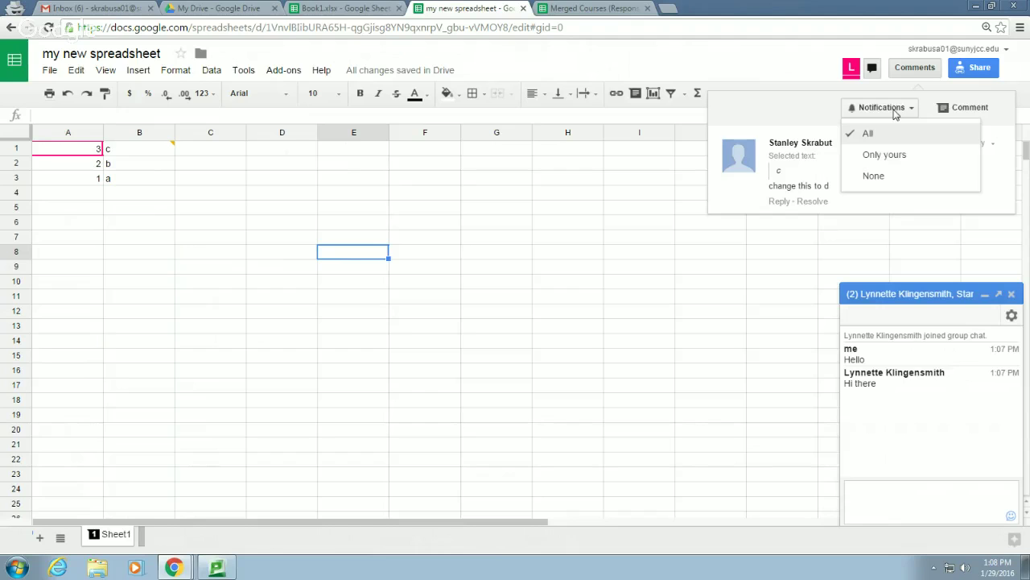
click(729, 68)
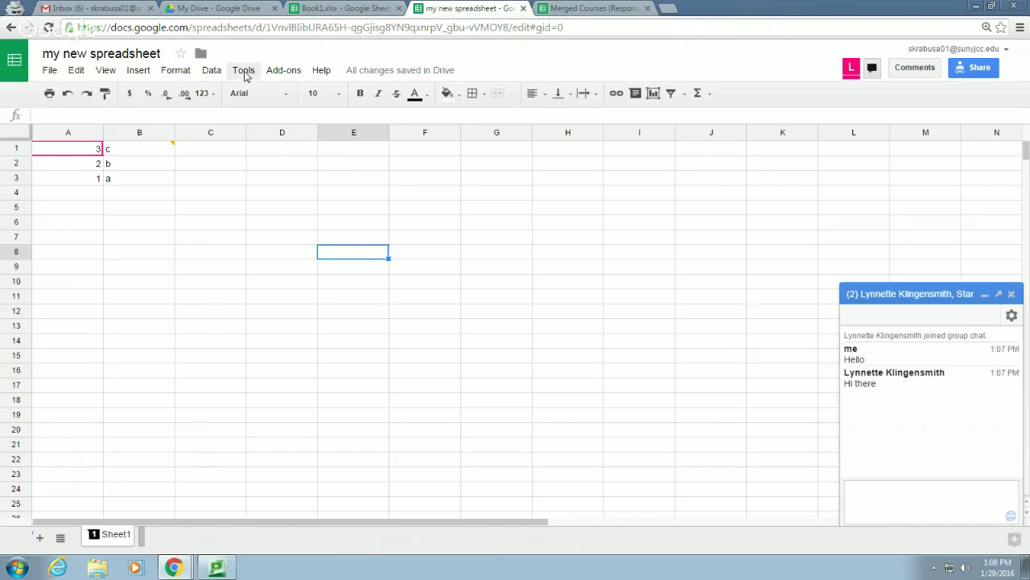
click(245, 71)
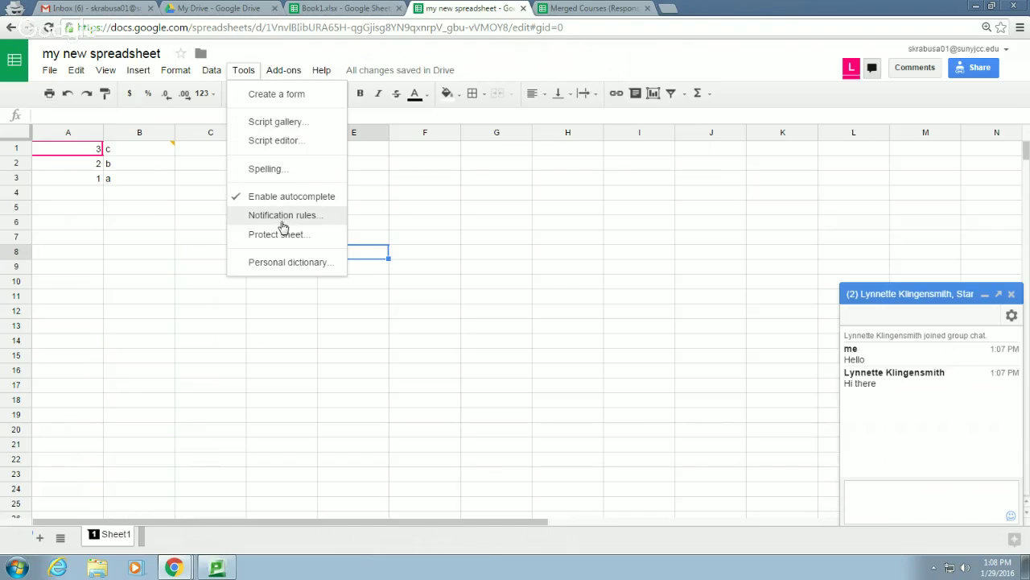
click(284, 219)
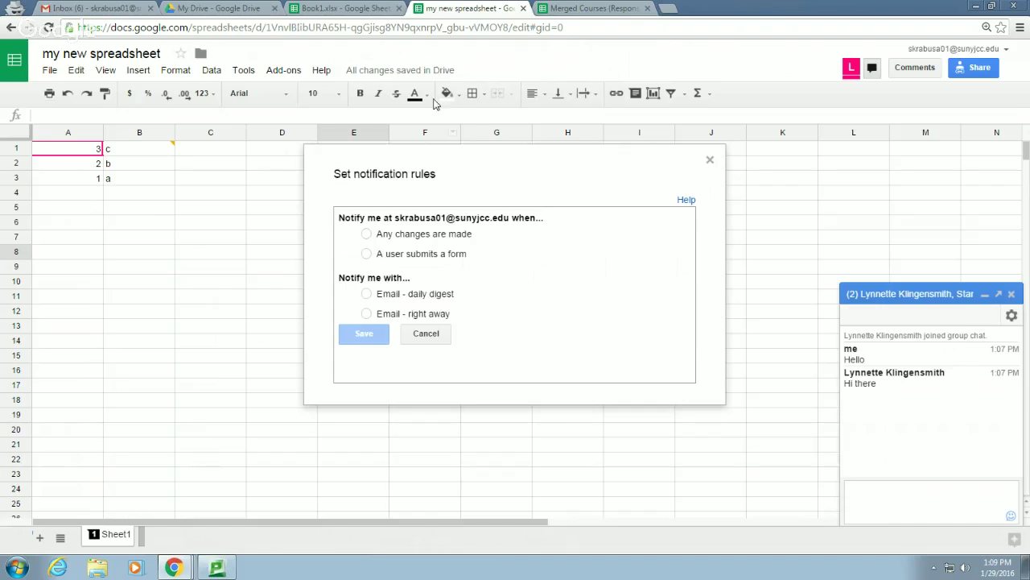
click(710, 161)
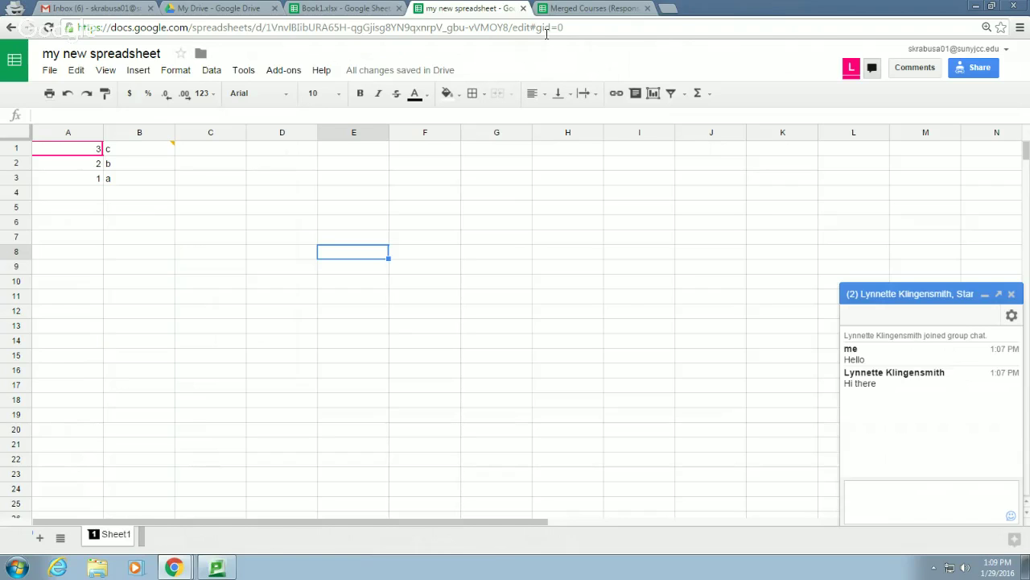
click(120, 8)
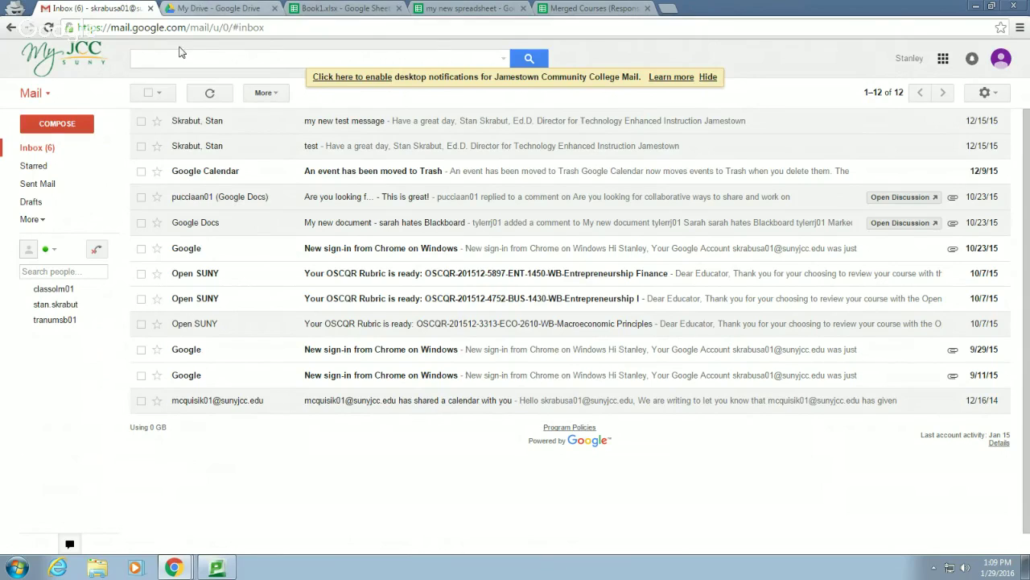
Review Gmail's Forwarding and POP/IMAP settings, then return to the Merged Courses (Responses) spreadsheet
click(987, 92)
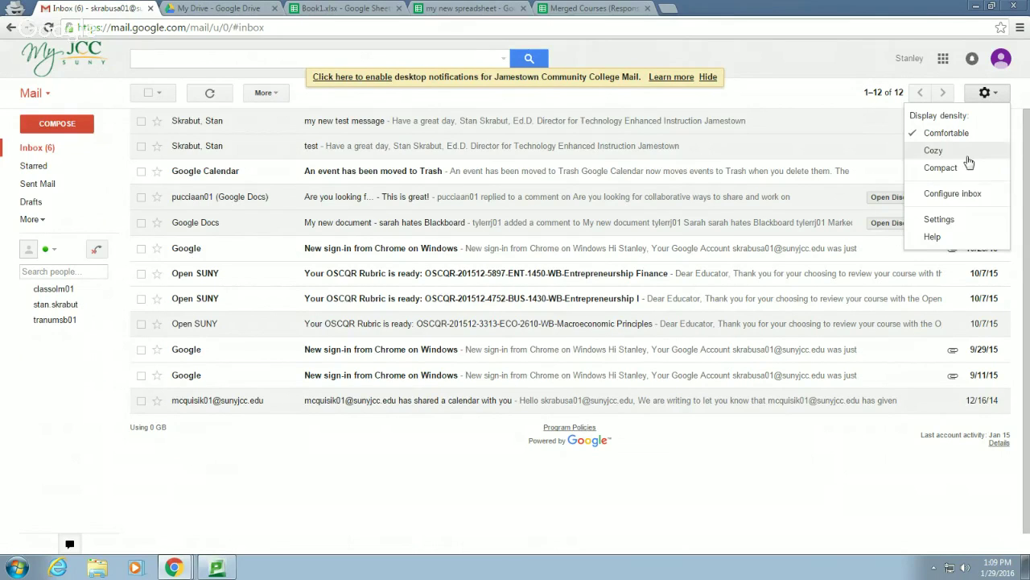
click(939, 219)
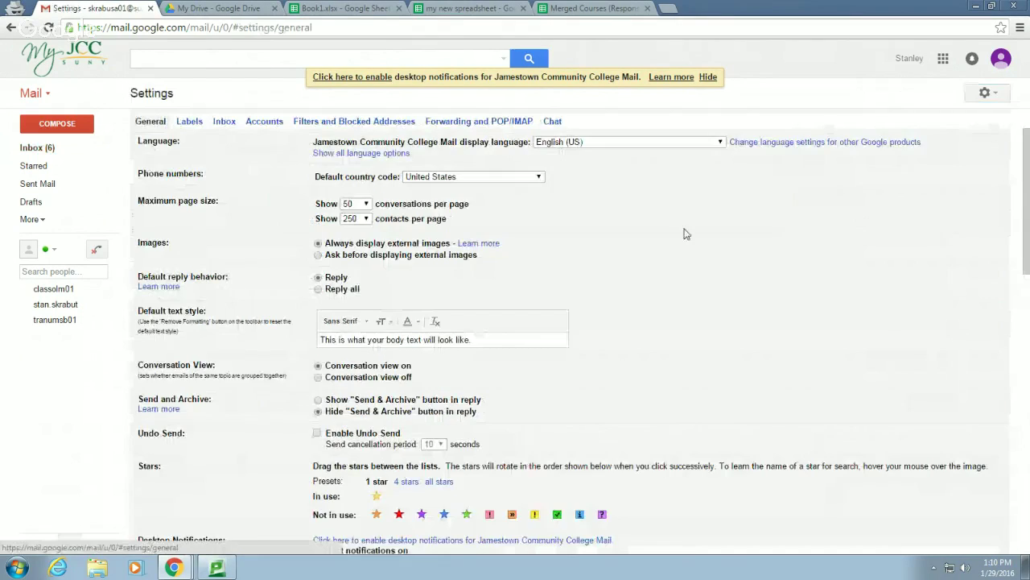
click(453, 123)
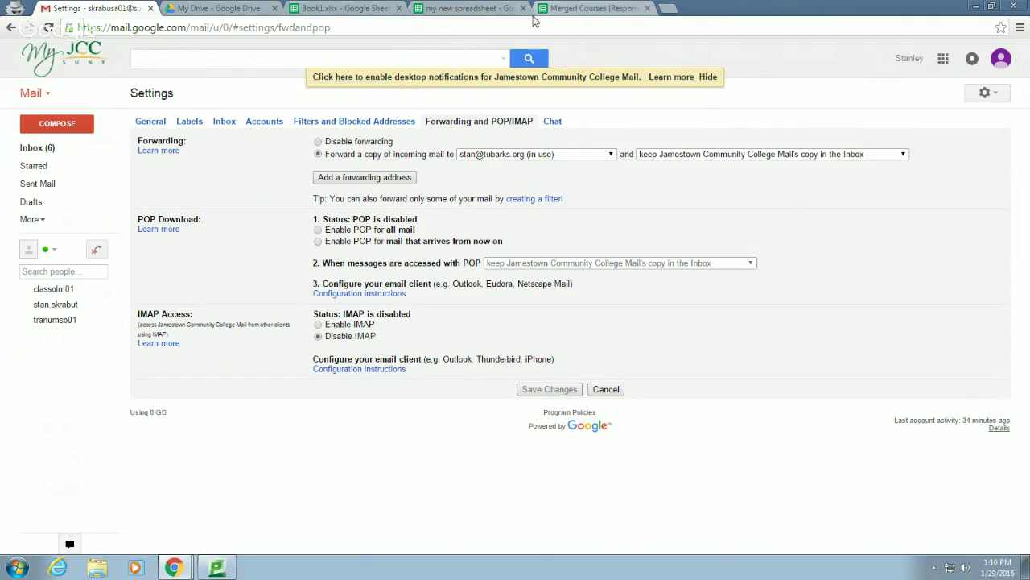
click(578, 8)
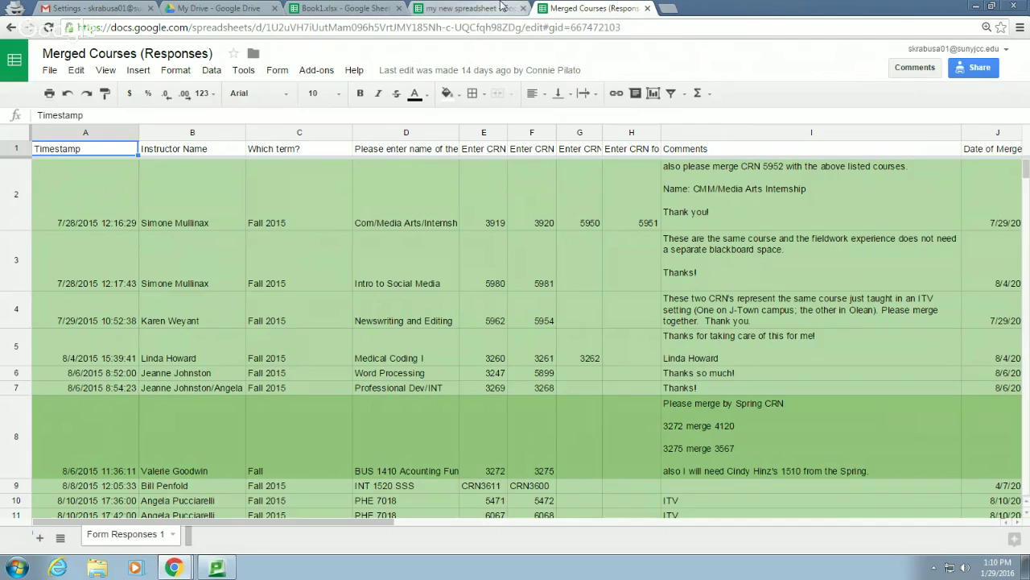
Back on my new spreadsheet, try turning link sharing off in the Share dialog
click(500, 8)
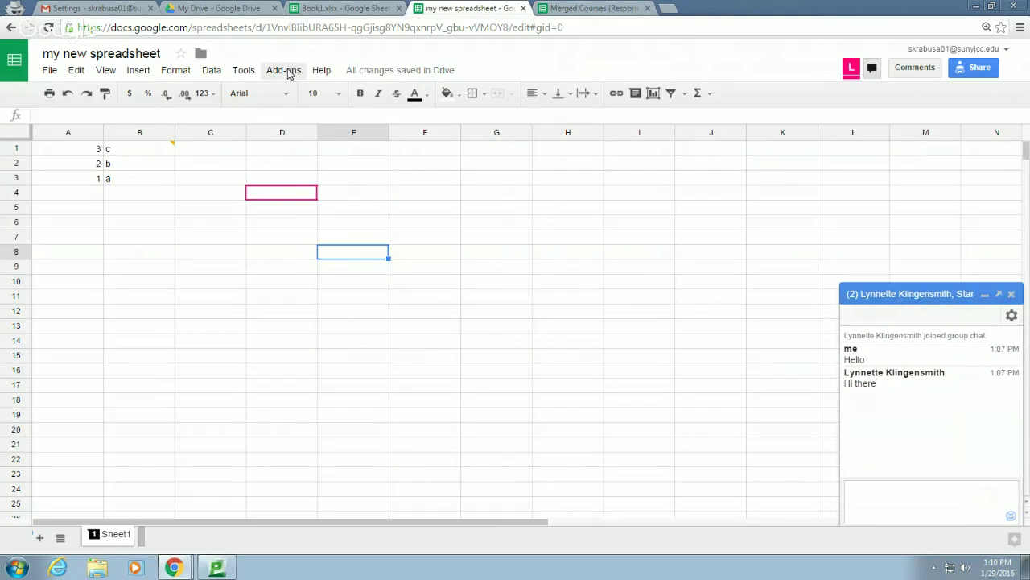
click(989, 69)
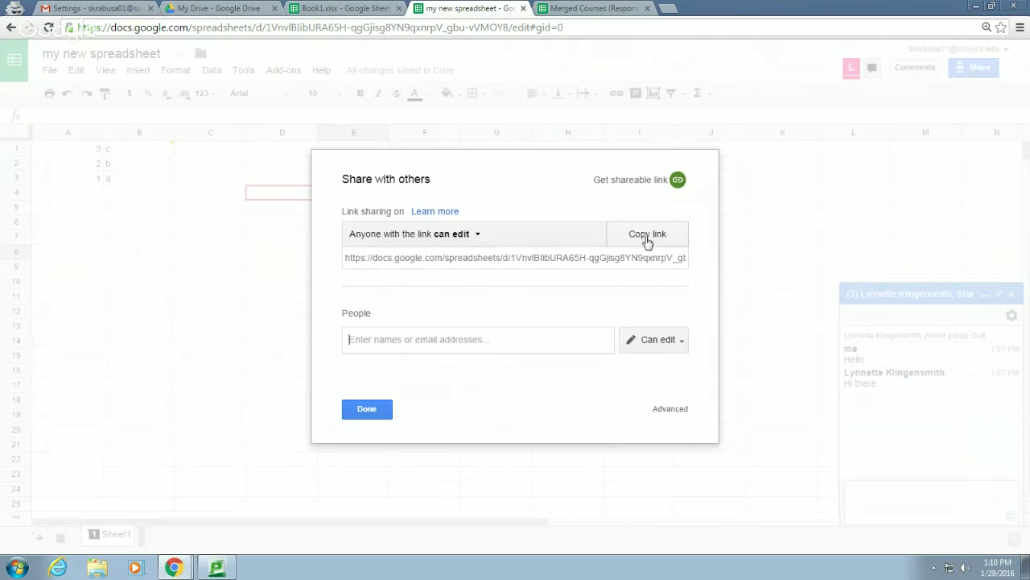
click(477, 235)
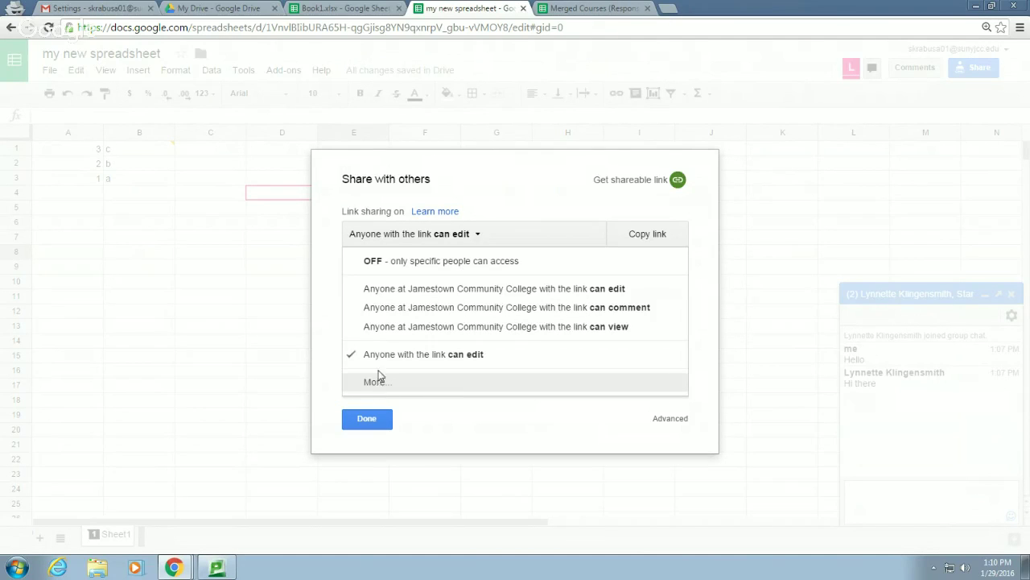
click(391, 262)
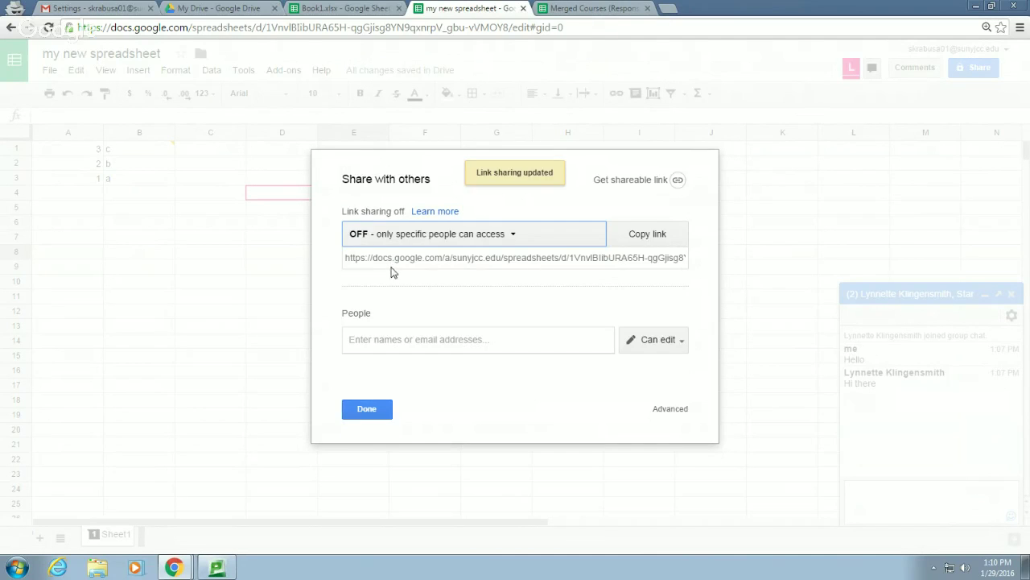
click(513, 235)
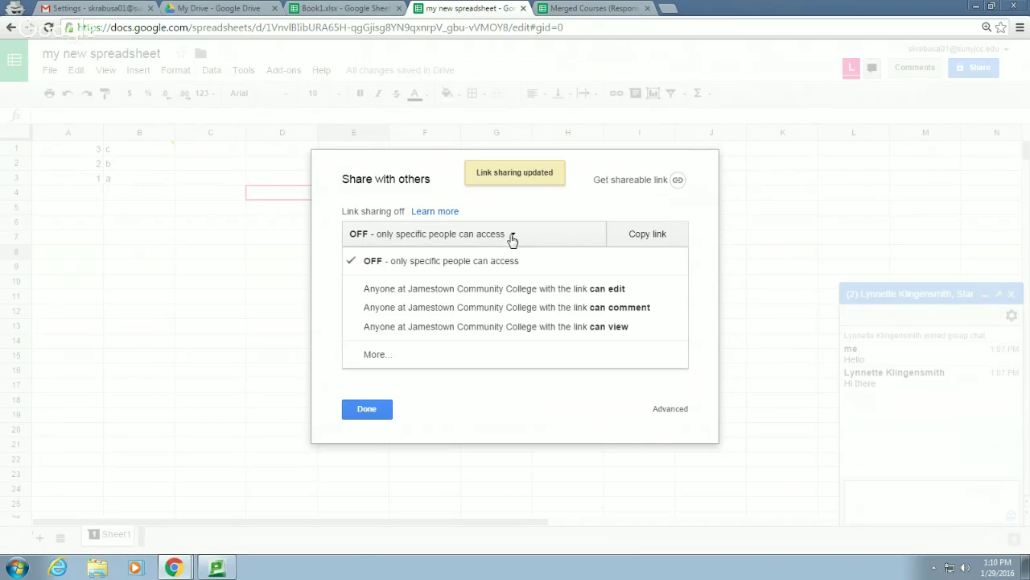
click(523, 208)
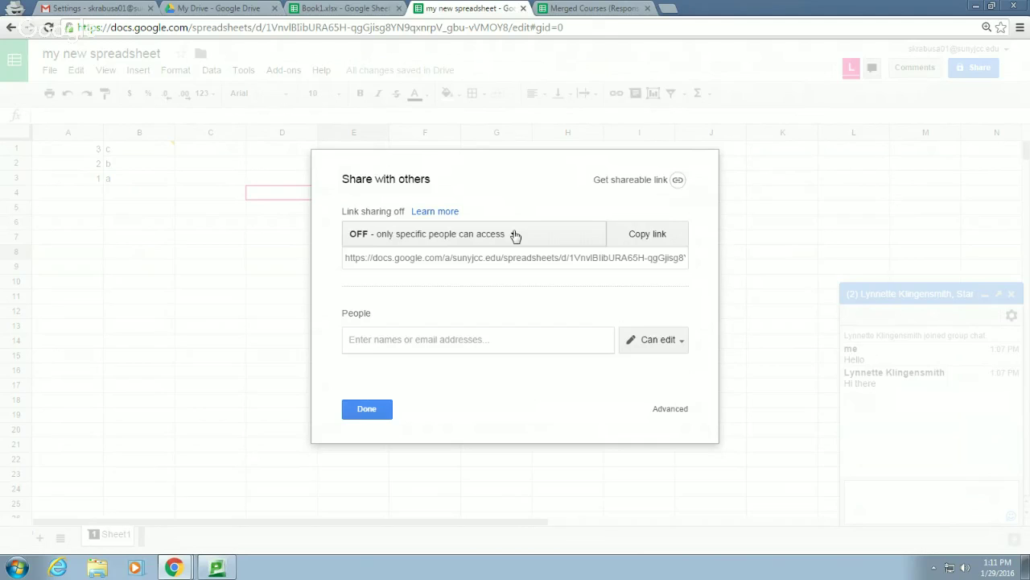
Set link sharing to 'On - Anyone with the link' with Can edit and save
click(515, 235)
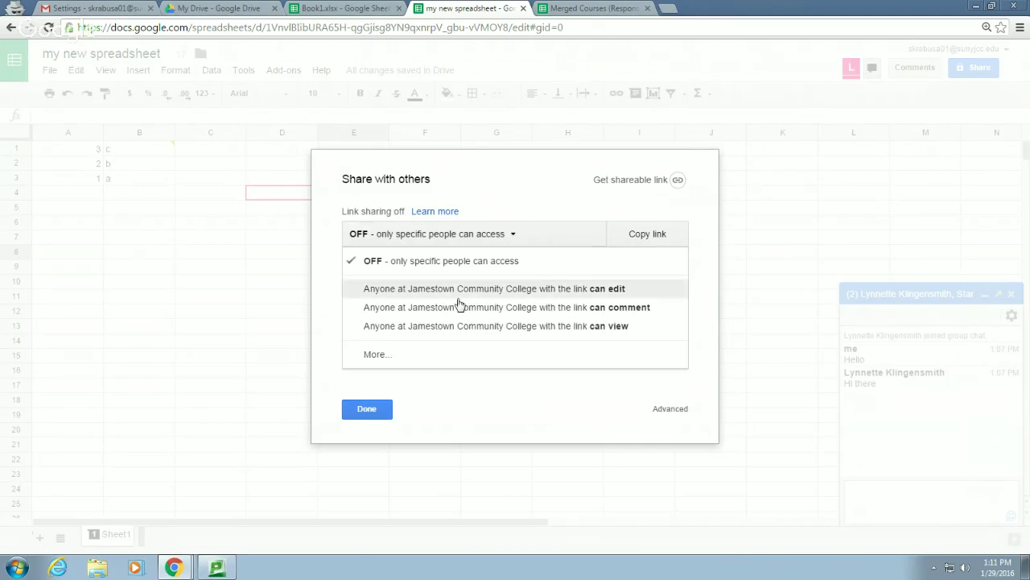
click(374, 357)
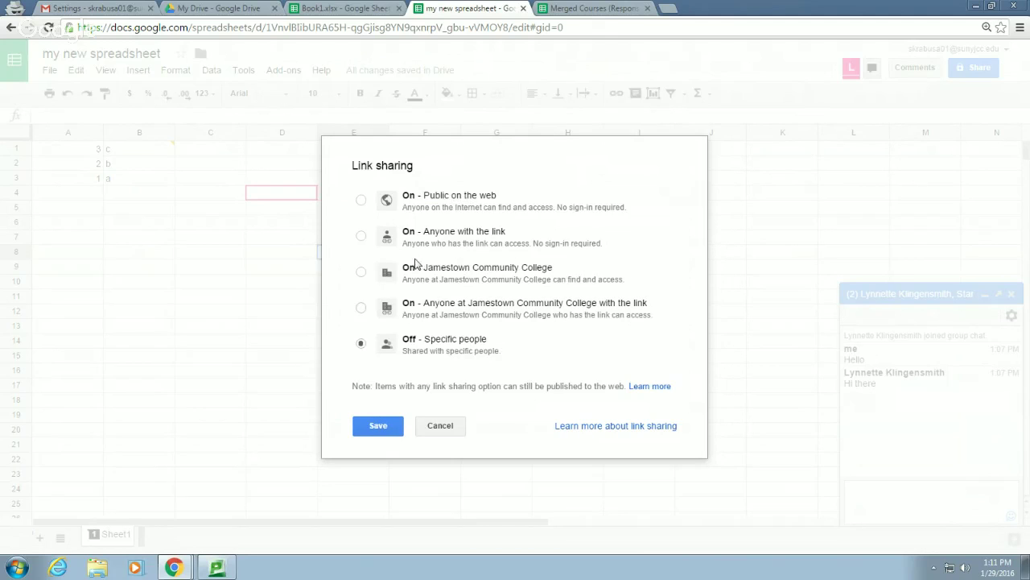
click(363, 237)
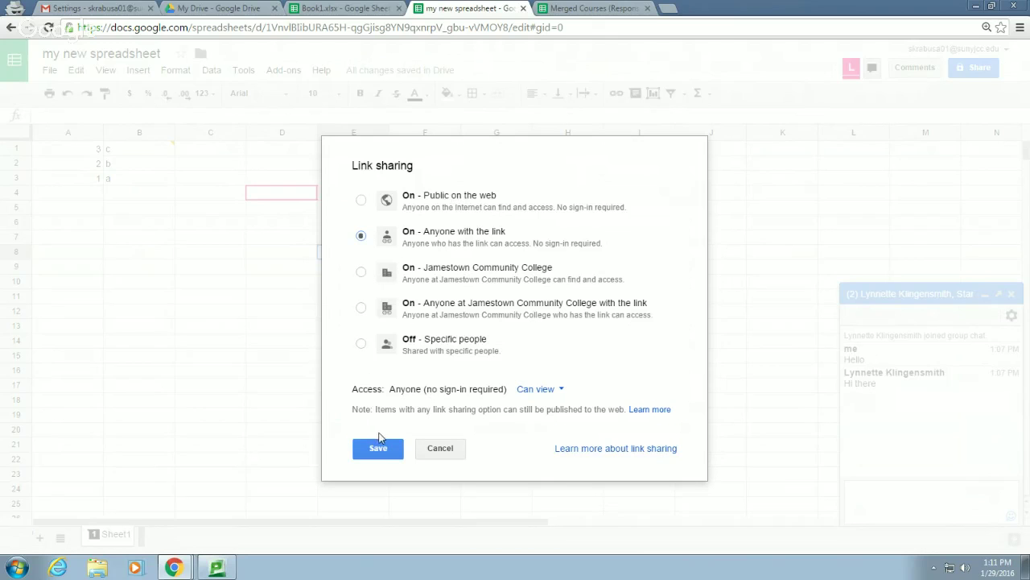
click(560, 390)
click(546, 328)
click(385, 450)
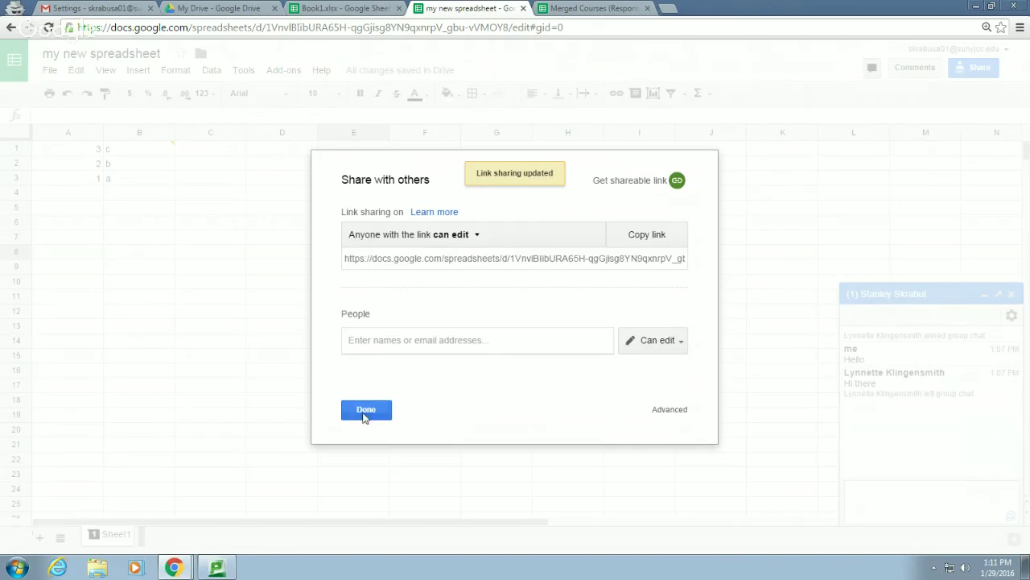
click(364, 410)
click(355, 373)
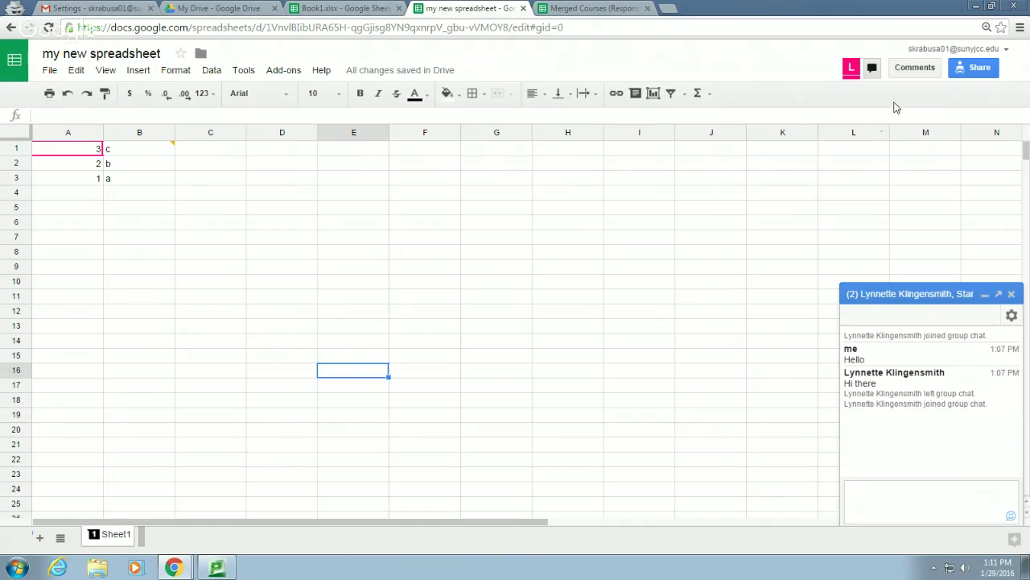
Review the Advanced sharing settings, keeping edit permission for invited people, and close them
click(979, 69)
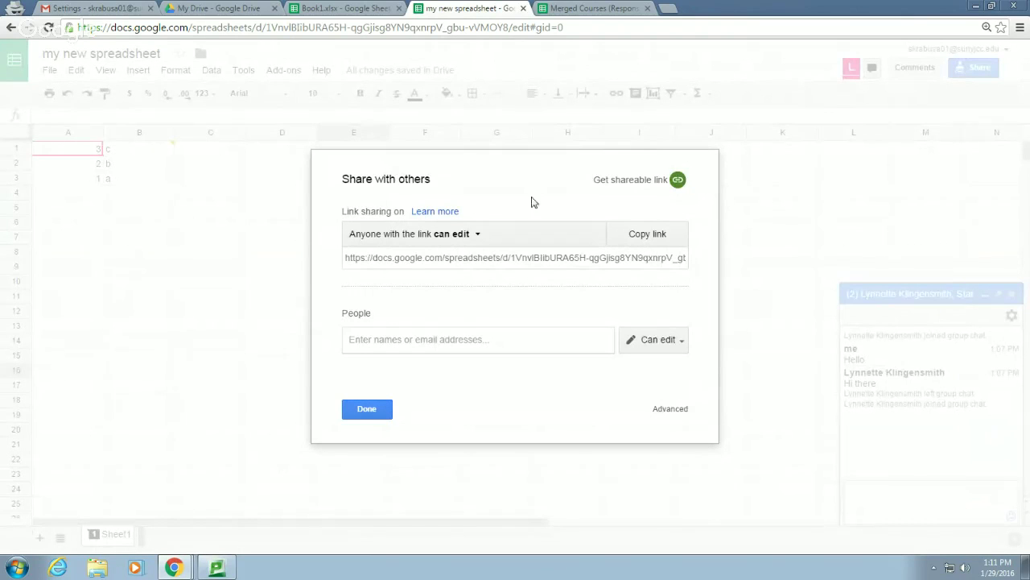
click(477, 235)
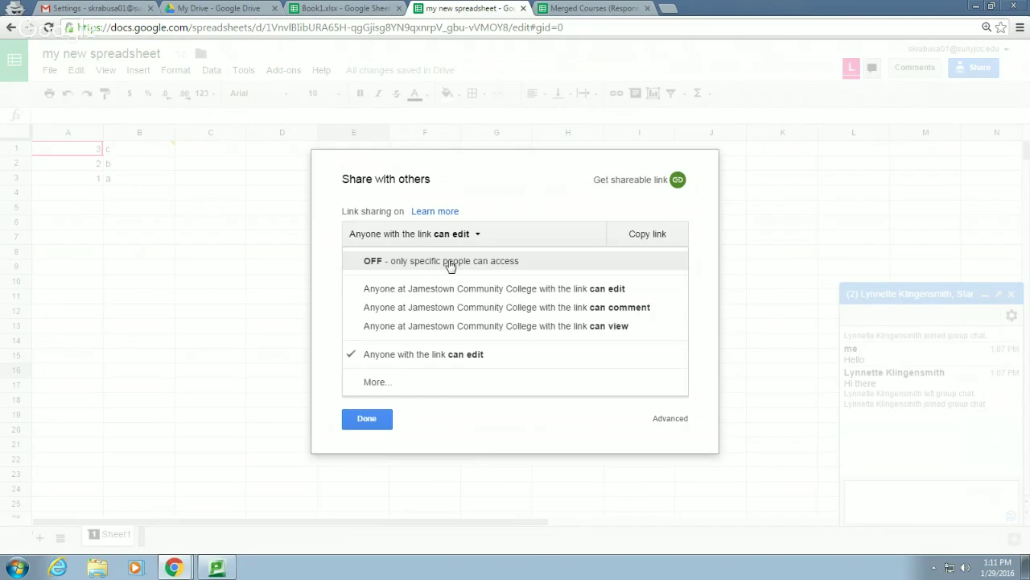
click(670, 419)
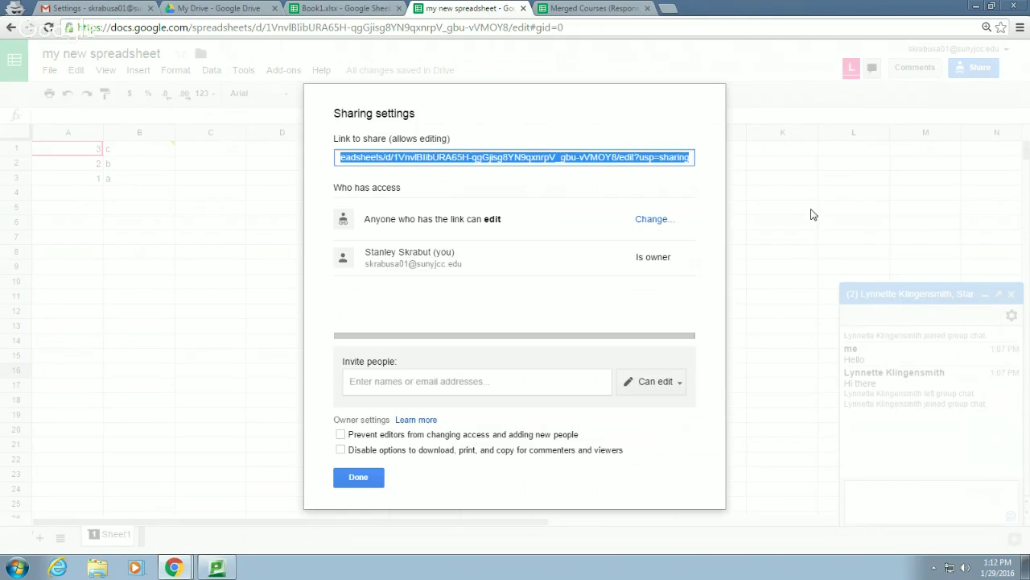
click(682, 386)
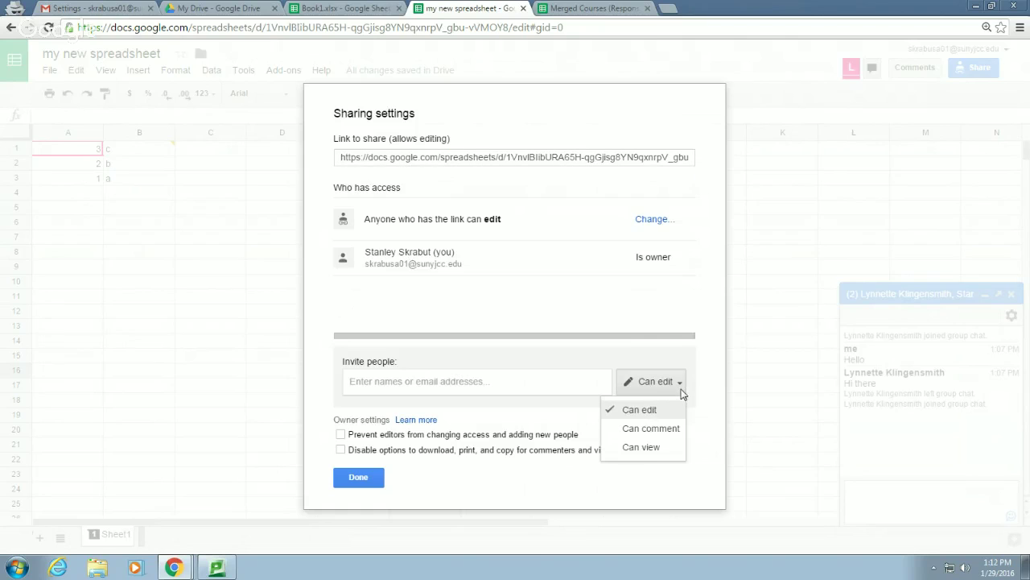
click(681, 389)
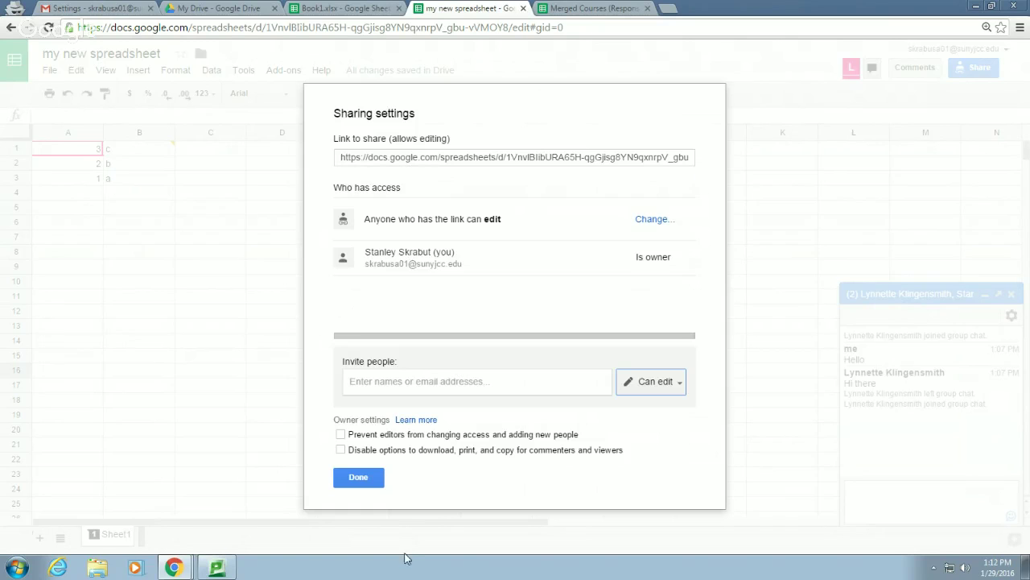
click(373, 483)
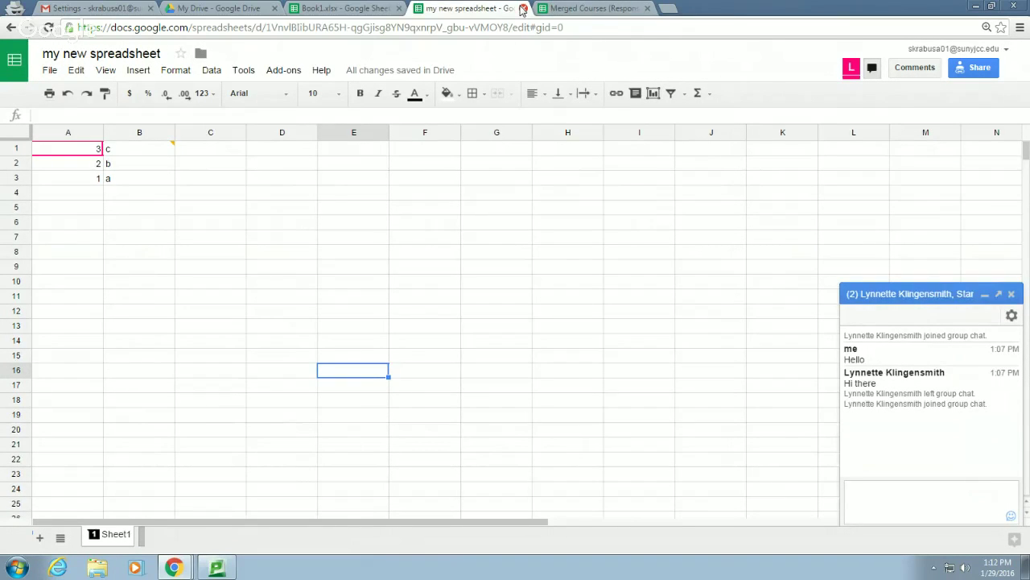
Close my new spreadsheet and scroll through the Merged Courses (Responses) course-merge requests
click(522, 8)
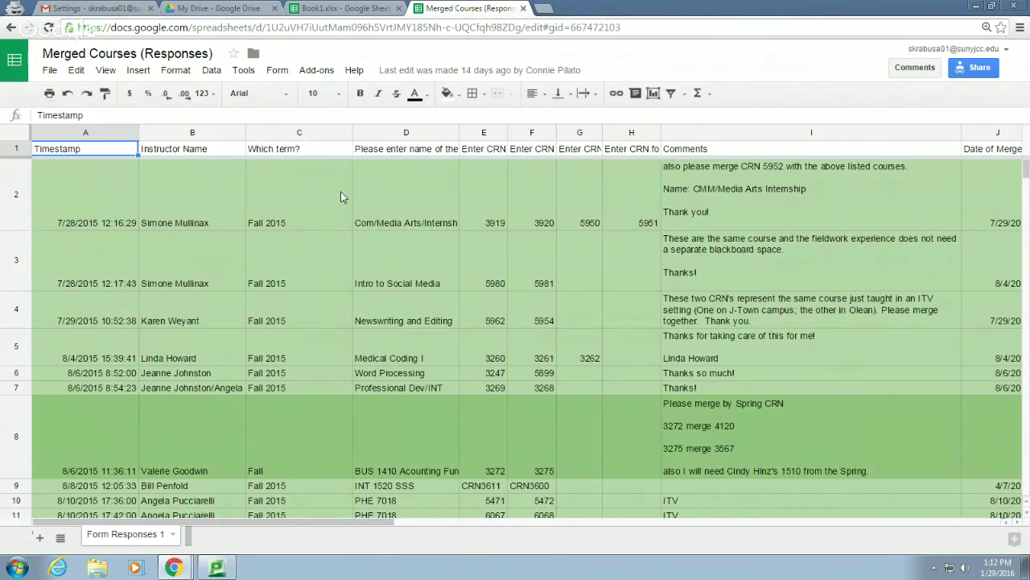
scroll(340, 193, down, 5)
scroll(340, 195, down, 2)
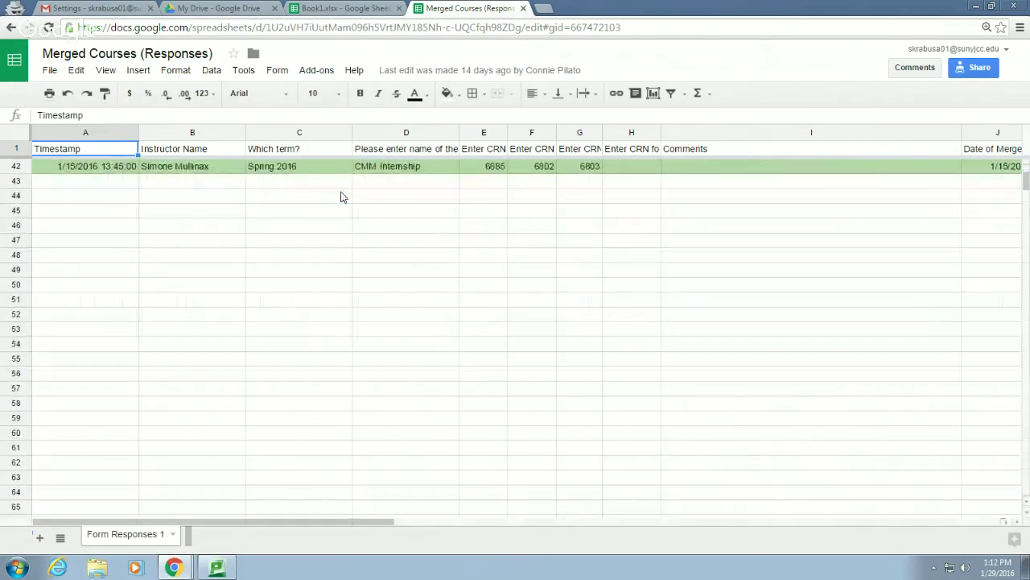
scroll(340, 195, up, 5)
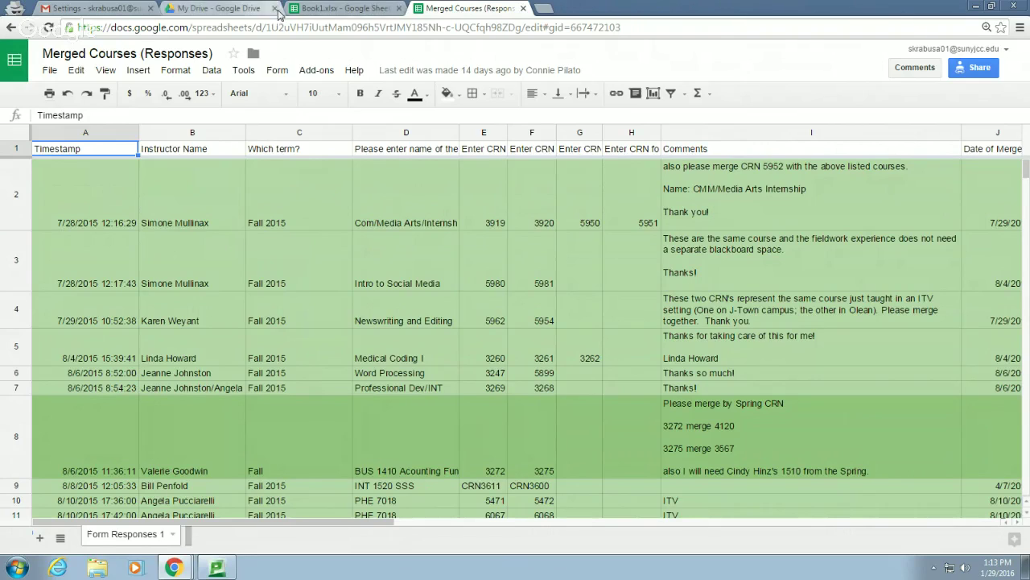
From My Drive, browse the Connect apps to Drive gallery, then close it
click(225, 10)
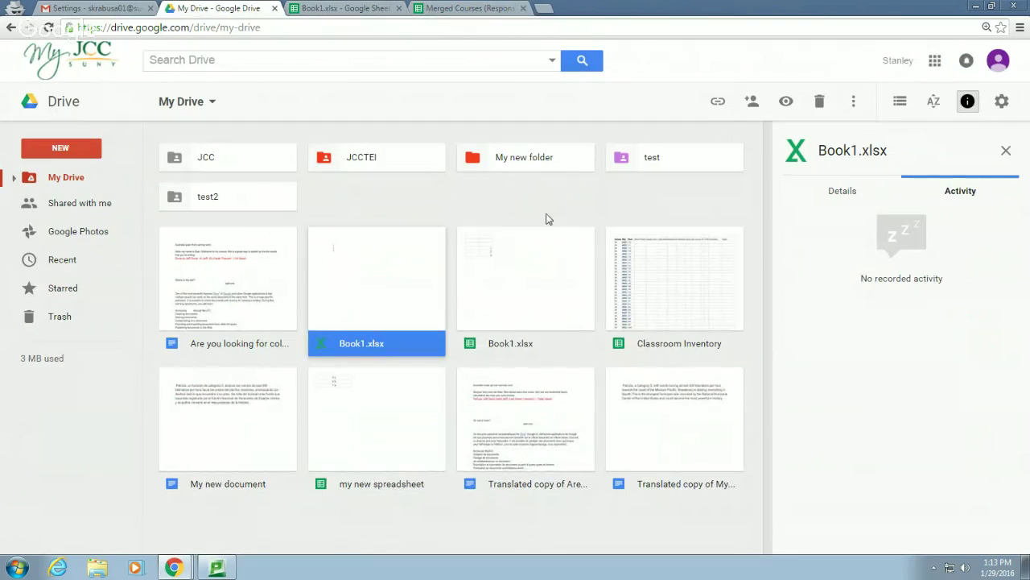
click(73, 153)
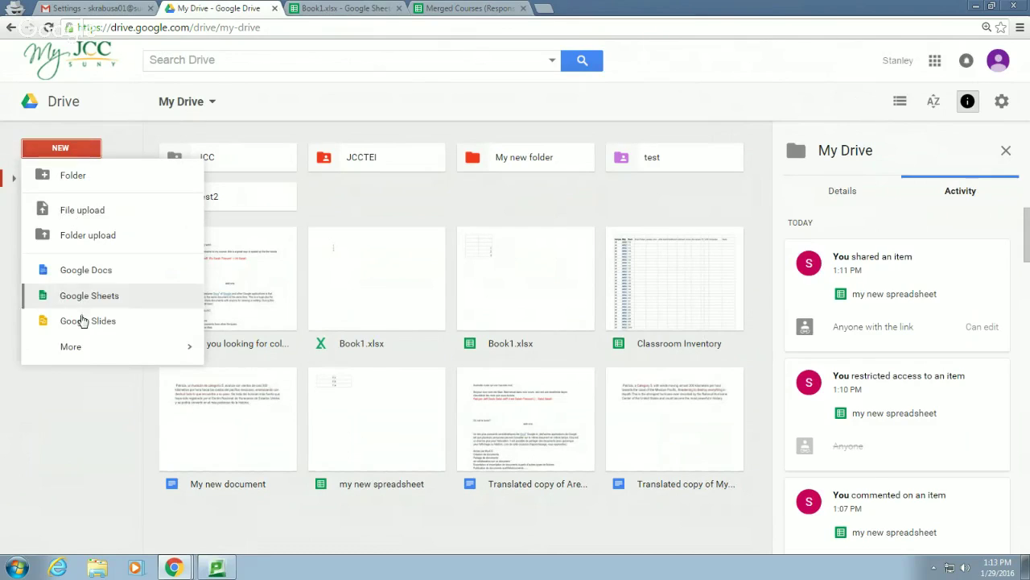
mouse_move(118, 354)
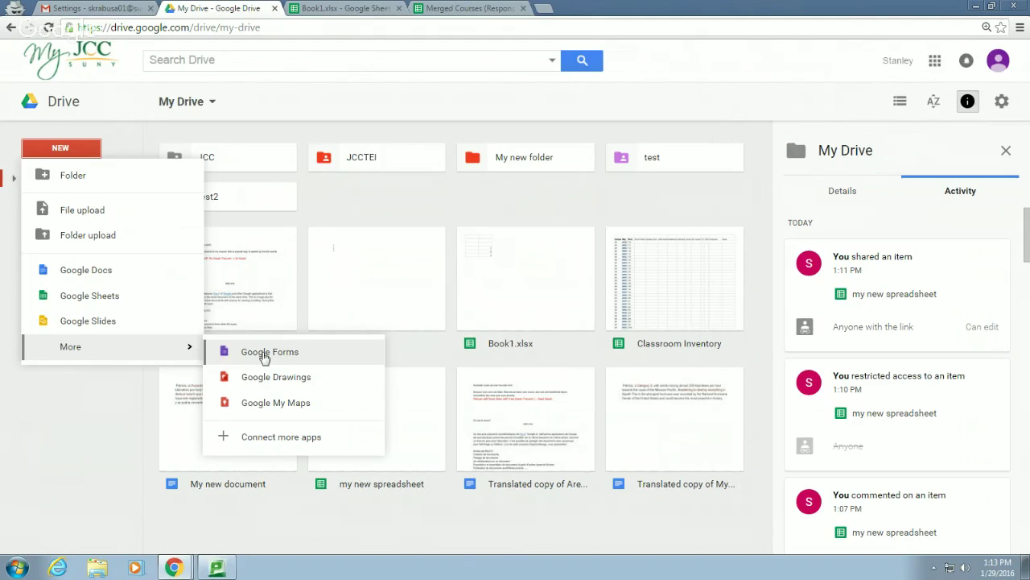
click(306, 449)
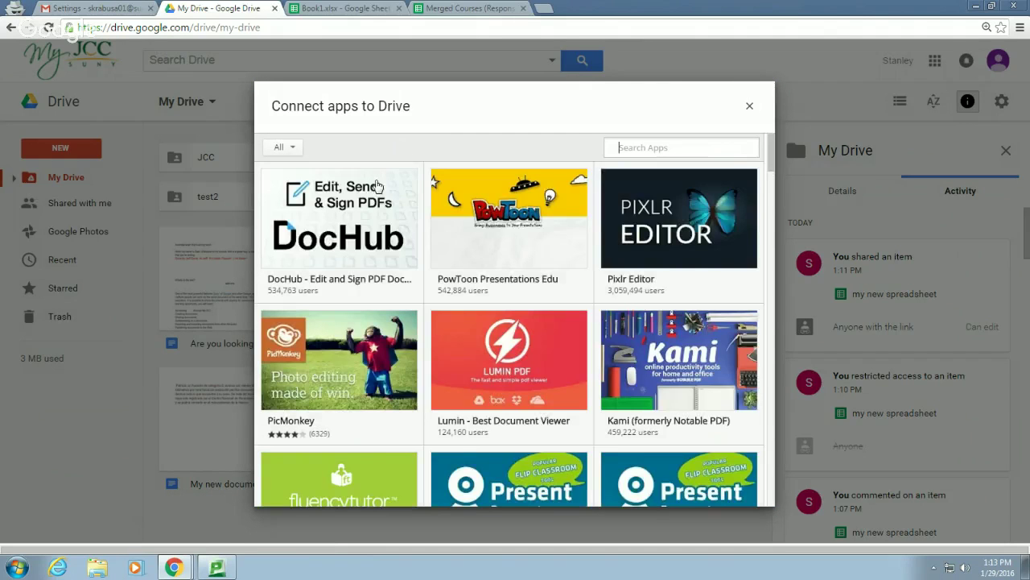
scroll(433, 277, down, 1)
scroll(435, 280, down, 8)
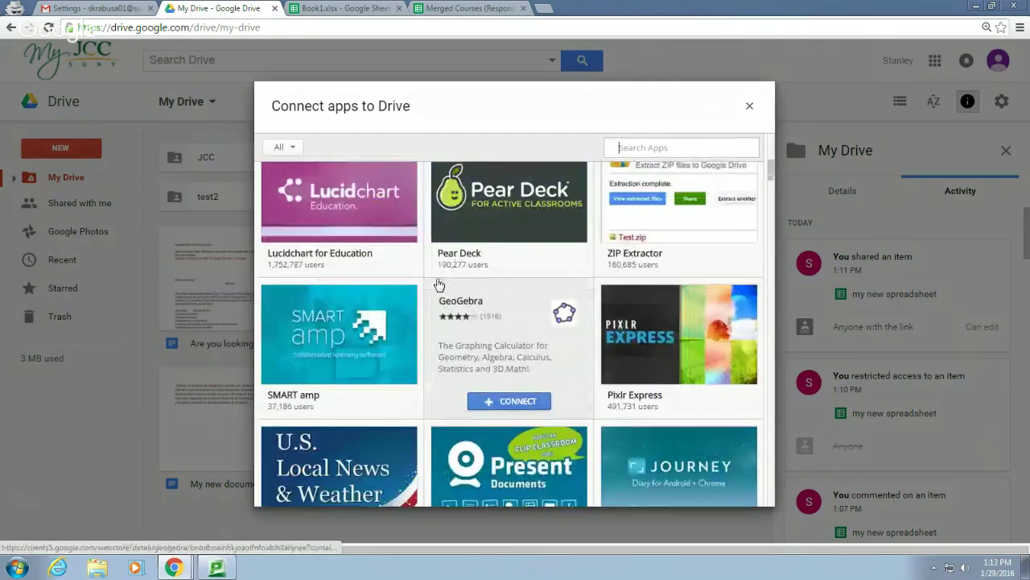
scroll(439, 284, down, 3)
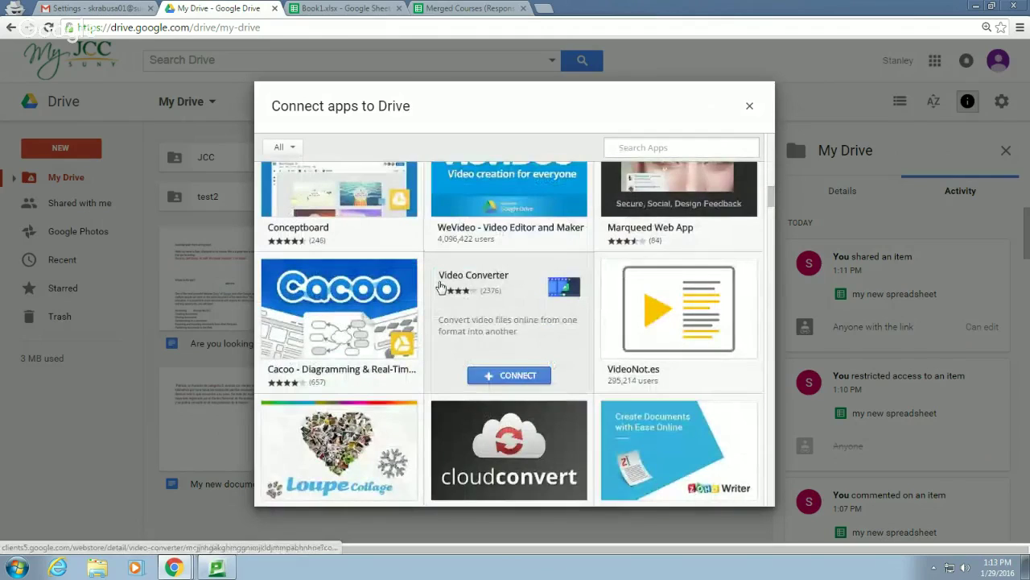
scroll(440, 288, down, 3)
scroll(440, 287, up, 12)
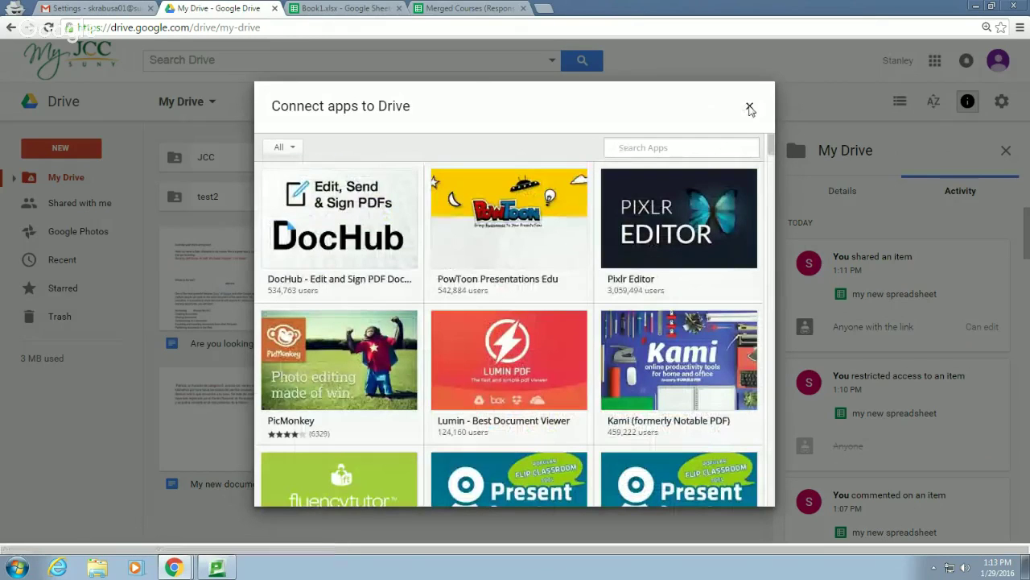
click(749, 106)
Create a new blank Google Form from the New > More menu
click(80, 150)
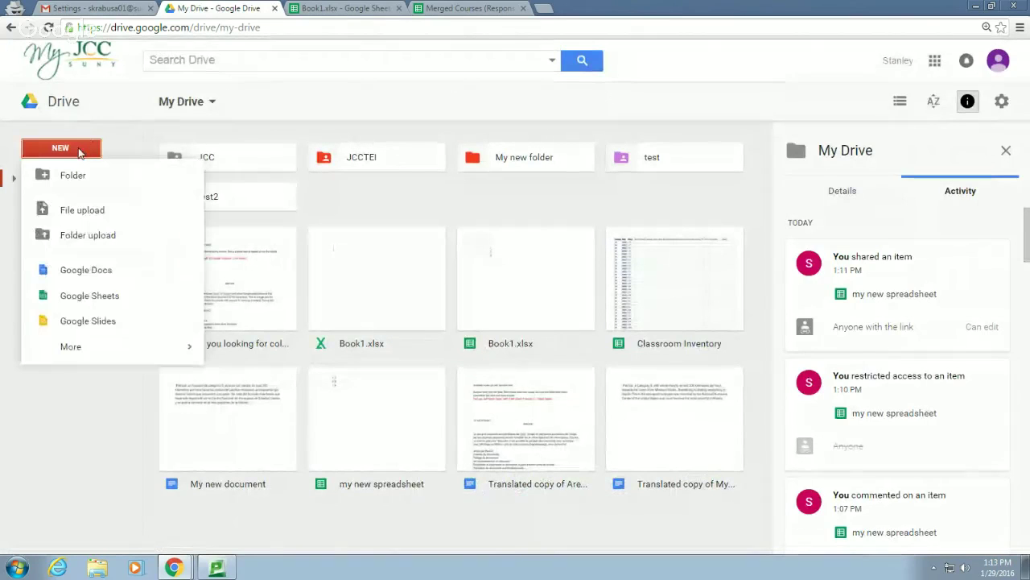
mouse_move(83, 348)
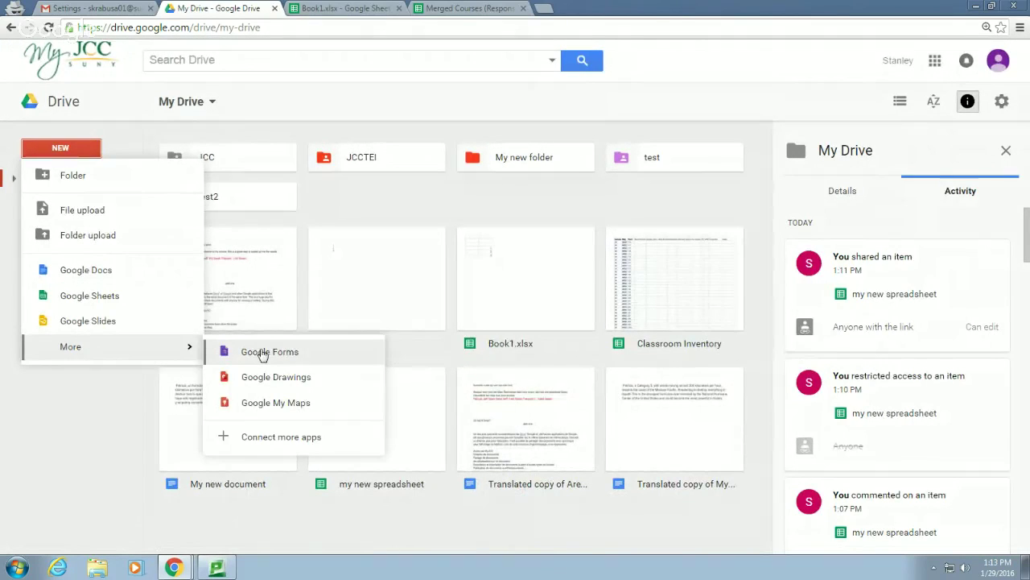
click(260, 352)
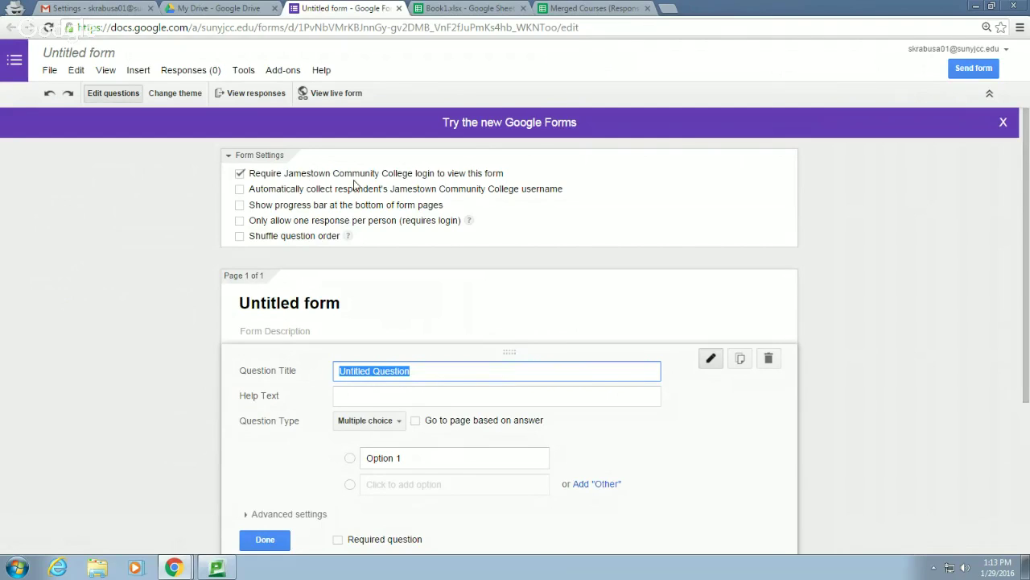
Turn off both the Jamestown Community College login requirement and automatic username collection
click(240, 173)
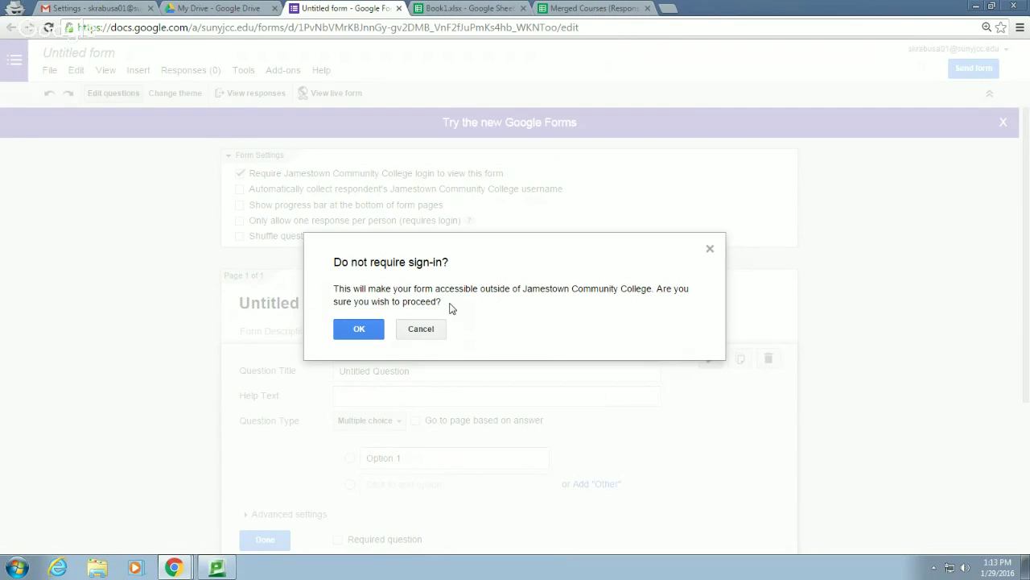
click(359, 328)
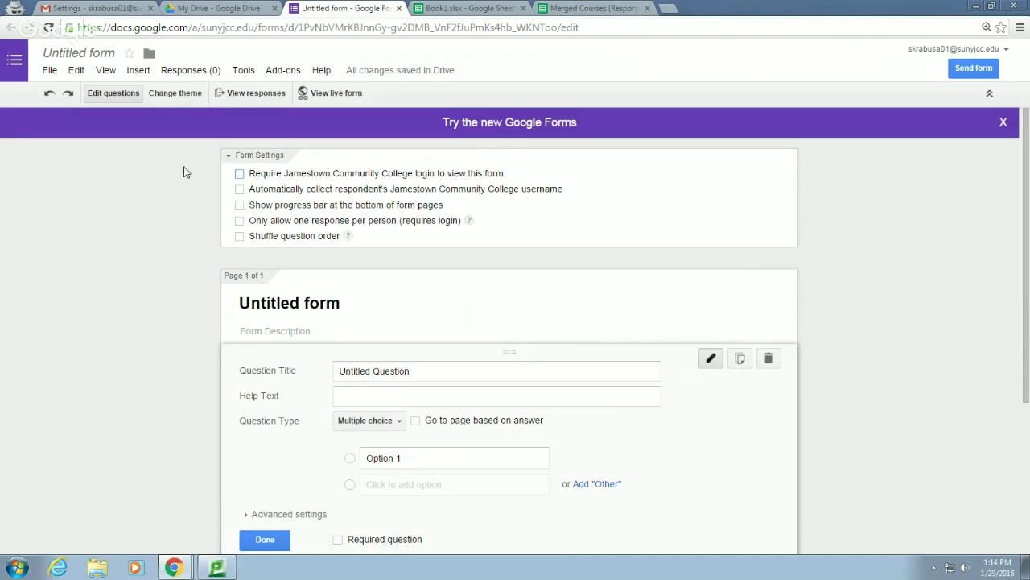
click(240, 173)
click(240, 189)
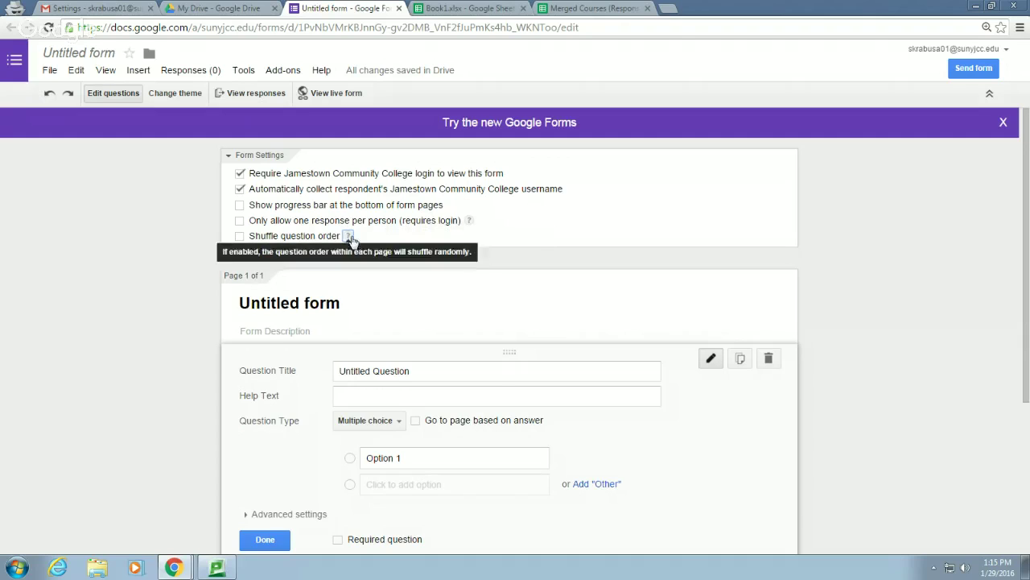
mouse_move(347, 240)
click(240, 189)
click(241, 174)
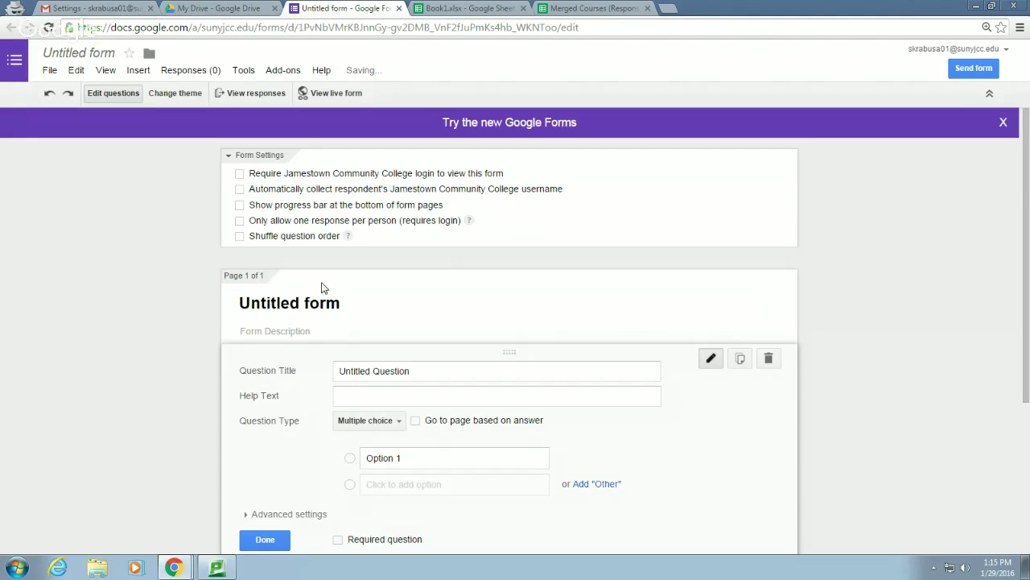
Replace 'Untitled form' with 'How was today's session?' and add the class-feedback description
scroll(322, 281, down, 2)
drag(351, 171, 133, 171)
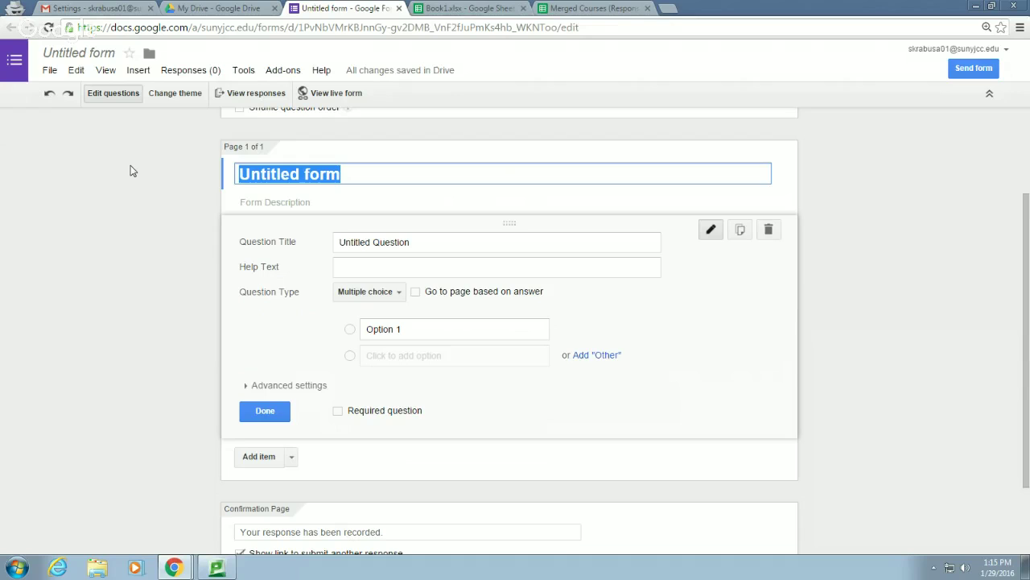
text(How was to)
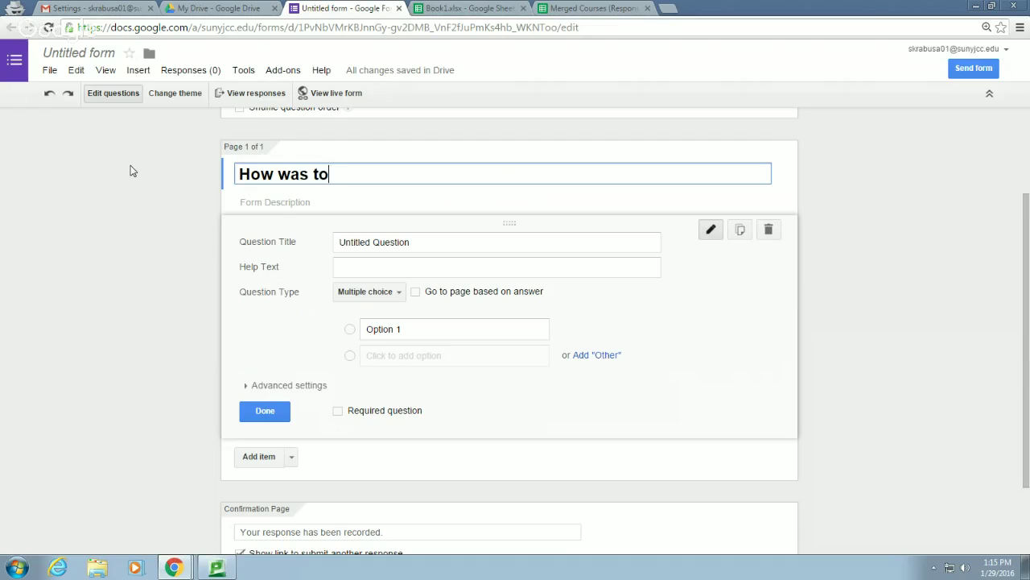
text(day's session)
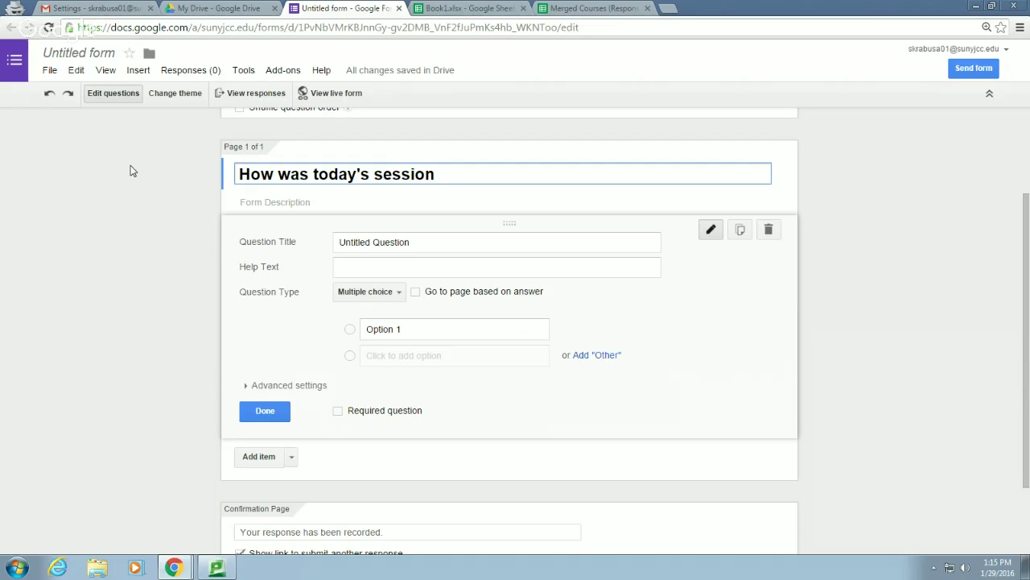
text(?)
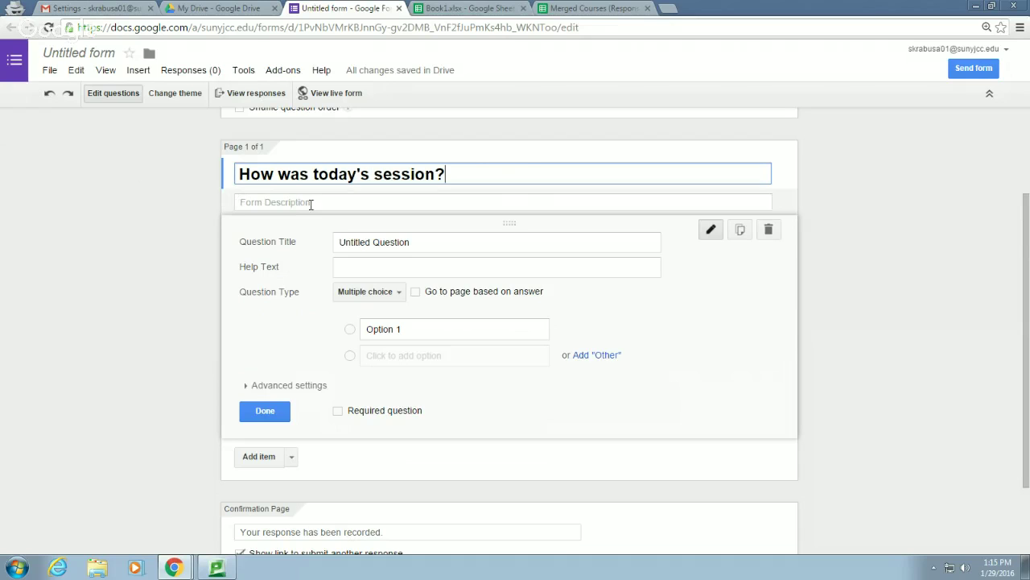
click(310, 202)
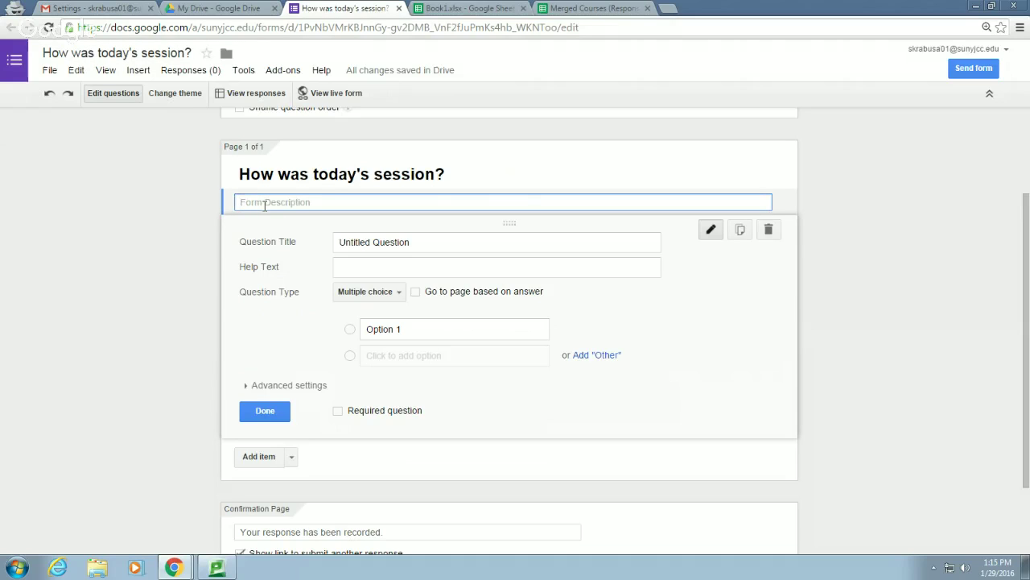
text(Please let us know how you thought this)
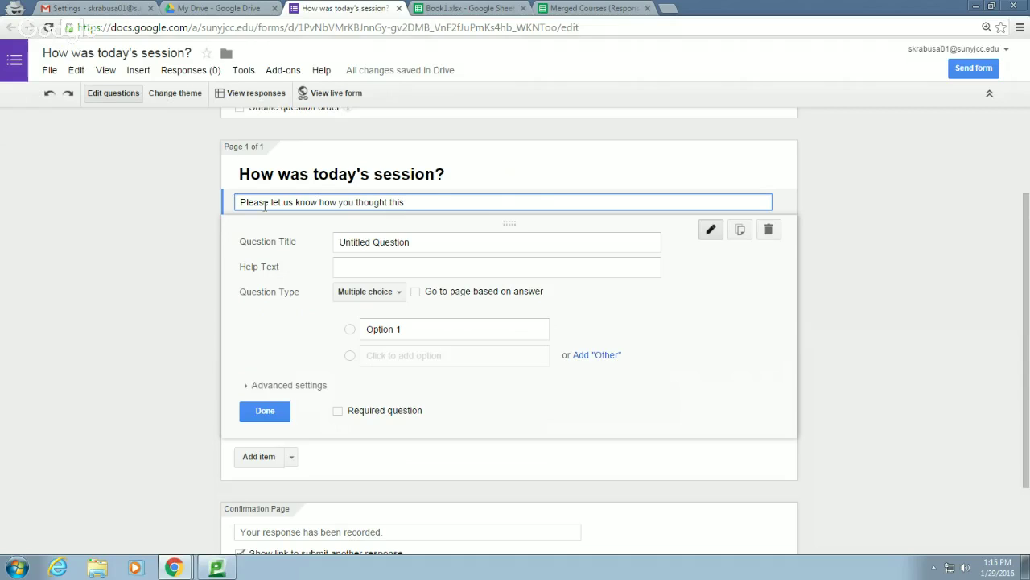
text( class went.)
Title the first question 'Were the cookies good?' and keep it multiple choice
click(444, 240)
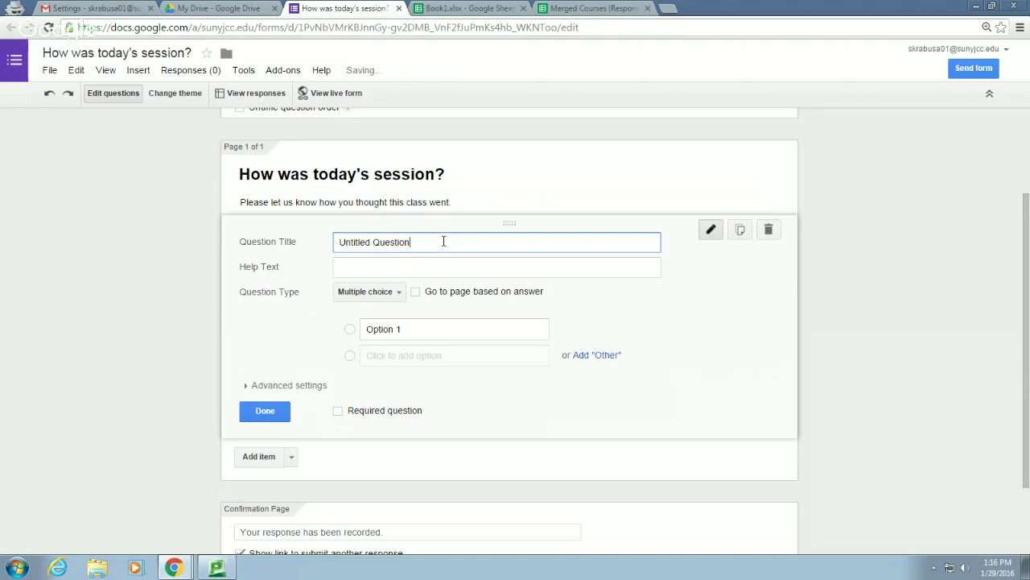
drag(443, 240, 276, 242)
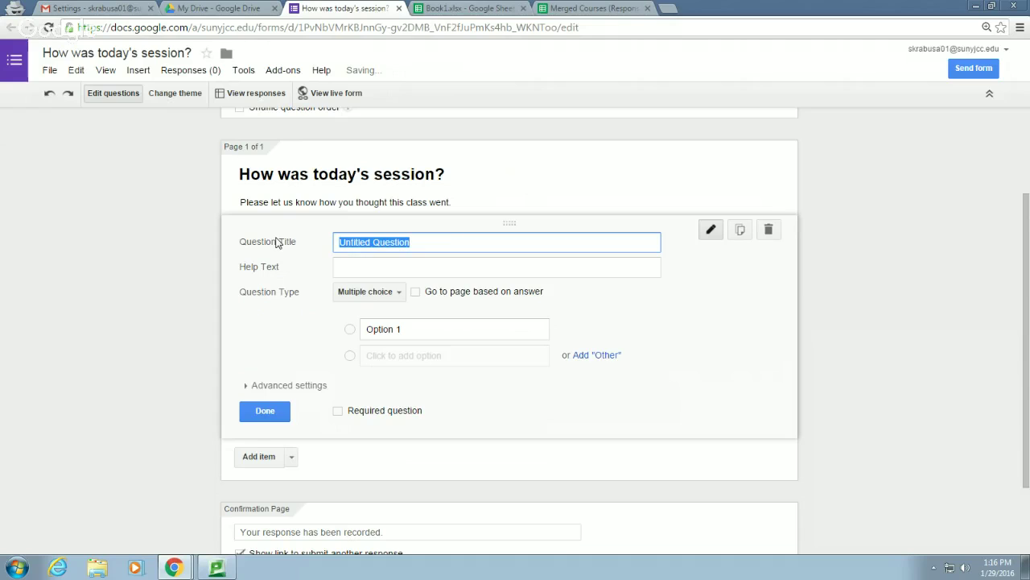
text(W)
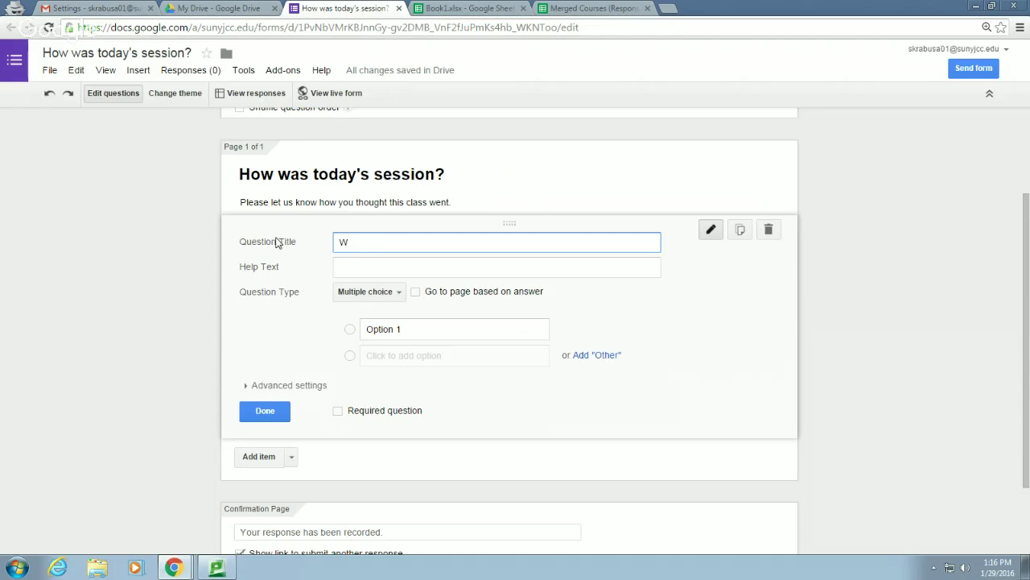
text(ere the cookies good?)
click(401, 295)
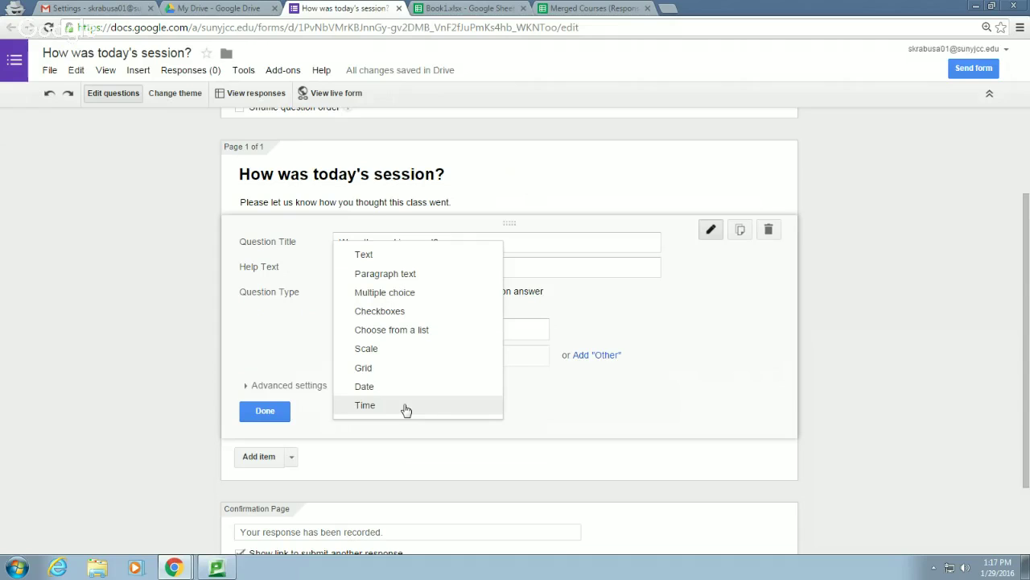
click(299, 331)
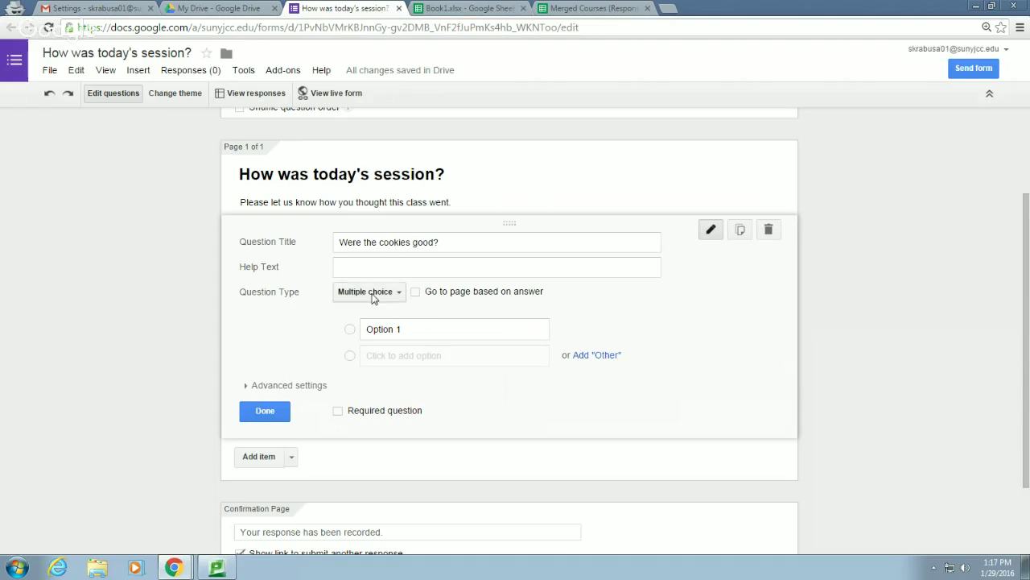
Give the question answer options Yes and No and show its advanced settings
click(413, 330)
drag(414, 330, 351, 330)
text(Yes)
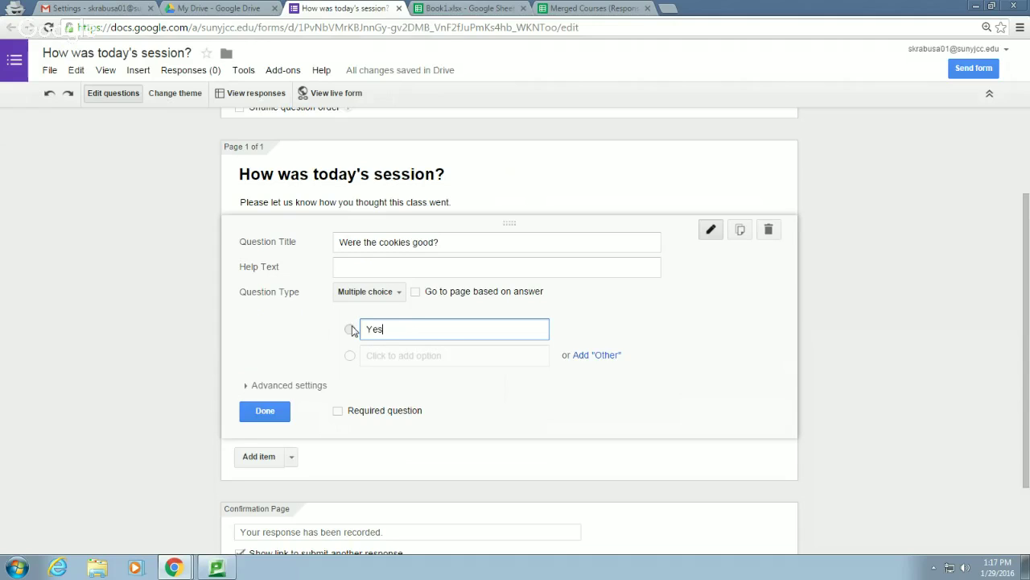
click(389, 357)
text(No)
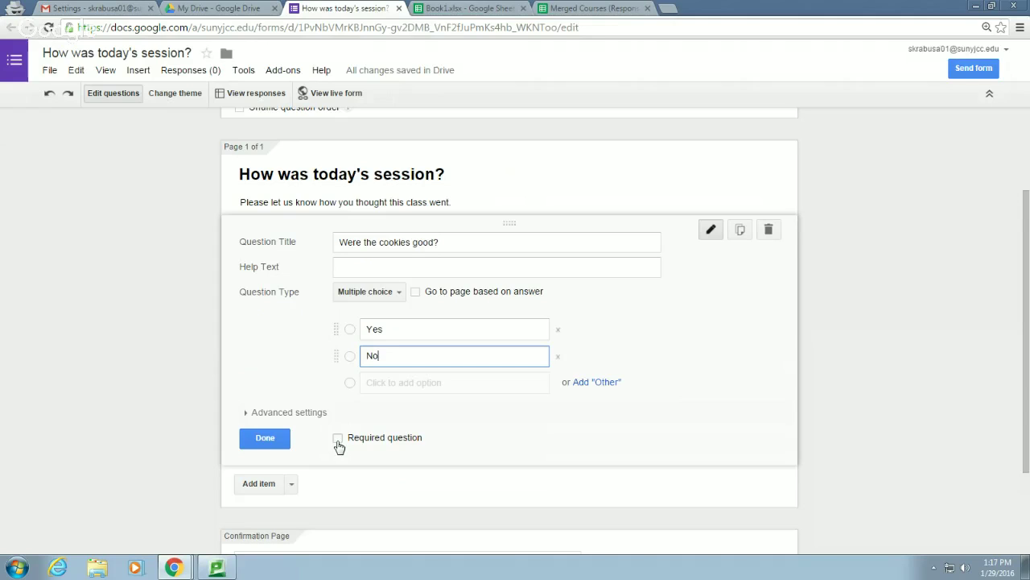
click(252, 413)
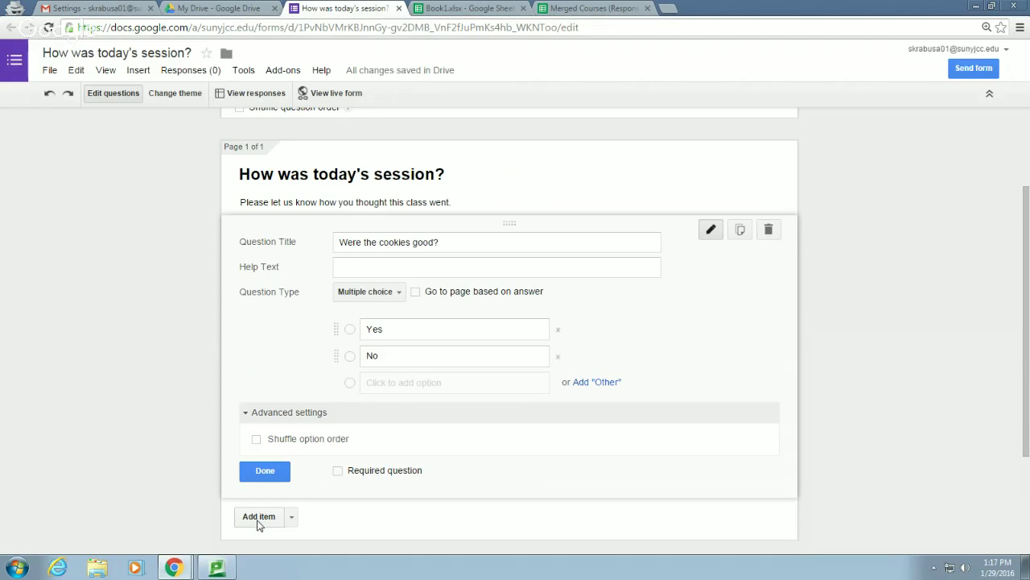
Add a short-text question 'How many cookies did you get?'
click(259, 516)
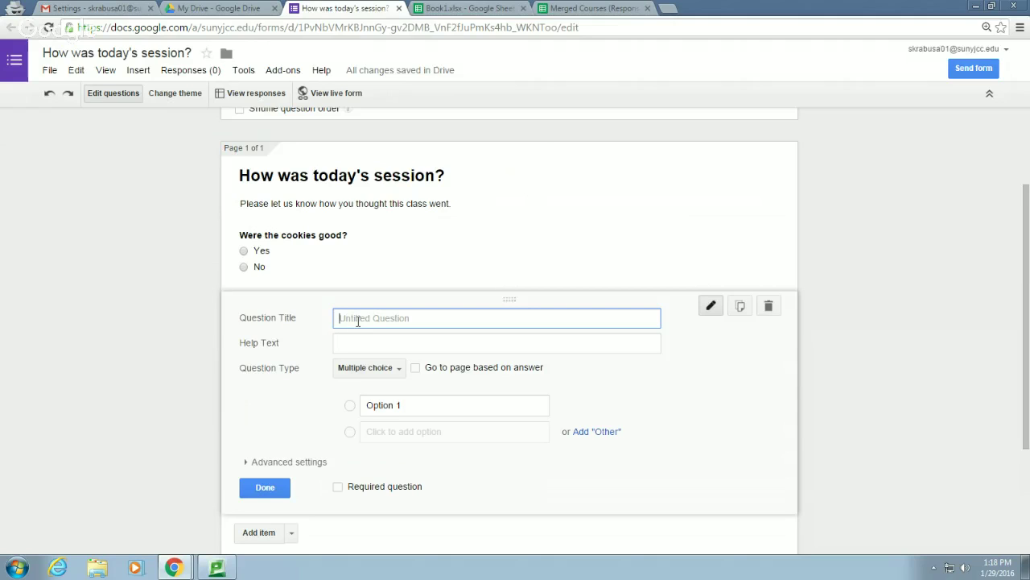
text(Where)
key(BackSpace)
key(BackSpace)
key(BackSpace)
key(BackSpace)
key(BackSpace)
text(How many cookies di you get?)
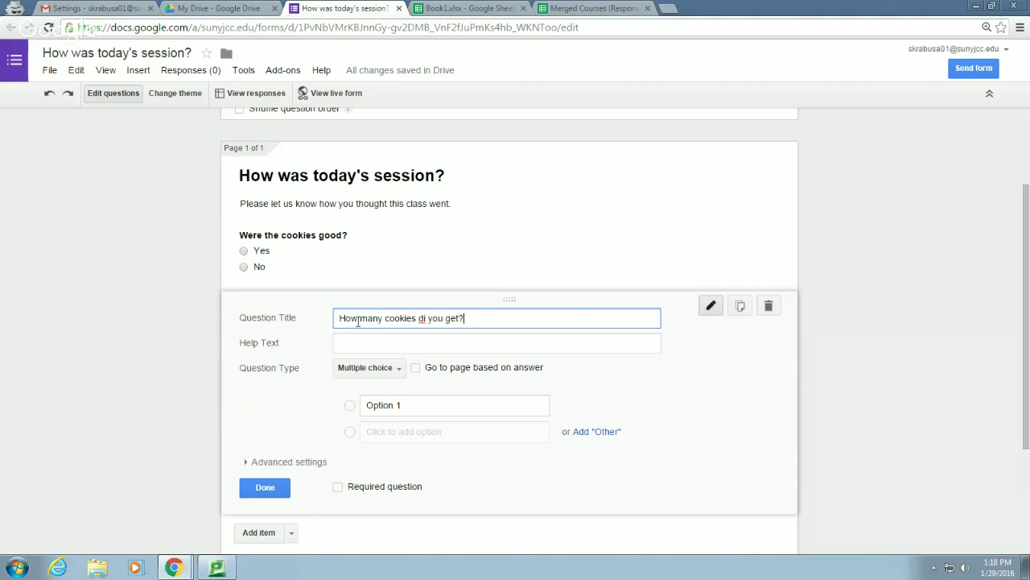
click(425, 318)
text(d)
click(367, 368)
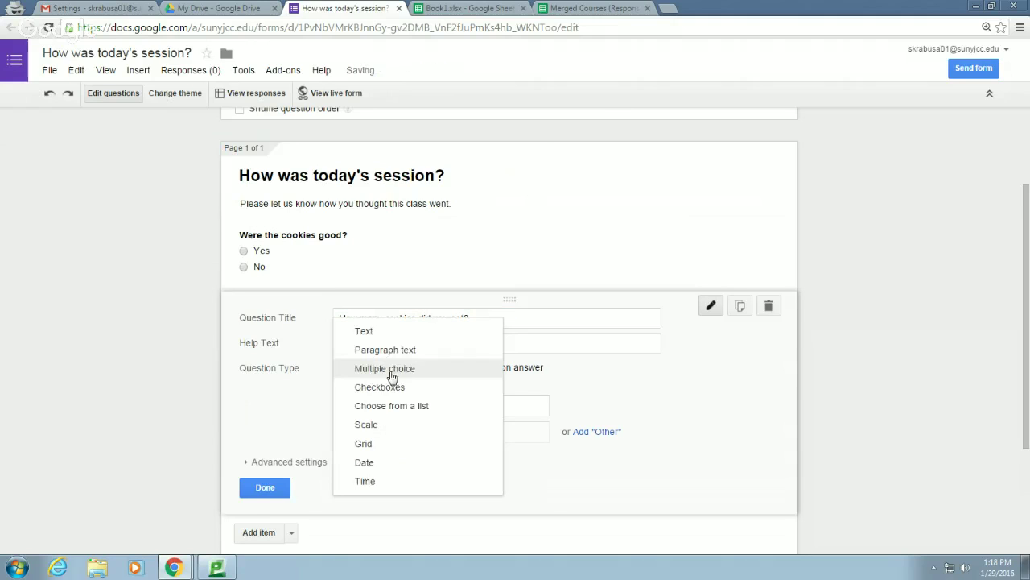
click(379, 330)
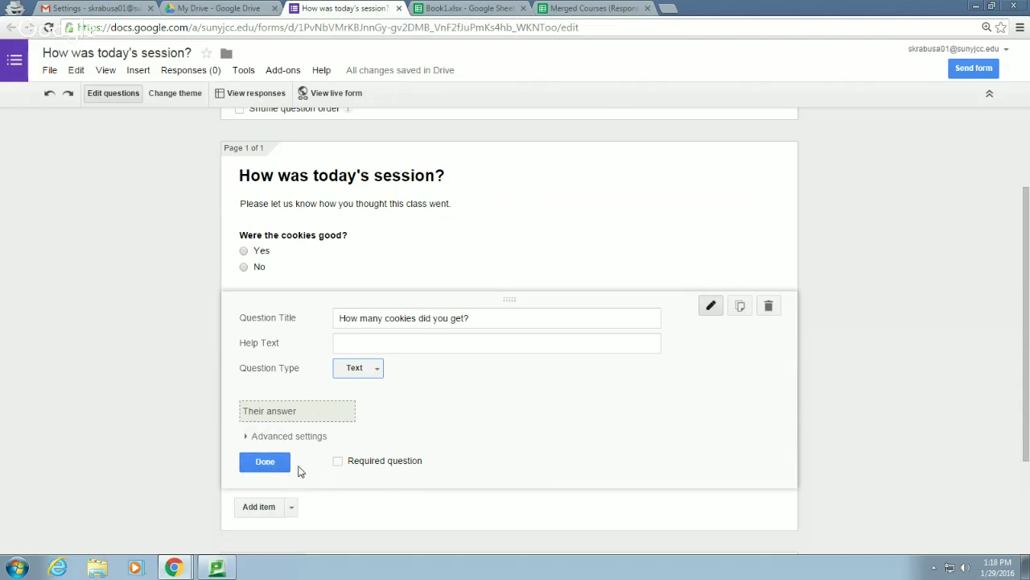
Add a paragraph-text question 'What could make the cookies better?'
click(269, 512)
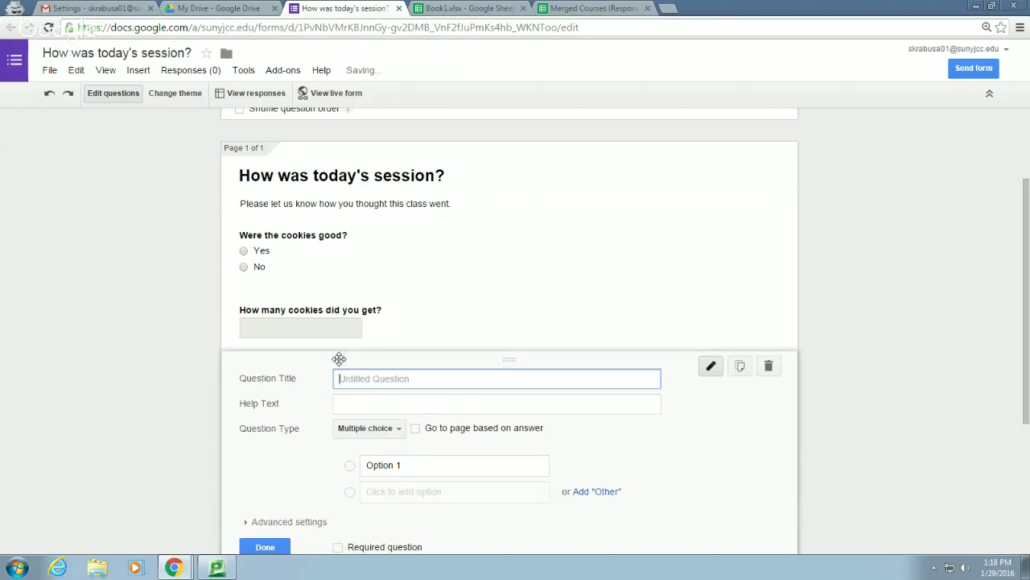
text(What could make the cookies better?)
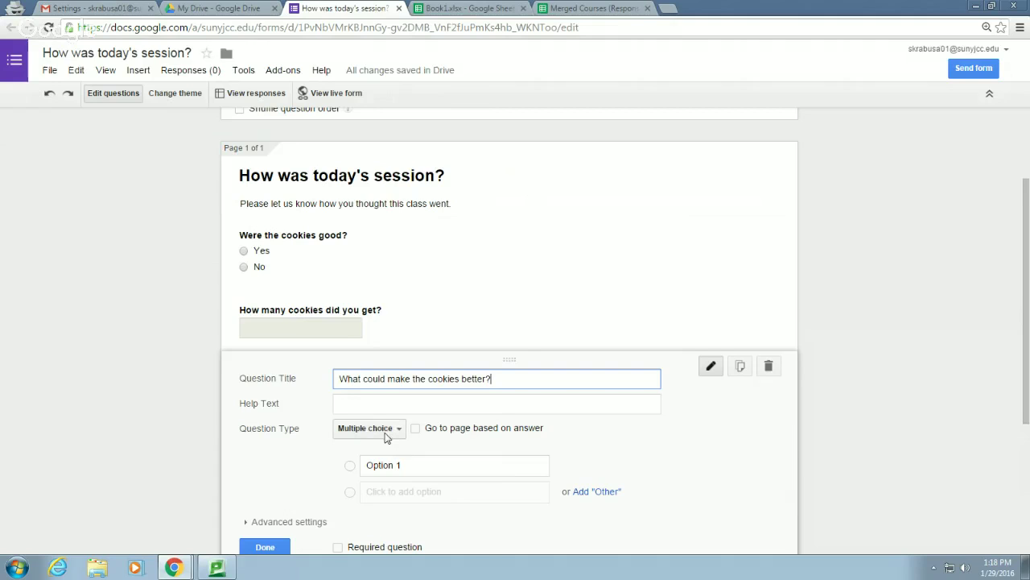
click(368, 427)
click(386, 407)
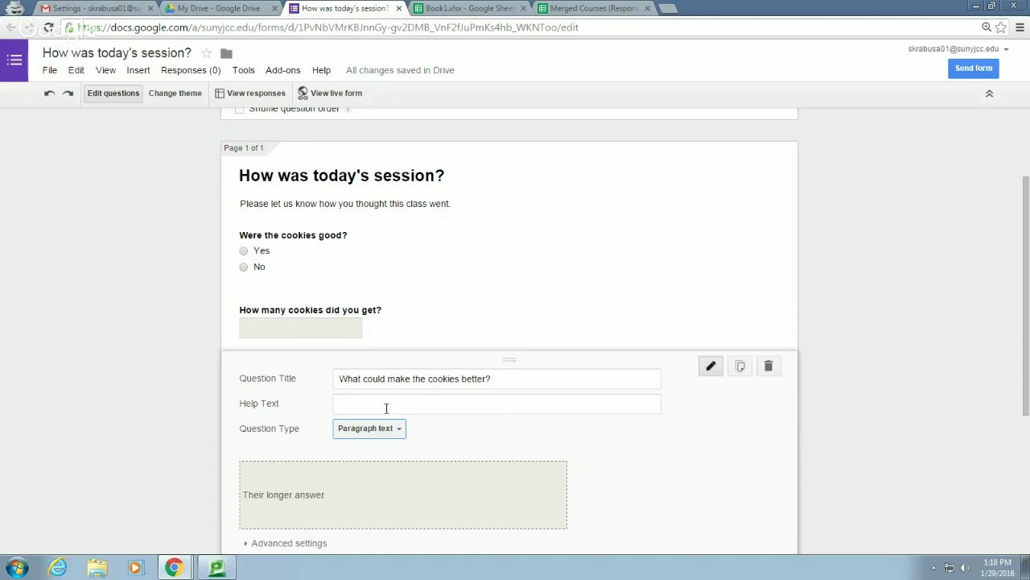
scroll(386, 408, down, 5)
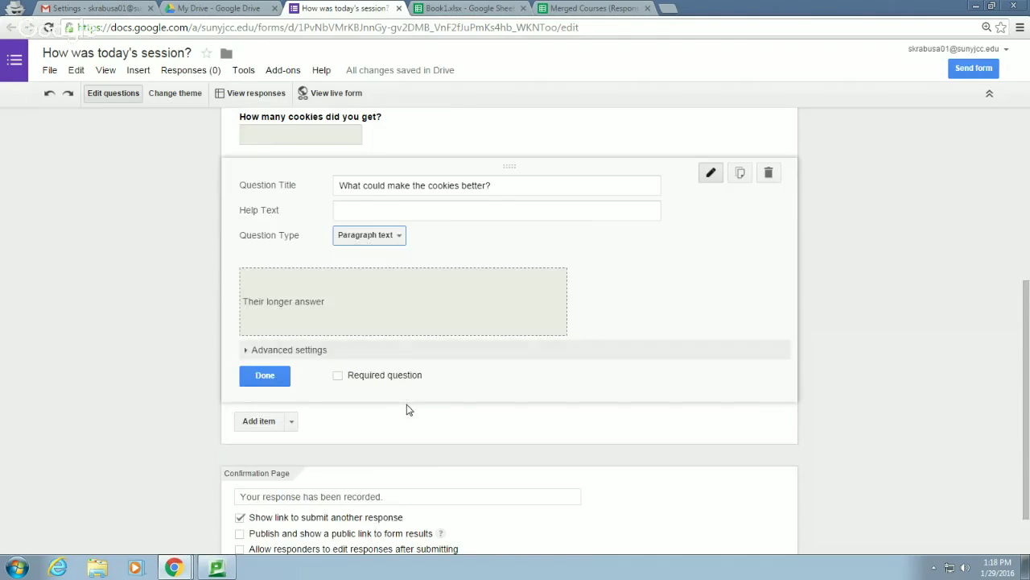
click(265, 378)
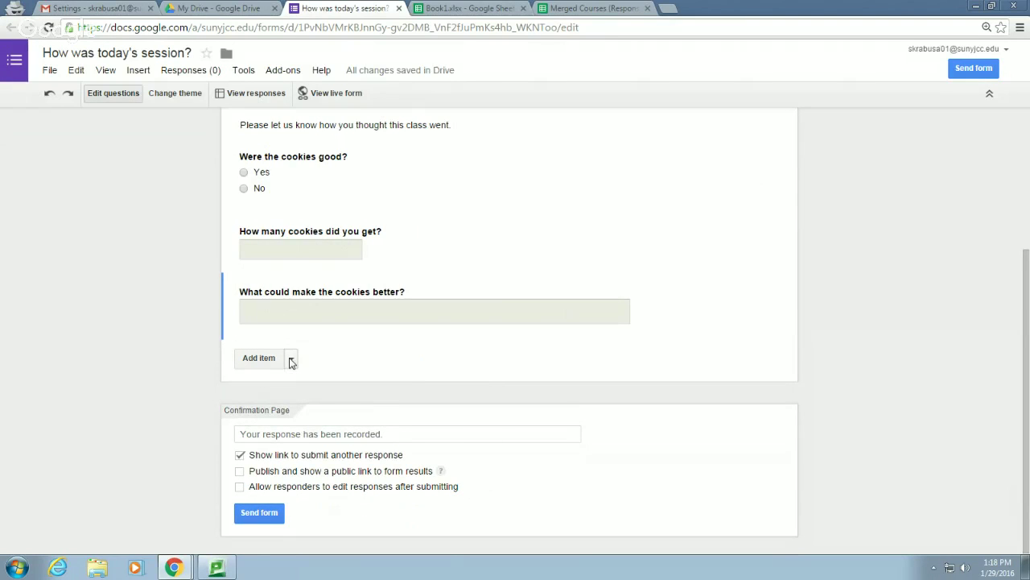
click(292, 359)
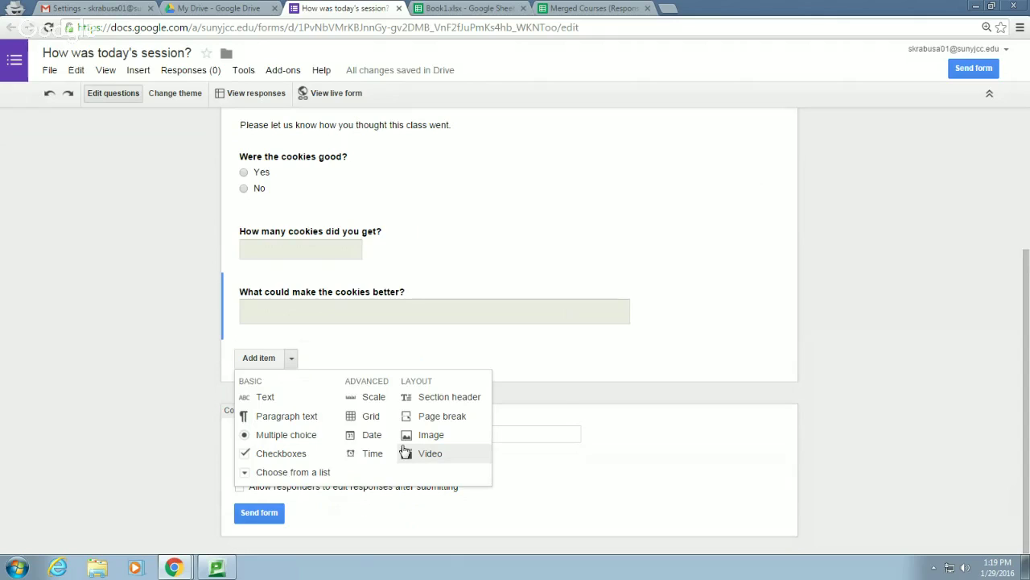
click(594, 467)
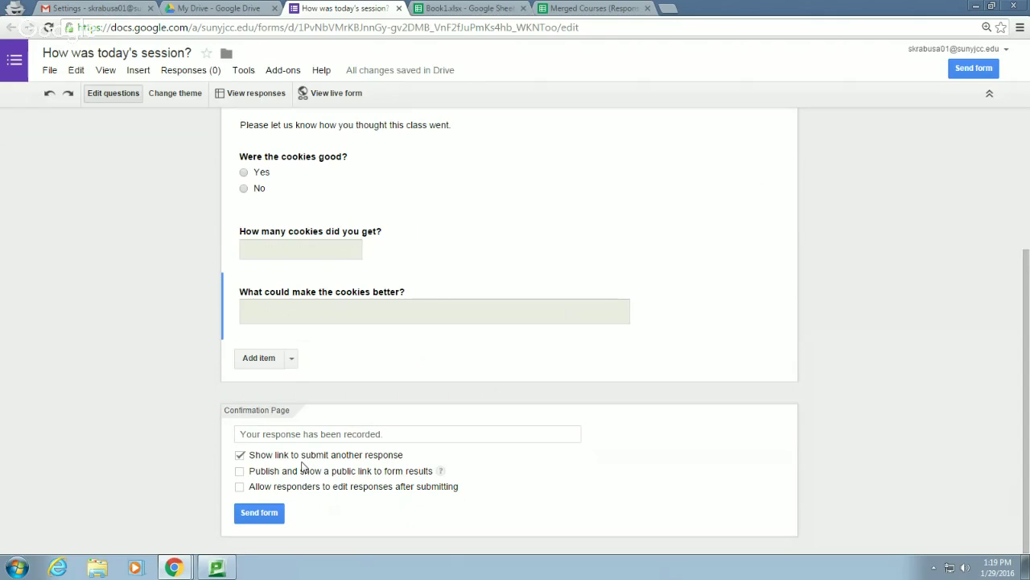
click(425, 434)
Overwrite the confirmation page text with 'Thank you for answering my cookie questions.'
drag(409, 435, 152, 410)
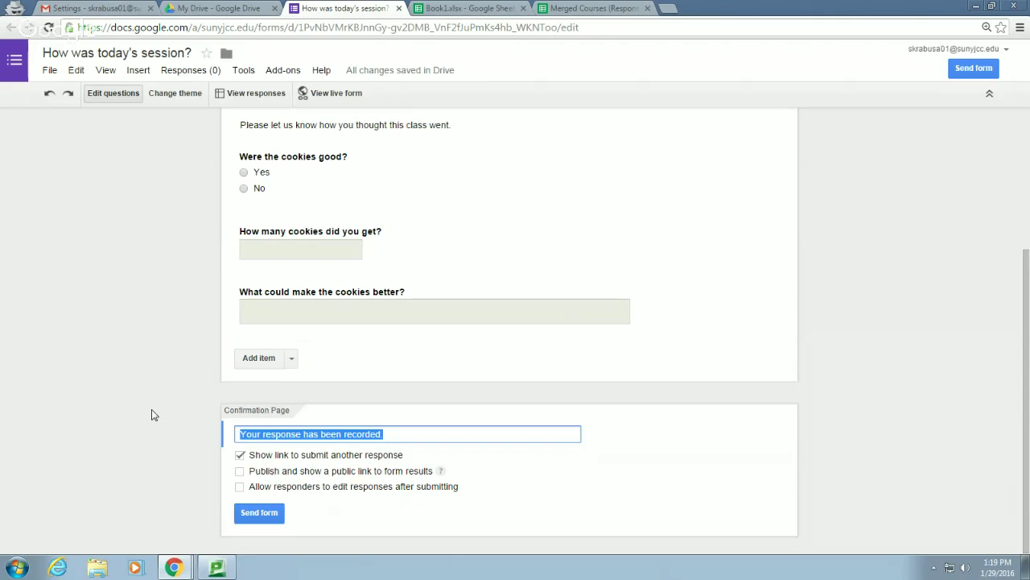
text(Thank you for)
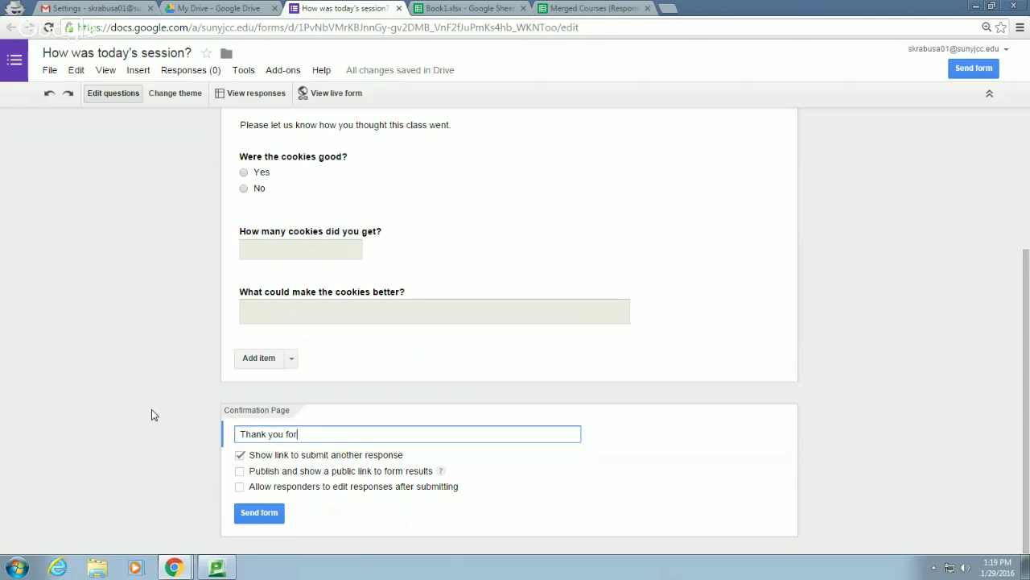
text( answering my cookie questions)
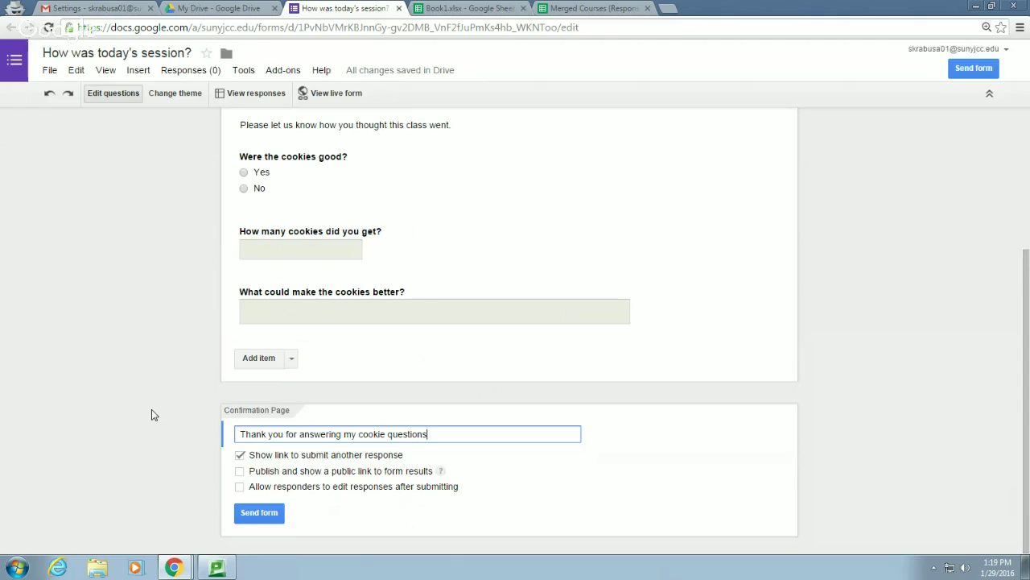
text(.)
scroll(354, 398, up, 3)
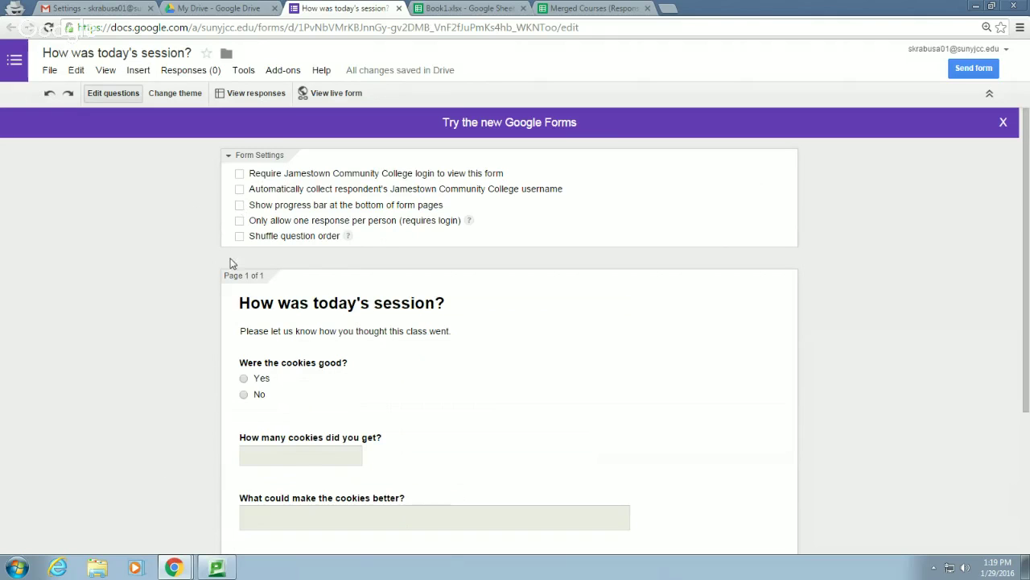
scroll(242, 267, down, 3)
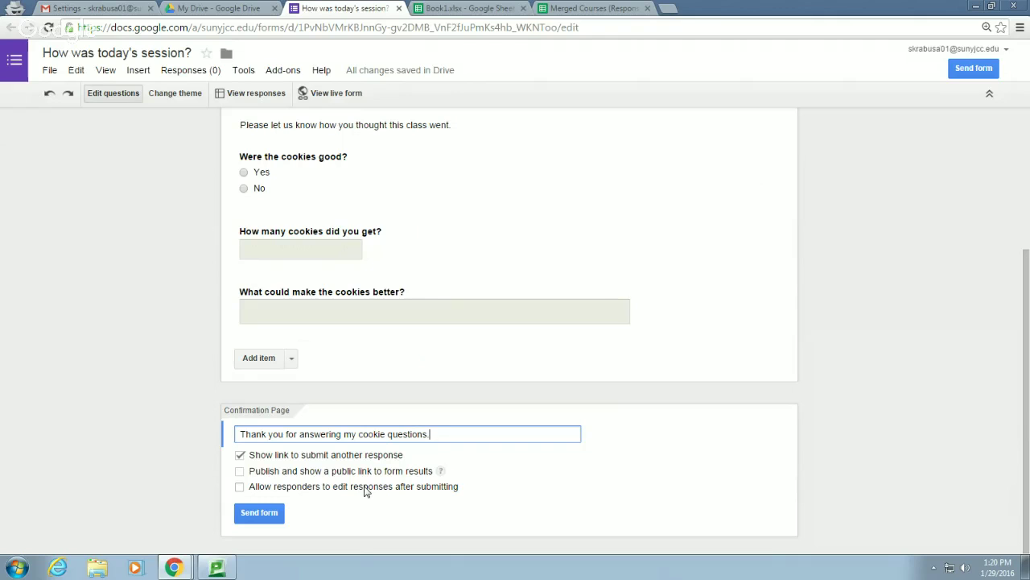
Copy the form's short goo.gl link from the Send form dialog, then close it
click(259, 513)
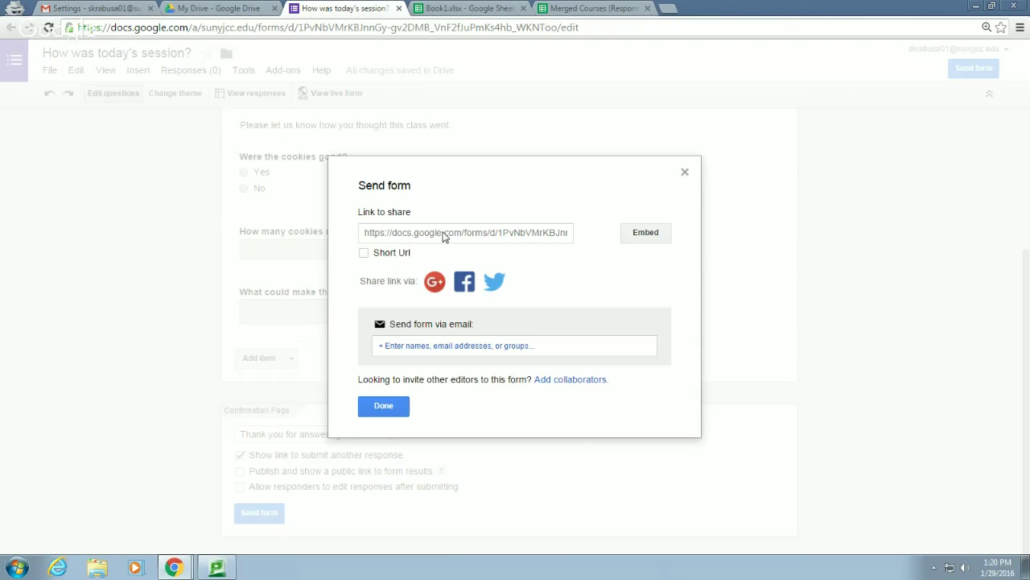
click(365, 253)
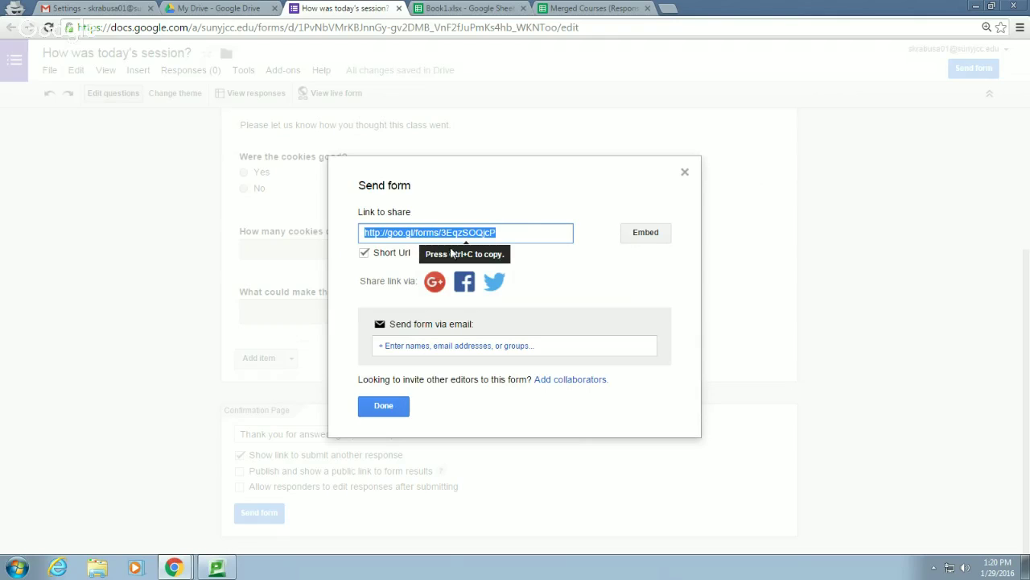
key(ctrl+c)
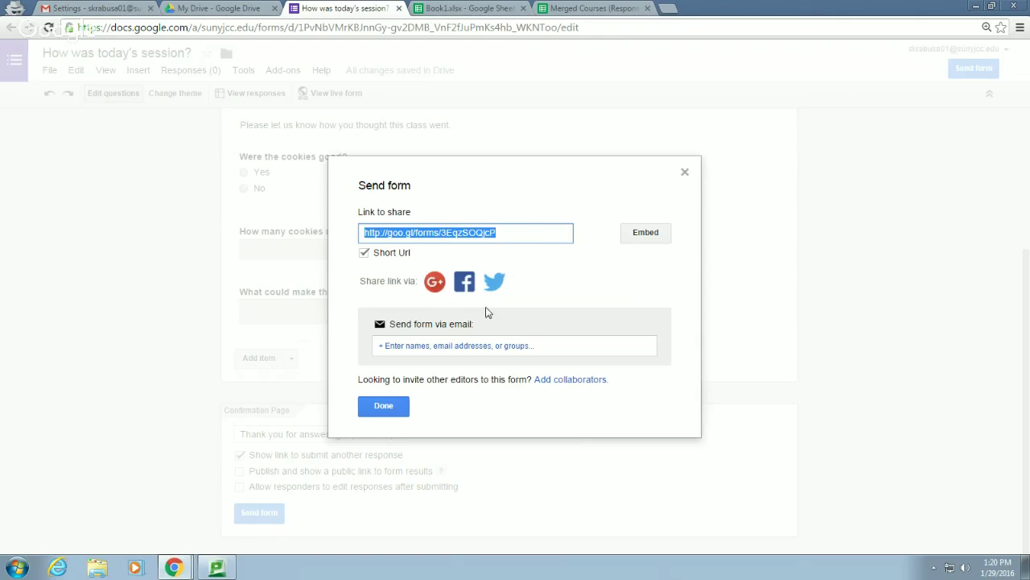
click(392, 415)
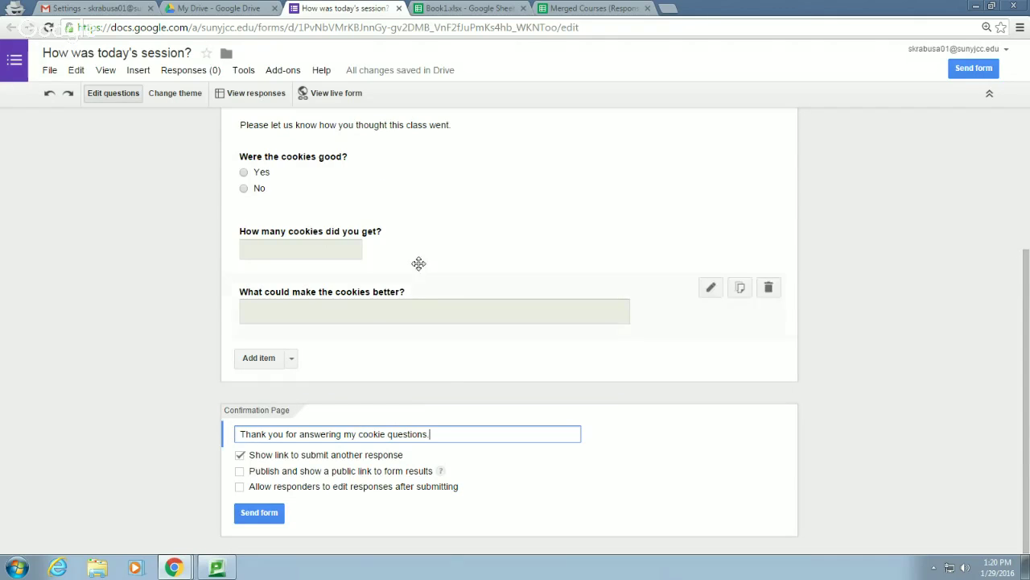
Shorten the copied goo.gl form link in Bitly
mouse_move(169, 568)
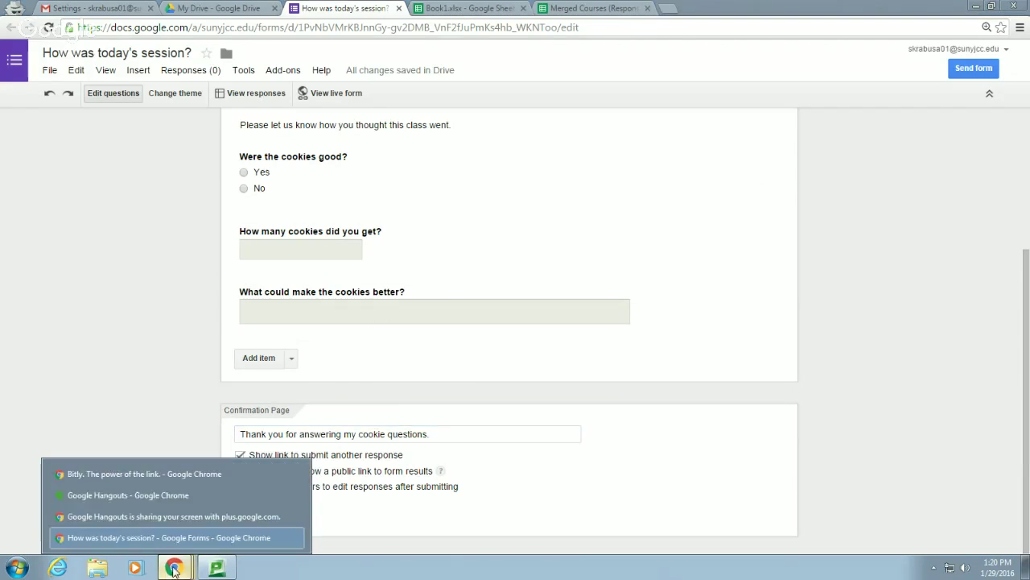
click(165, 474)
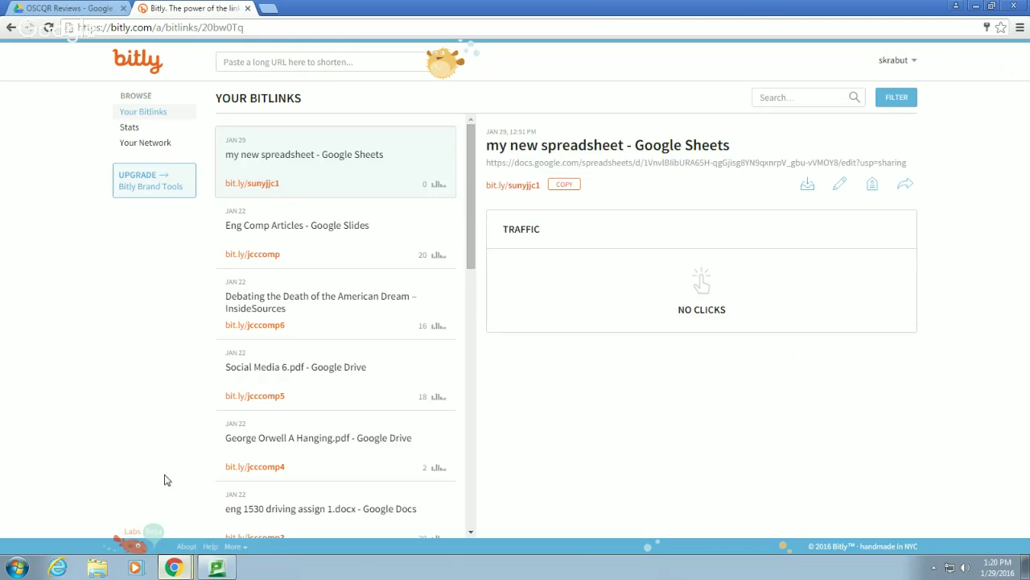
click(314, 62)
key(ctrl+v)
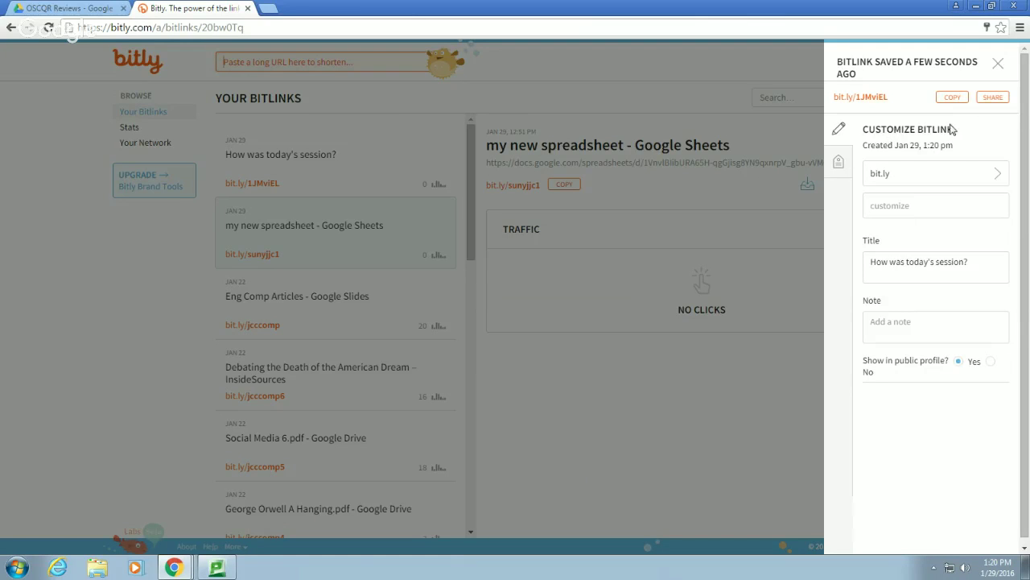
click(951, 98)
Customize the bitlink to bit.ly/sunyjcc2, save it, and copy it
click(906, 207)
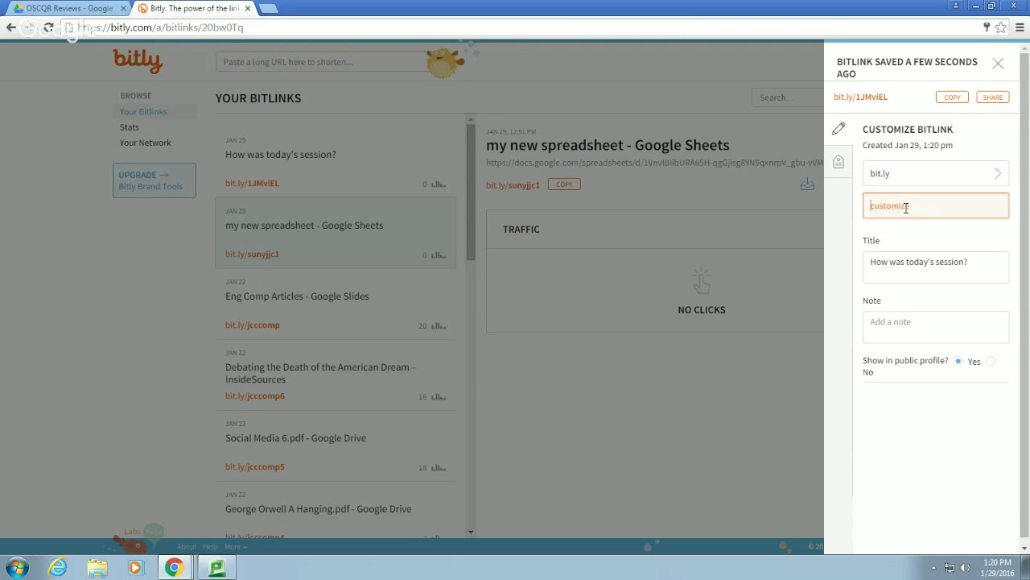
text(suny)
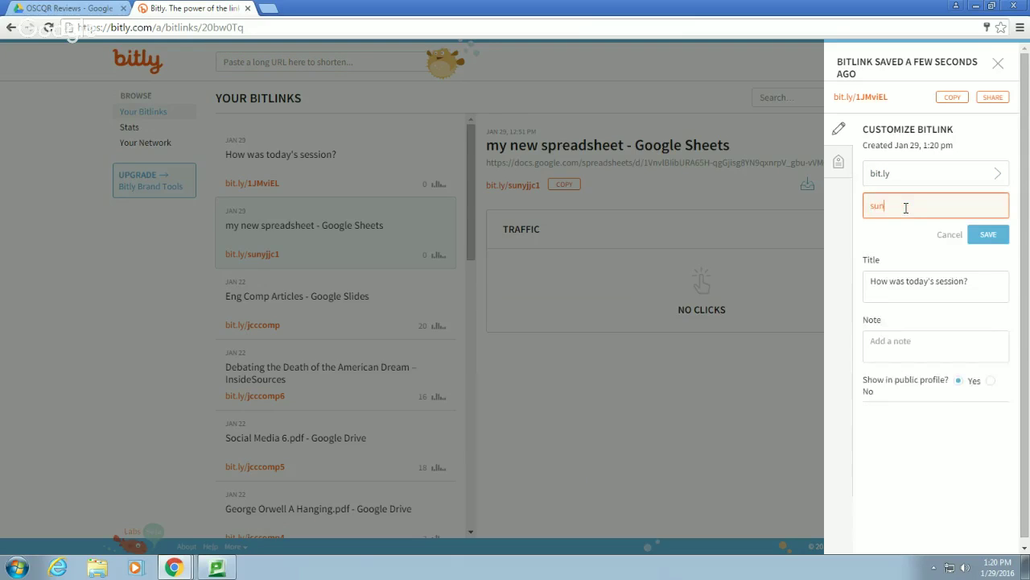
text(cc2)
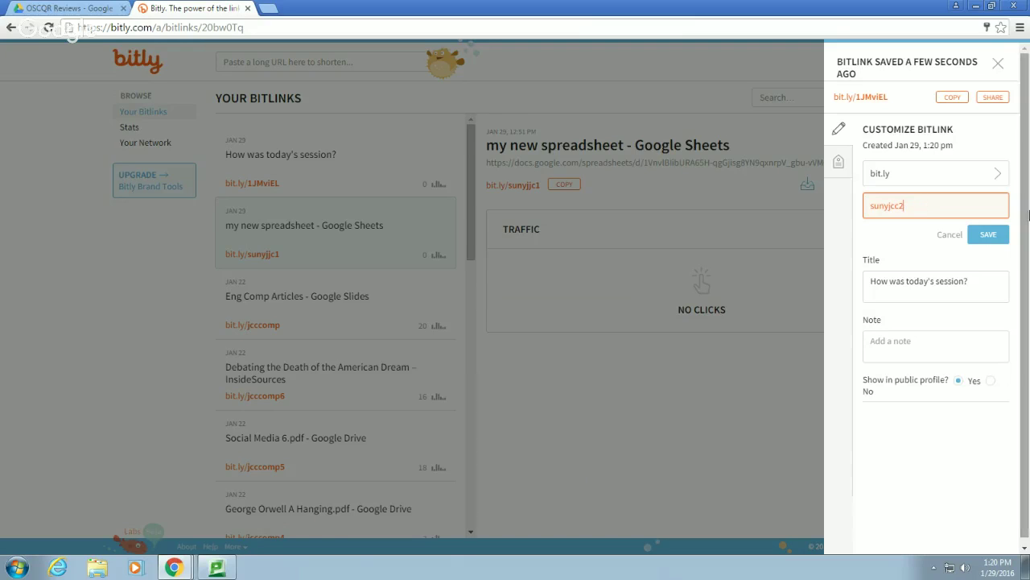
click(989, 232)
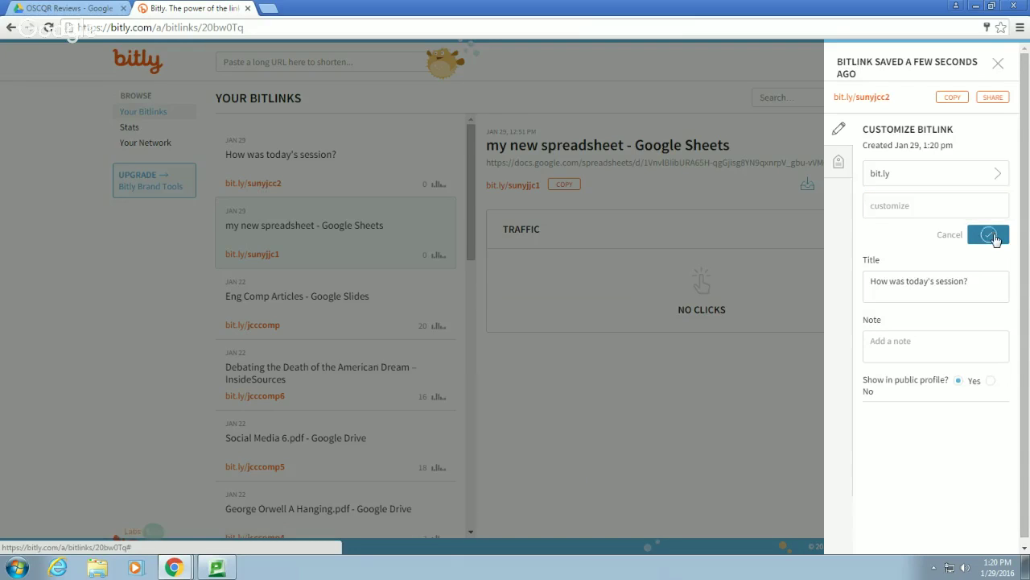
click(951, 98)
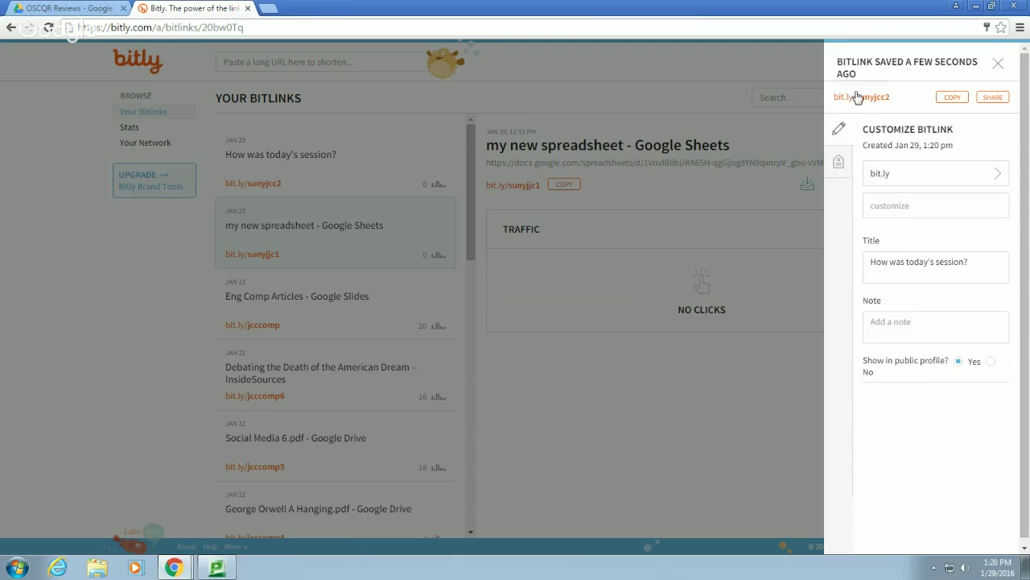
Open the copied short link in a new browser tab
click(273, 8)
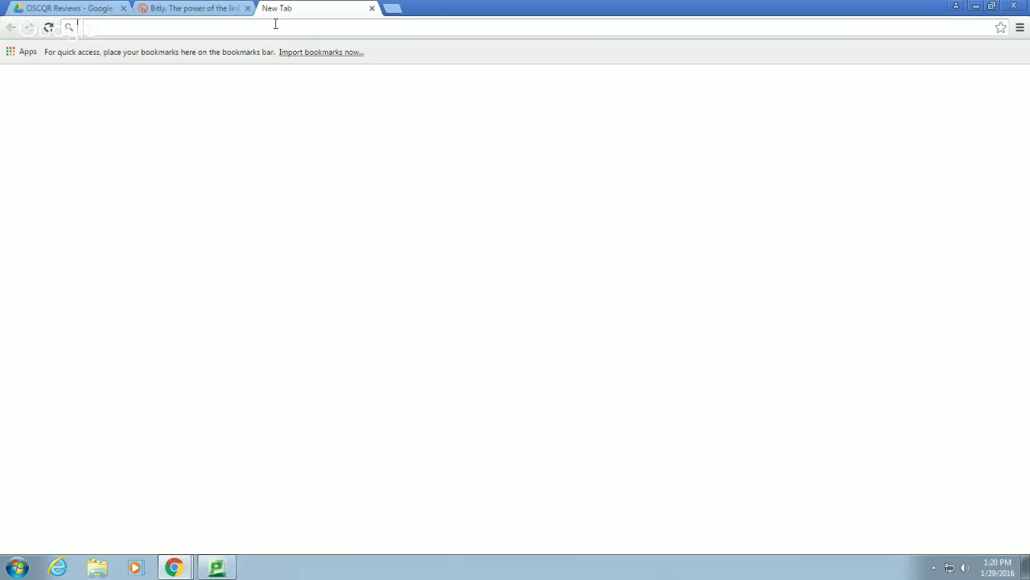
key(ctrl+v)
key(Return)
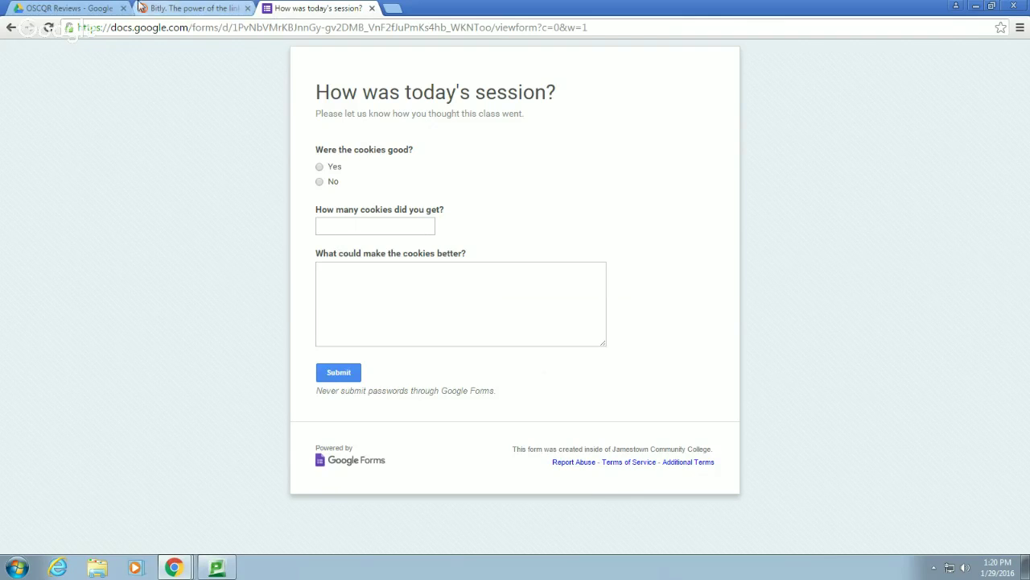
Submit a test response of Yes, lots and nothing, then return to the editor
click(319, 167)
click(346, 225)
text(lots)
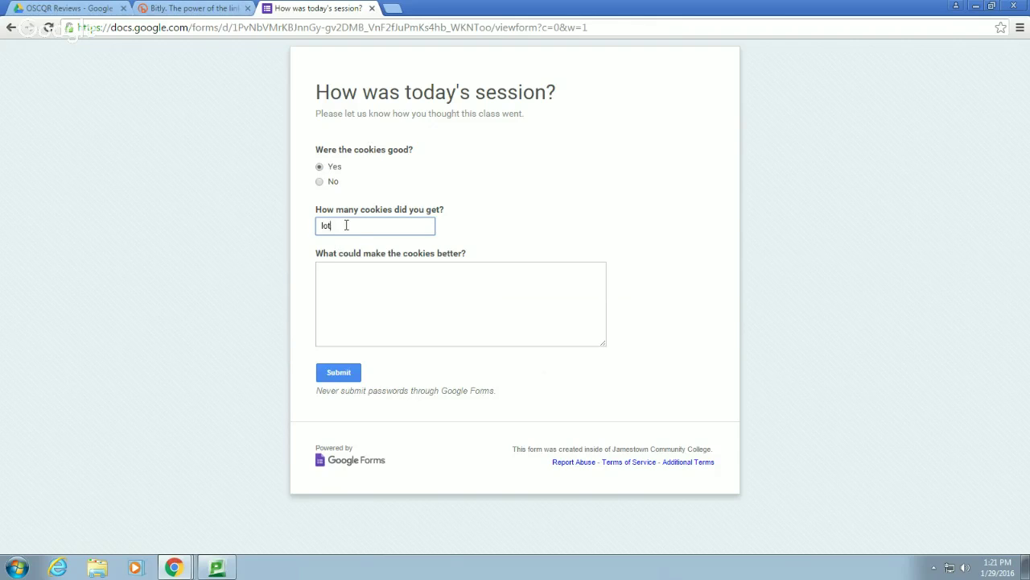
click(389, 286)
text(nothing)
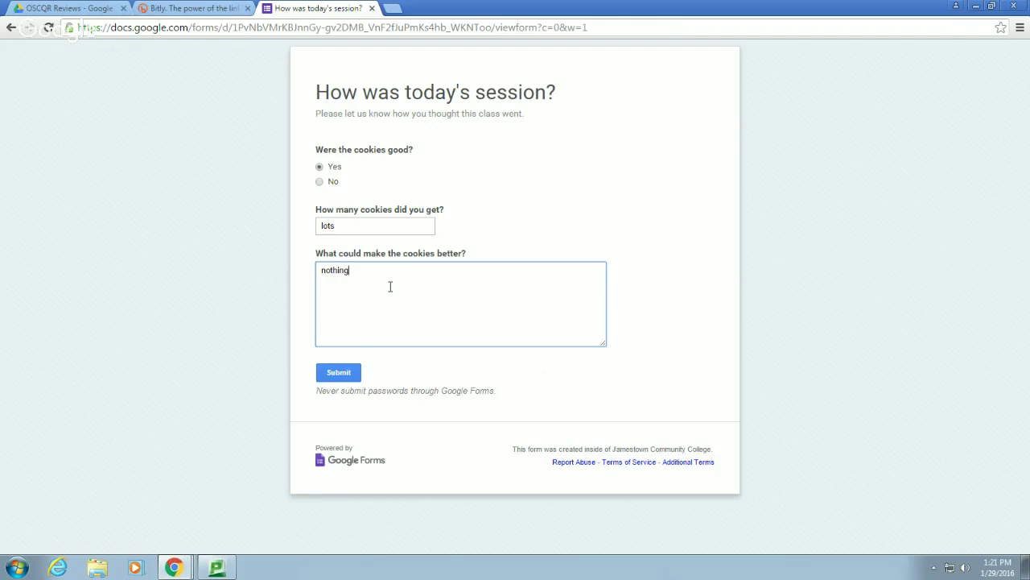
click(339, 375)
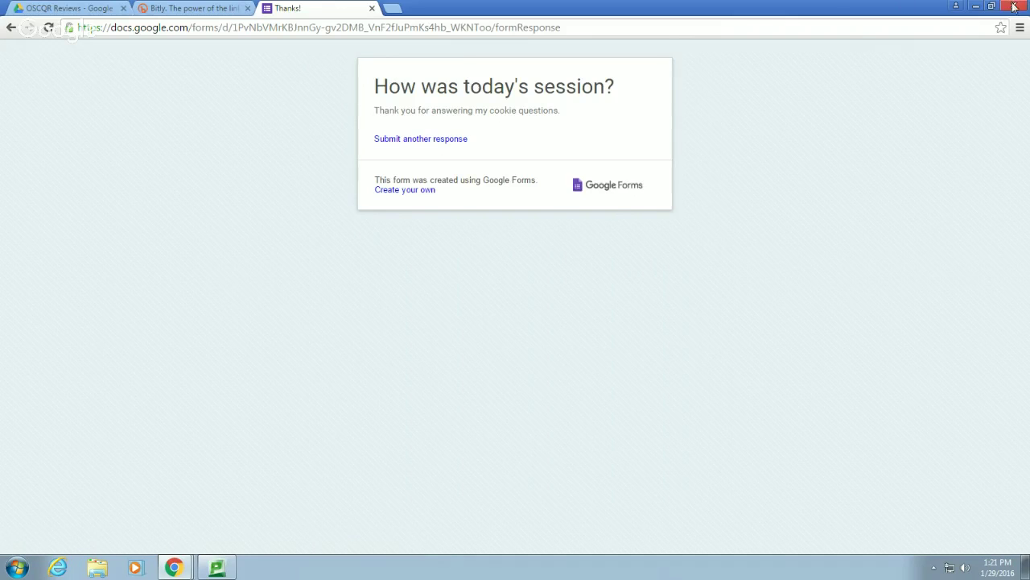
click(977, 7)
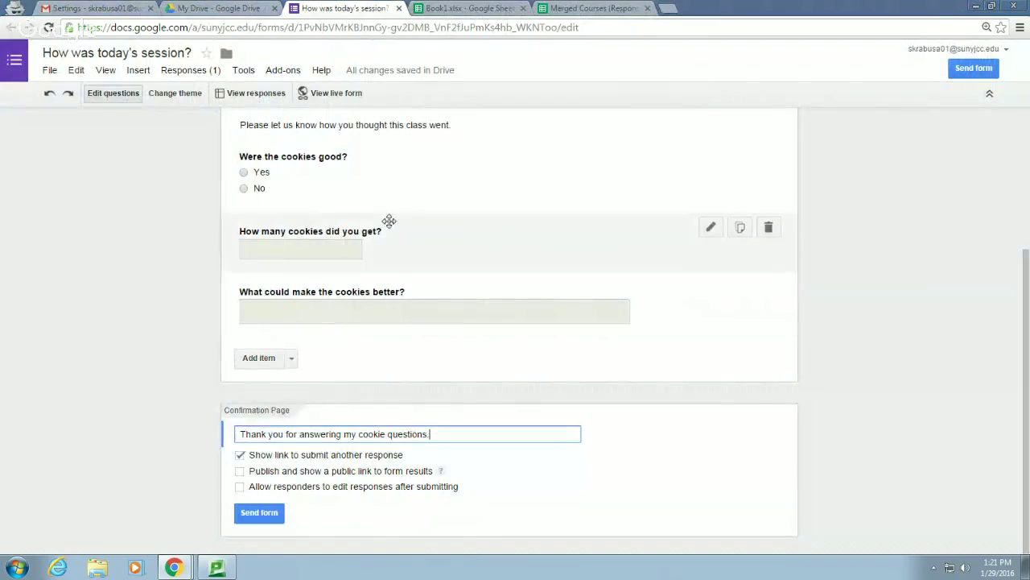
scroll(391, 222, up, 3)
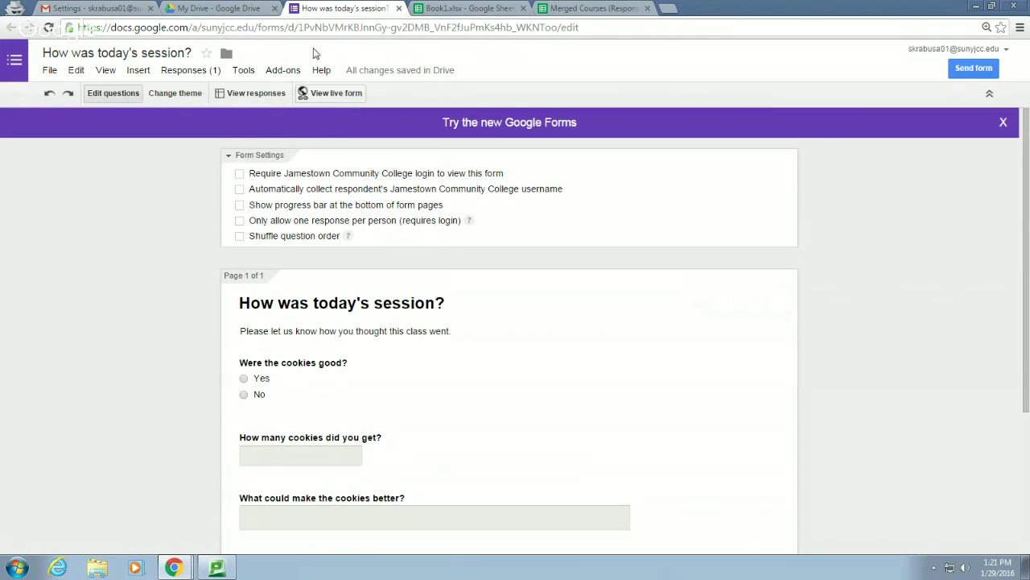
click(50, 73)
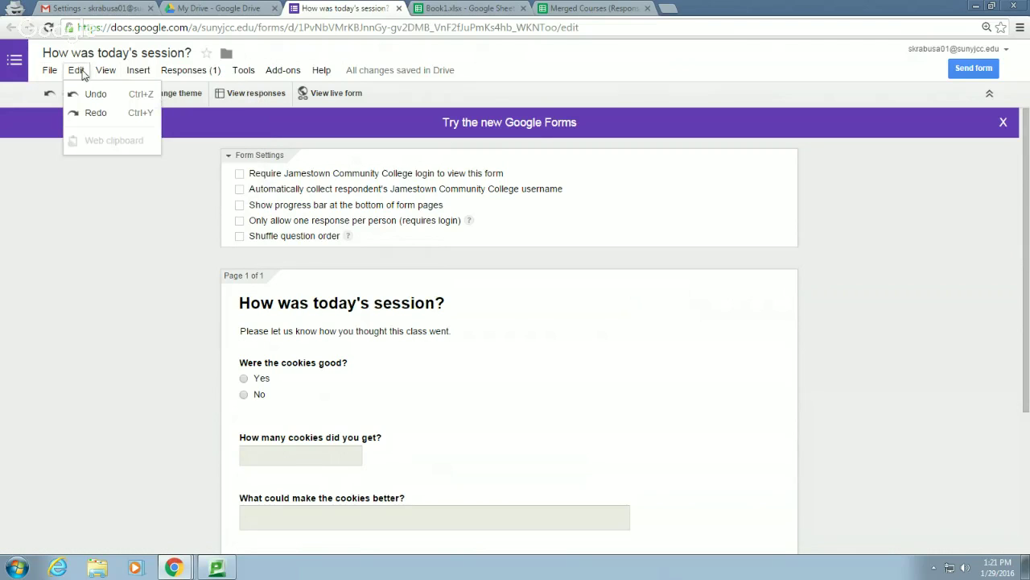
mouse_move(127, 267)
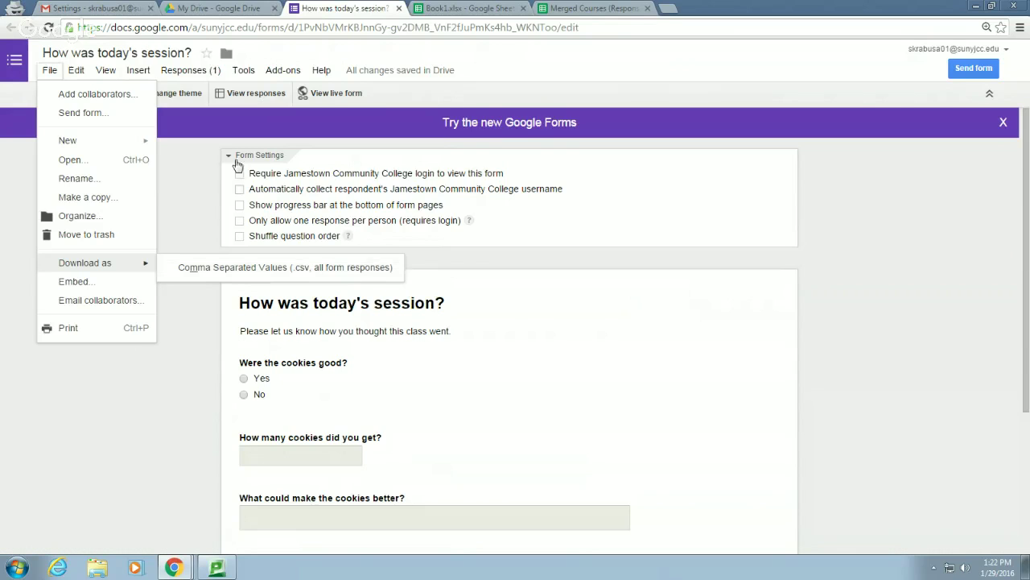
mouse_move(98, 74)
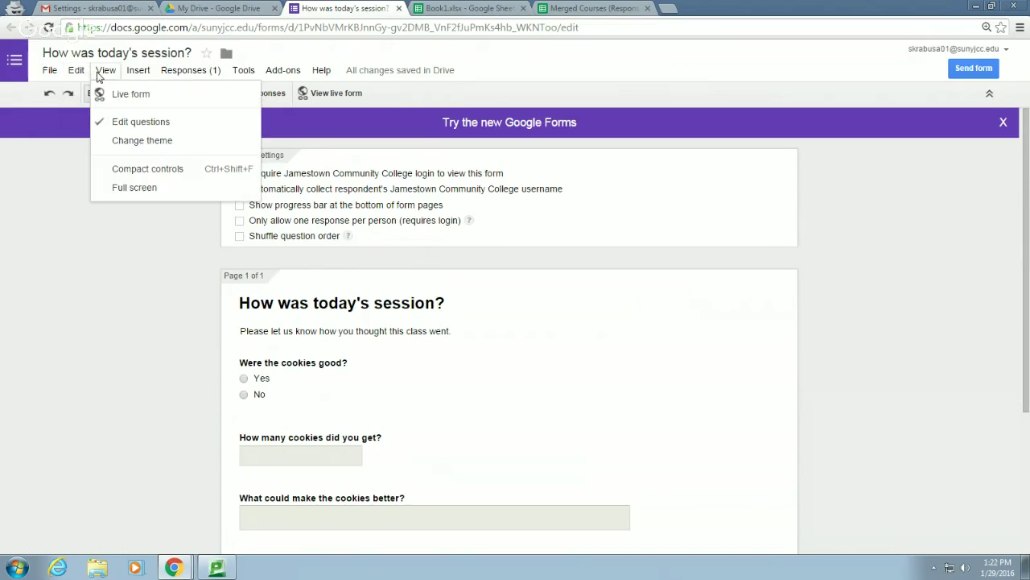
Apply the Beach Evening theme, with its sunset volleyball header, to the cookie-questions form
click(146, 141)
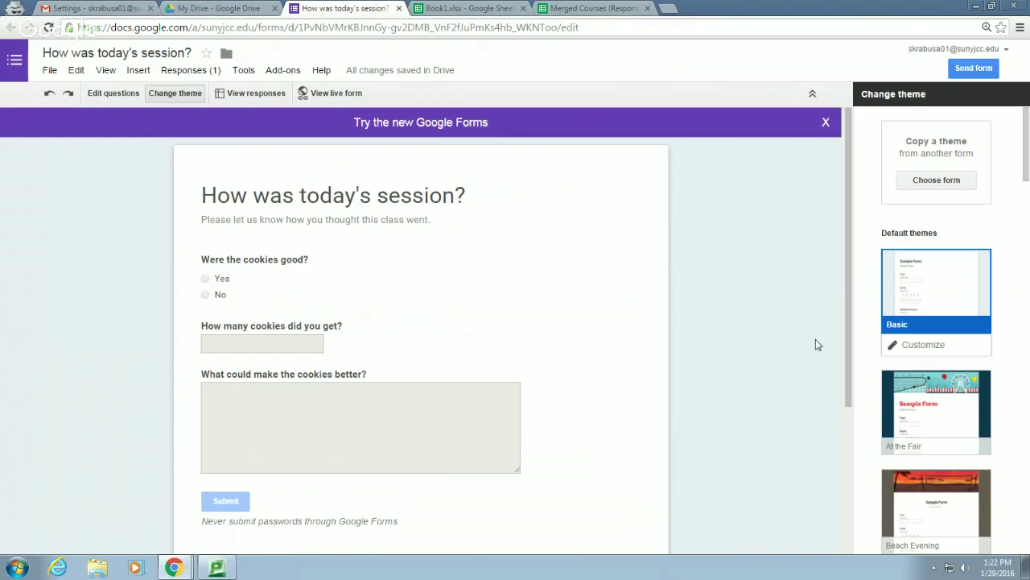
click(936, 486)
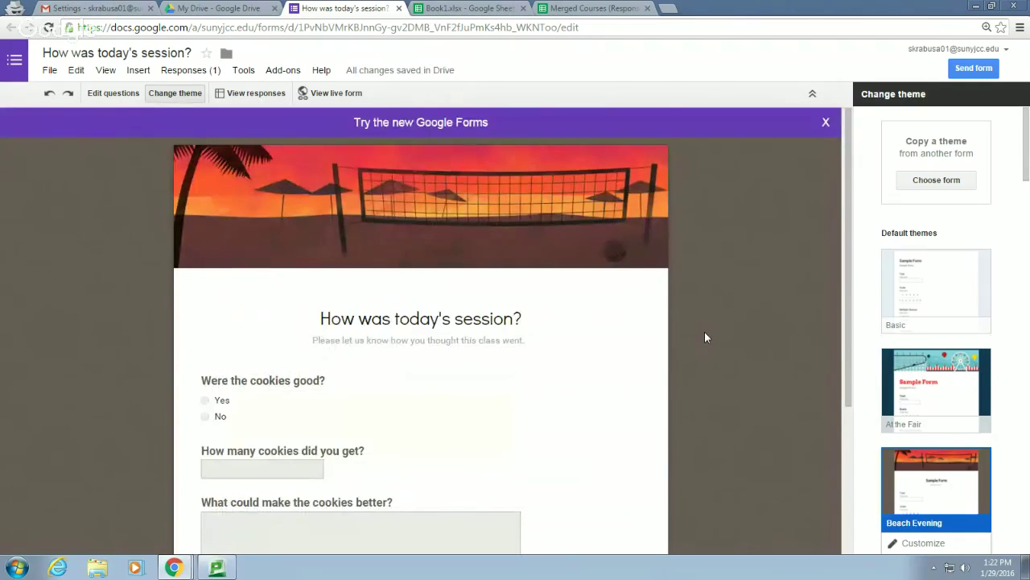
scroll(705, 338, down, 2)
scroll(704, 337, up, 2)
scroll(705, 337, down, 2)
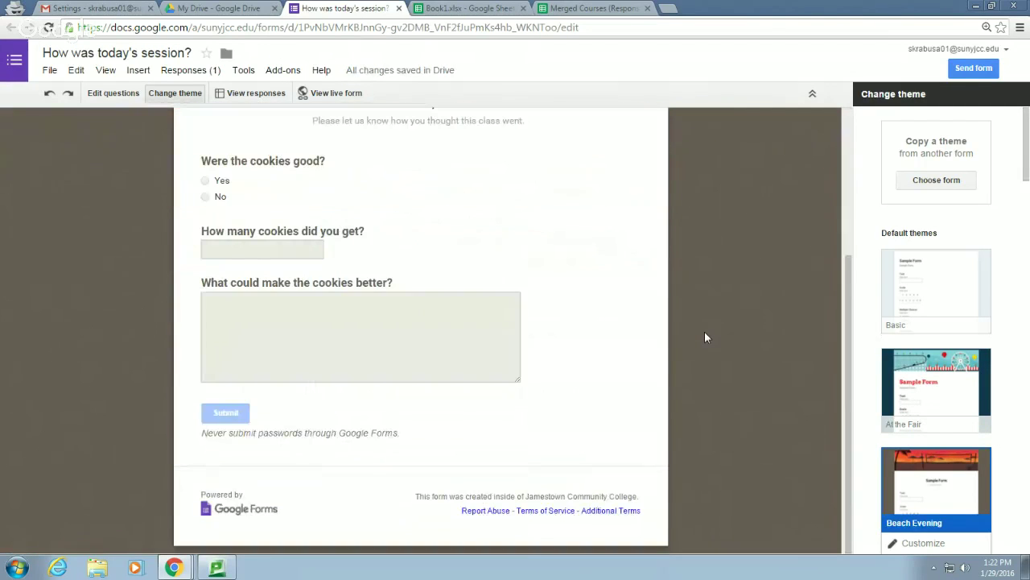
scroll(610, 362, up, 3)
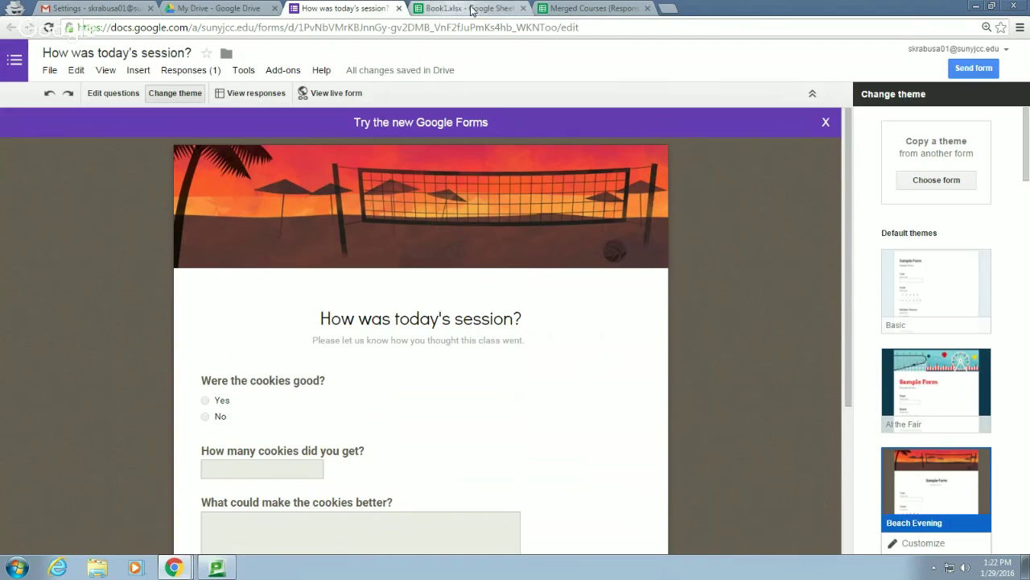
Reload the live form to confirm the Beach Evening theme, then return to the form editor
mouse_move(176, 570)
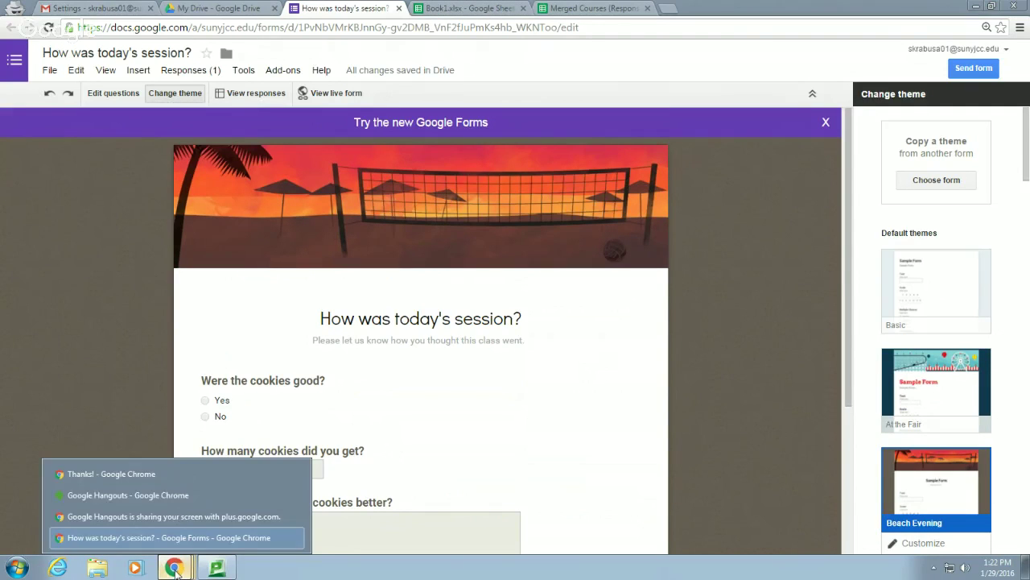
click(141, 474)
click(450, 141)
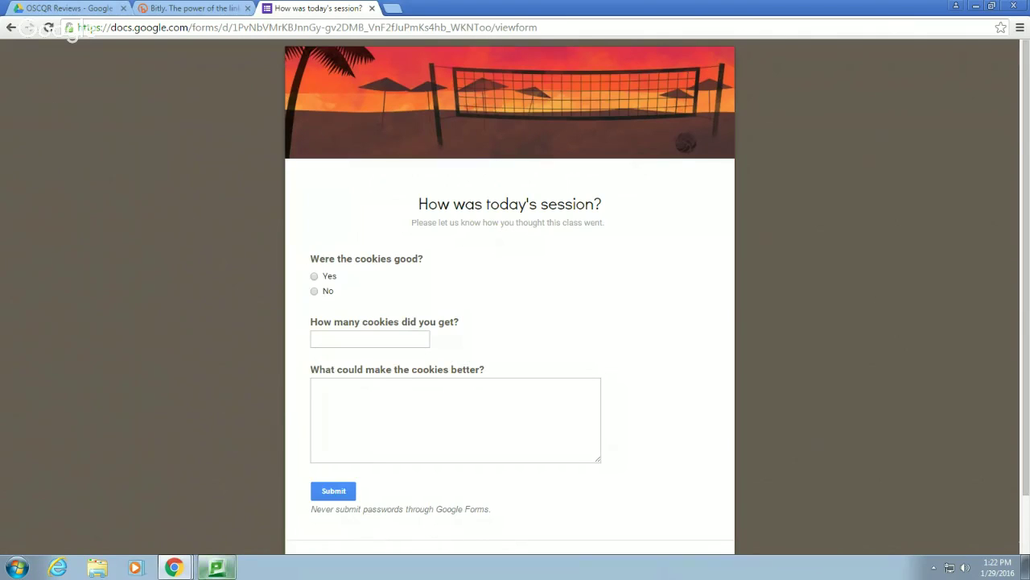
click(174, 568)
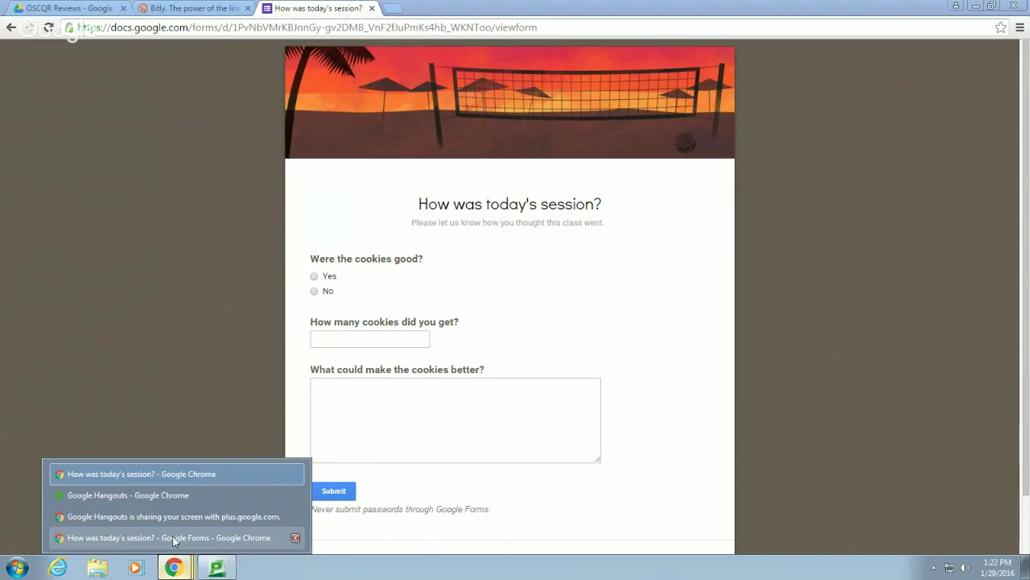
click(172, 538)
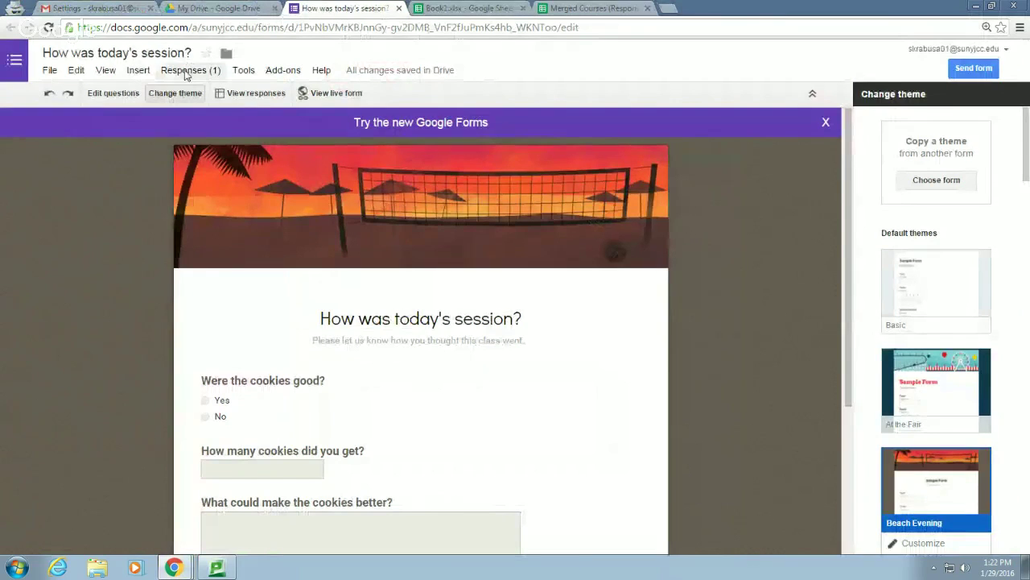
Toggle the editor's compact controls on and off, then bring up the Responses menu
click(139, 71)
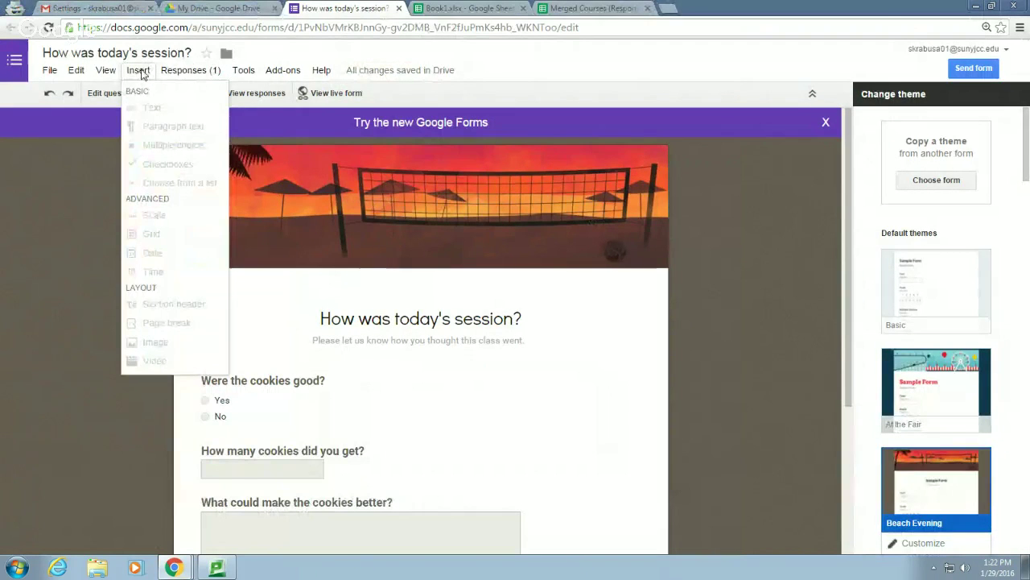
mouse_move(106, 71)
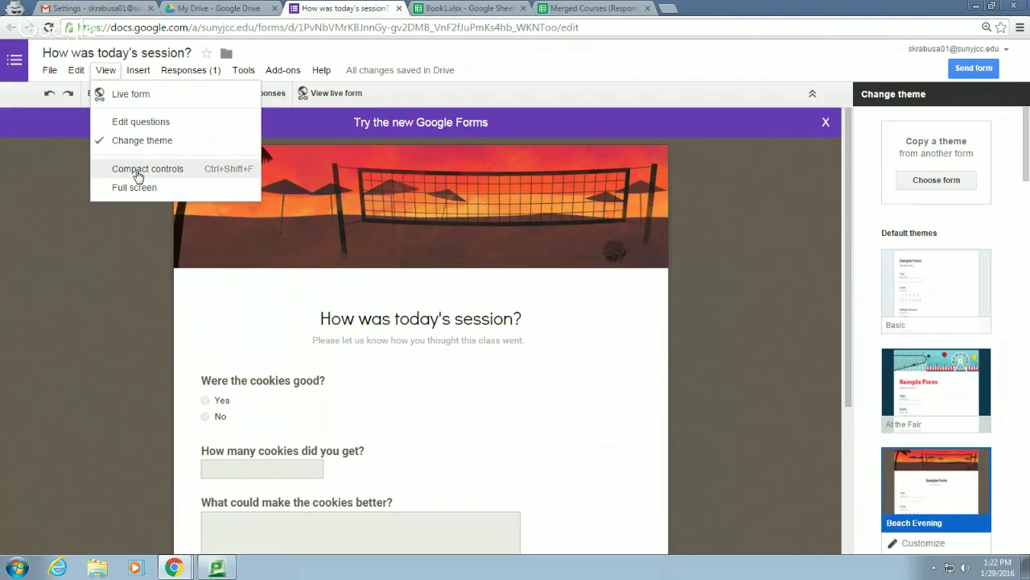
click(136, 170)
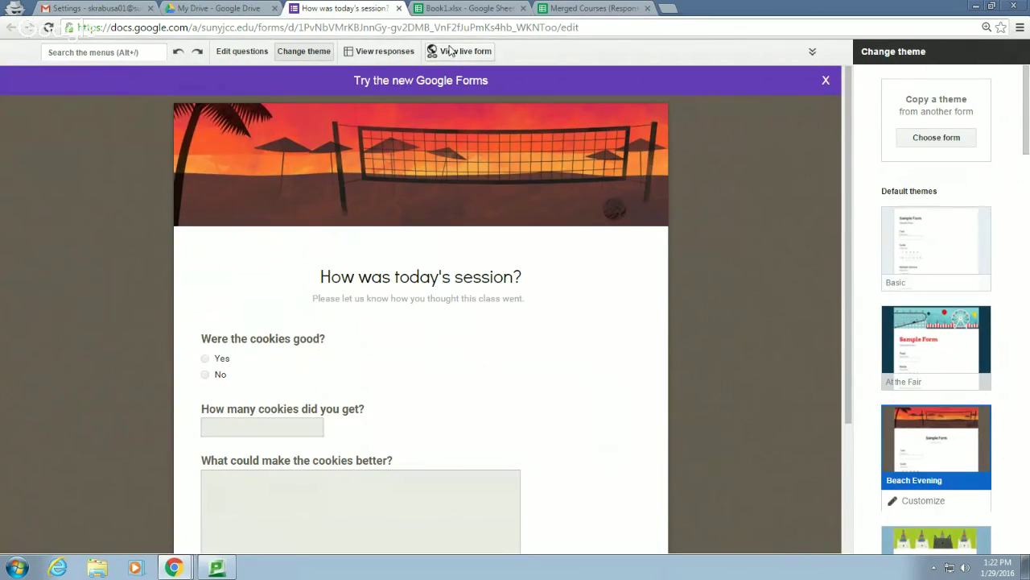
click(812, 52)
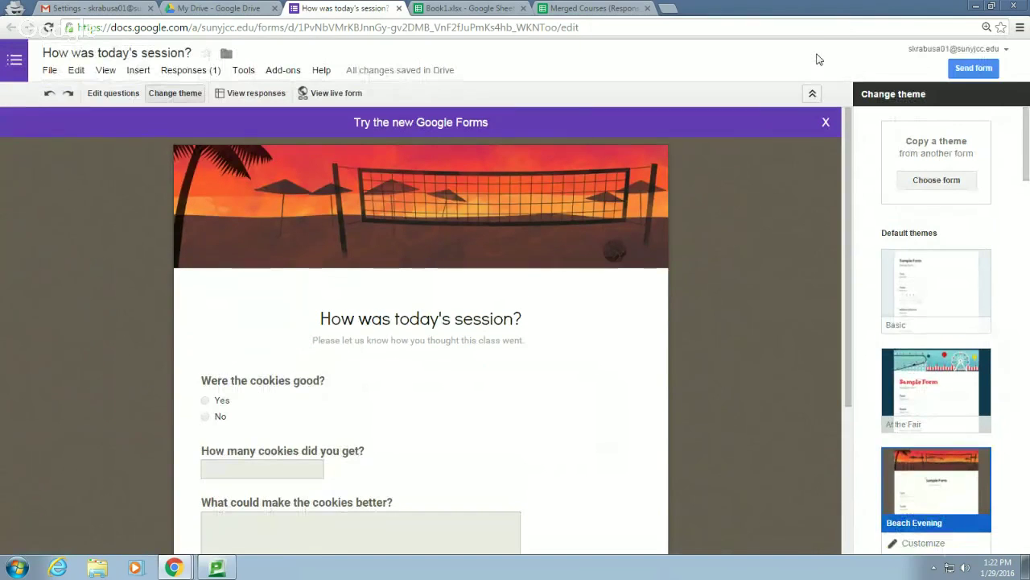
click(136, 73)
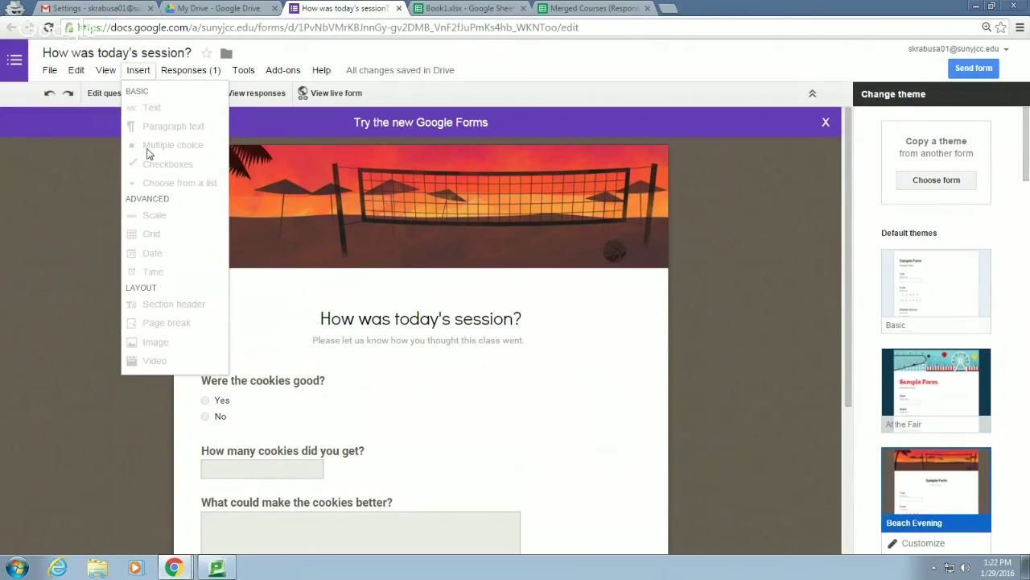
click(184, 72)
click(183, 72)
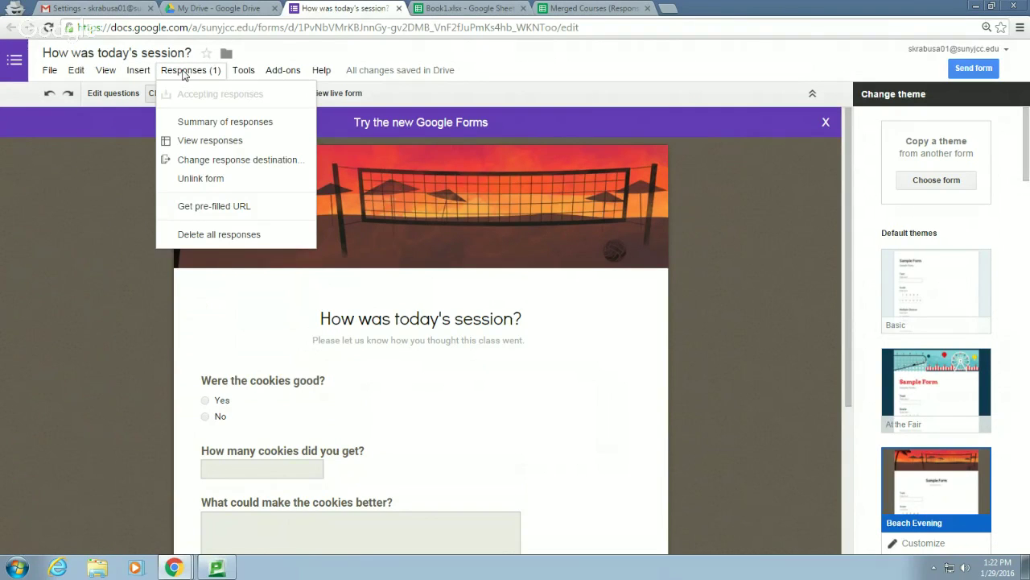
Review the summary of the form's single response, then close it
click(208, 127)
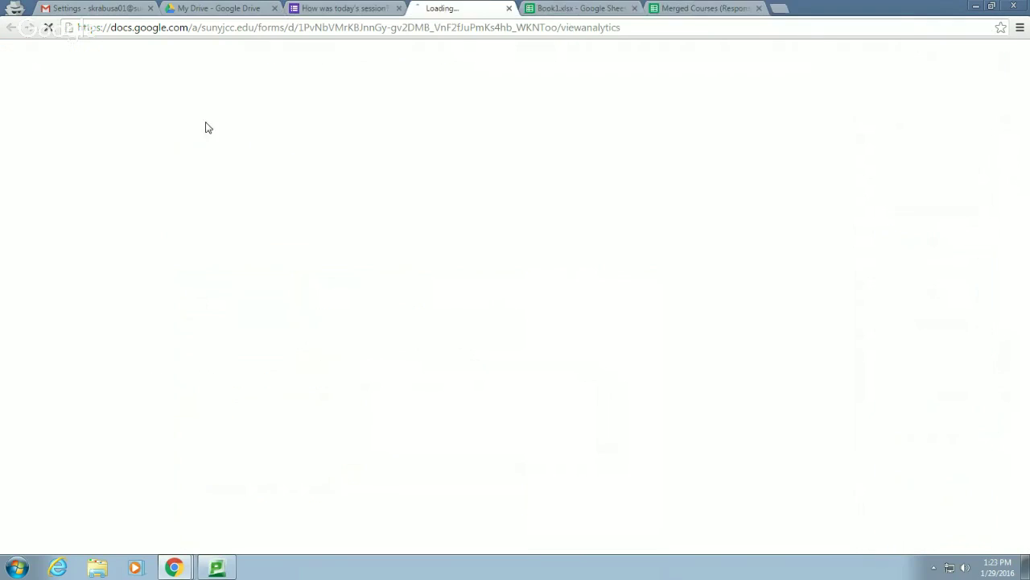
scroll(283, 234, down, 2)
scroll(282, 234, up, 2)
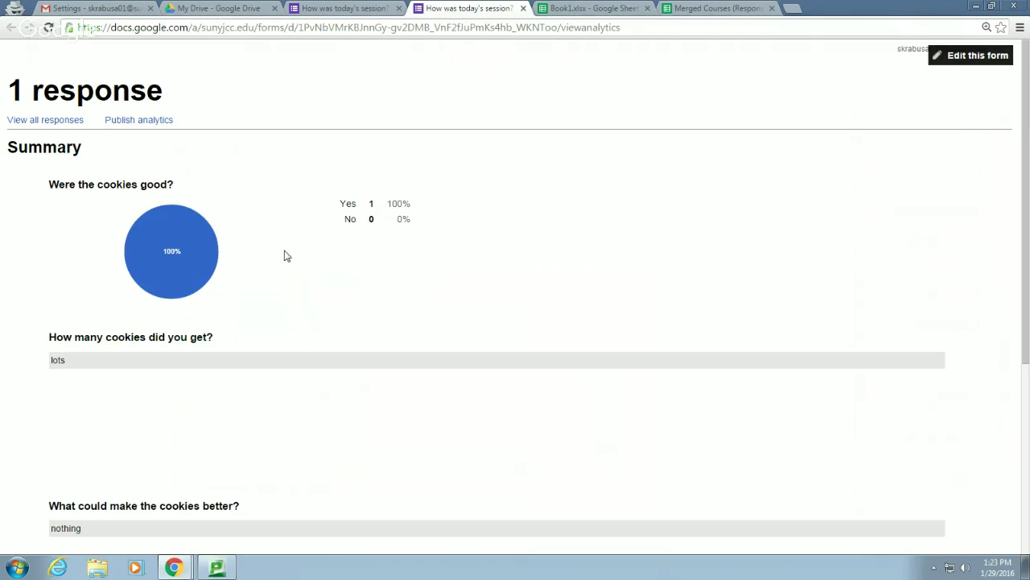
scroll(142, 474, down, 2)
scroll(143, 474, up, 2)
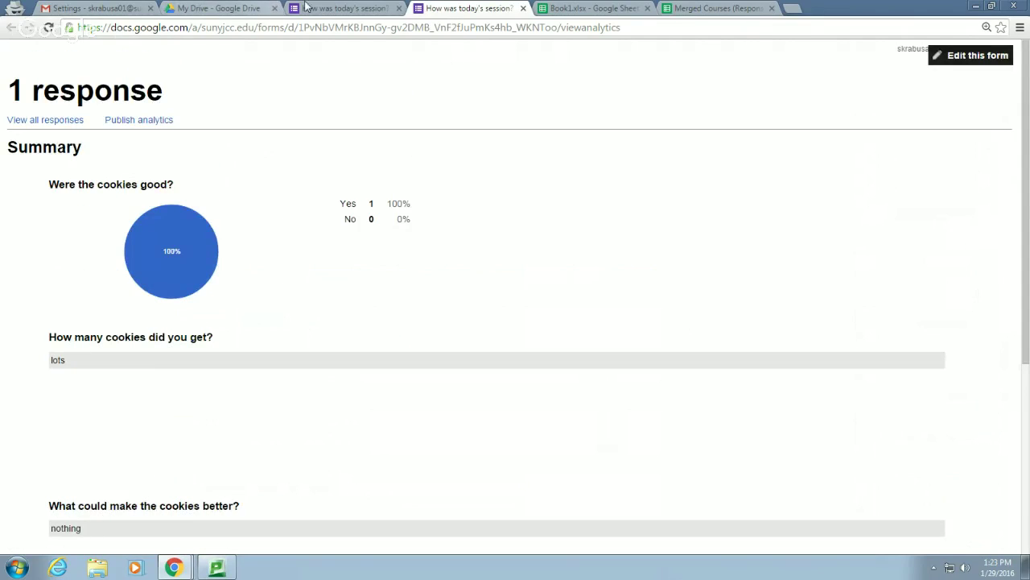
click(524, 8)
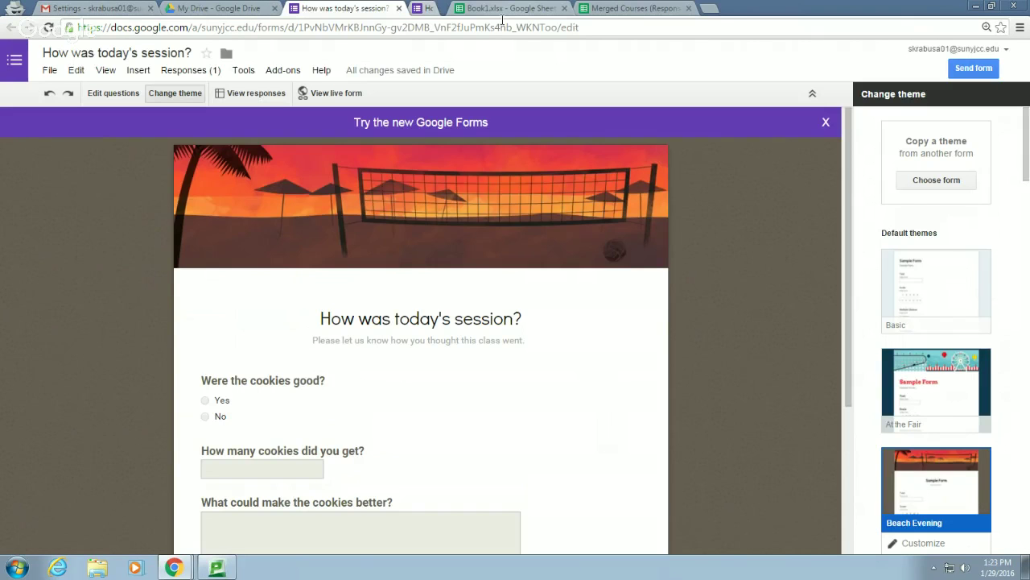
Send the form's responses to a new spreadsheet, 'How was today's session? (Responses)'
click(191, 70)
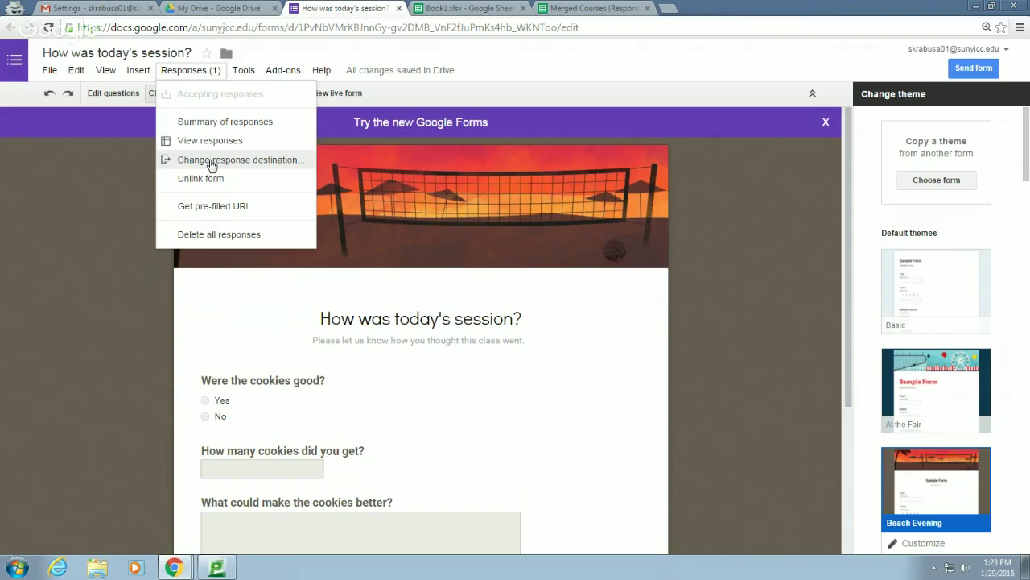
click(269, 166)
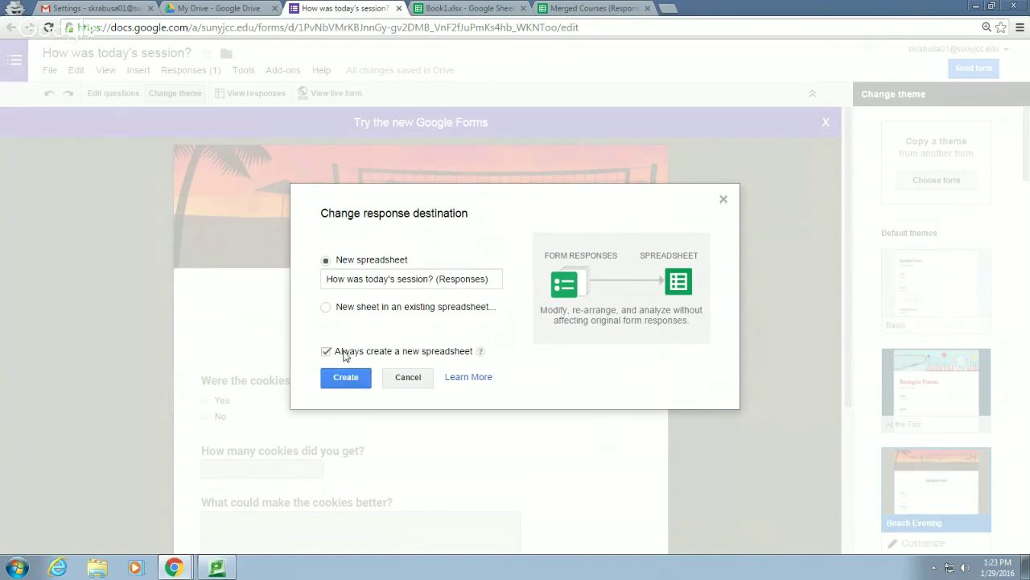
click(348, 380)
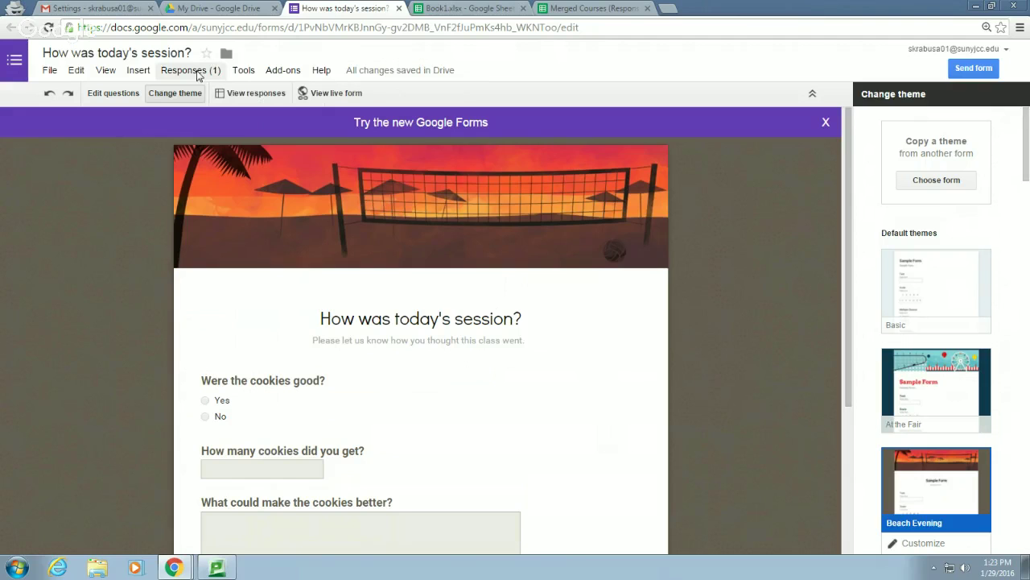
click(198, 73)
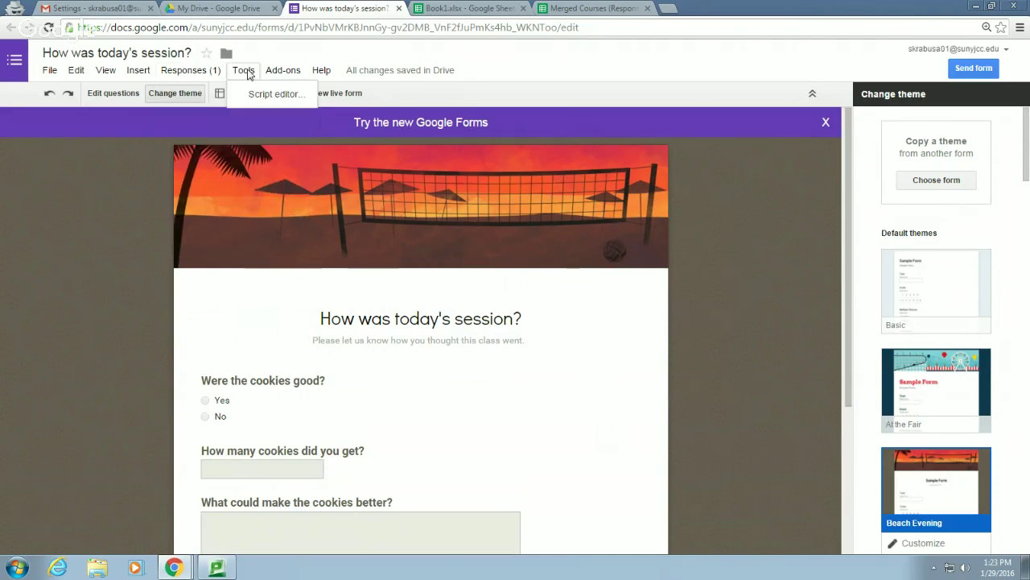
click(291, 72)
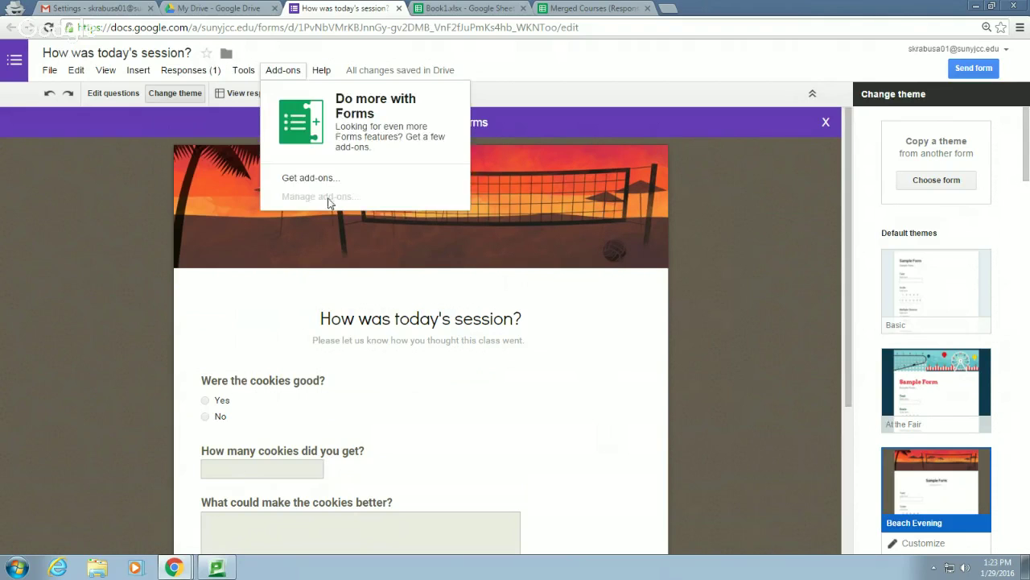
click(328, 181)
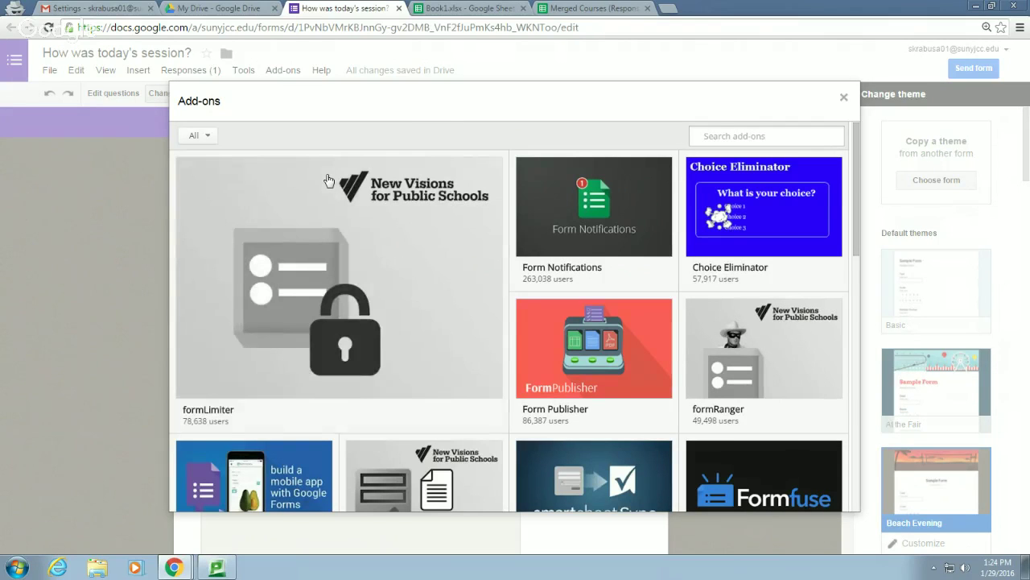
mouse_move(579, 218)
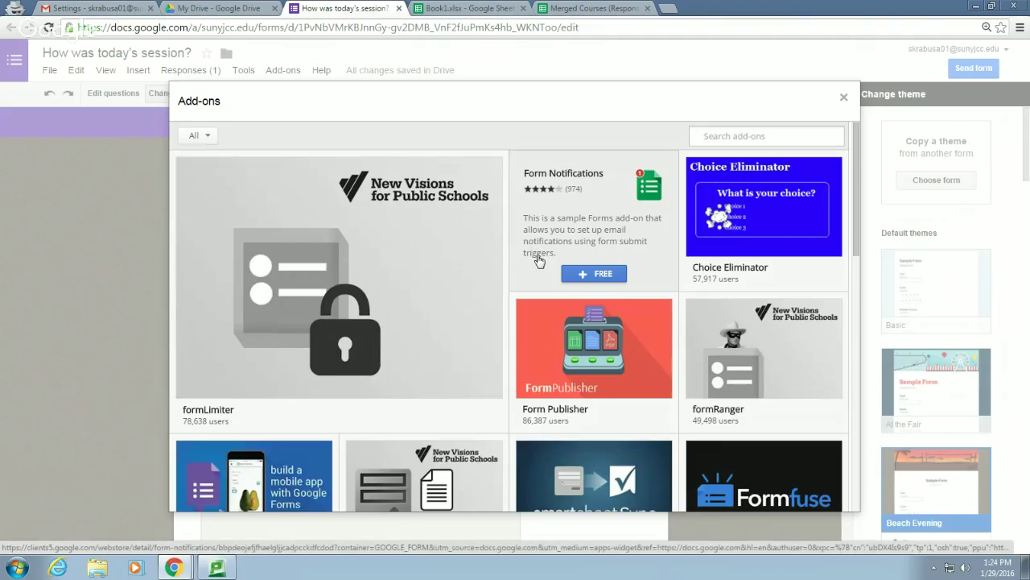
scroll(532, 263, down, 2)
scroll(532, 263, up, 1)
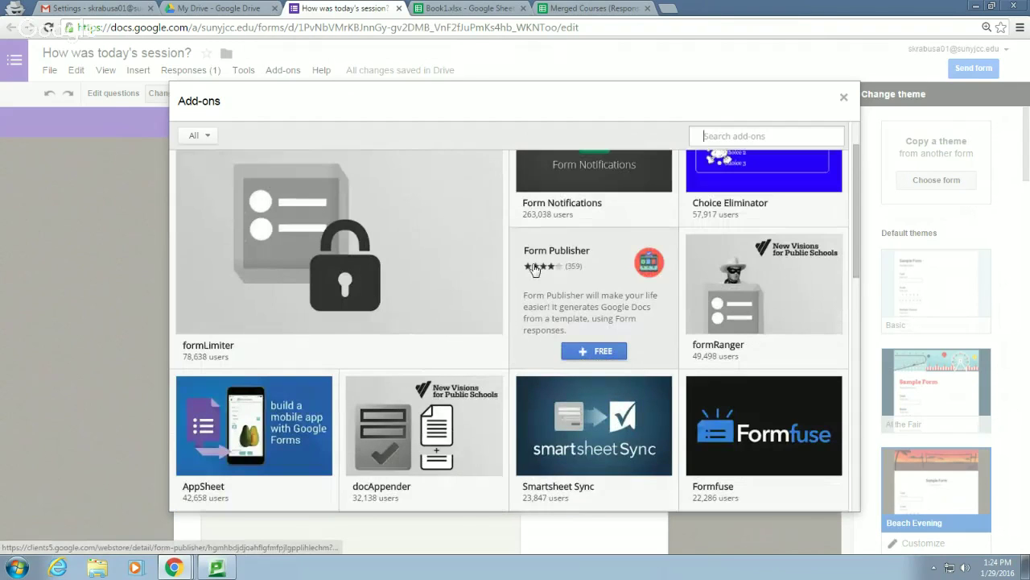
mouse_move(463, 264)
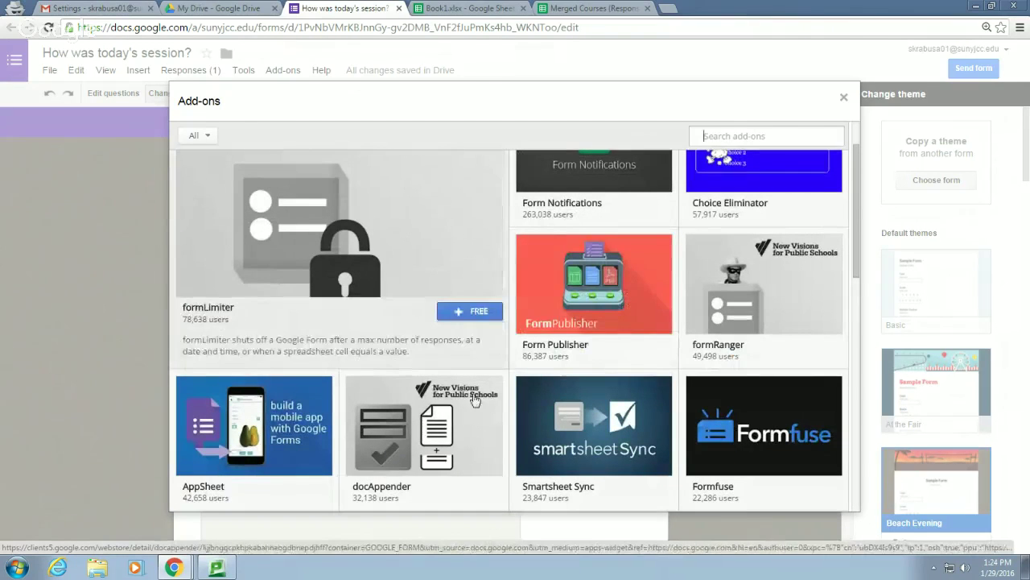
scroll(626, 441, down, 5)
mouse_move(626, 441)
scroll(626, 441, down, 5)
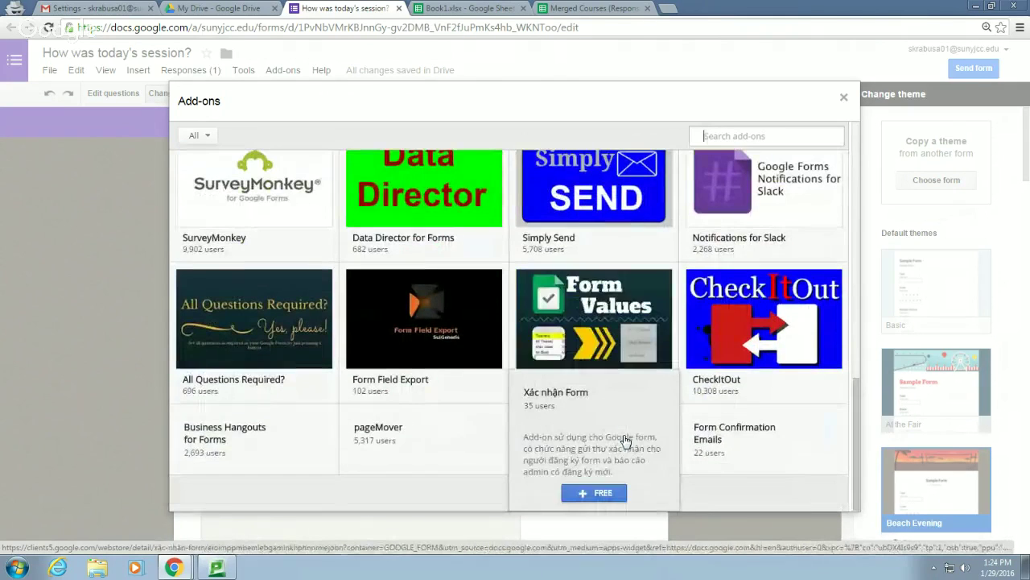
scroll(625, 441, up, 1)
scroll(626, 441, down, 1)
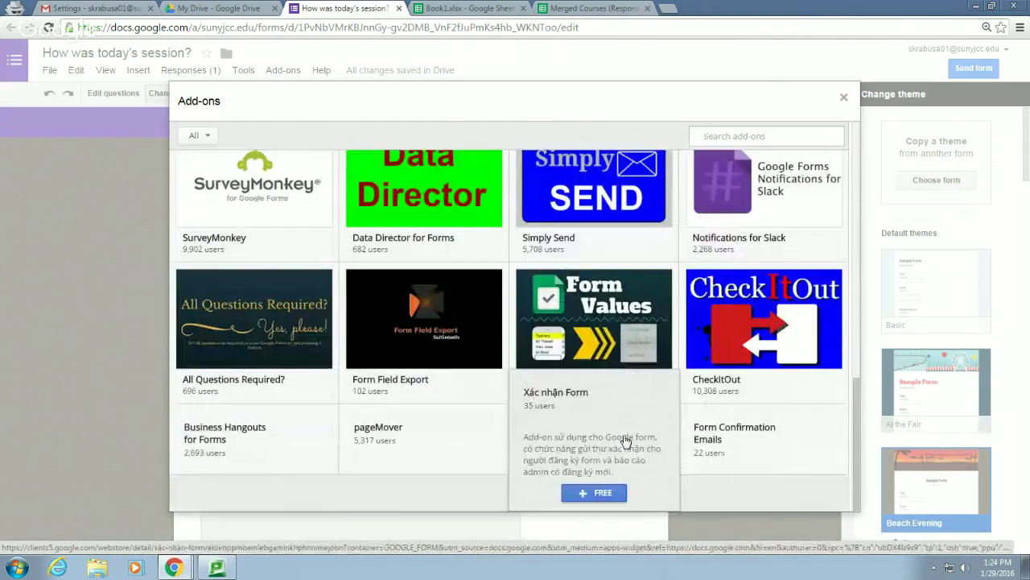
click(844, 99)
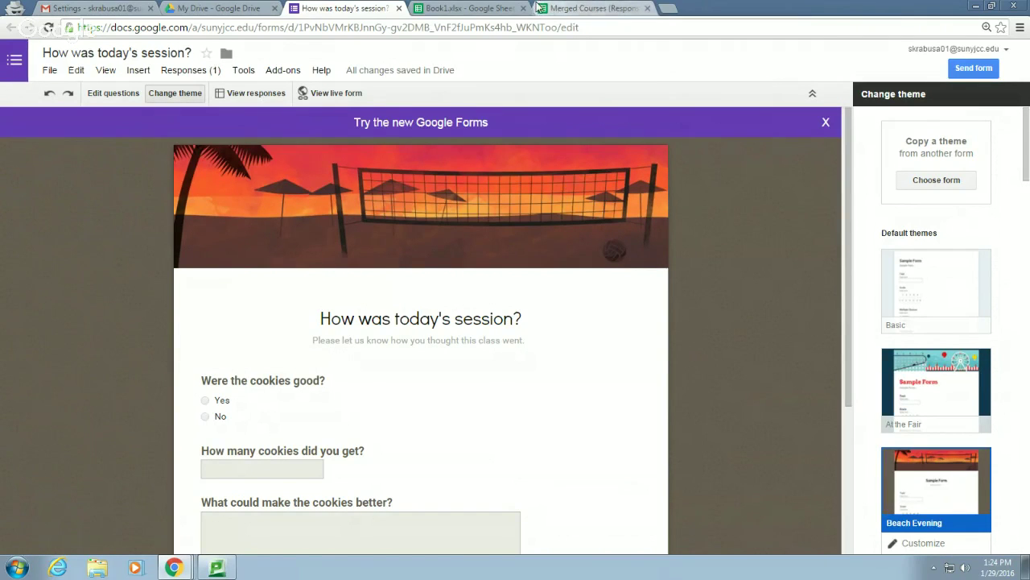
Open the third 'How was today's session? (Responses)' spreadsheet from My Drive
click(216, 10)
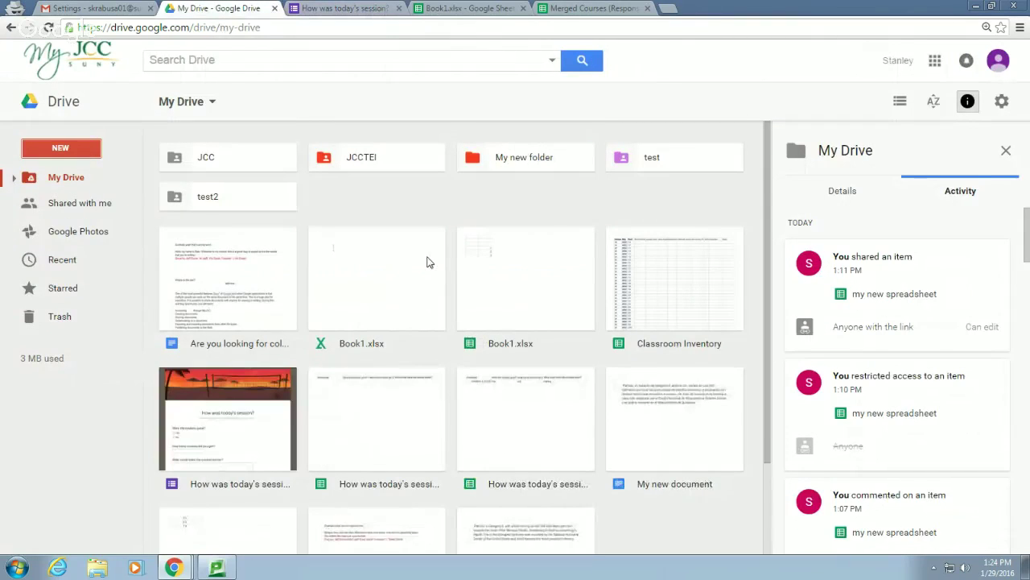
scroll(426, 266, down, 2)
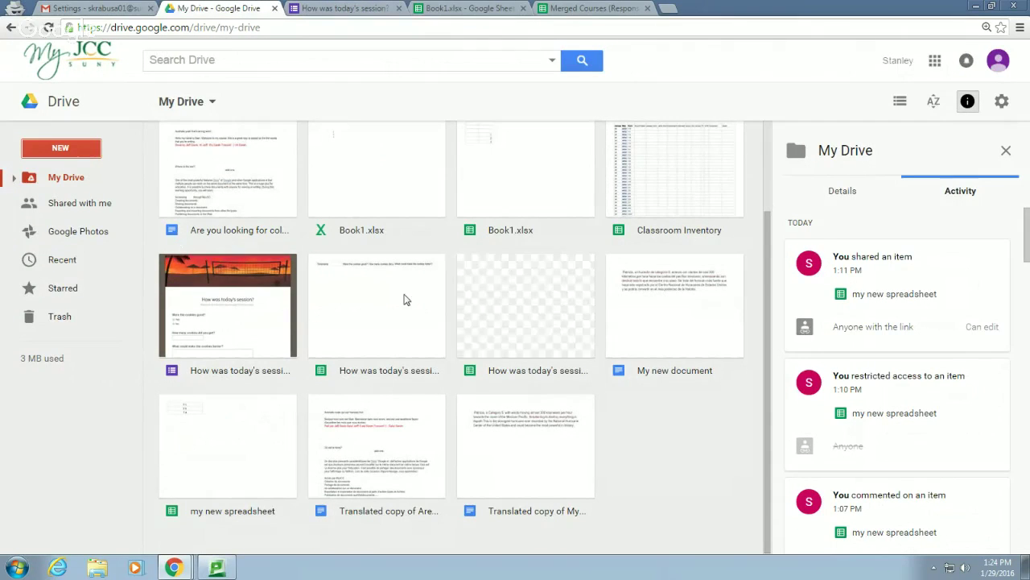
click(517, 302)
double_click(517, 302)
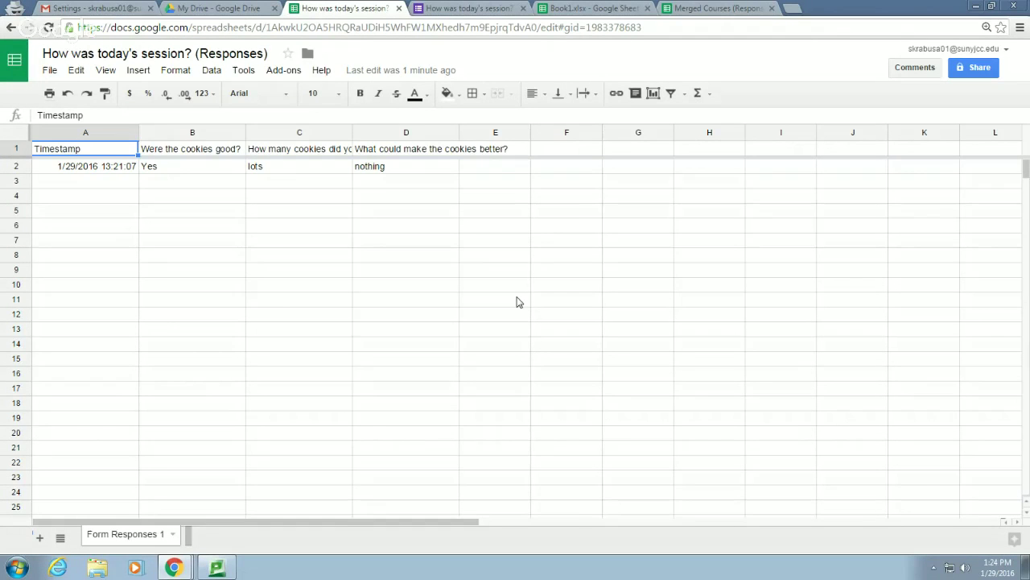
Browse the spreadsheet's File > Download as formats without downloading, then return to the form editor
click(50, 71)
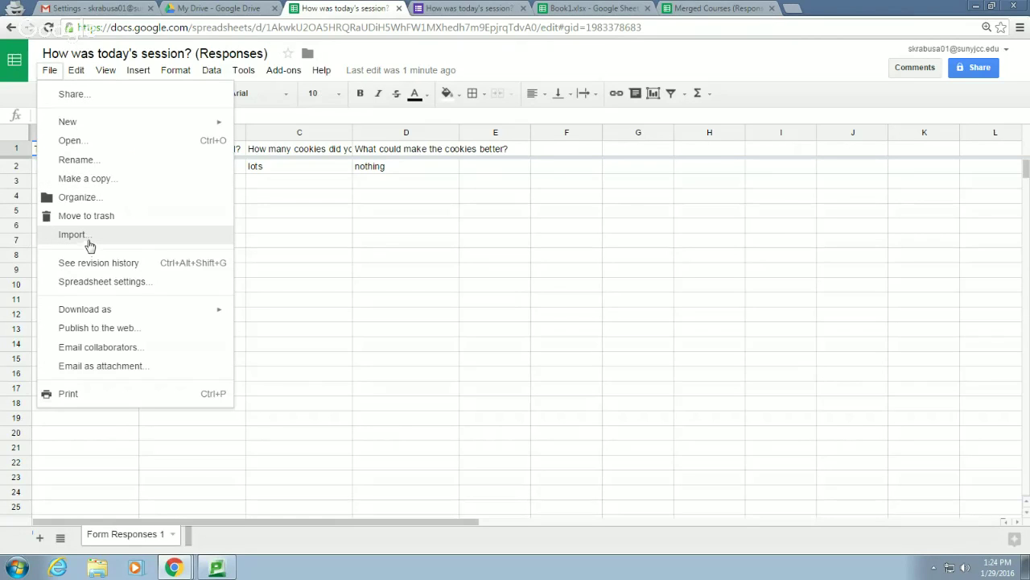
mouse_move(88, 133)
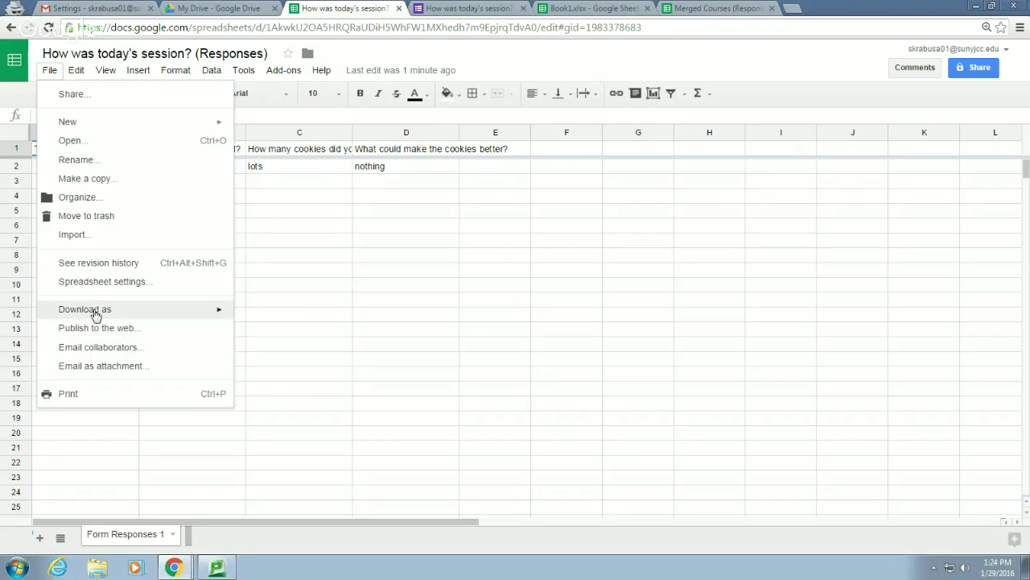
mouse_move(117, 313)
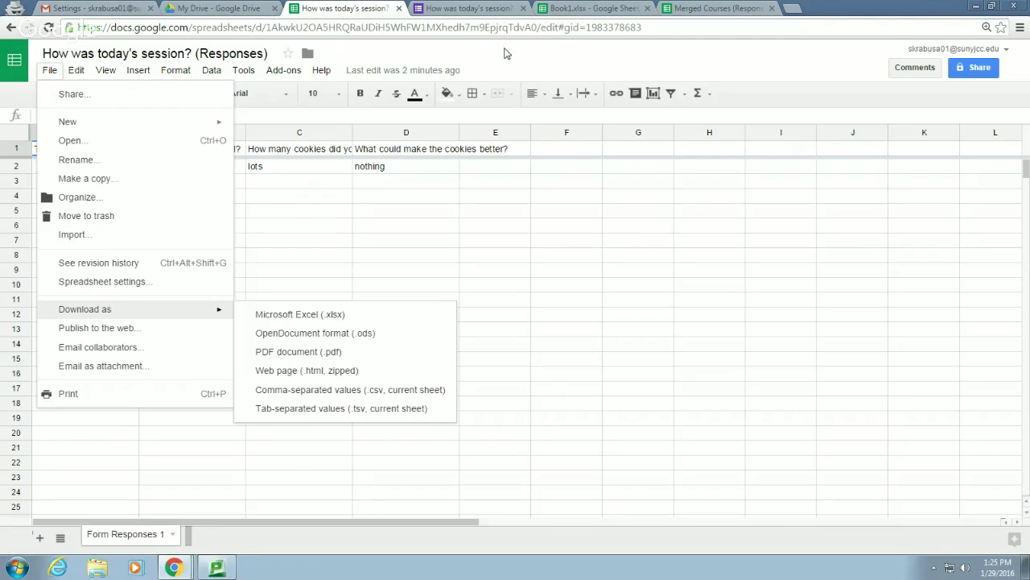
click(505, 52)
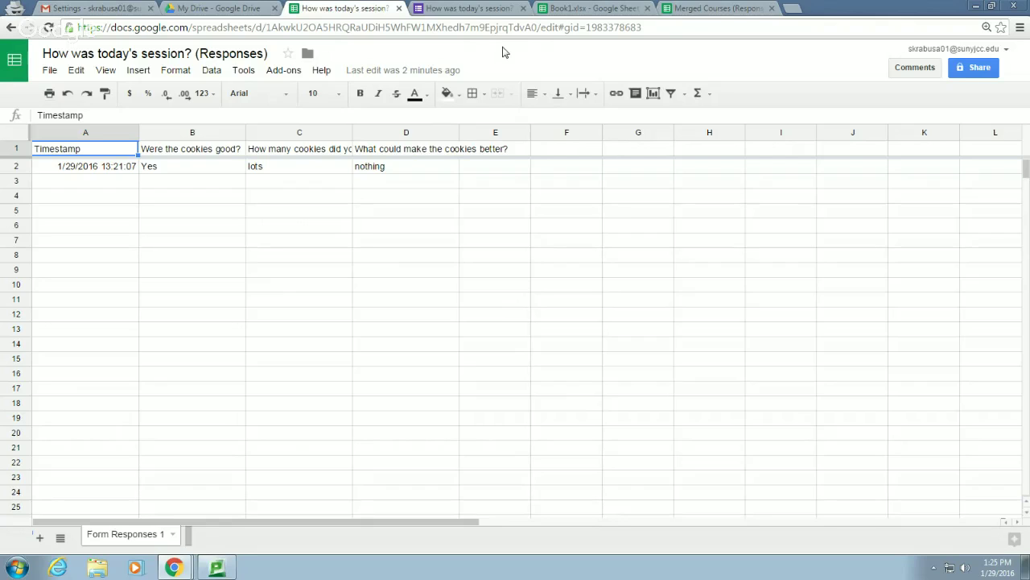
click(461, 8)
Close the purple 'Try the new Google Forms' banner above the beach-themed form
click(344, 8)
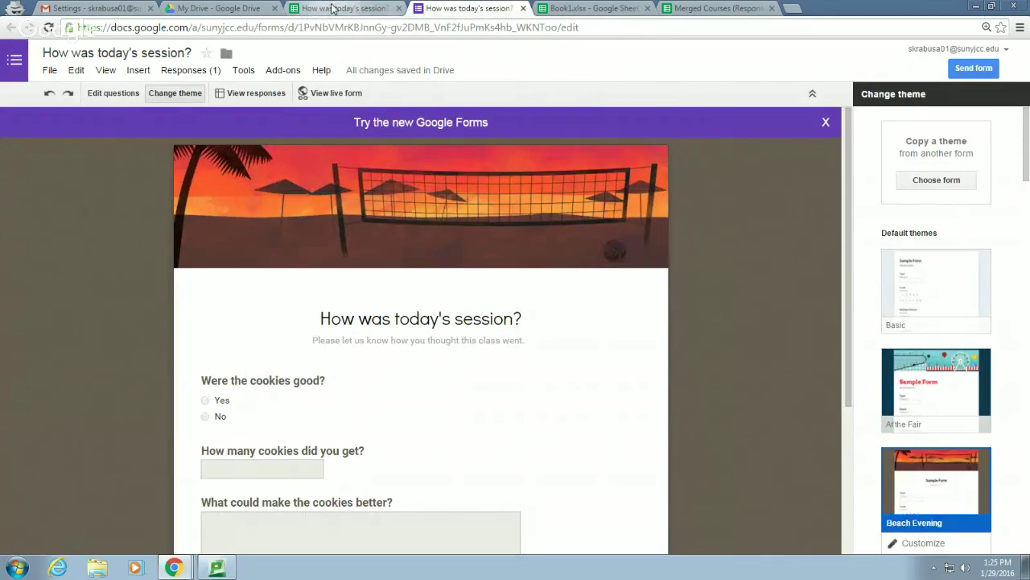
click(484, 8)
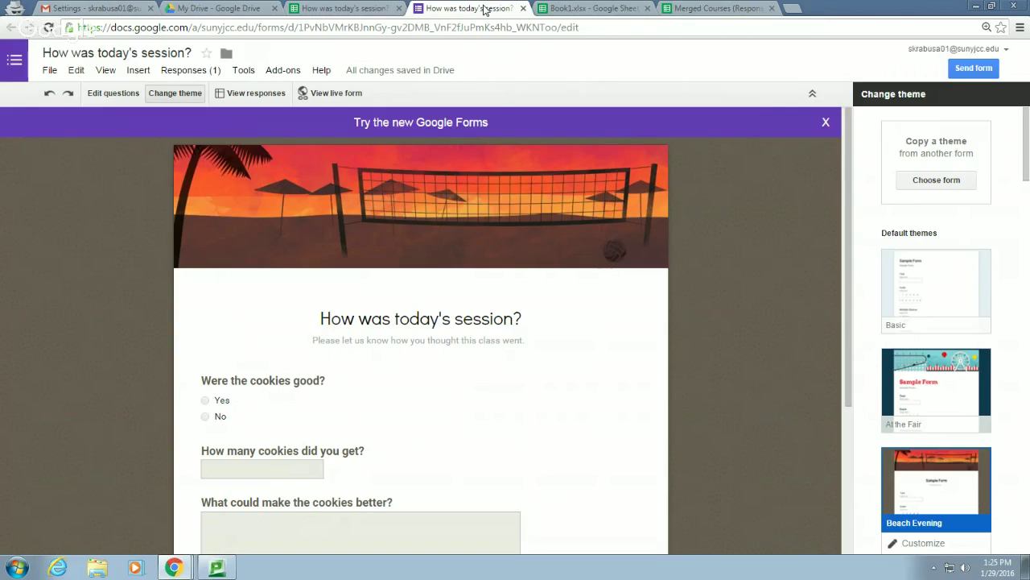
click(825, 123)
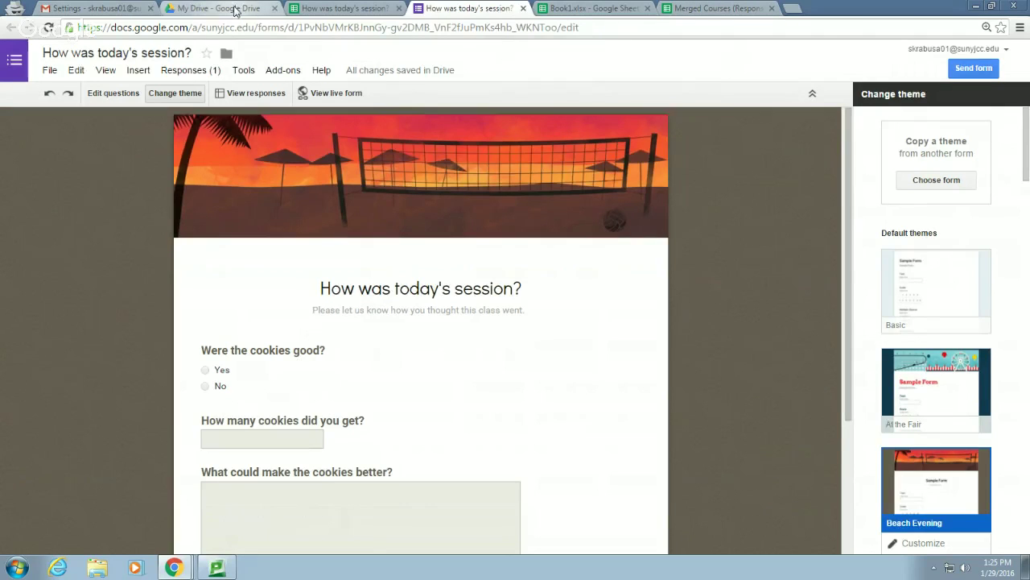
click(234, 10)
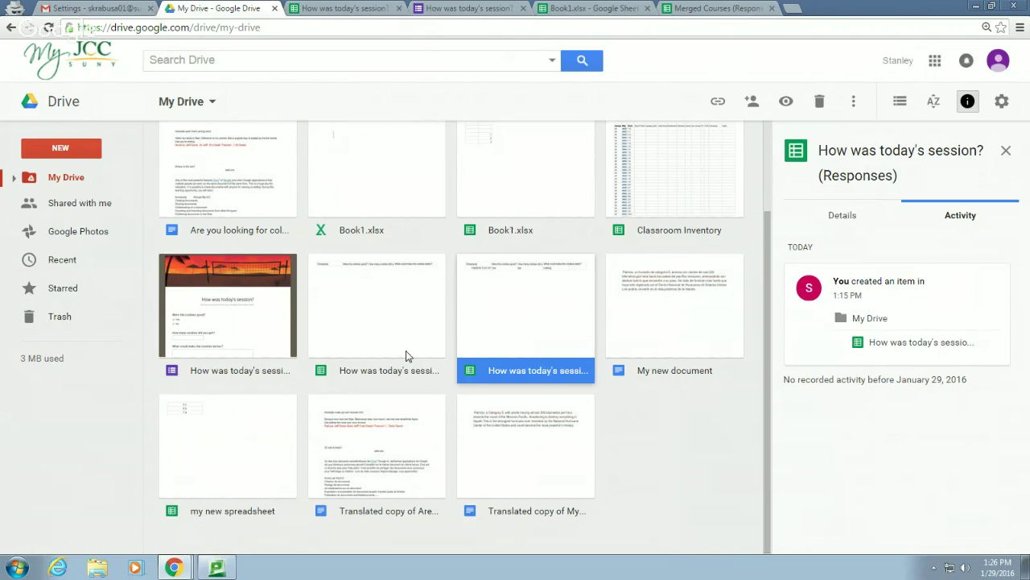
Reopen and reload the third responses sheet, then open the second one showing the 13:26:02 response
double_click(529, 321)
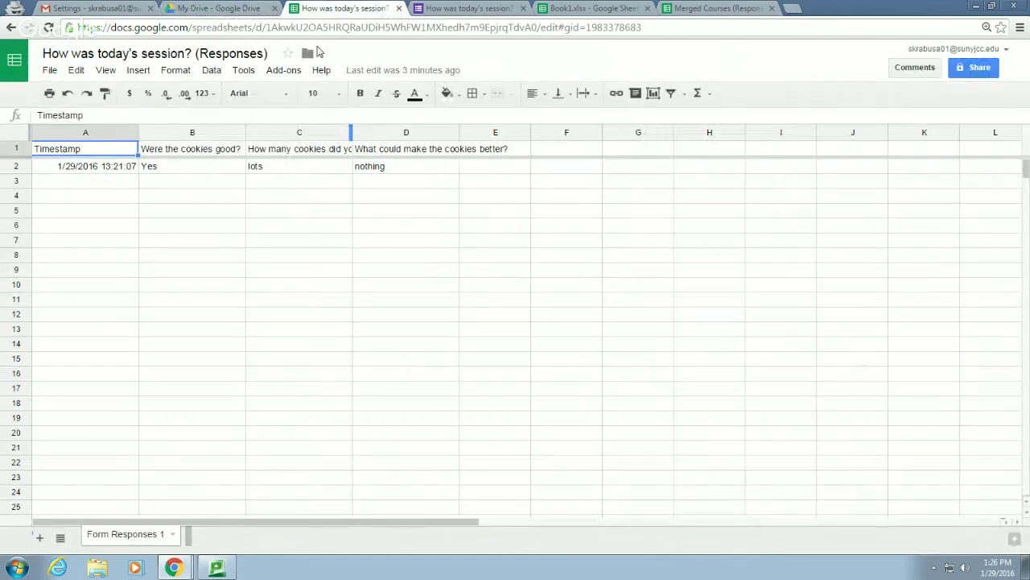
click(48, 27)
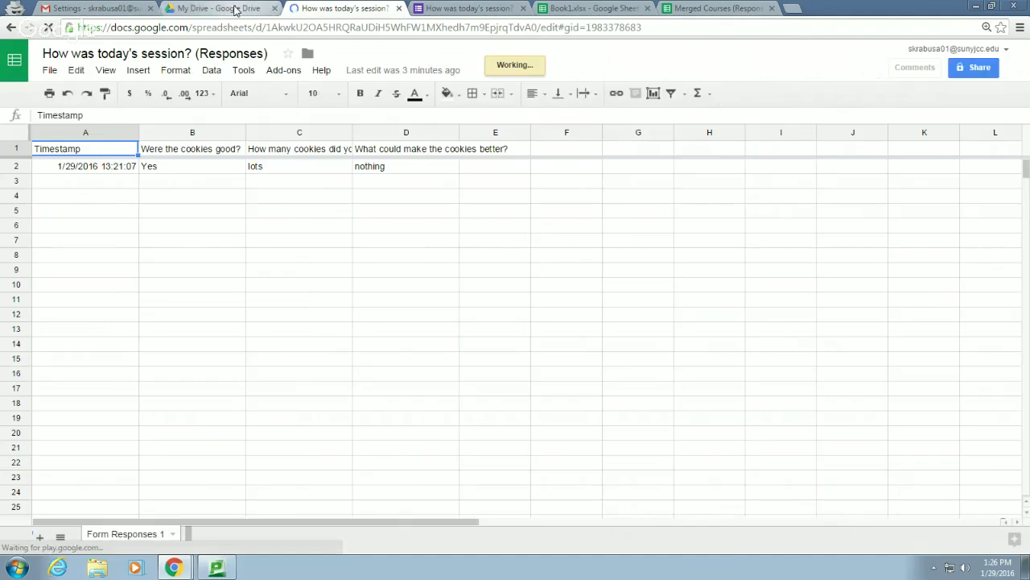
click(235, 10)
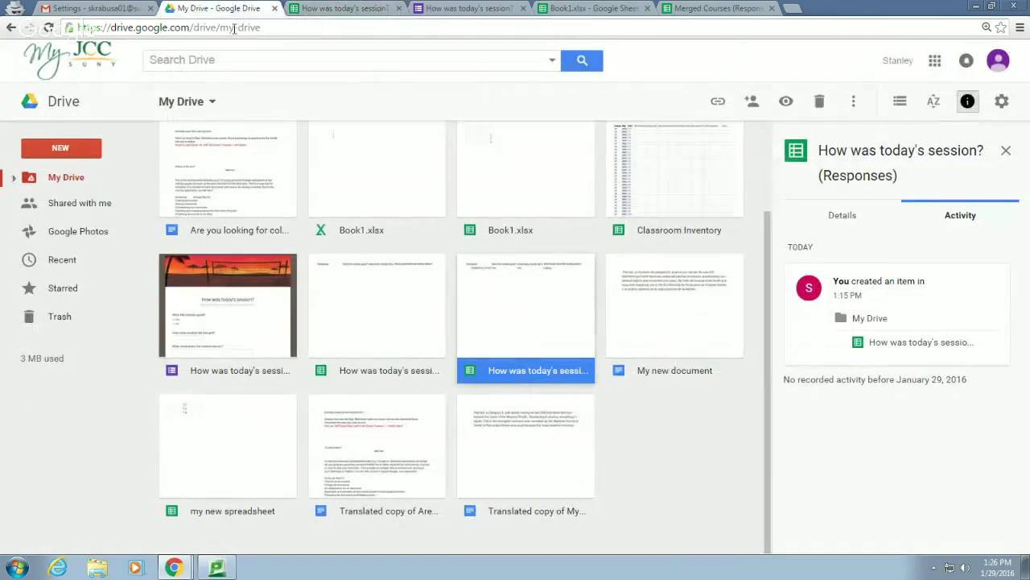
click(387, 320)
double_click(387, 320)
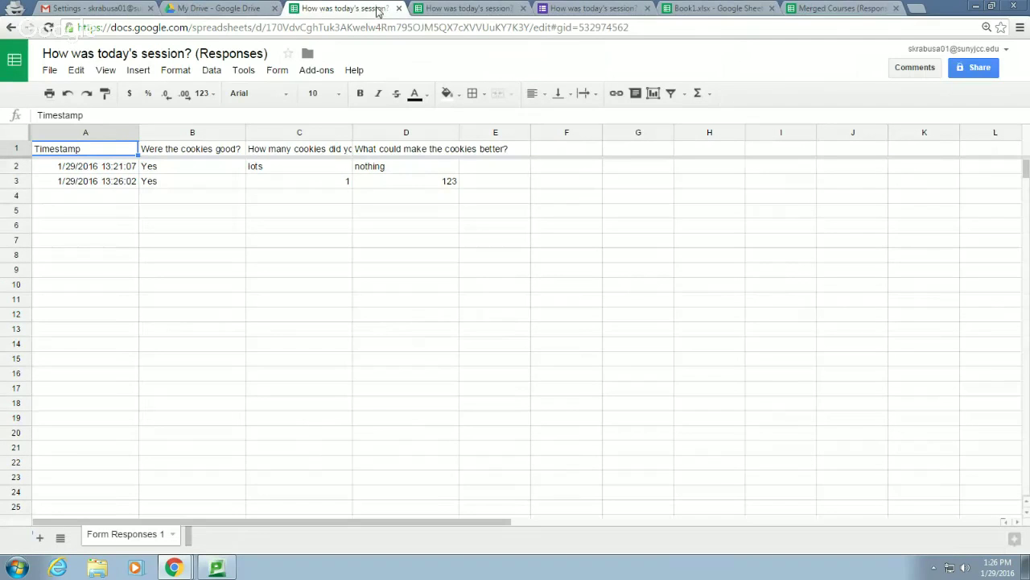
Compare against the older single-response spreadsheet, then go back to the My Drive list
click(447, 7)
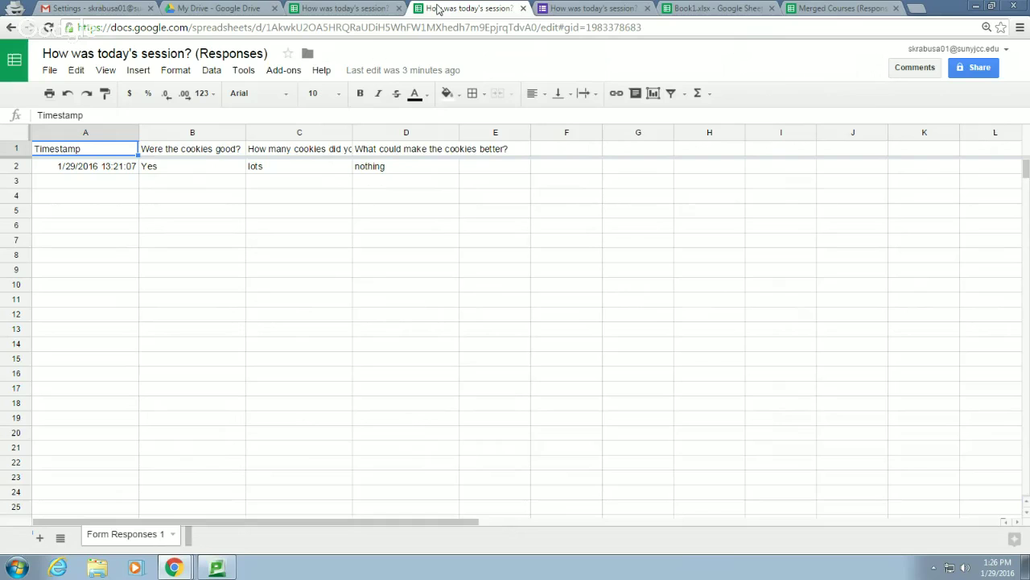
click(211, 8)
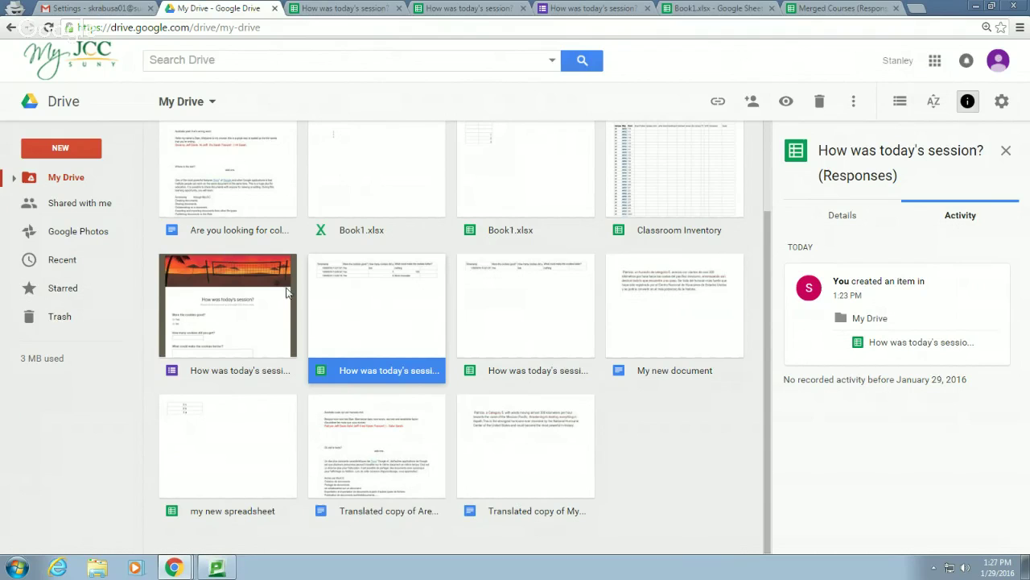
Confirm the third response (4, More chocolate) in the second sheet, then close duplicate spreadsheet tabs
double_click(392, 333)
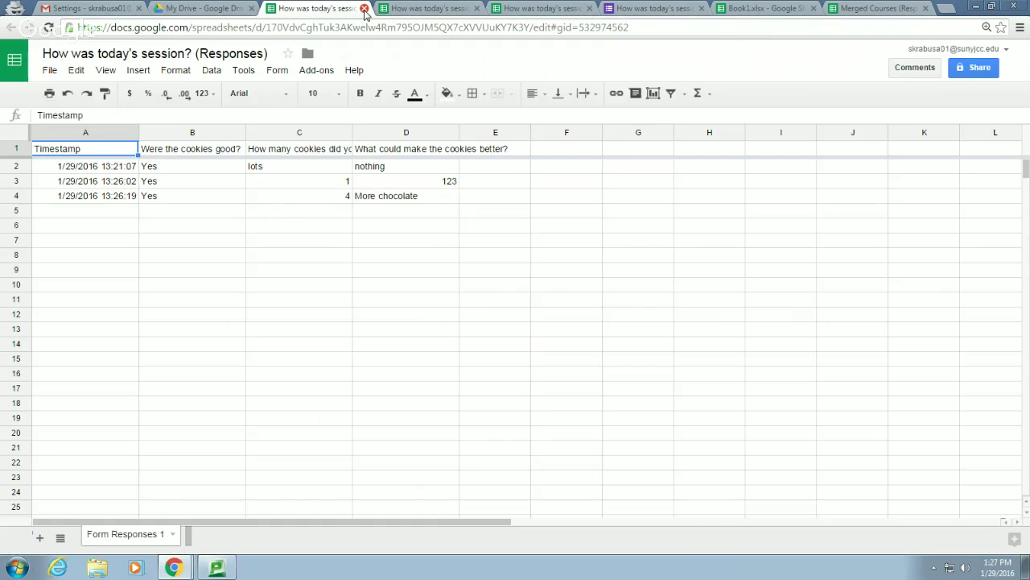
click(364, 9)
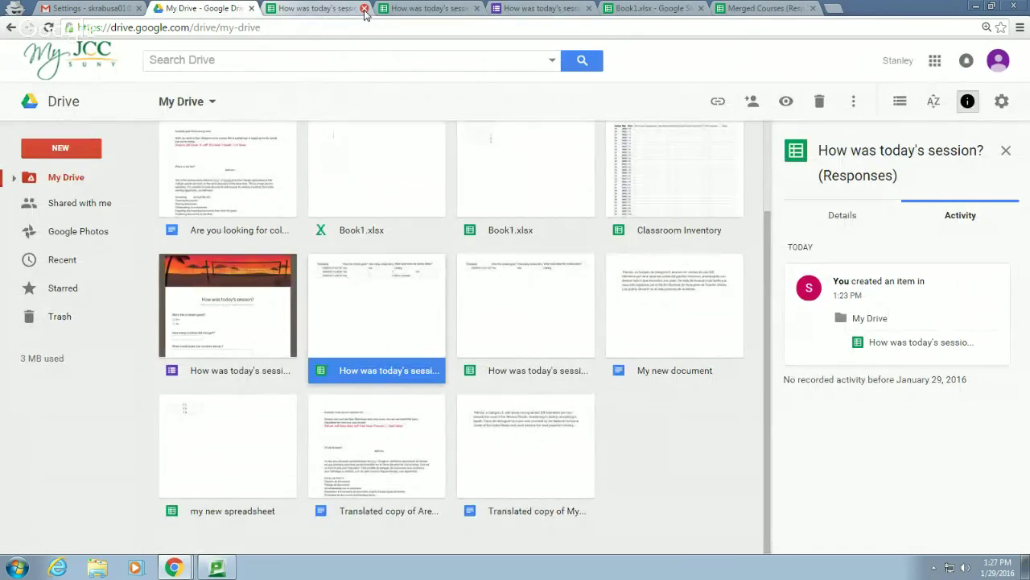
click(365, 8)
click(364, 9)
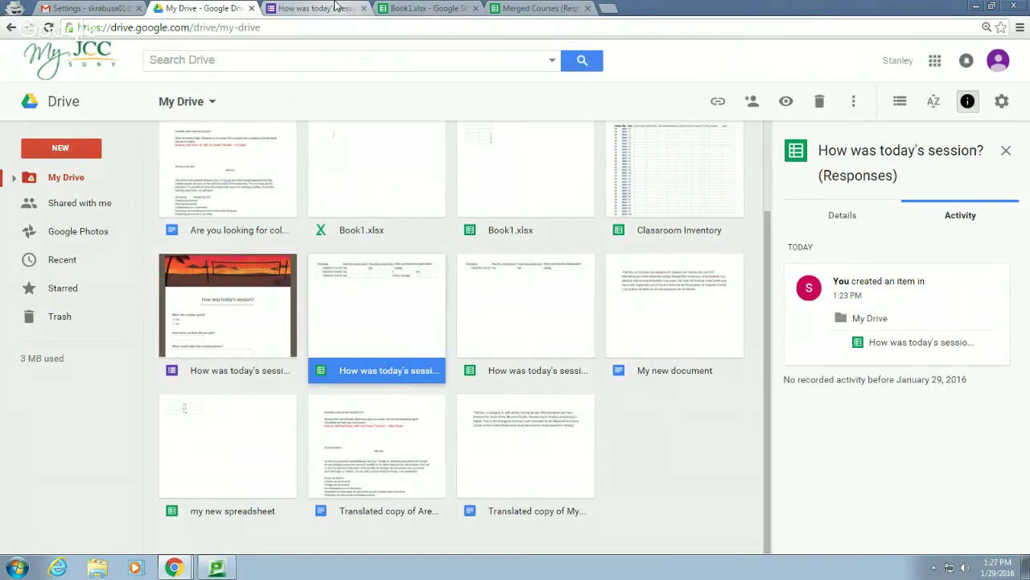
click(350, 10)
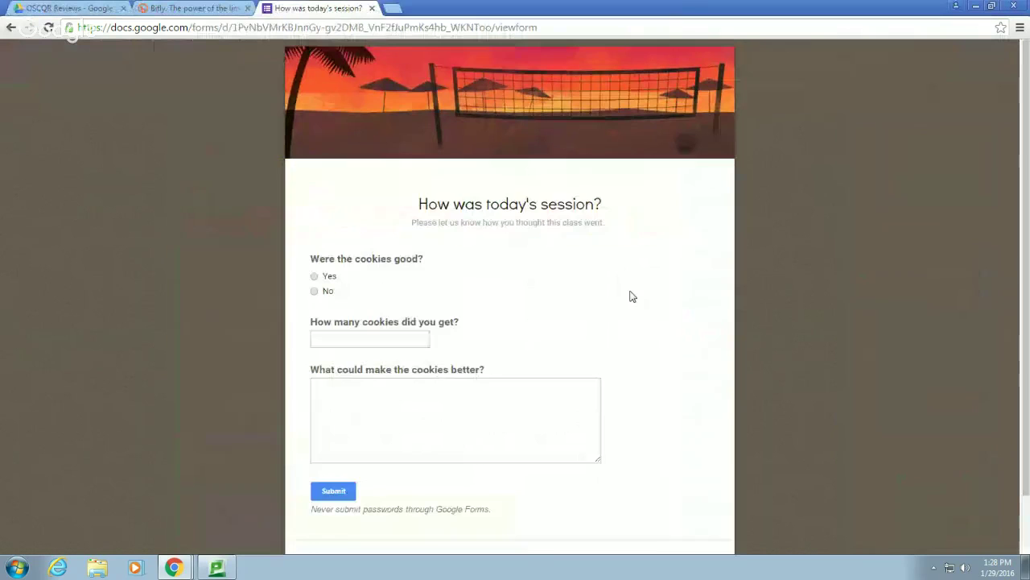
Move from OSCQR Reviews up to the JCCTEI folder listing Archive, Forms, OSCQR Reviews and Workshops
click(183, 569)
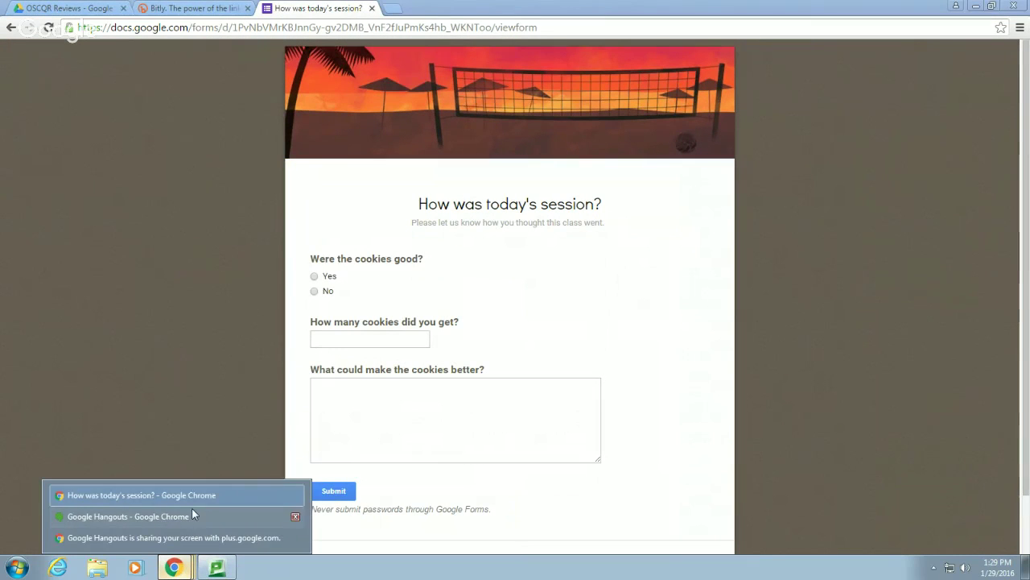
click(192, 497)
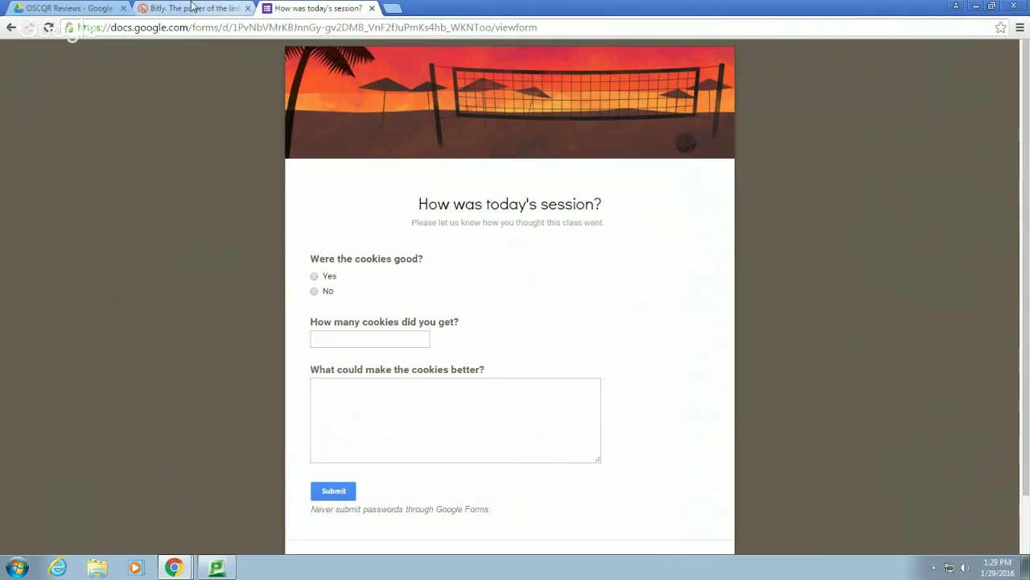
click(93, 9)
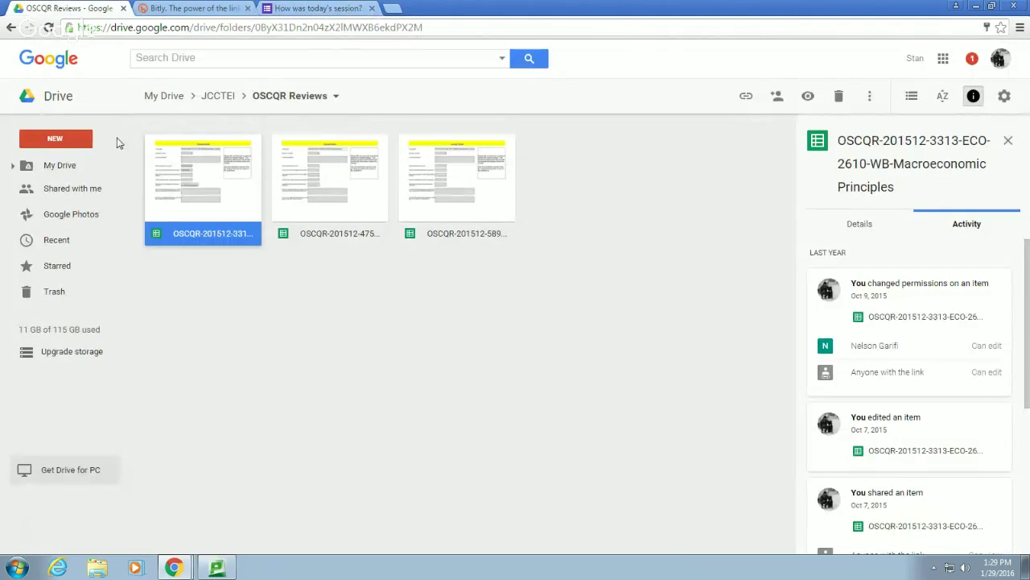
click(218, 96)
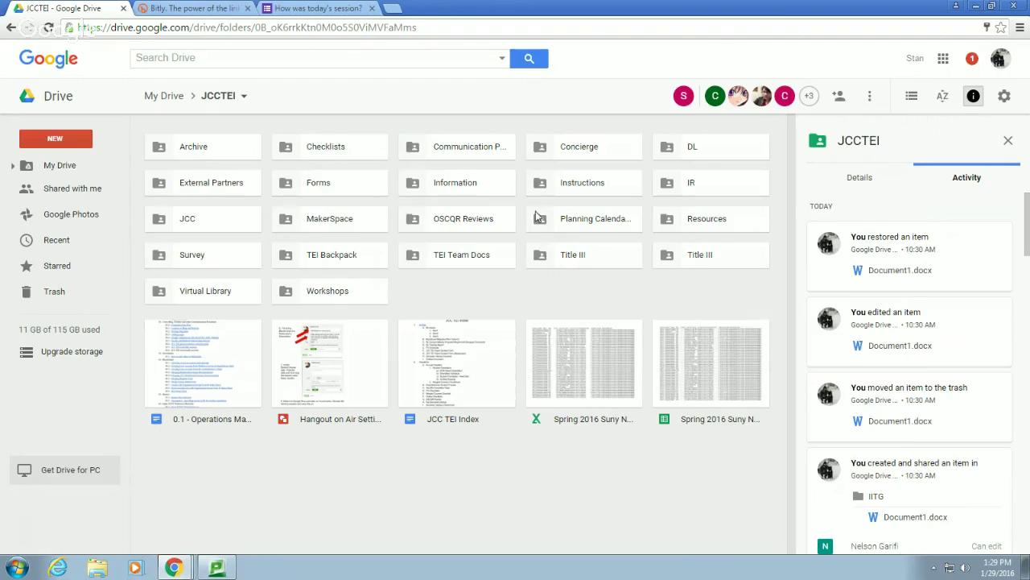
Open the 0.1 - Operations Manual and check the Communication Plan link's spreadsheet, then close it
double_click(246, 363)
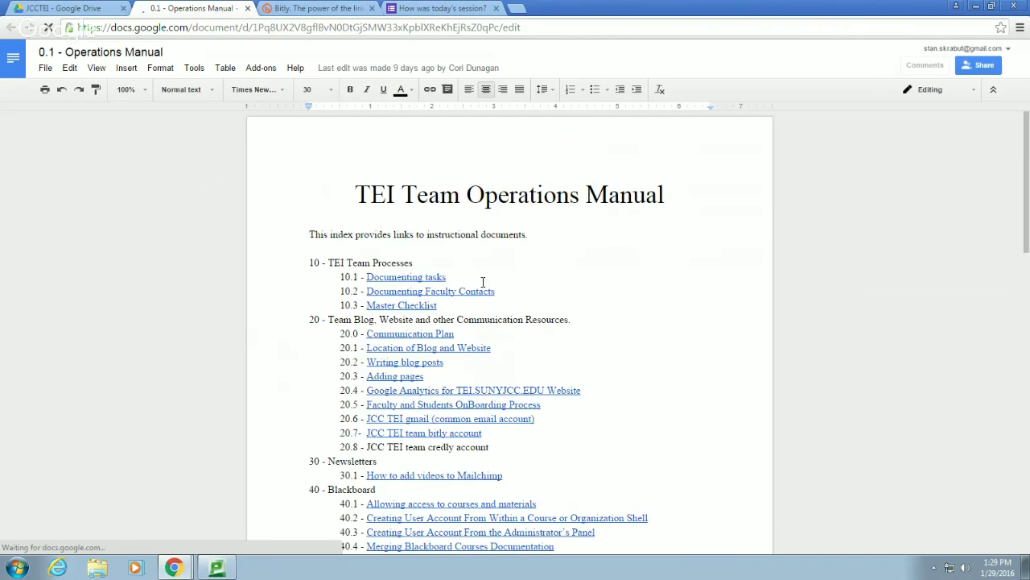
scroll(418, 226, down, 3)
scroll(438, 239, up, 1)
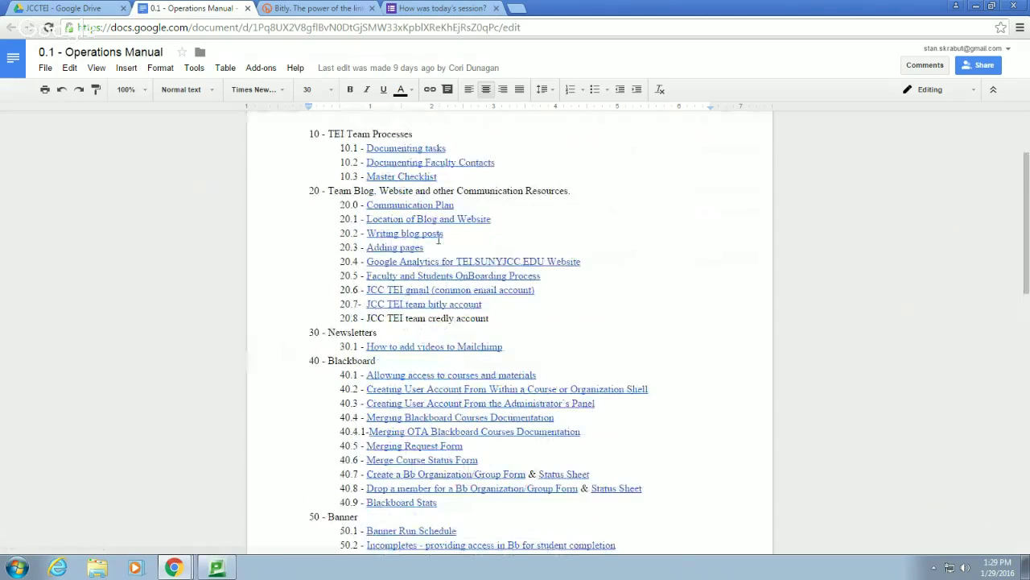
click(399, 205)
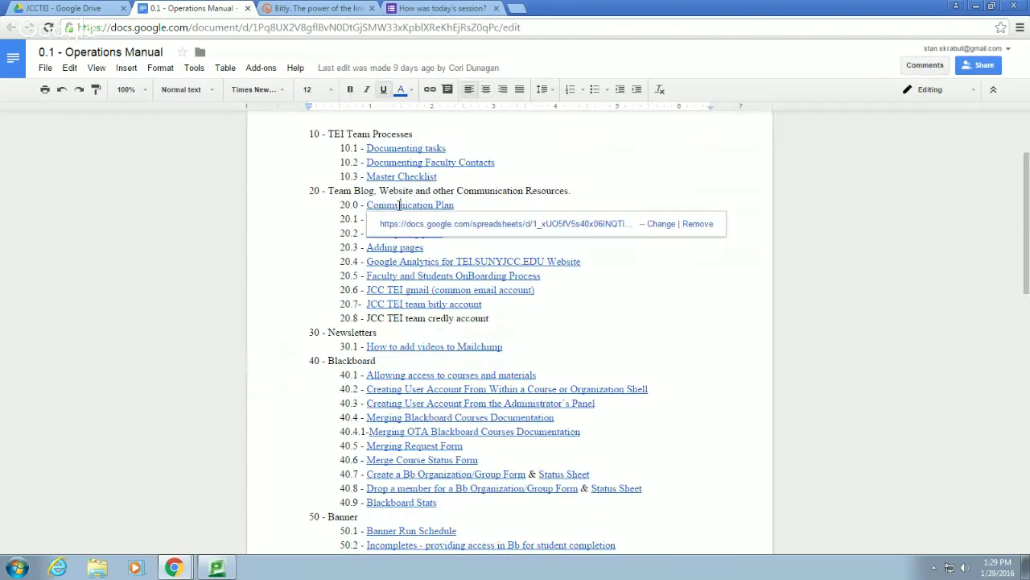
click(447, 225)
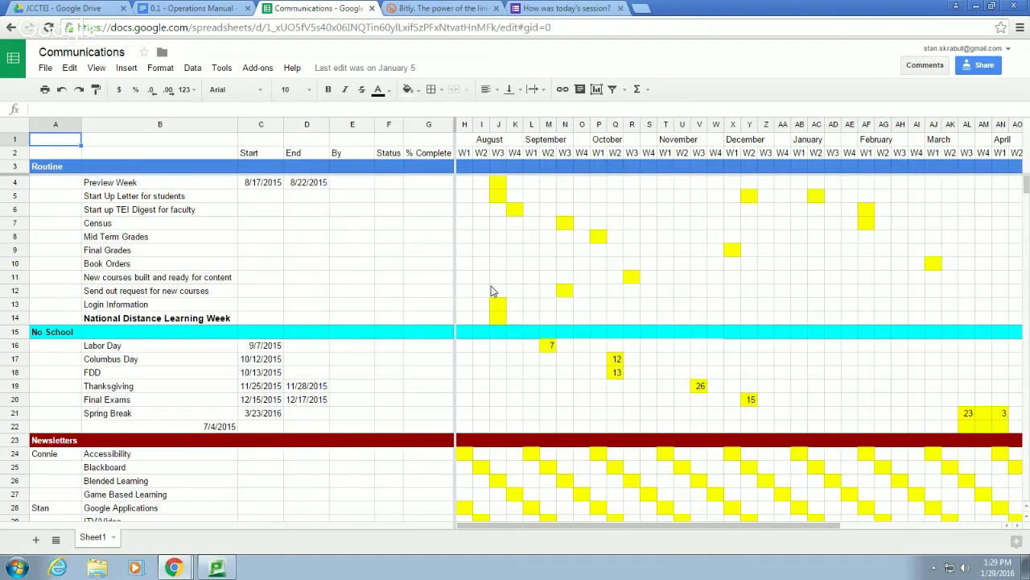
click(372, 8)
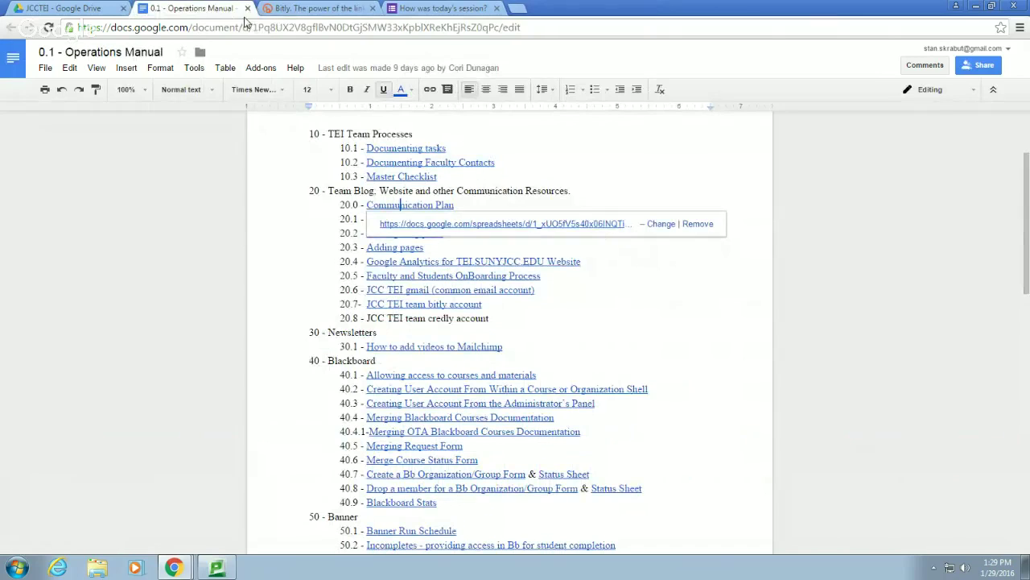
Follow the 40.1 entry's link to its document, review it, and close it
click(432, 376)
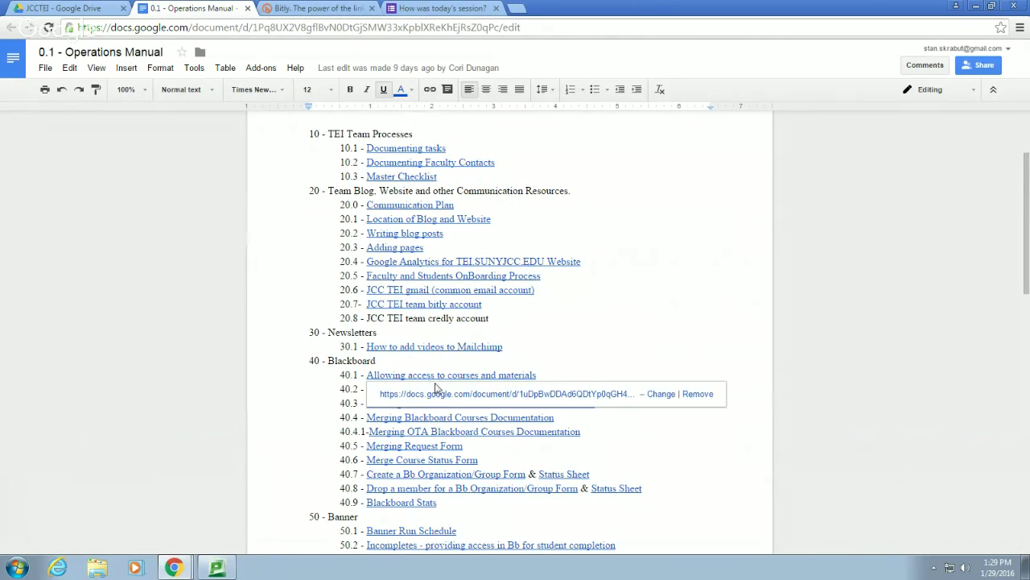
click(435, 400)
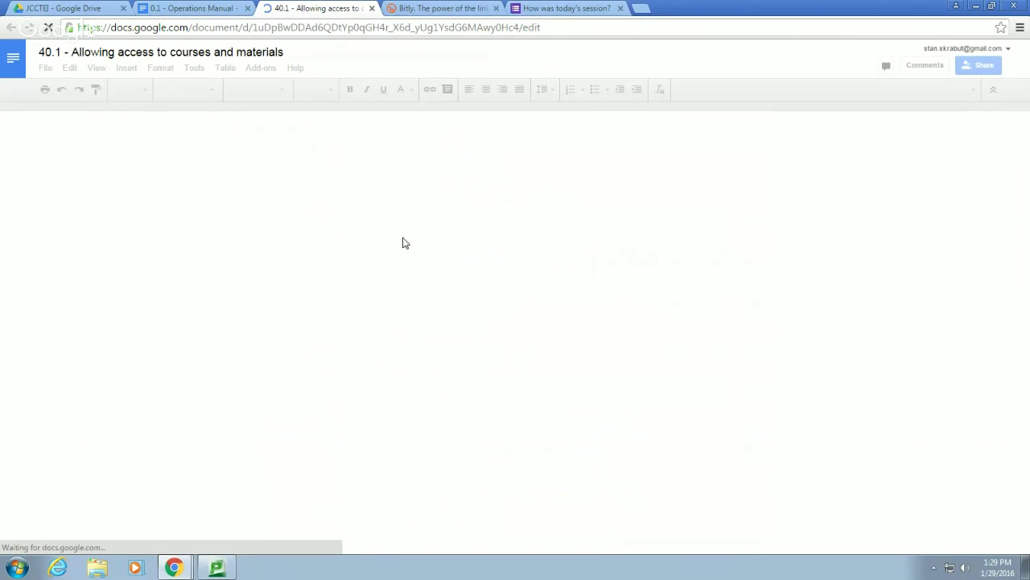
scroll(492, 460, down, 3)
scroll(493, 460, up, 1)
scroll(493, 460, up, 2)
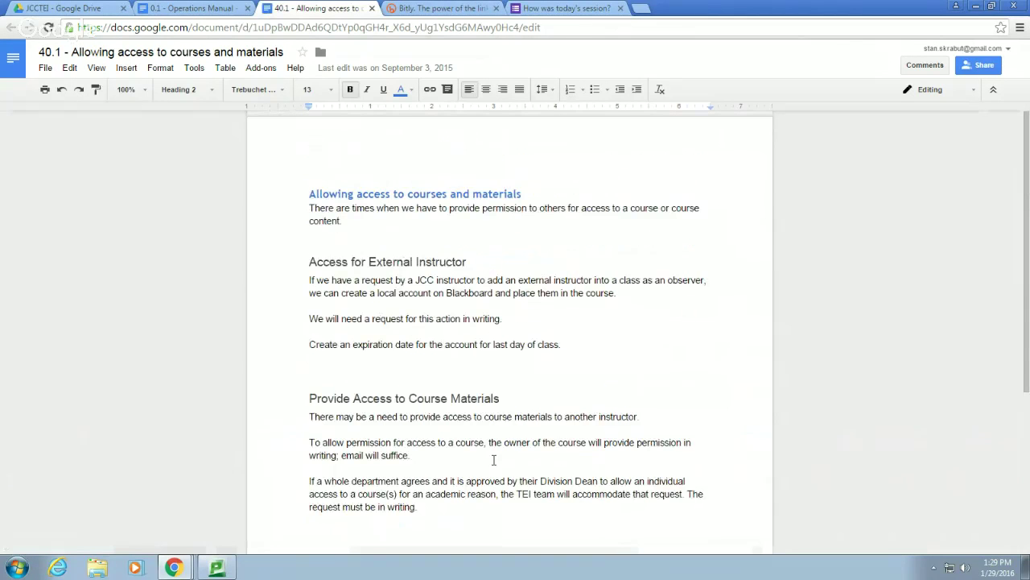
click(372, 8)
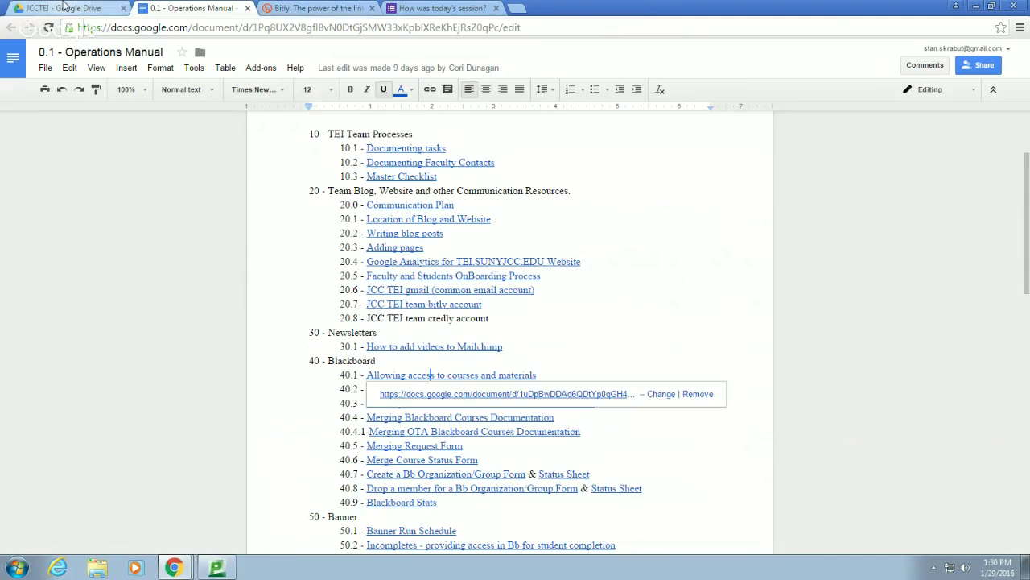
click(64, 8)
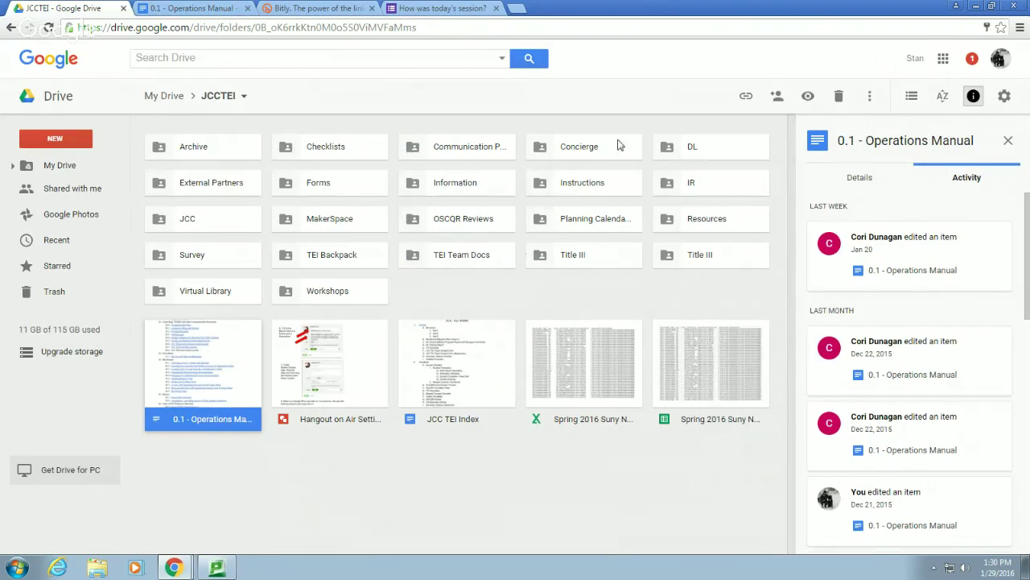
In the Forms folder, view activity for the Dropping Members and Schedule Distance Learning forms
double_click(315, 191)
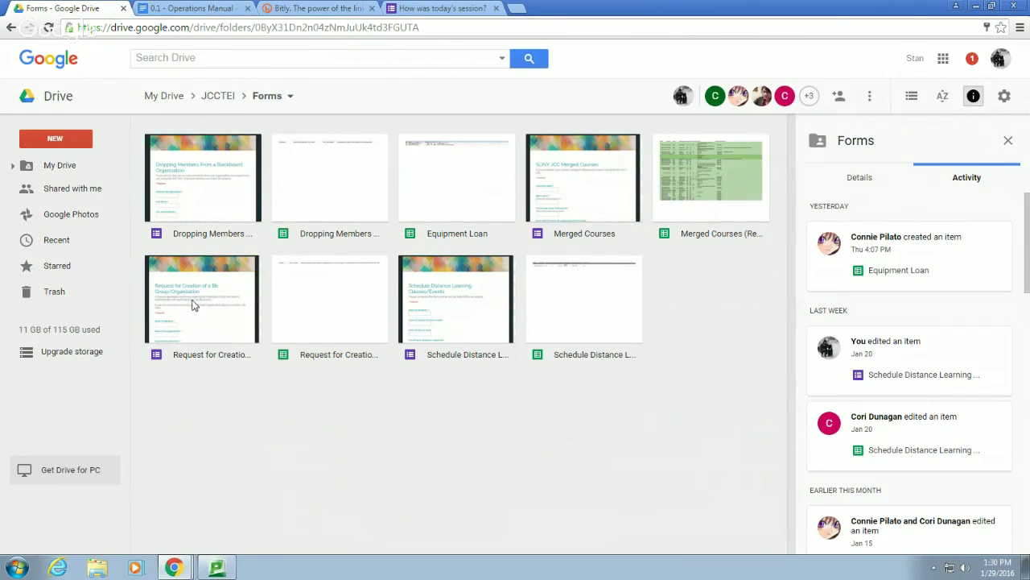
click(192, 183)
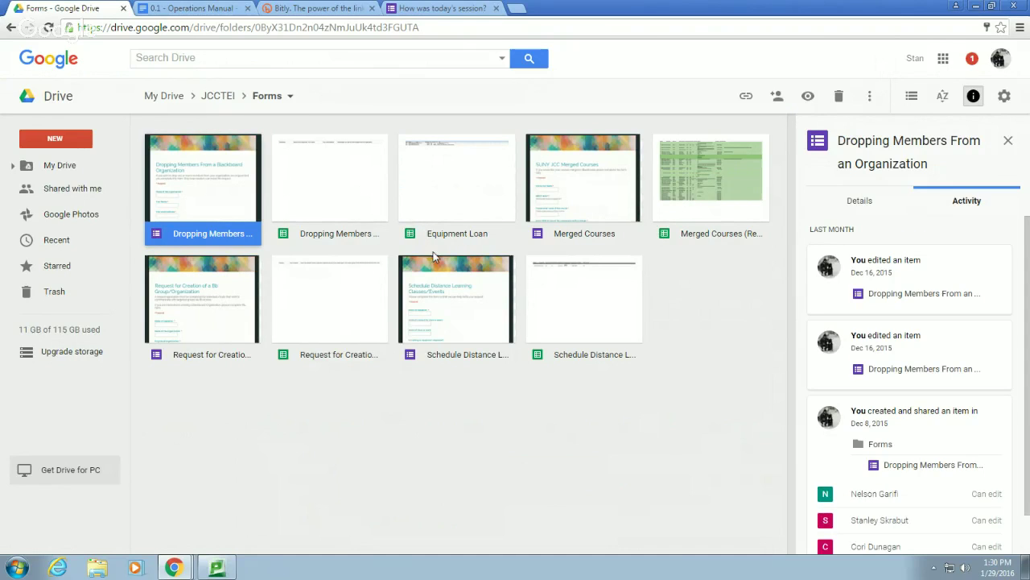
click(472, 301)
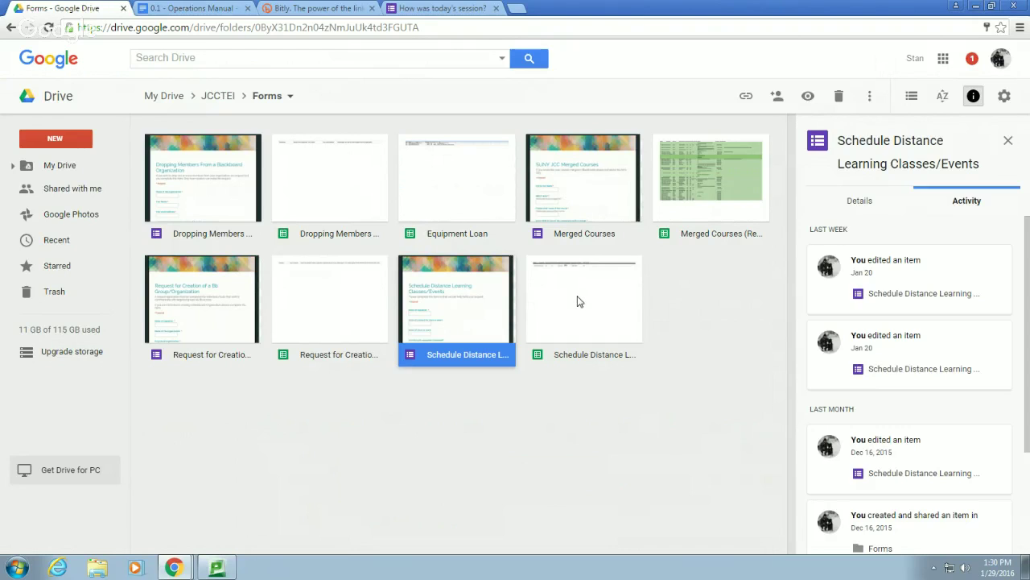
Open TEI Team Docs, show the OKRs folder's activity, and bring the Hangouts screenshare forward
click(12, 28)
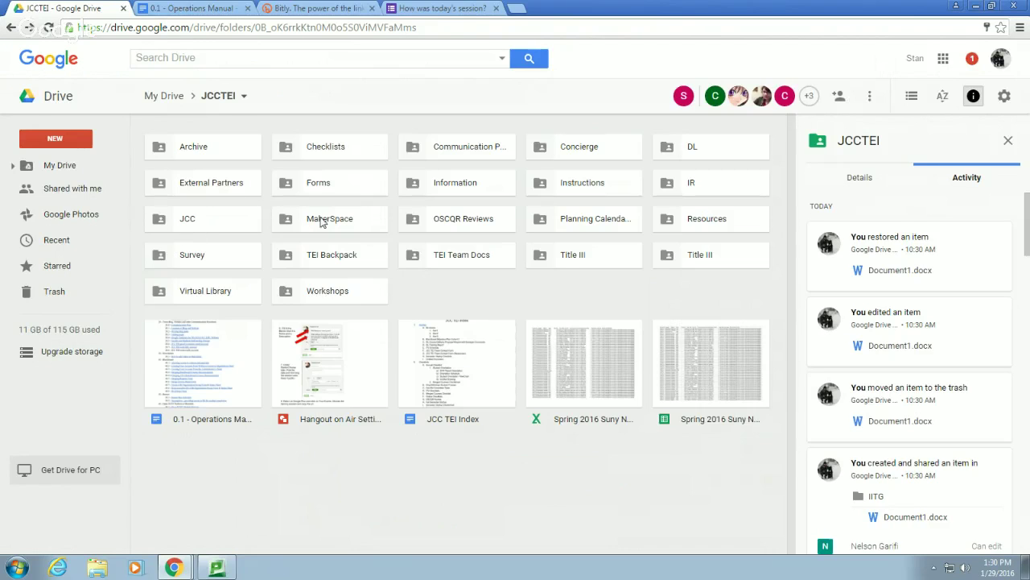
double_click(478, 257)
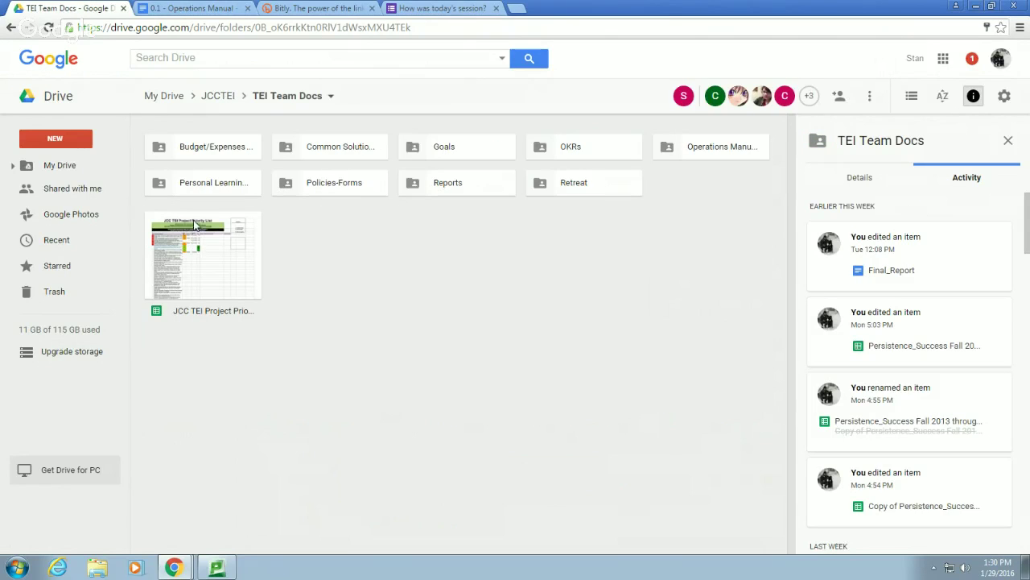
click(591, 149)
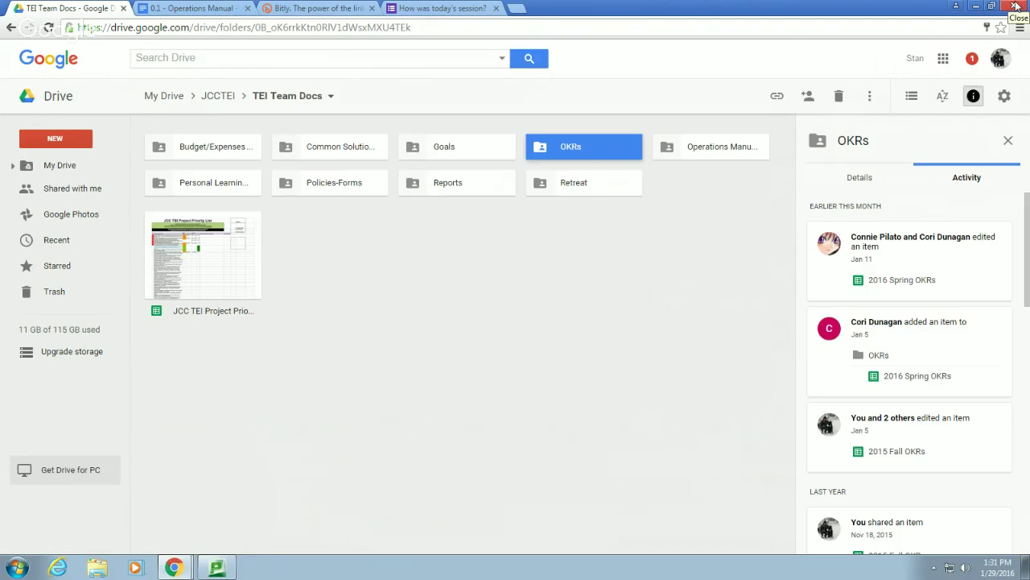
click(174, 568)
click(187, 514)
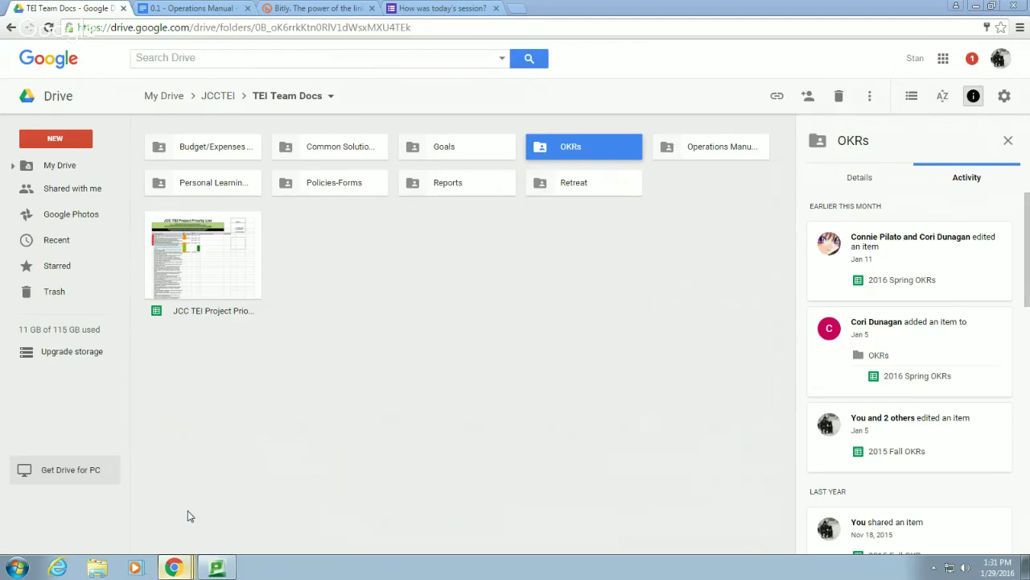